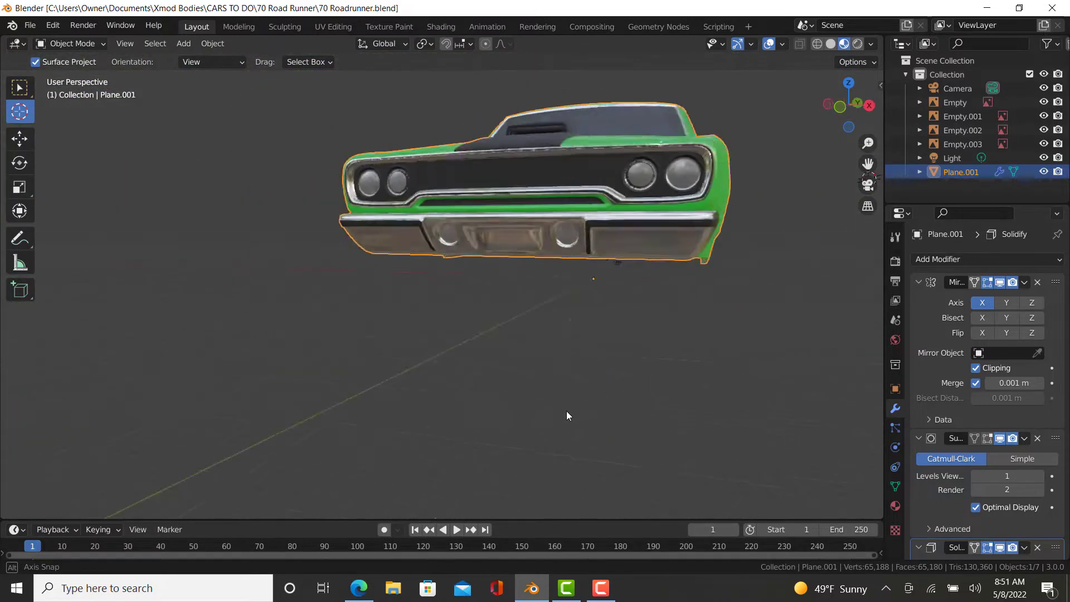
- Remove the Solidify modifier from the car body
middle_drag(516, 272, 990, 413)
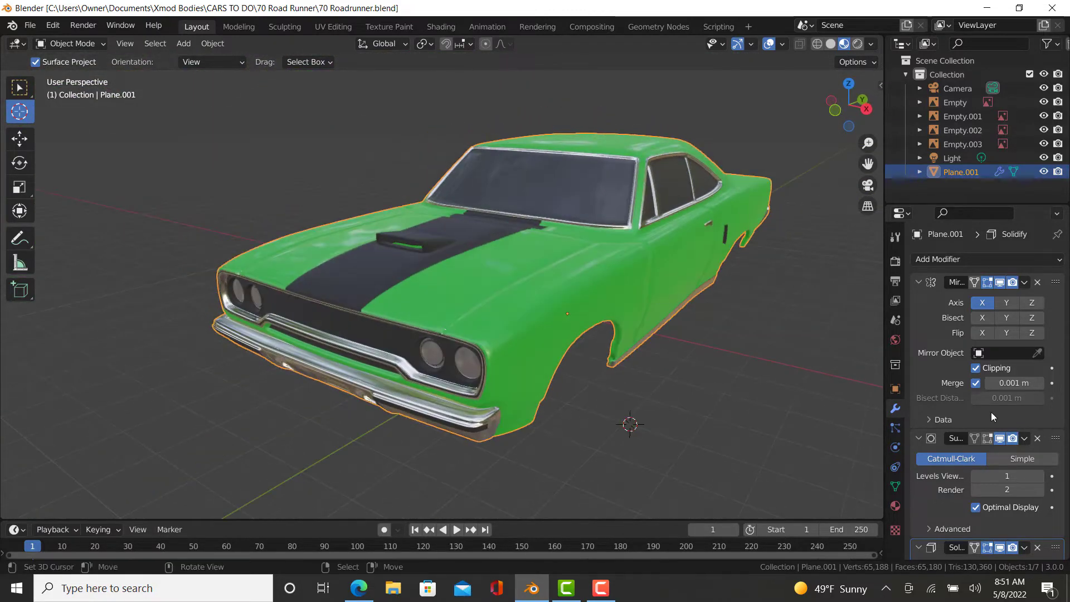
scroll(1036, 480, down, 5)
click(1037, 415)
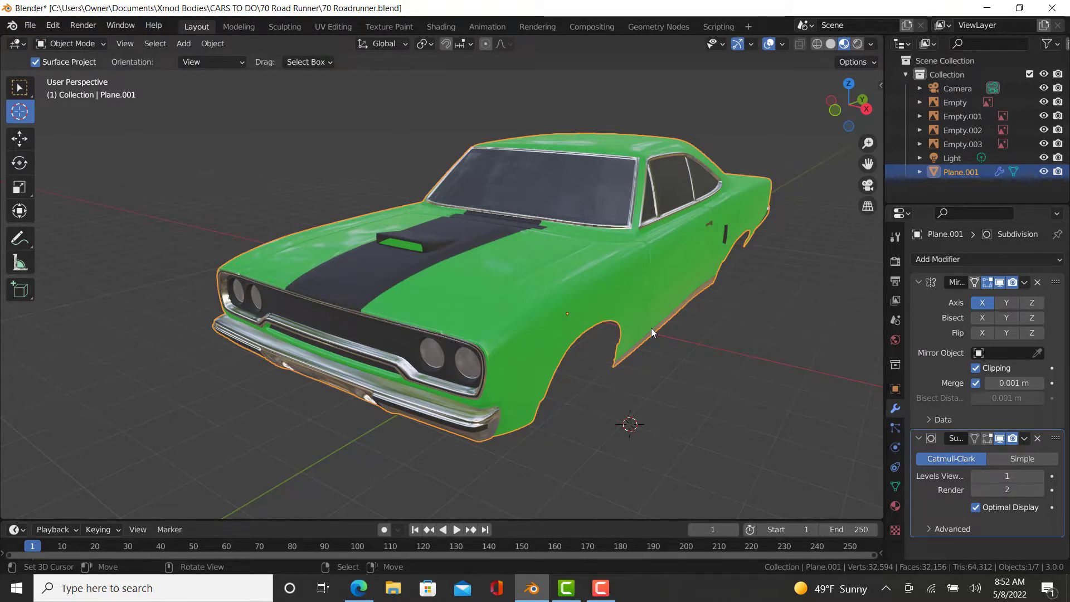
- Switch to the browser and review the Cults3D page for the Clip Template Files for Blender 3.0
click(354, 592)
click(117, 11)
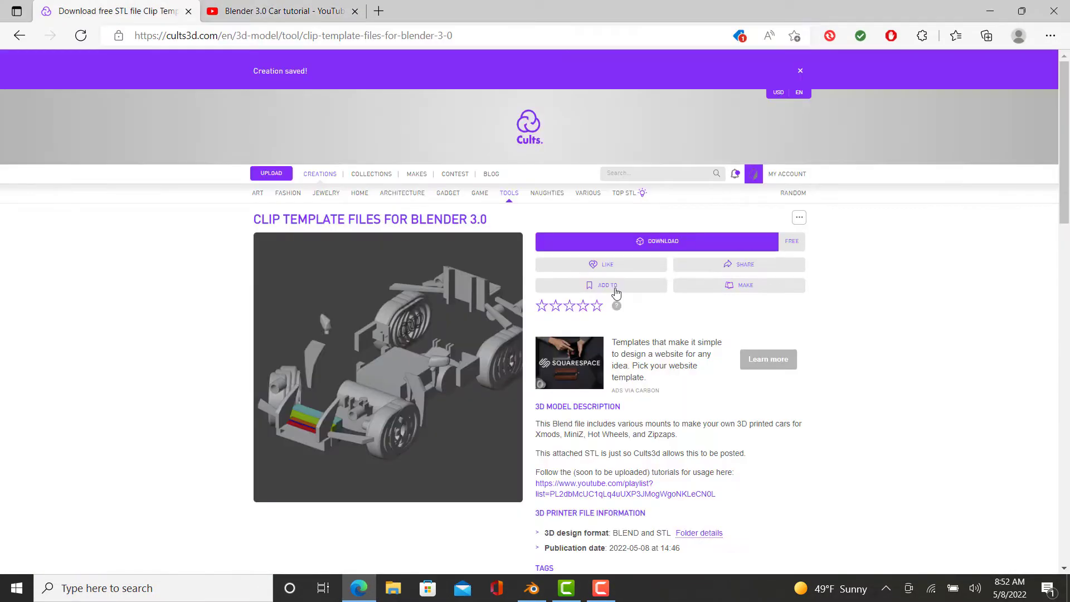
scroll(260, 230, down, 2)
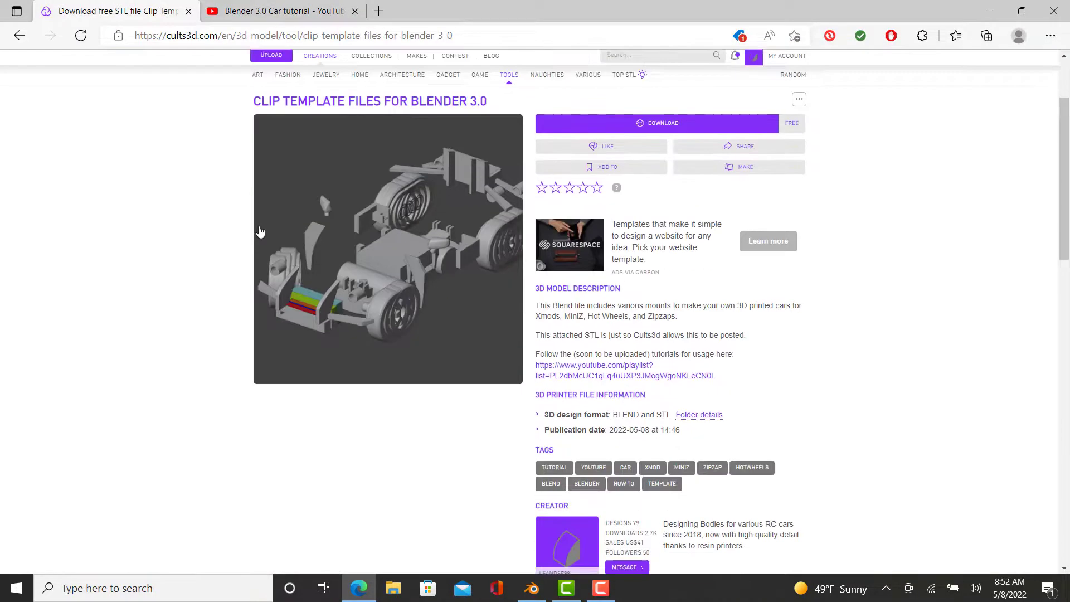
scroll(262, 231, up, 3)
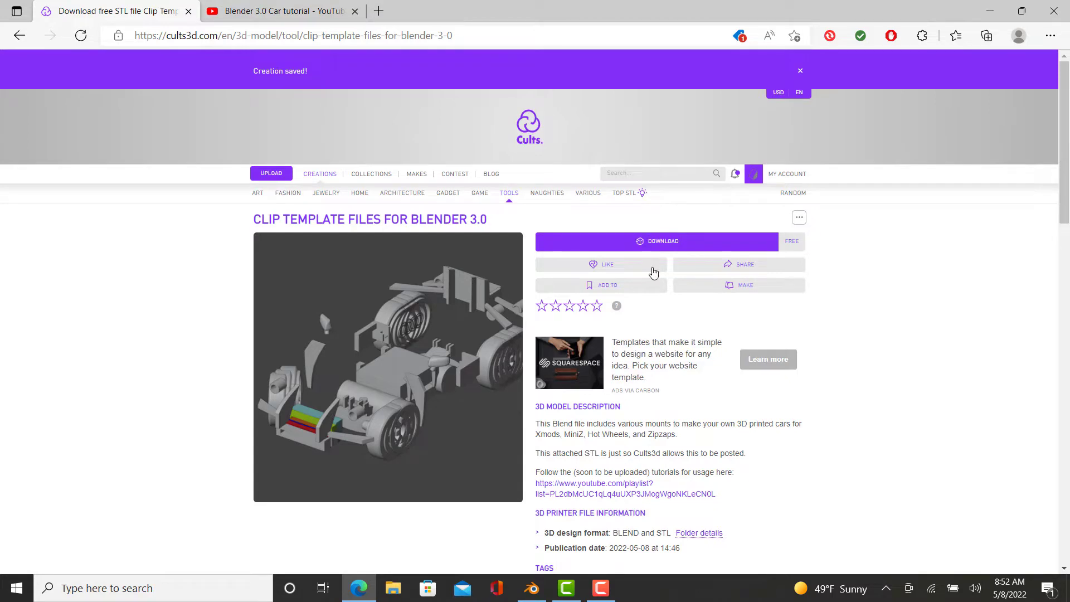
scroll(684, 362, down, 3)
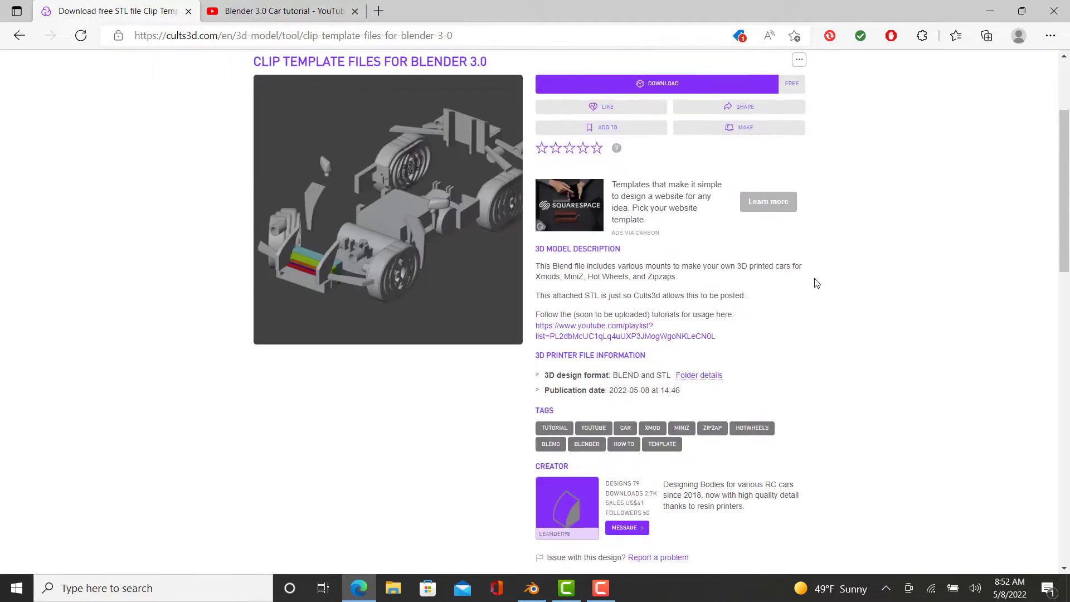
scroll(631, 462, down, 2)
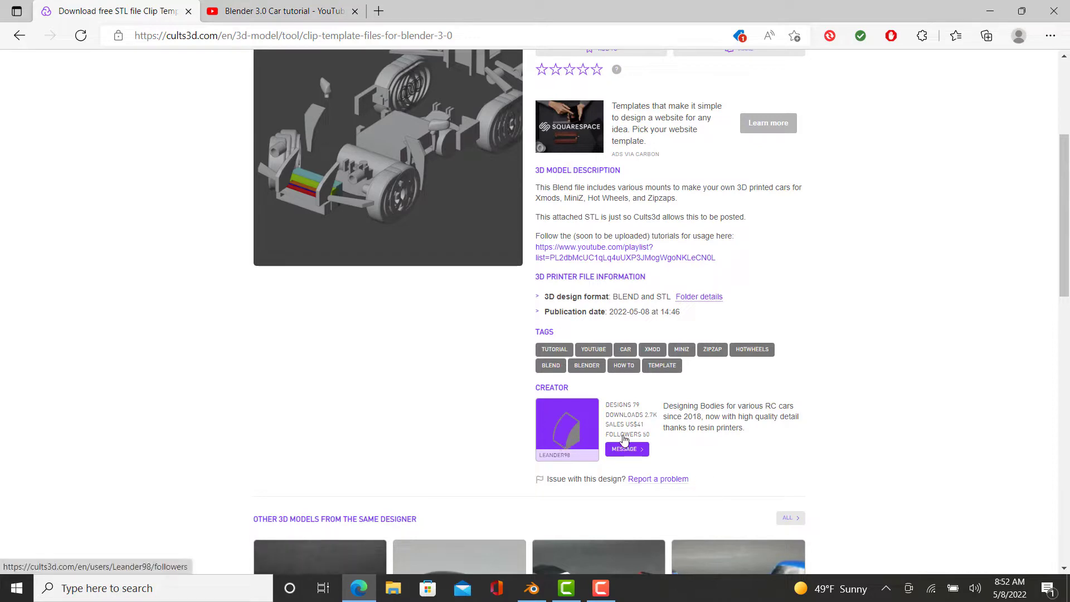
- Open the template creator's profile and browse the published car models
click(559, 426)
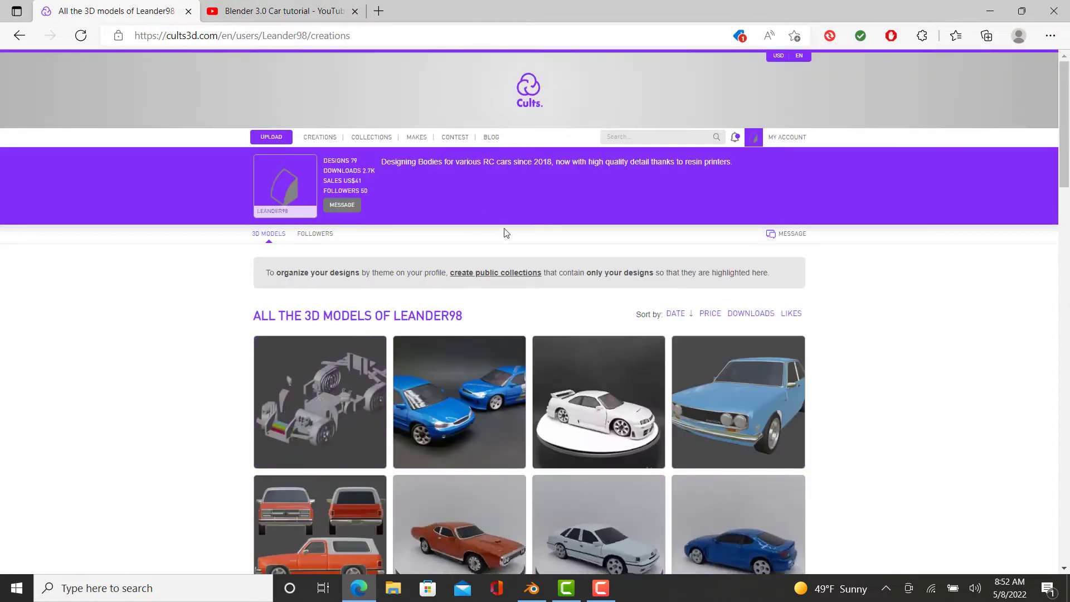
scroll(534, 286, down, 5)
scroll(549, 299, down, 1)
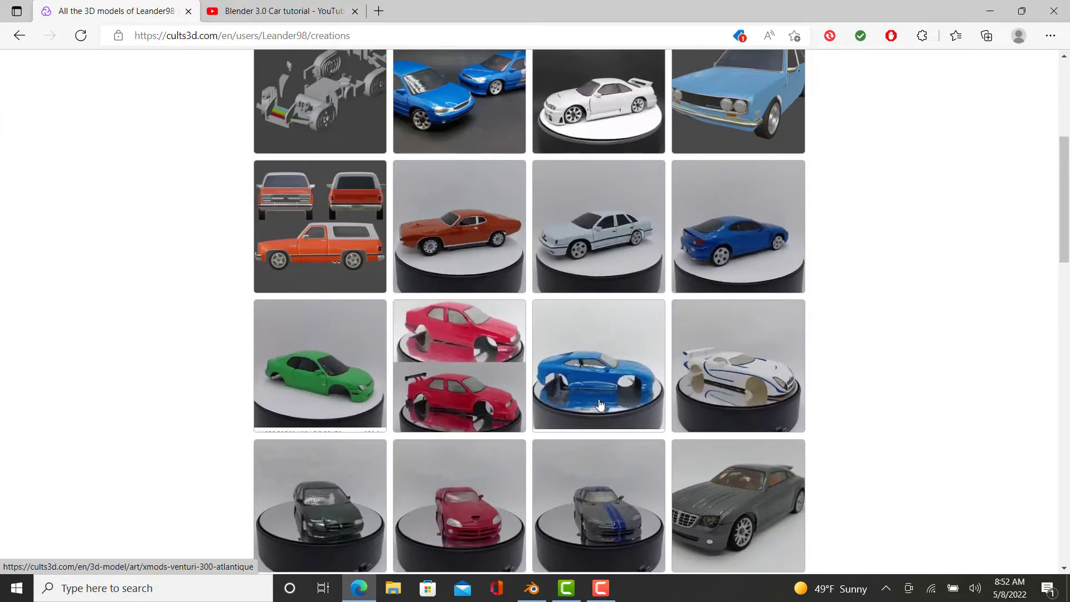
scroll(796, 303, up, 4)
scroll(795, 303, up, 2)
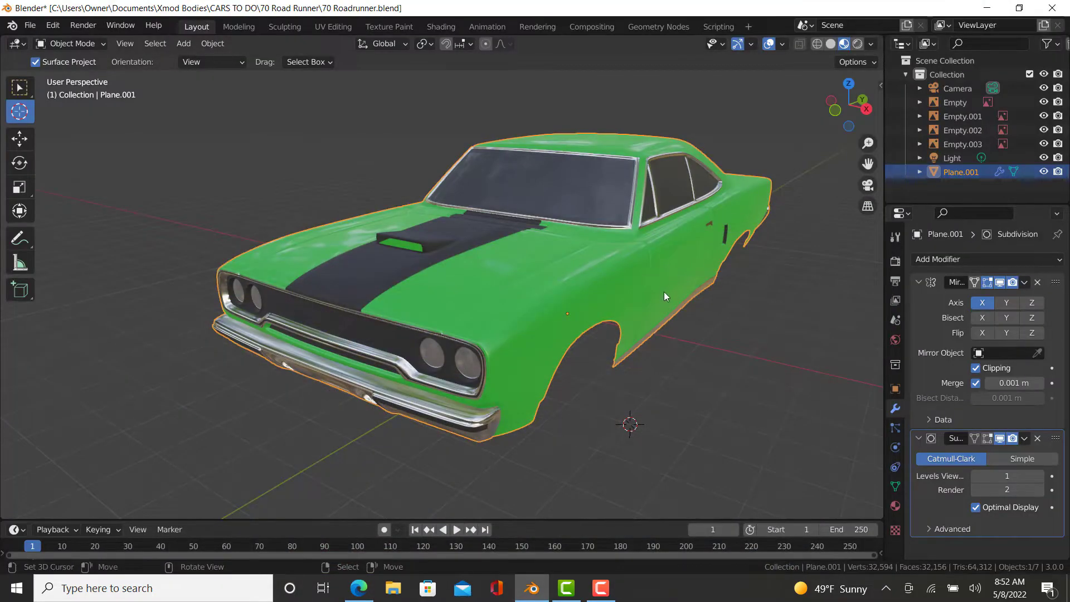
- Return to Blender, switch the viewport to orthographic projection and save the current Roadrunner file
scroll(664, 292, down, 3)
middle_drag(707, 338, 540, 296)
key(KP_5)
scroll(539, 296, up, 4)
scroll(479, 289, down, 1)
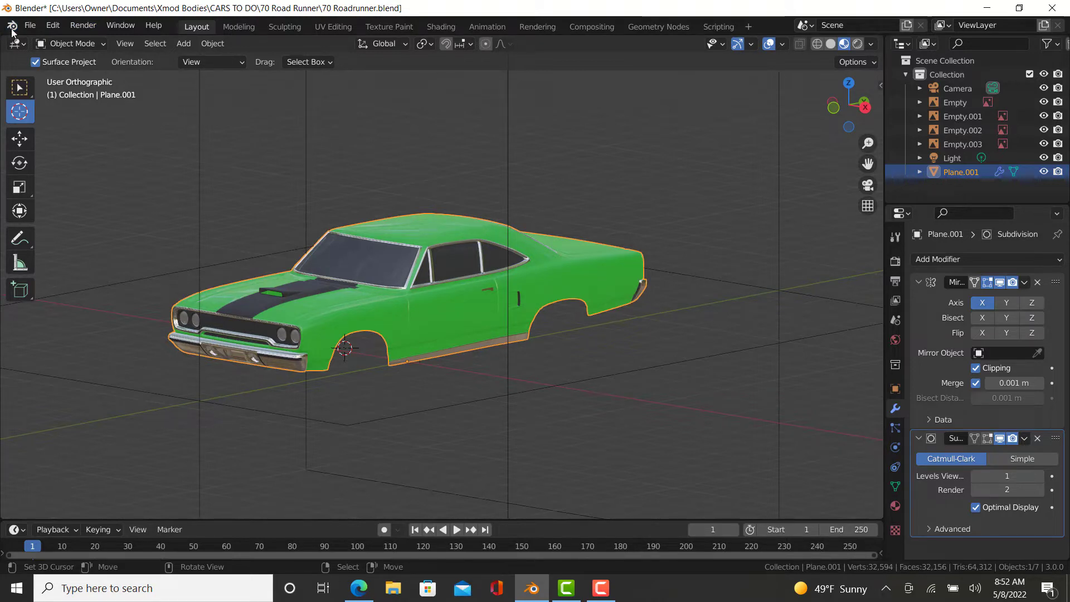
click(32, 26)
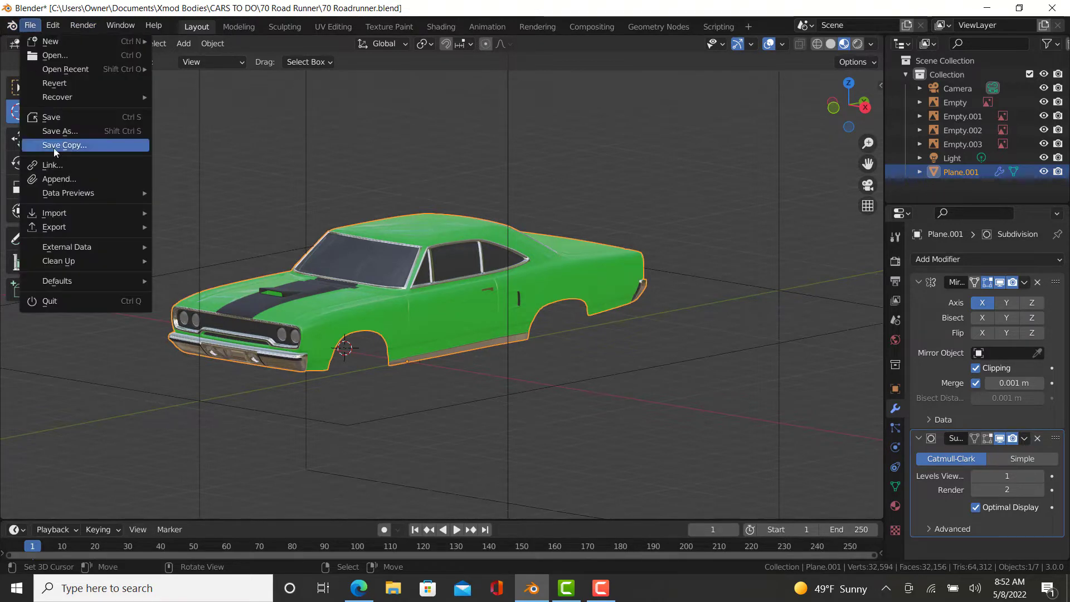
click(50, 117)
- Save a separate version of the file as 70 Roadrunner Xmod.blend in the same folder
click(30, 25)
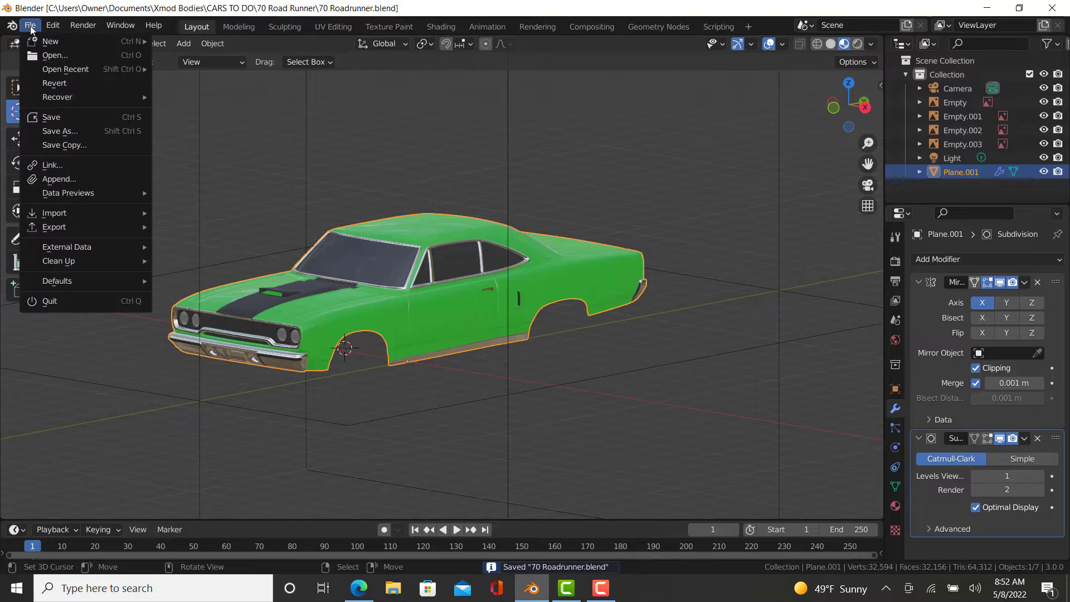
click(57, 131)
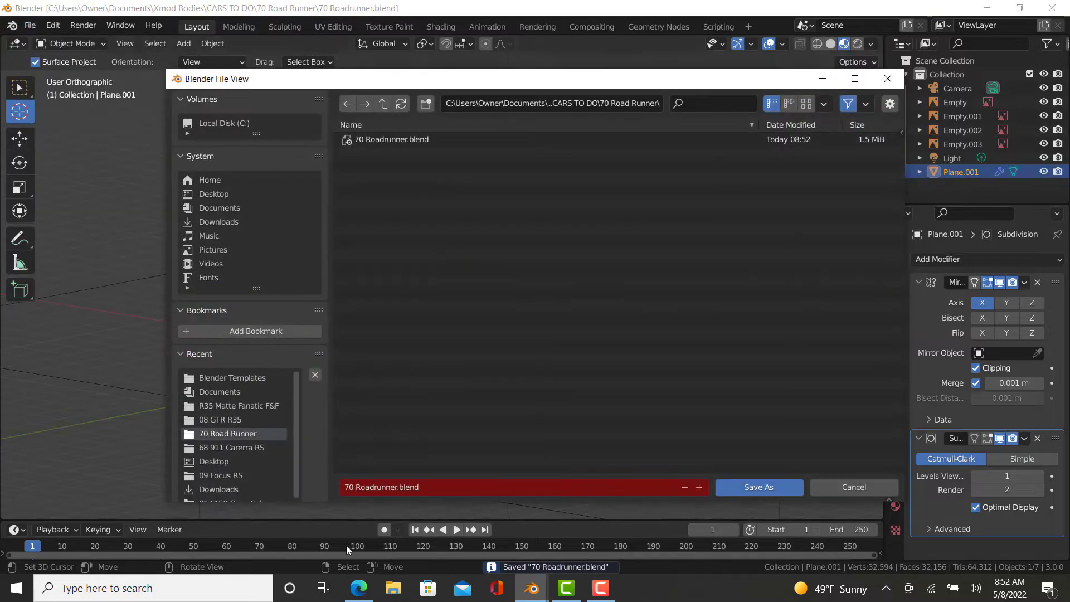
click(398, 488)
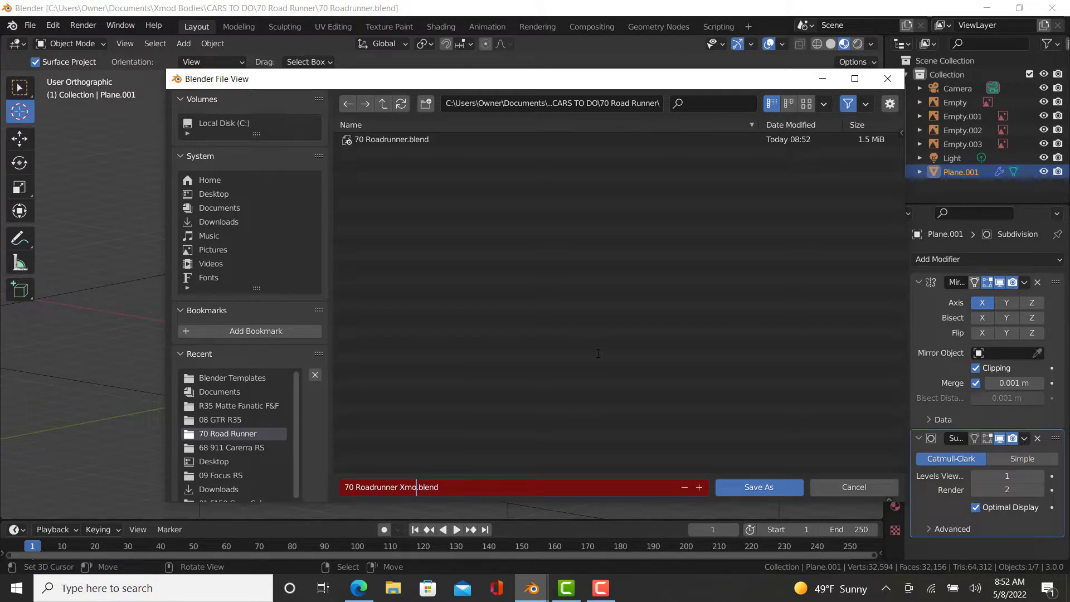
click(738, 491)
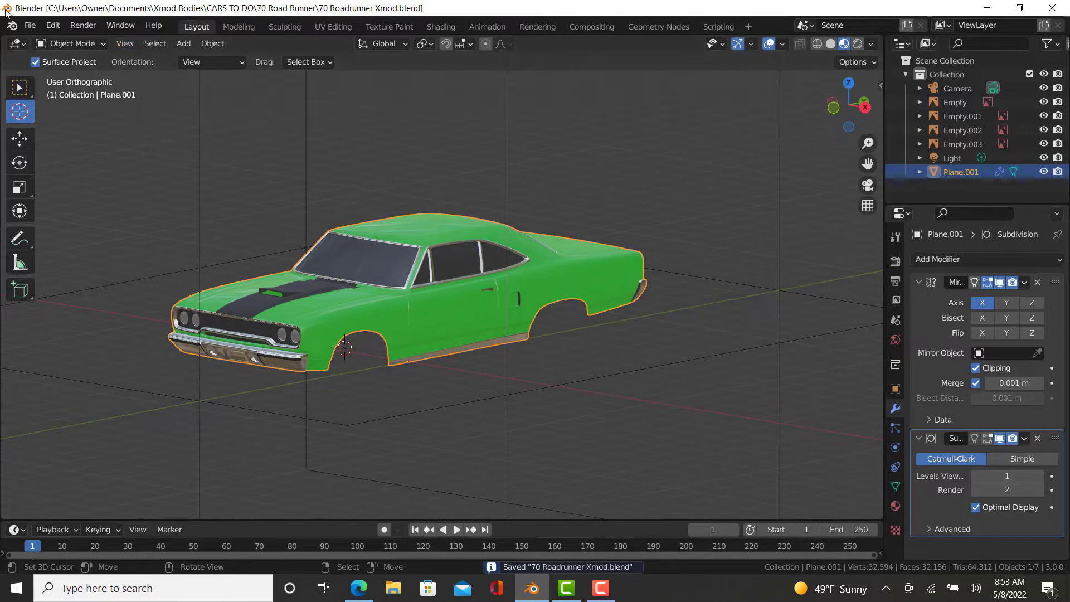
- Start an Append and open Xmod Clip Mount Template 3.00.blend from the Documents folder as the source
click(30, 25)
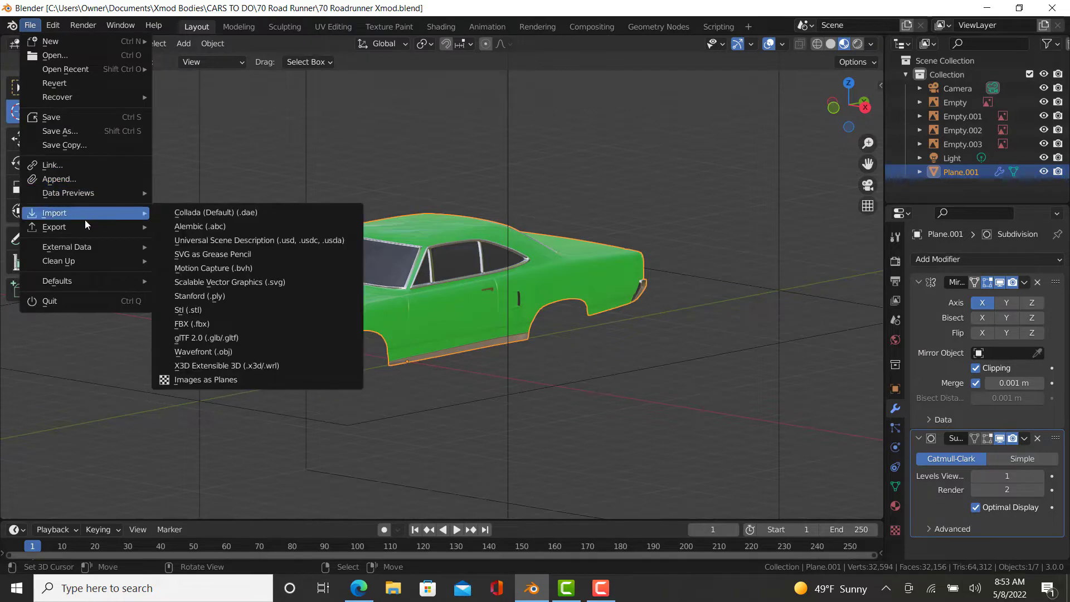
mouse_move(65, 220)
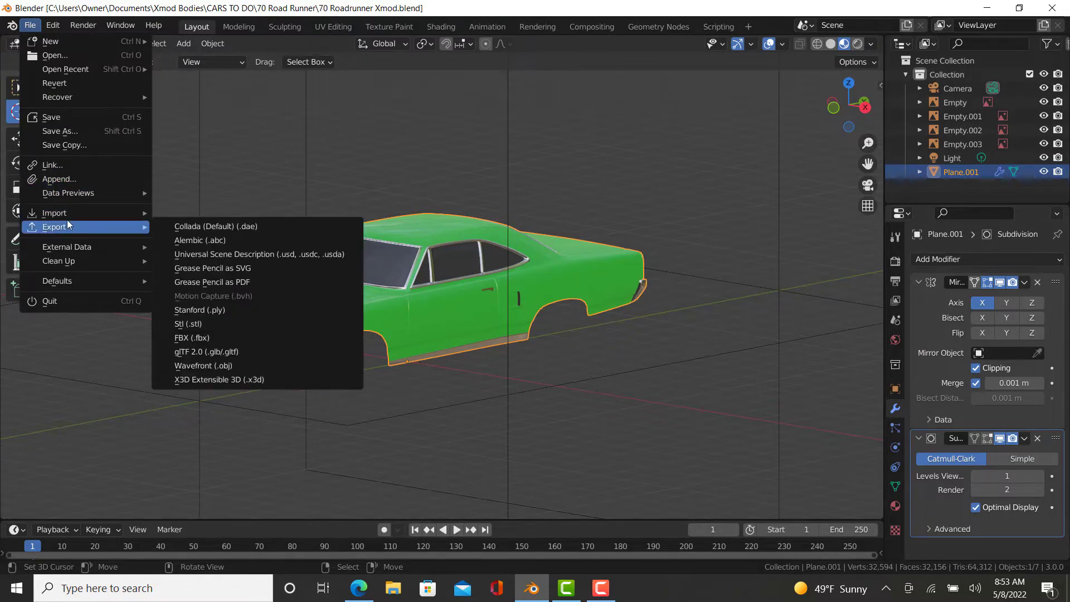
click(75, 179)
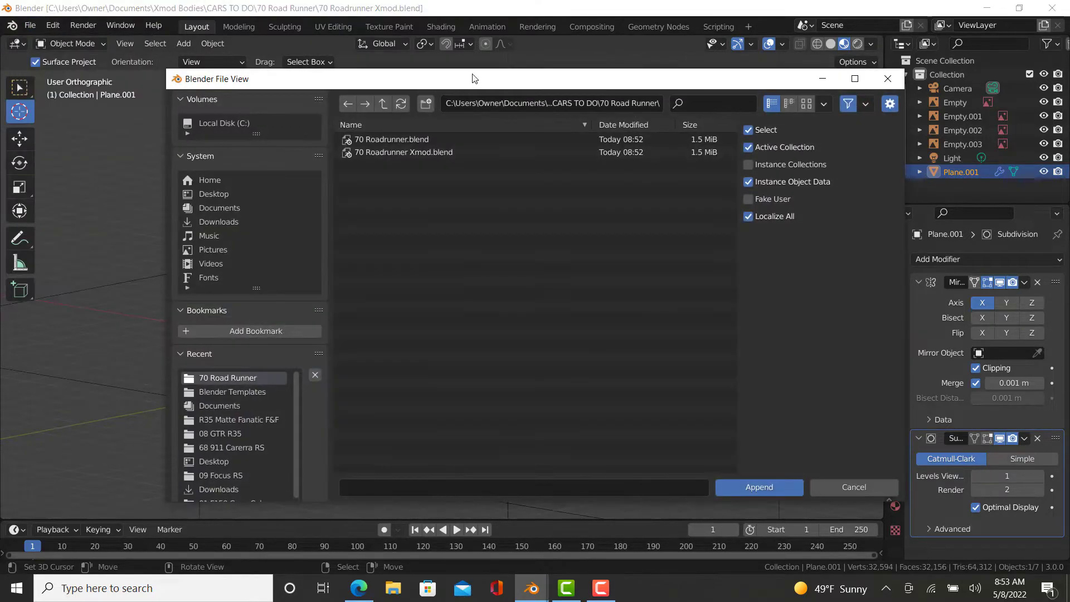
click(382, 103)
click(383, 103)
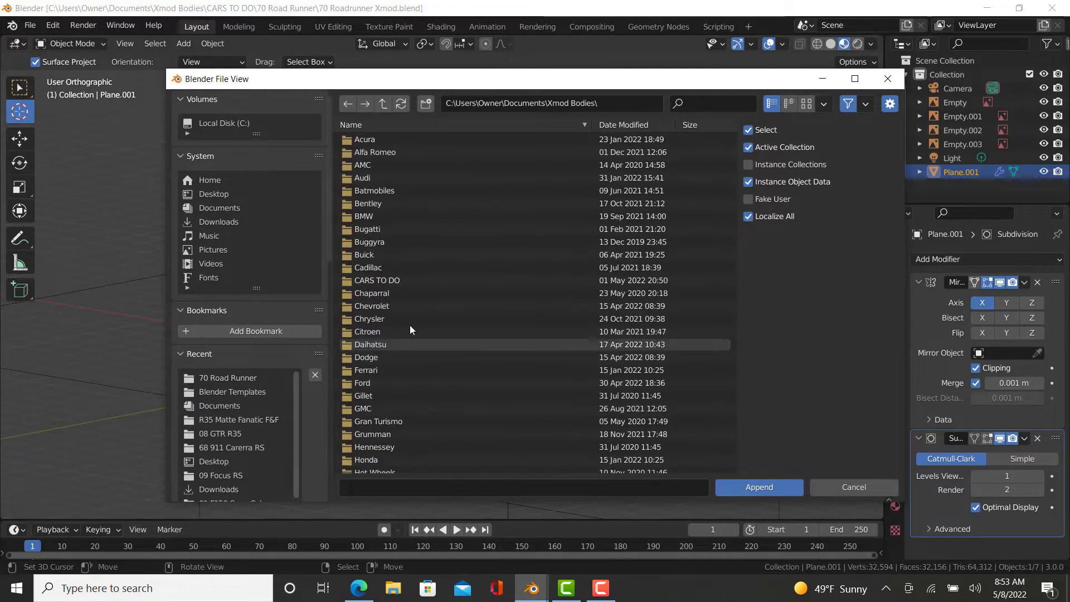
scroll(401, 295, down, 4)
click(384, 103)
scroll(432, 390, down, 2)
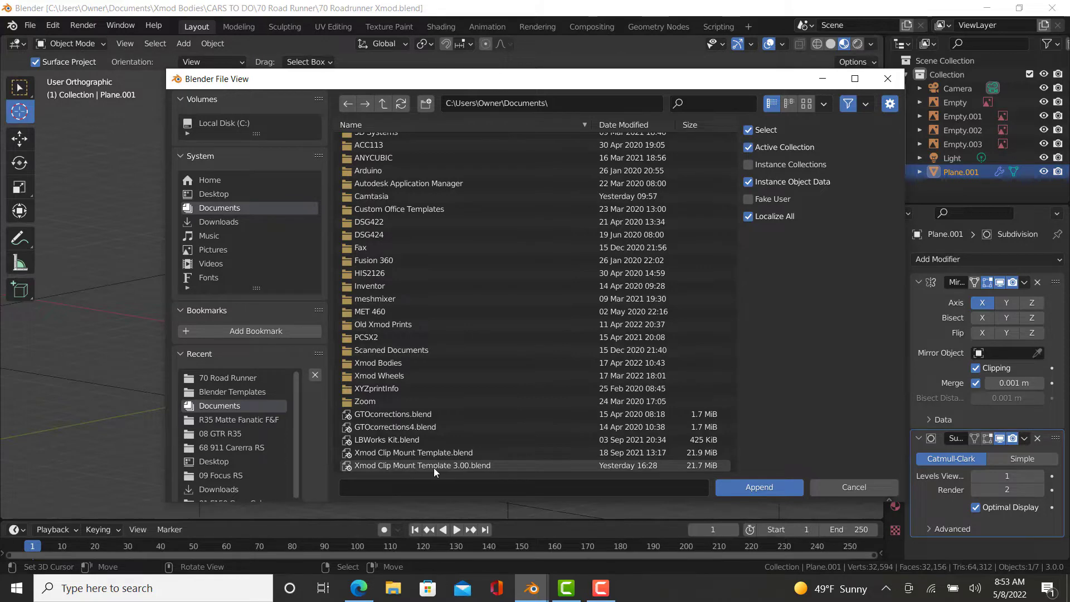
double_click(434, 465)
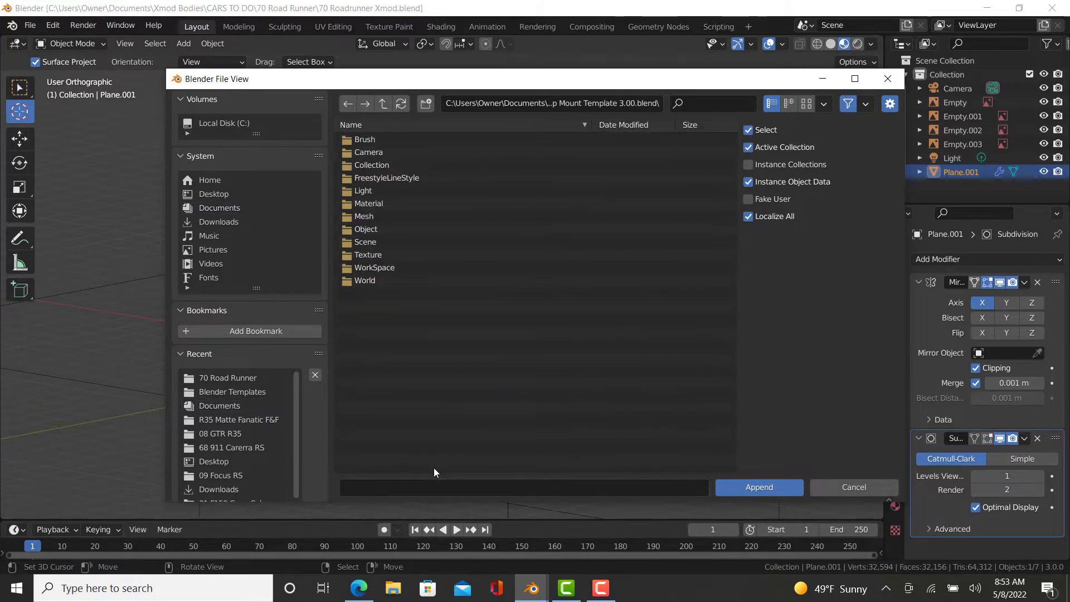
- Append the Xmod Rear Tires/miniz rear 98mm object from the template's Object category
double_click(374, 231)
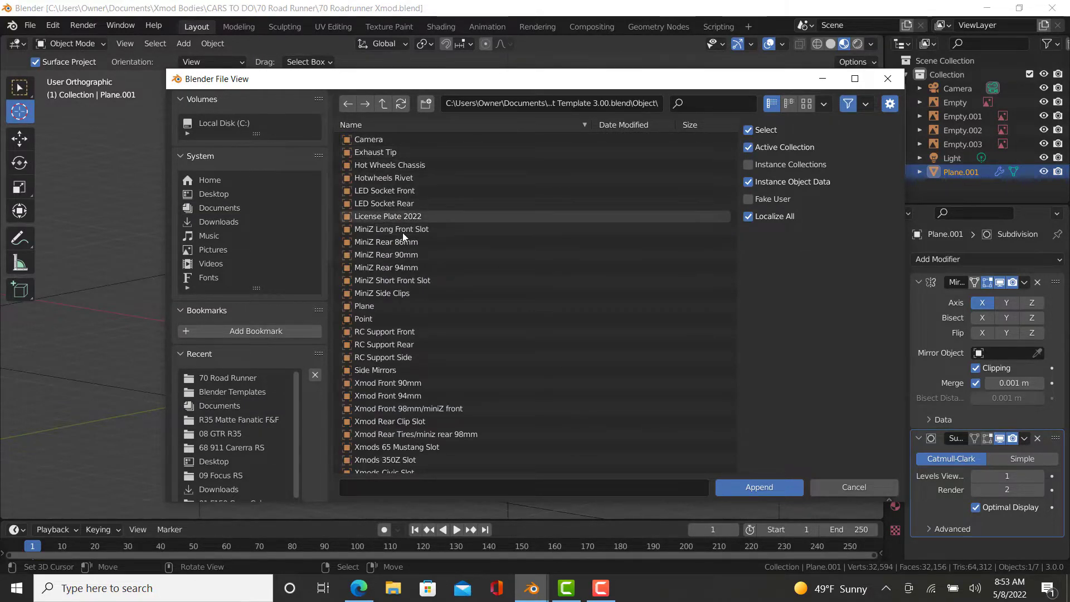
scroll(394, 200, down, 4)
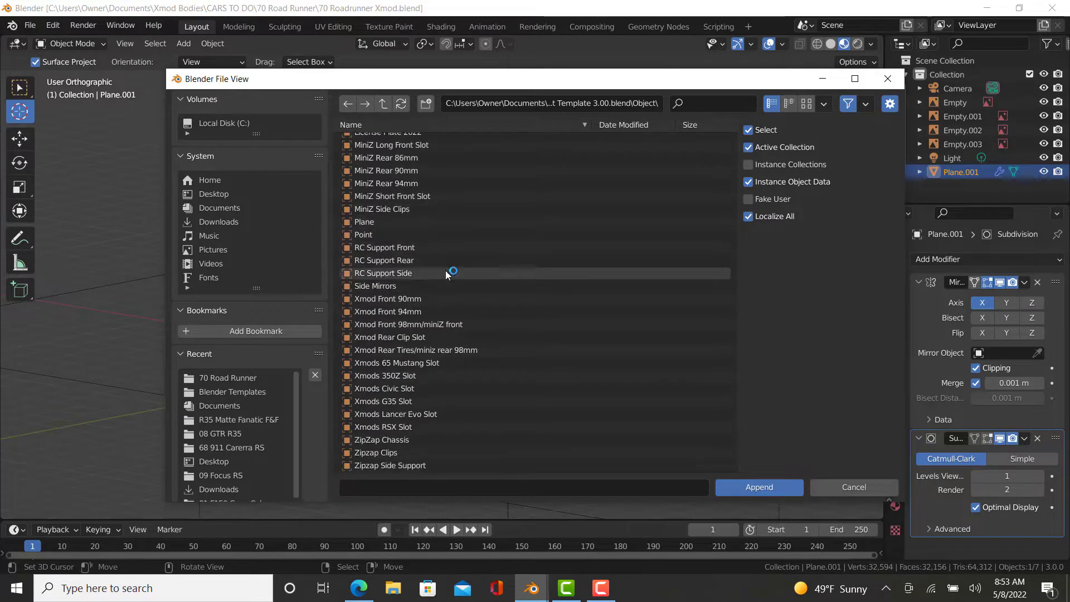
double_click(477, 351)
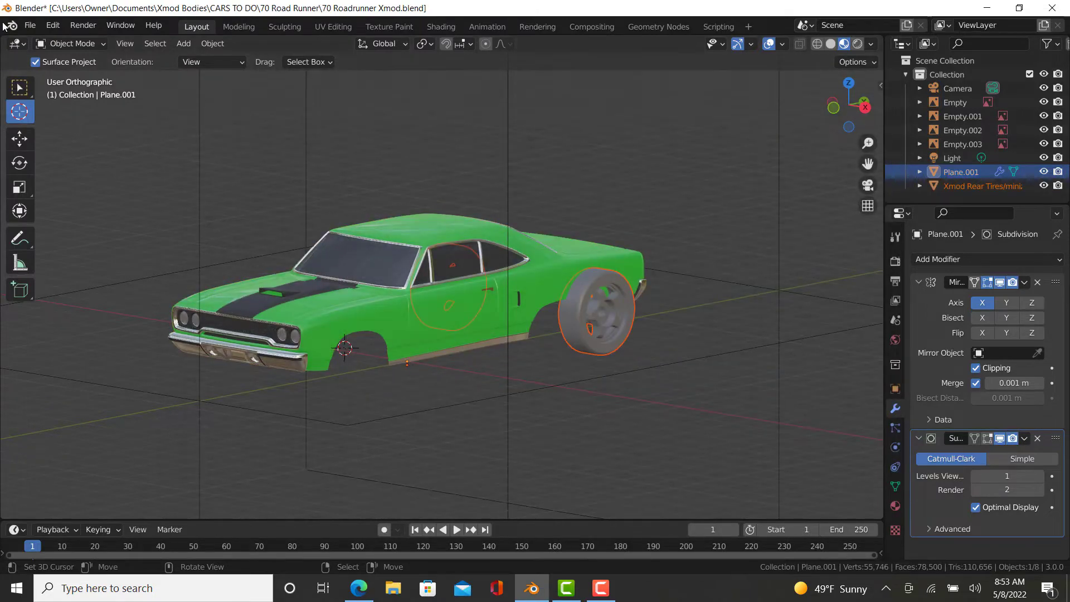
- Append the Xmod Front 94mm object from the same clip mount template
click(30, 26)
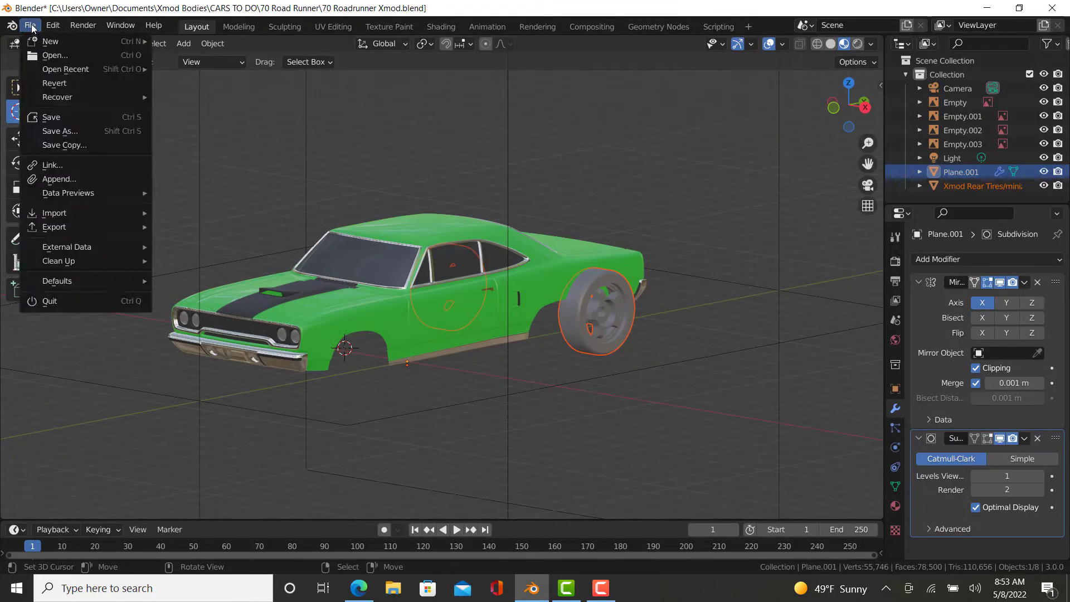
click(58, 179)
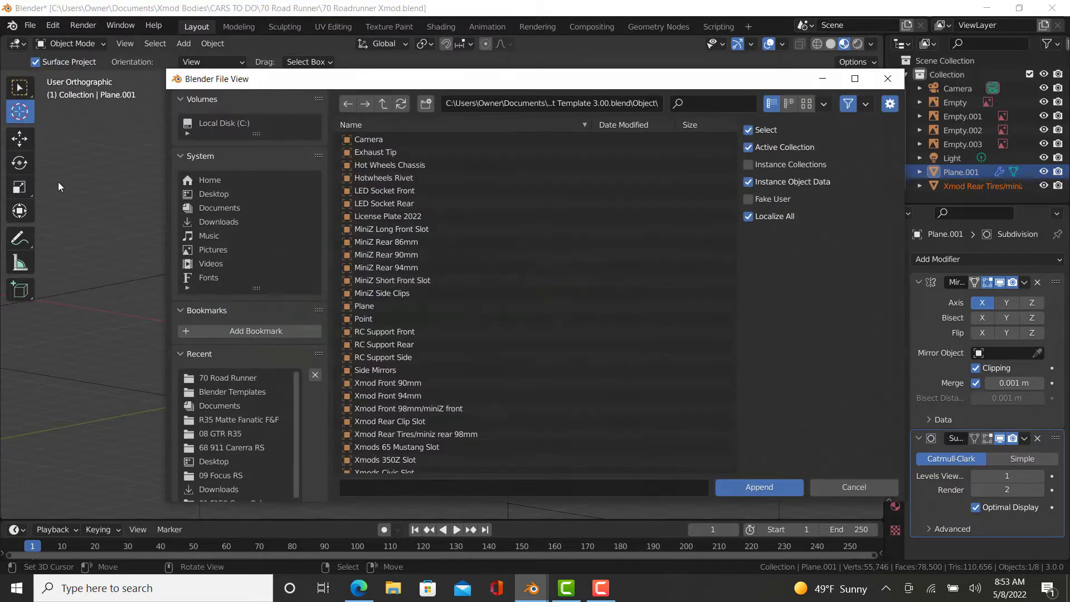
scroll(435, 380, down, 2)
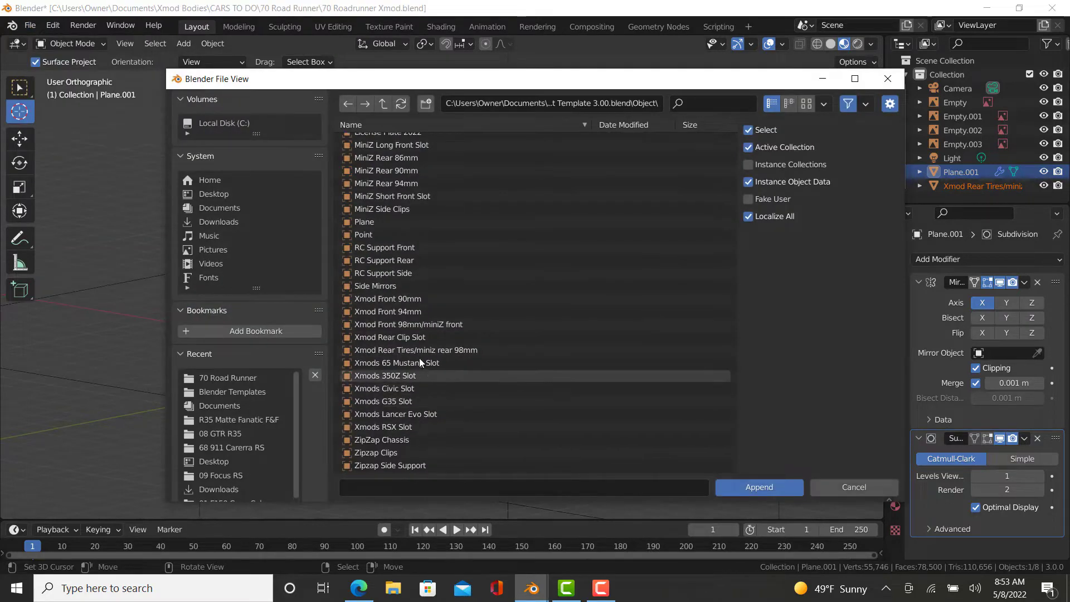
double_click(402, 313)
- Show the car body's transform values and move the body about 9 m along Y to line up with the wheels
click(497, 305)
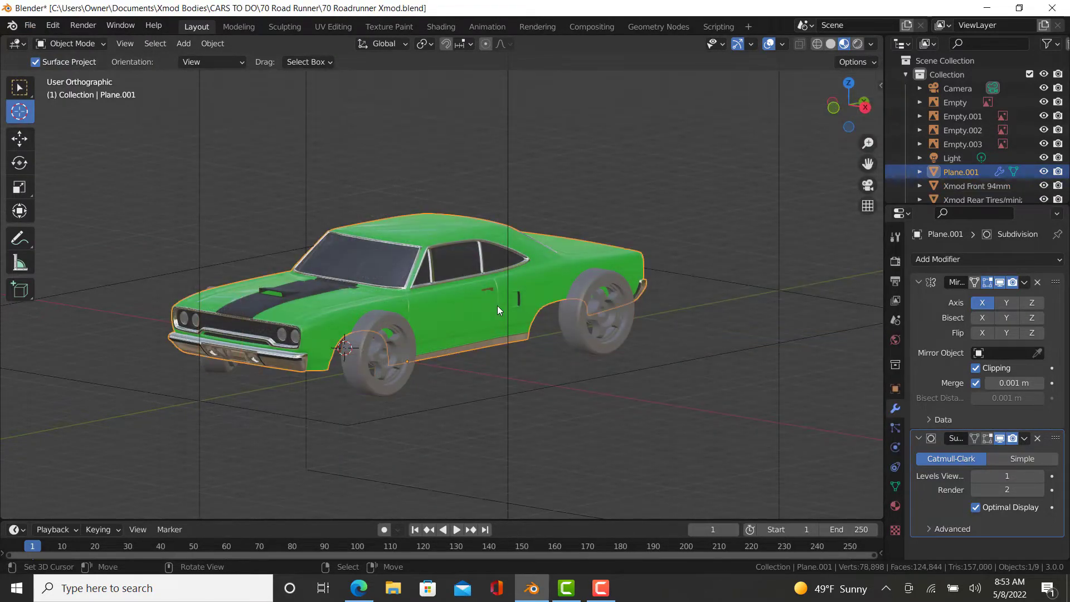
middle_drag(497, 305, 440, 390)
key(KP_3)
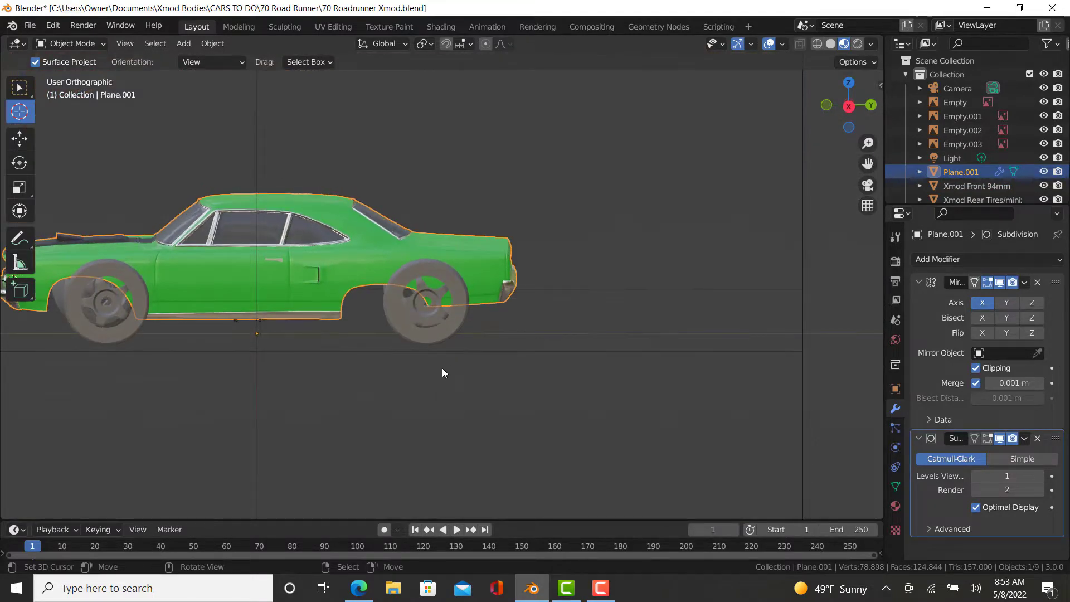
shift+middle_drag(425, 272, 591, 256)
key(n)
scroll(582, 223, up, 3)
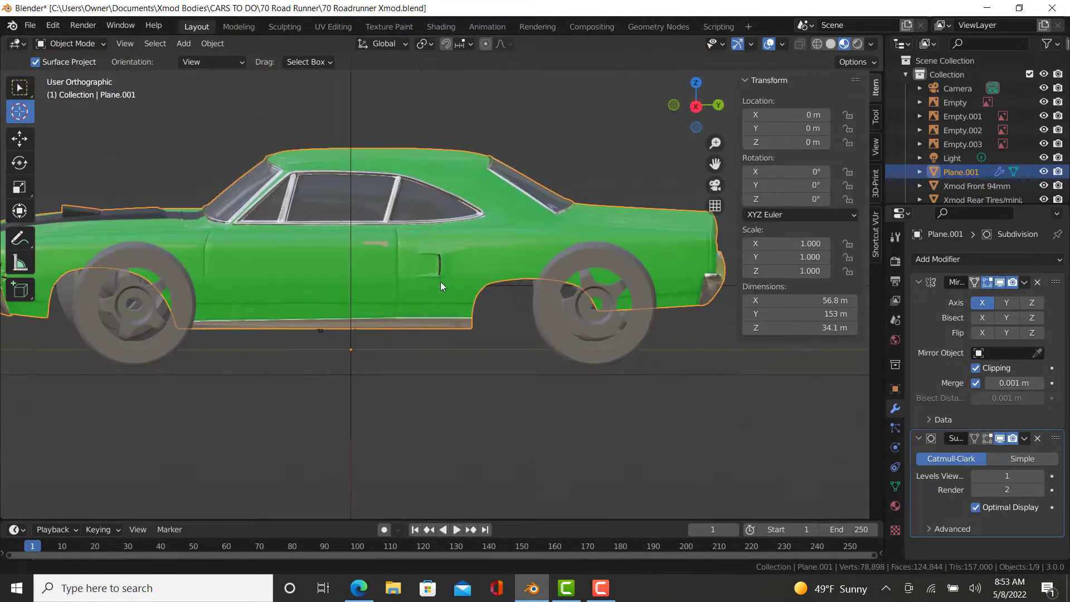
click(19, 139)
drag(413, 380, 497, 441)
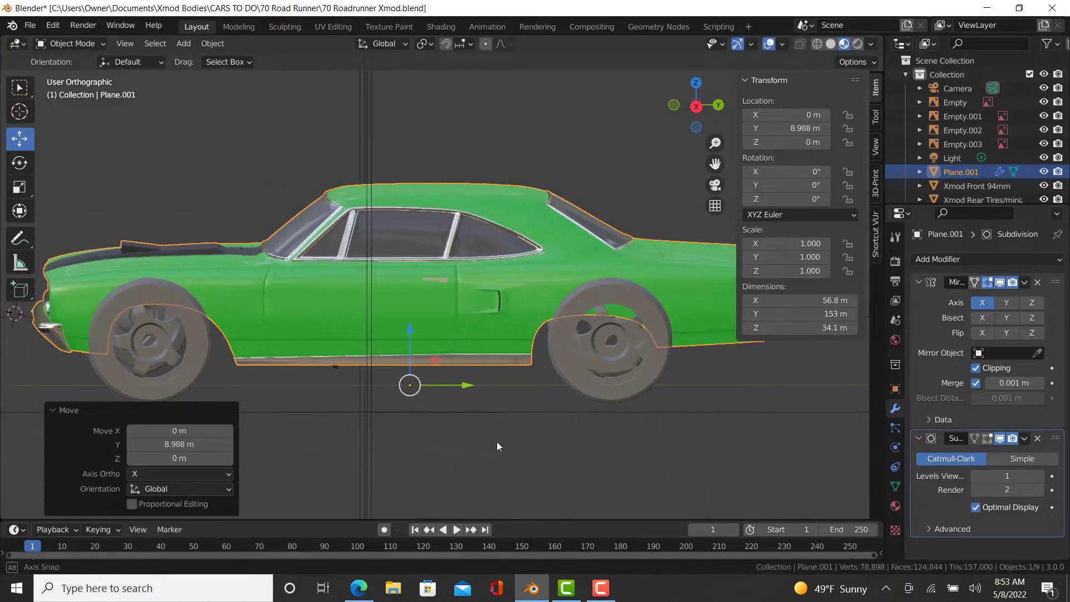
- Set the car body's X dimension to 70 m
middle_drag(497, 441, 576, 256)
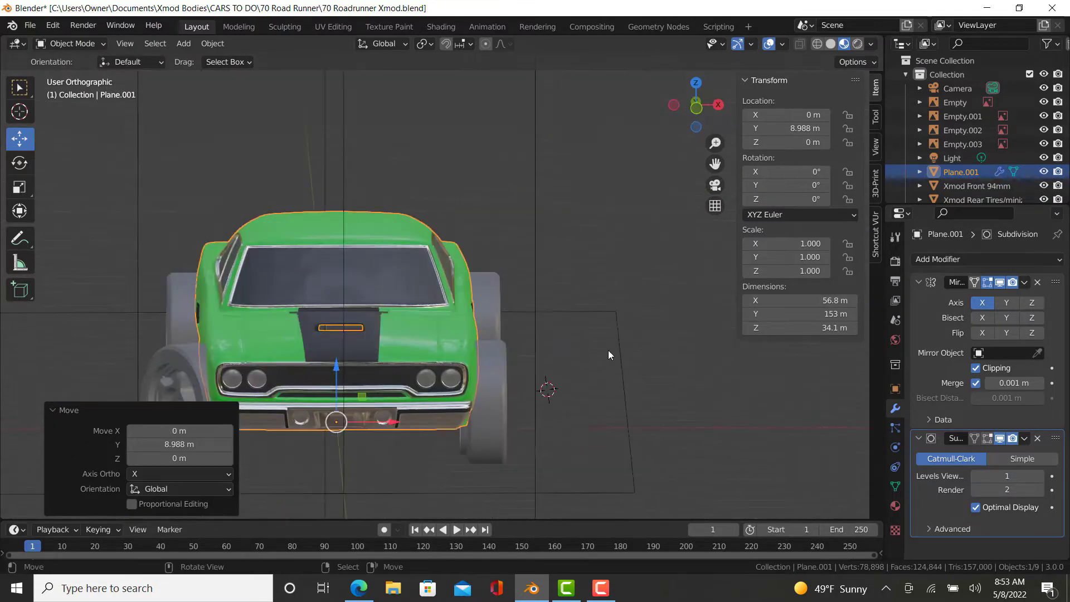
middle_drag(604, 348, 619, 340)
click(818, 300)
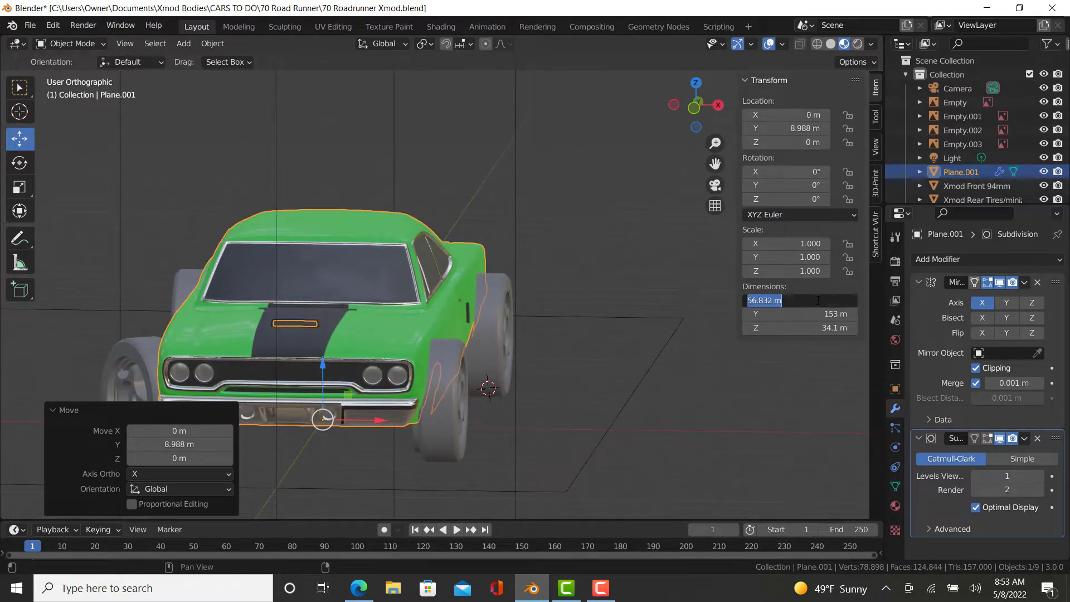
text(70)
key(Return)
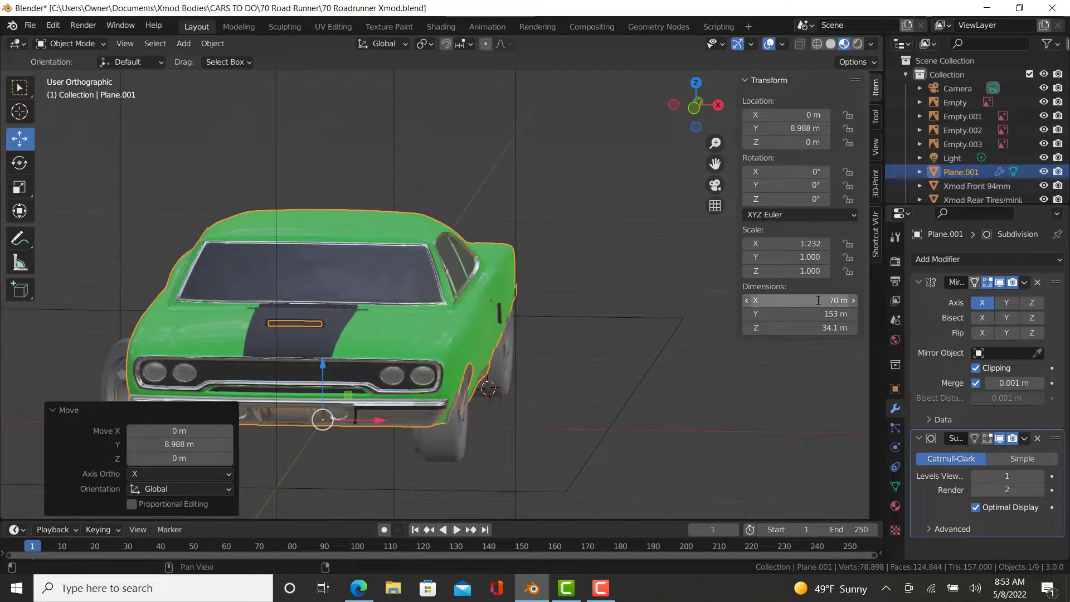
- Scale the car body to 1.090 along Y and 1.220 along Z to match the wheel positions
mouse_move(593, 352)
middle_down()
mouse_move(549, 409)
mouse_move(475, 388)
mouse_move(366, 411)
mouse_move(388, 413)
mouse_move(413, 382)
mouse_move(578, 346)
middle_up()
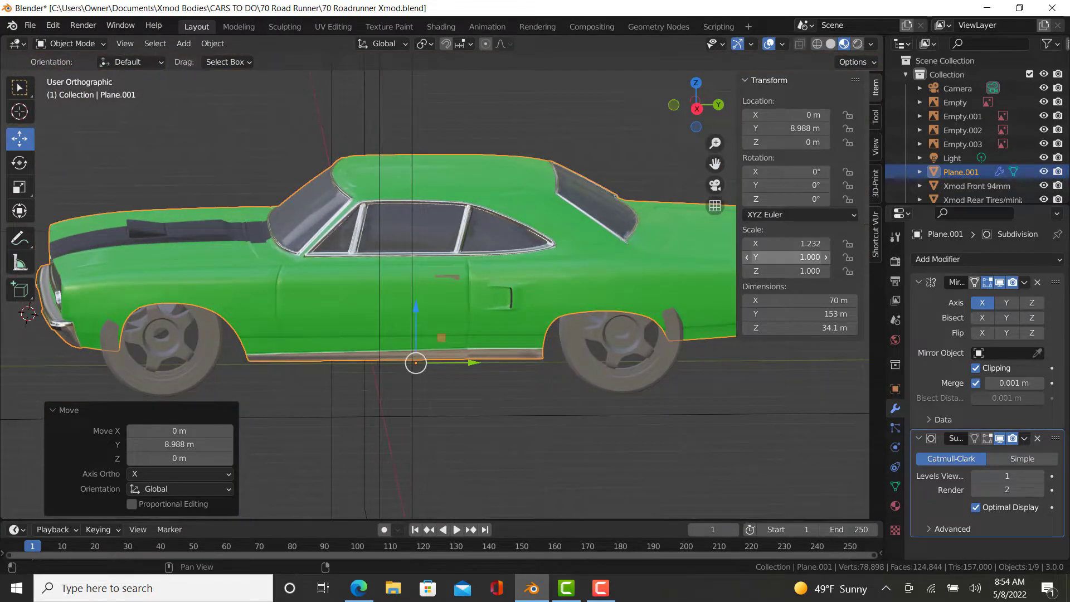
drag(786, 257, 829, 282)
scroll(524, 379, down, 1)
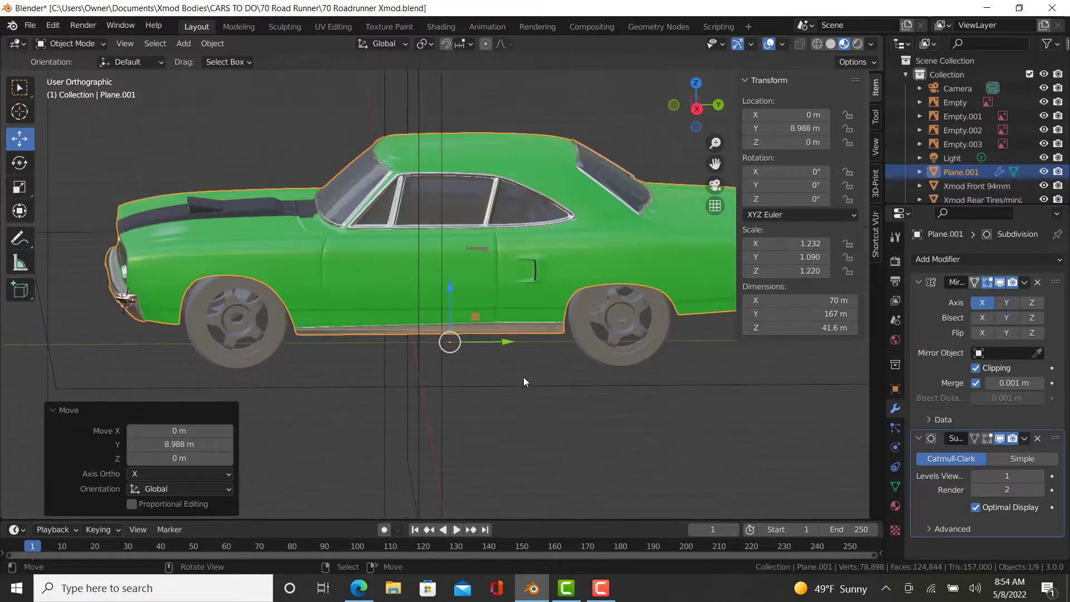
middle_drag(553, 291, 530, 283)
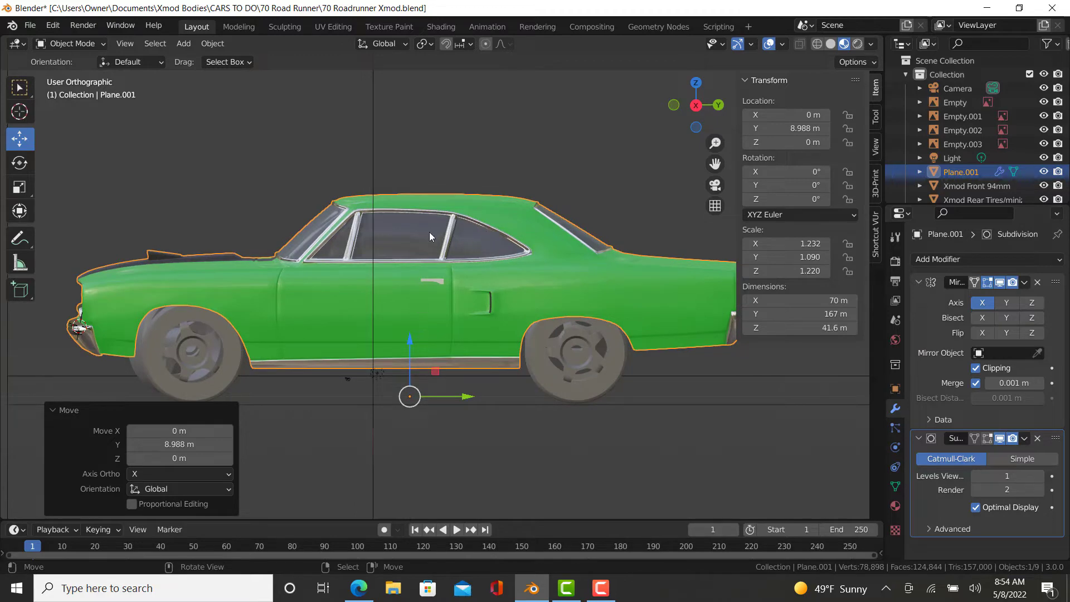
middle_drag(312, 389, 513, 360)
scroll(389, 409, up, 4)
scroll(592, 378, down, 4)
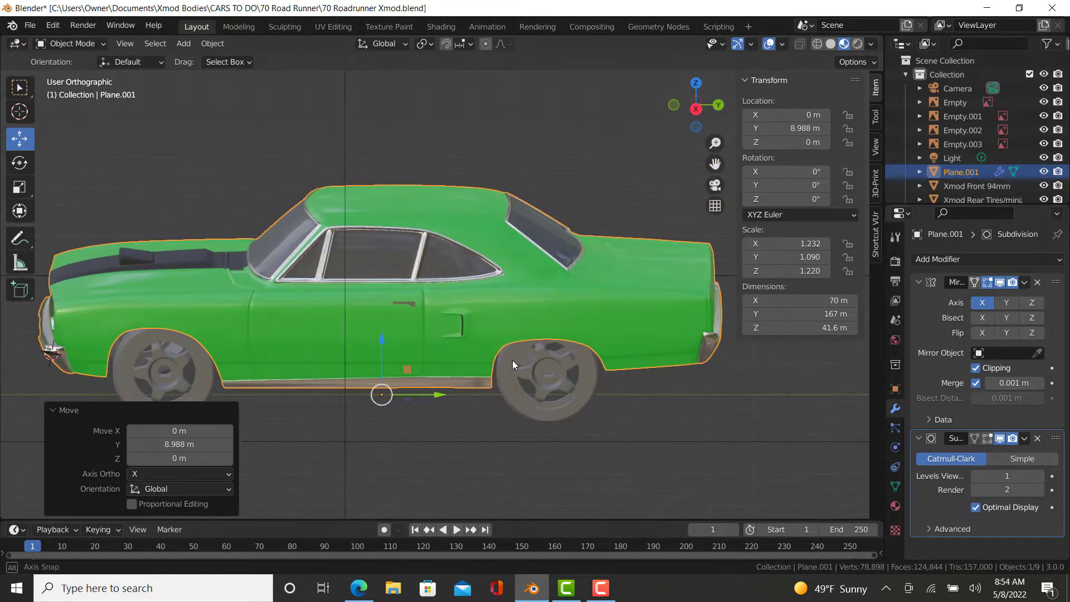
- Select the rear edge strip of the front wheel arch down to the rocker and move it about 0.93 m along Y
key(Tab)
scroll(212, 370, up, 5)
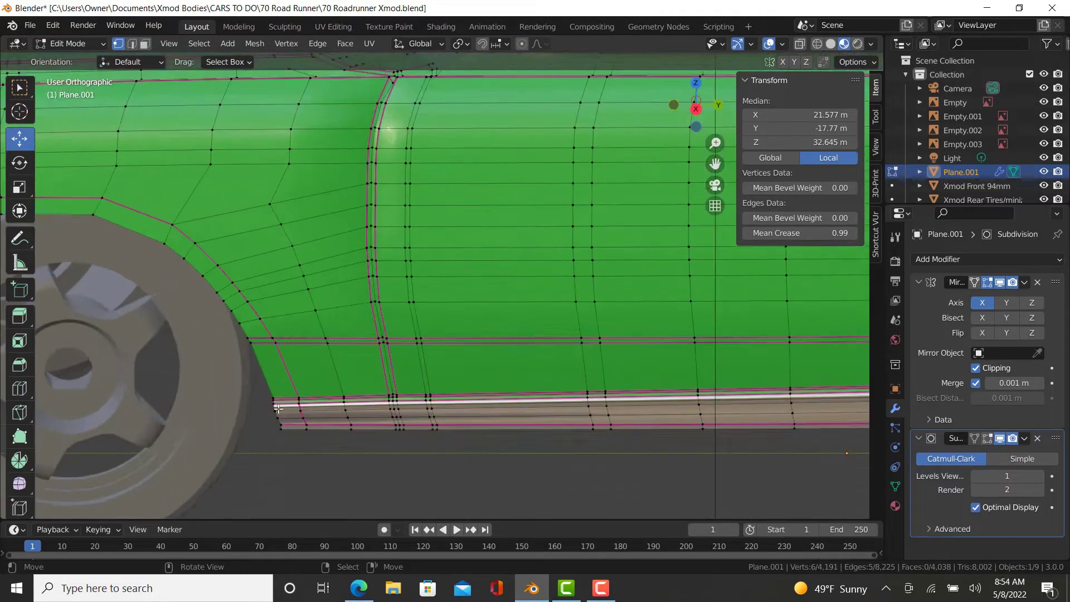
click(283, 437)
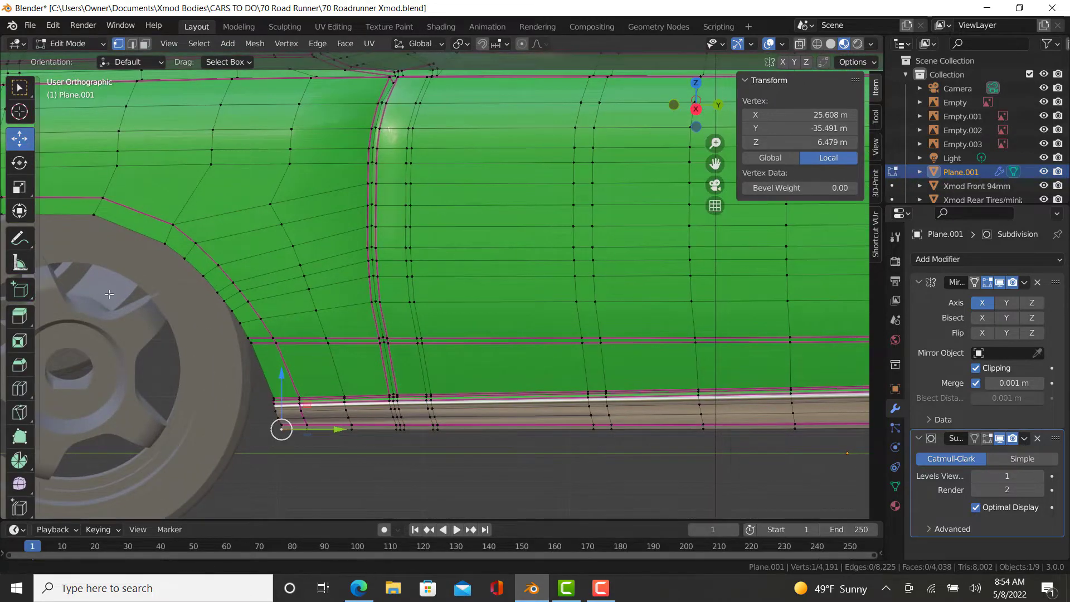
middle_drag(283, 437, 423, 235)
scroll(369, 260, up, 2)
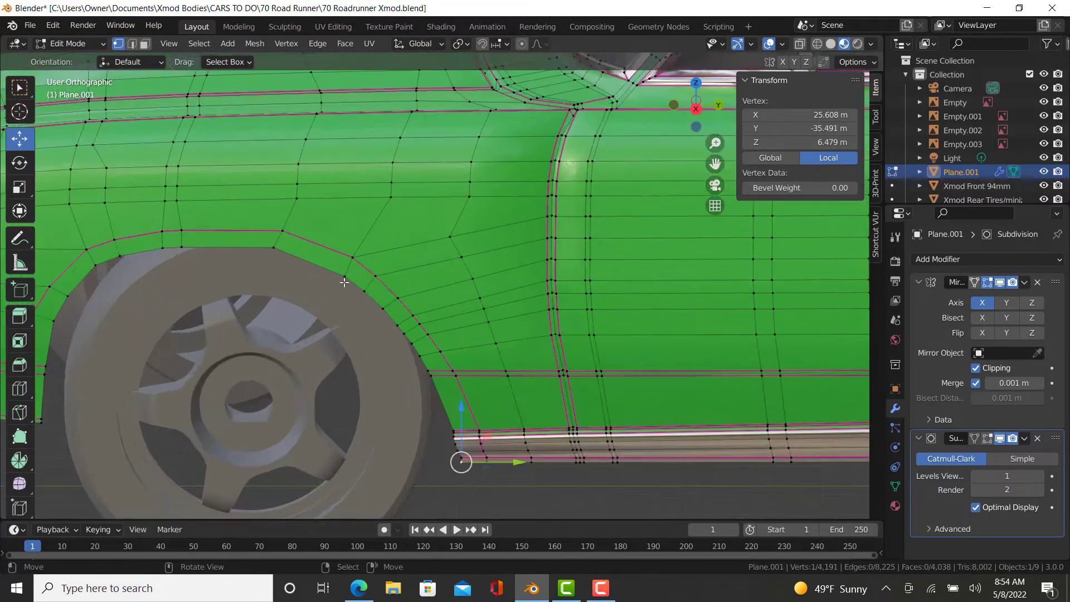
ctrl+click(357, 259)
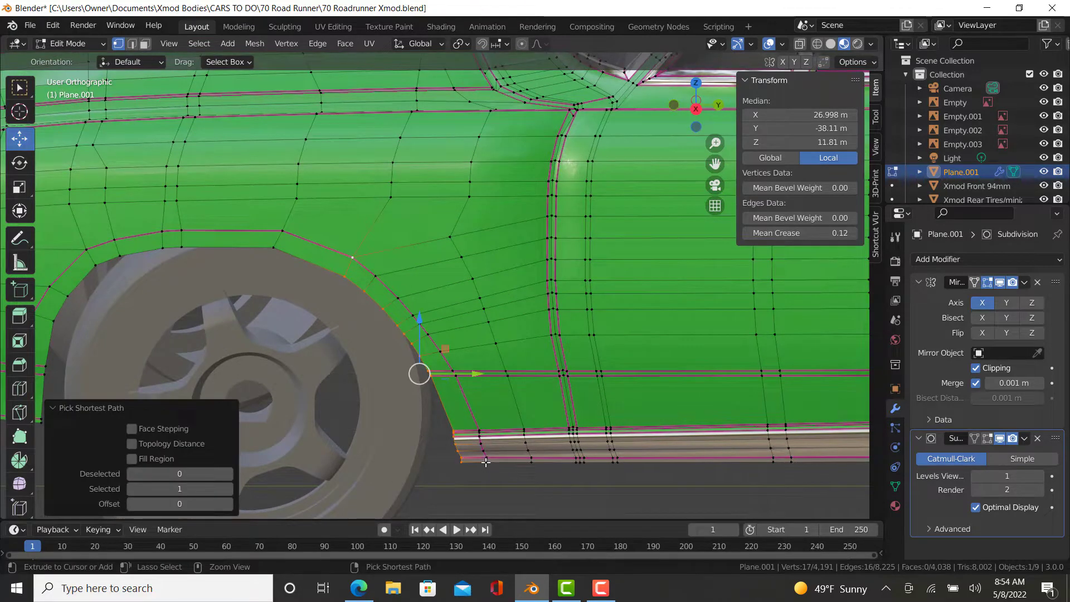
ctrl+click(486, 462)
shift+middle_drag(392, 402, 439, 410)
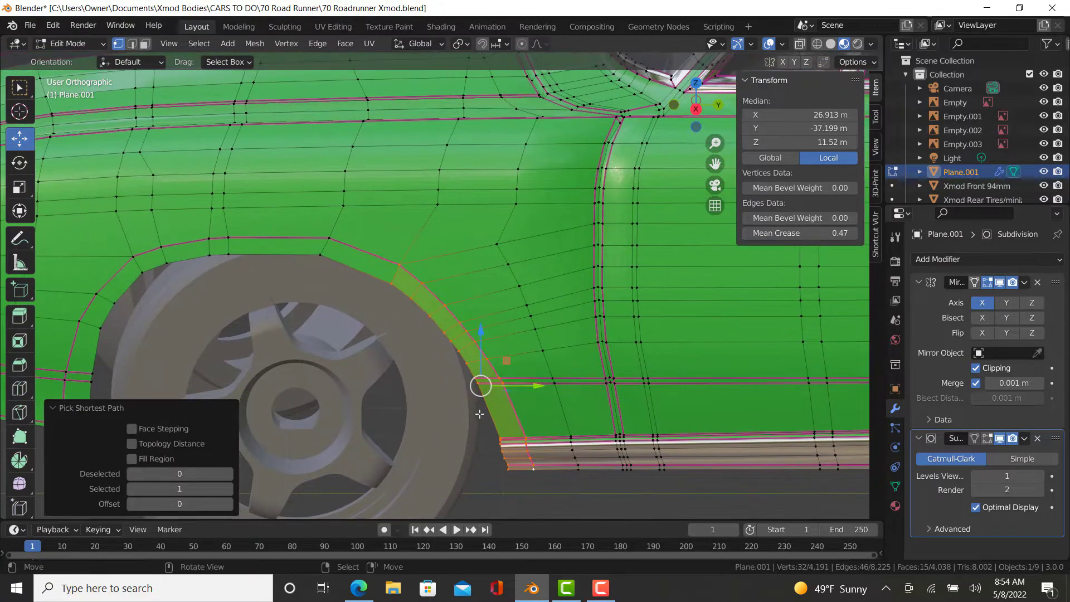
scroll(480, 414, down, 5)
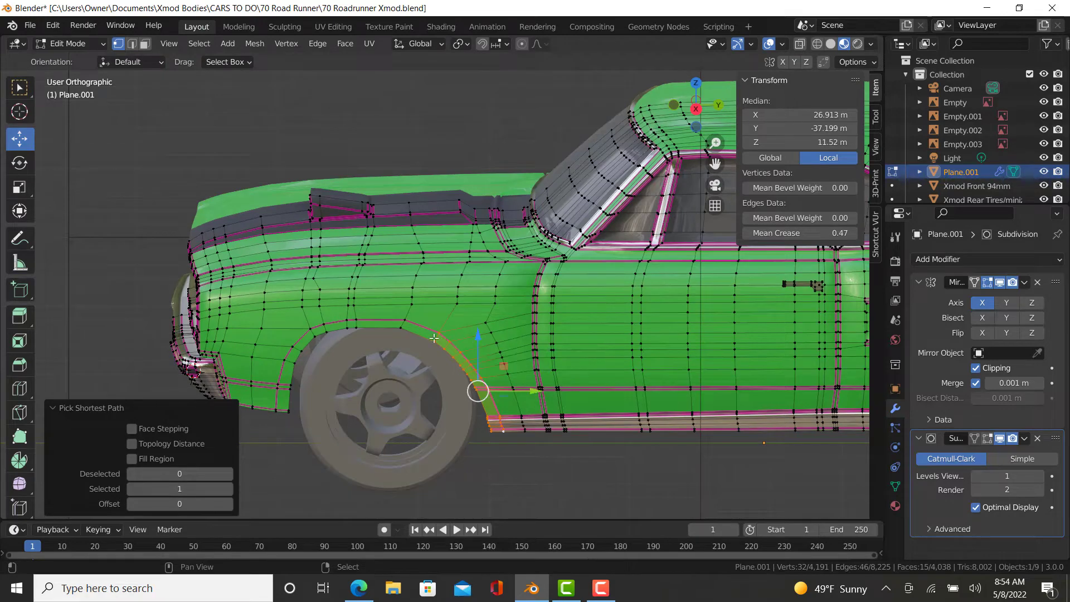
shift+middle_drag(434, 338, 390, 330)
scroll(419, 384, up, 2)
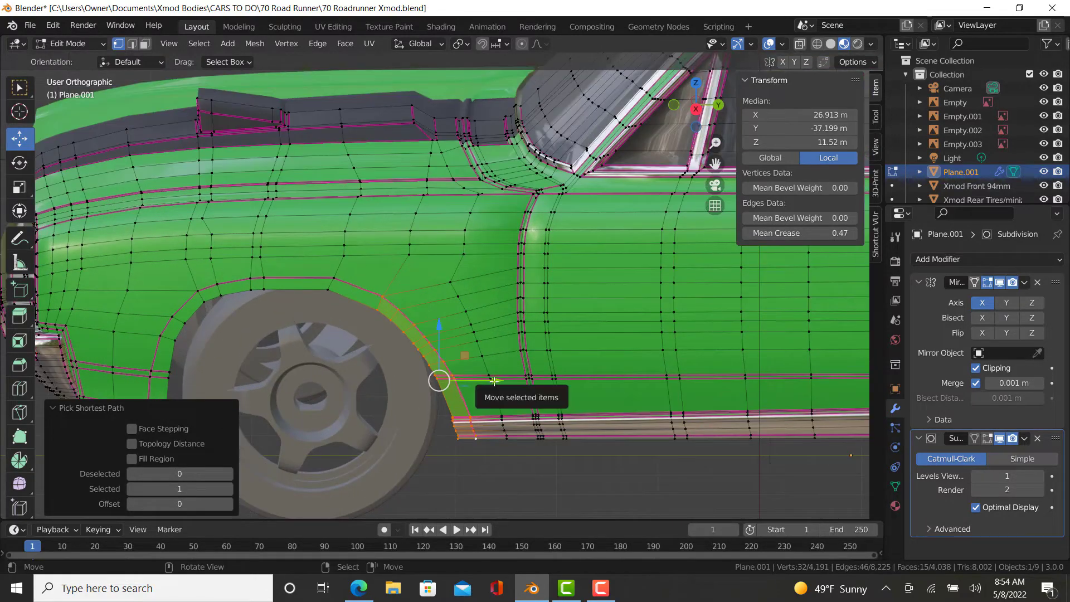
drag(494, 381, 504, 395)
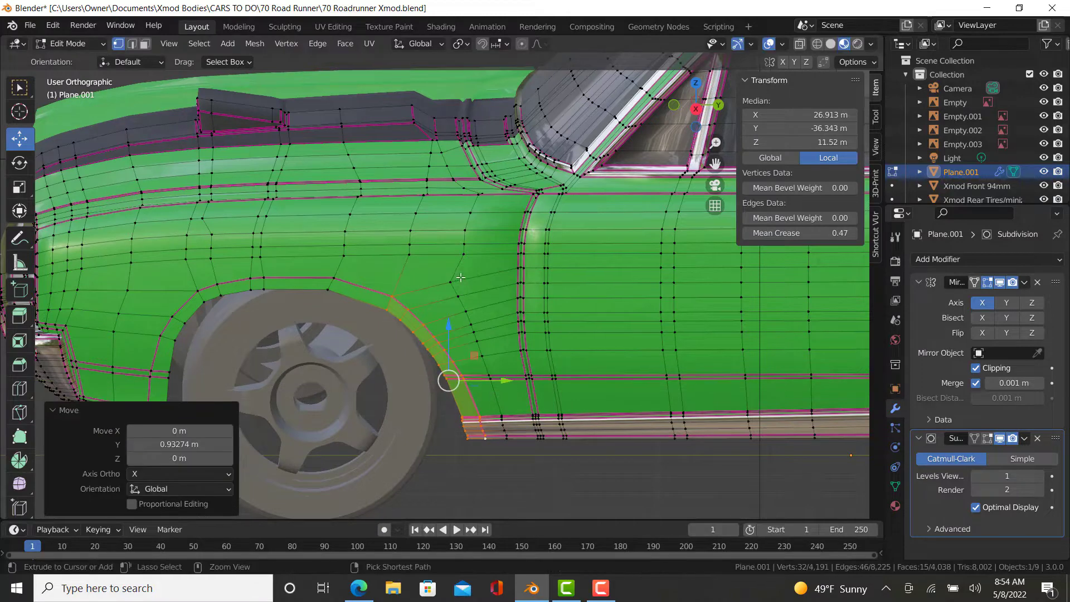
- Extend the selection to the next vertex column behind the front wheel arch and move it about 0.99 m along Y
ctrl+click(470, 294)
ctrl+click(506, 439)
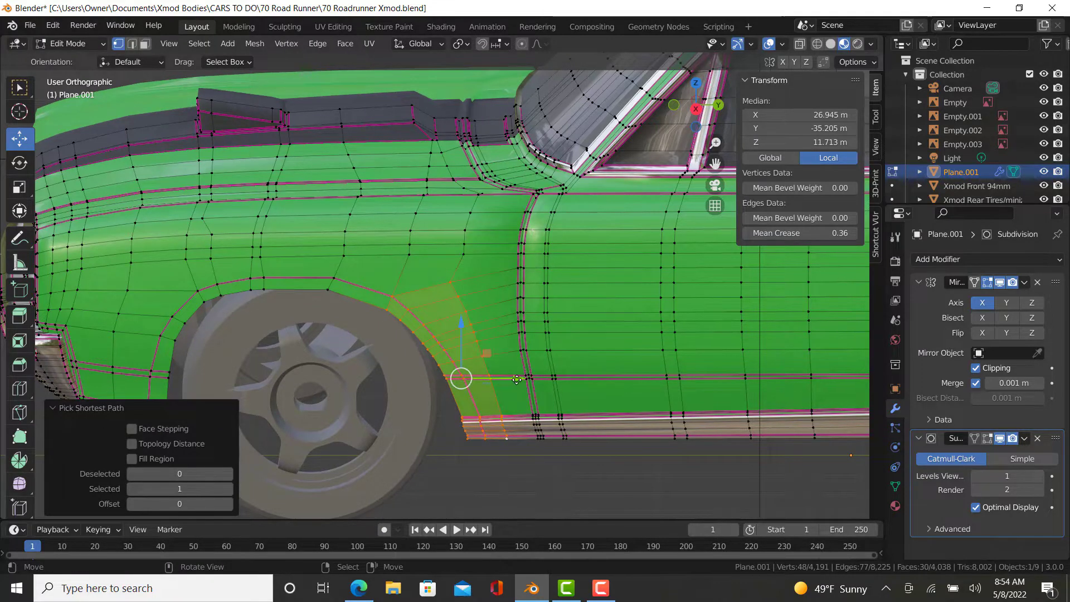
drag(516, 380, 516, 409)
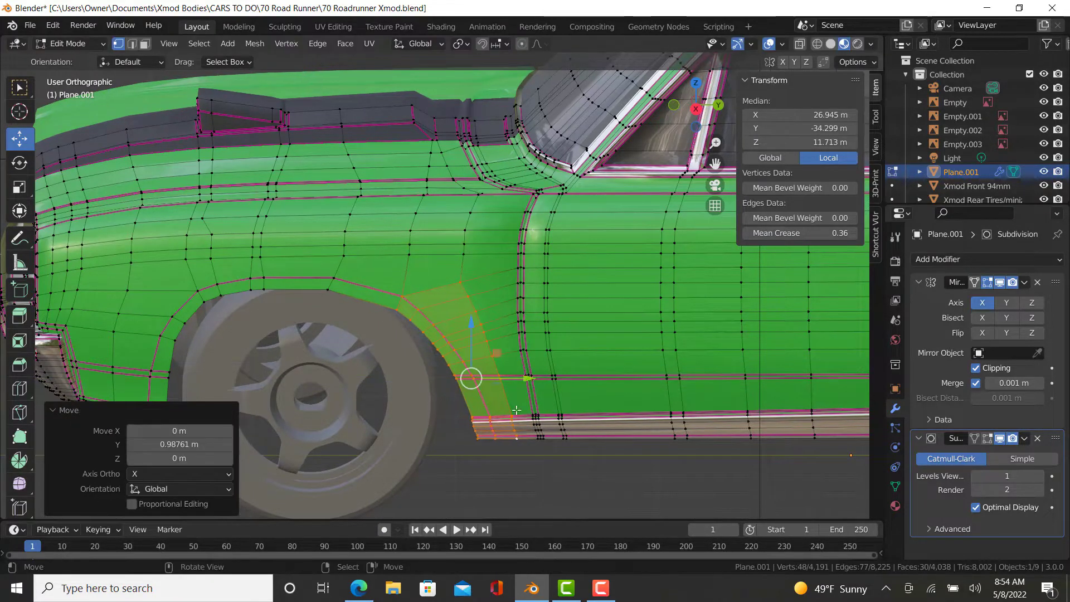
- Shift the two vertices at the rear end of the front wheel arch's top rearward along Y, and leave mesh editing
right_click(333, 300)
ctrl+right_click(334, 277)
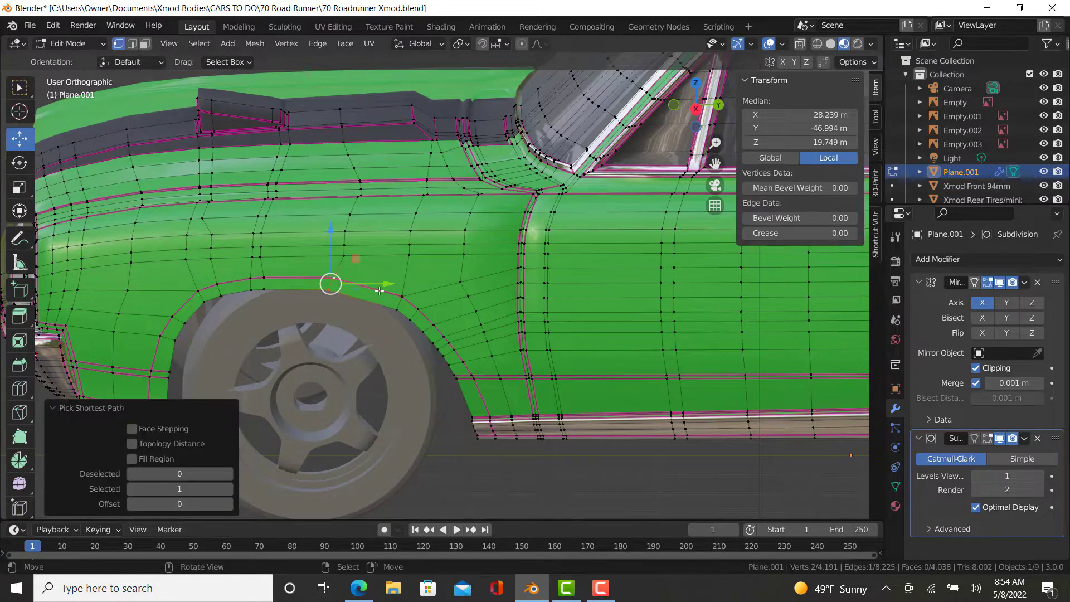
drag(388, 284, 397, 285)
key(Tab)
scroll(557, 385, down, 4)
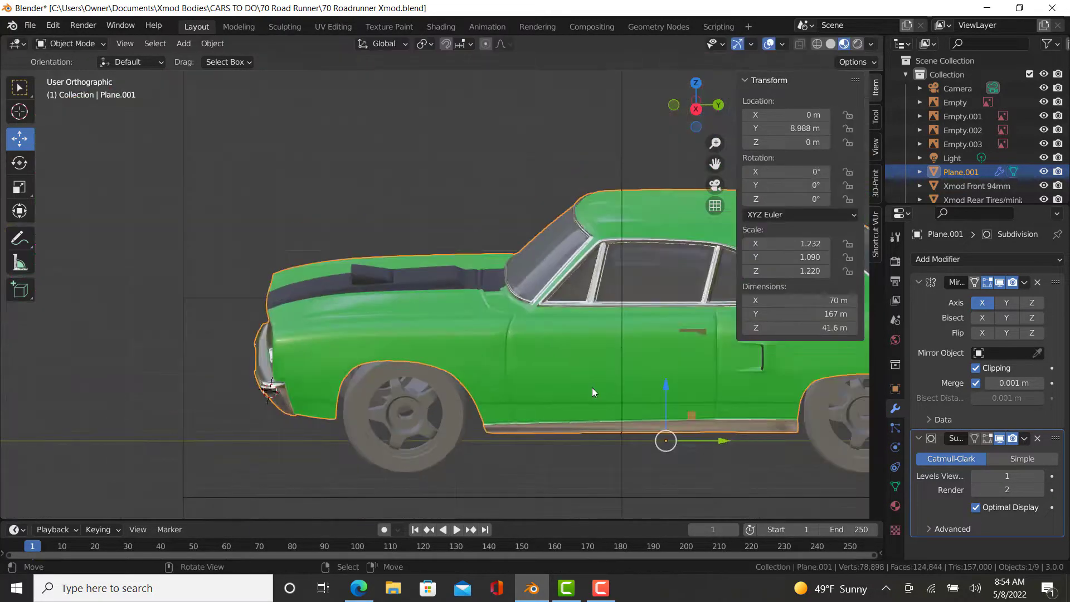
- Select the front edge strip of the rear wheel arch, move it forward along Y to clear the tire, and leave mesh editing
shift+middle_drag(592, 386, 263, 326)
scroll(427, 397, up, 4)
key(Tab)
scroll(428, 397, up, 2)
right_click(387, 398)
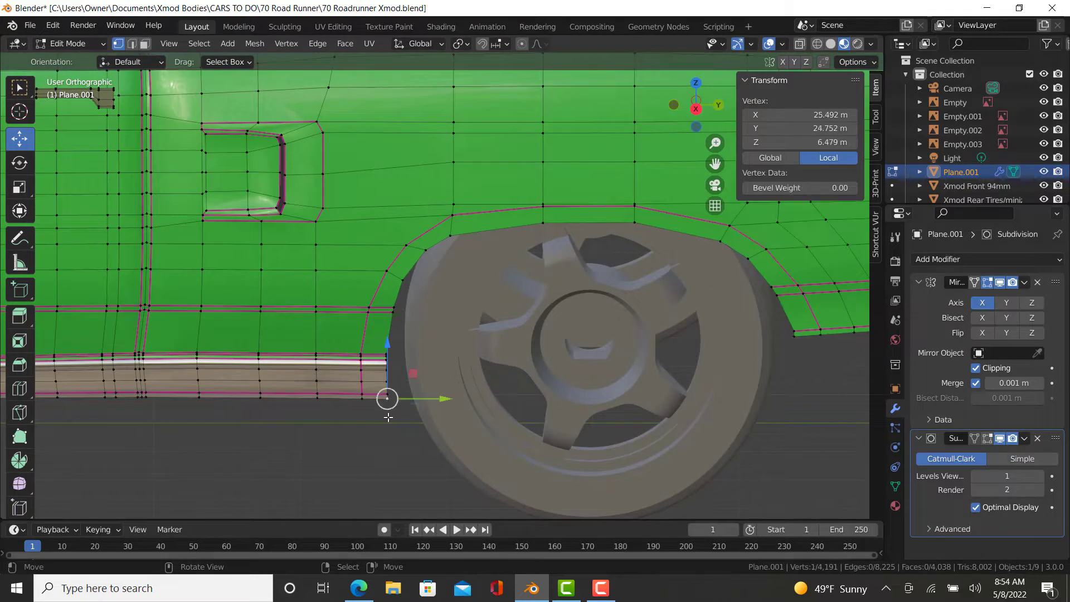
ctrl+right_click(451, 240)
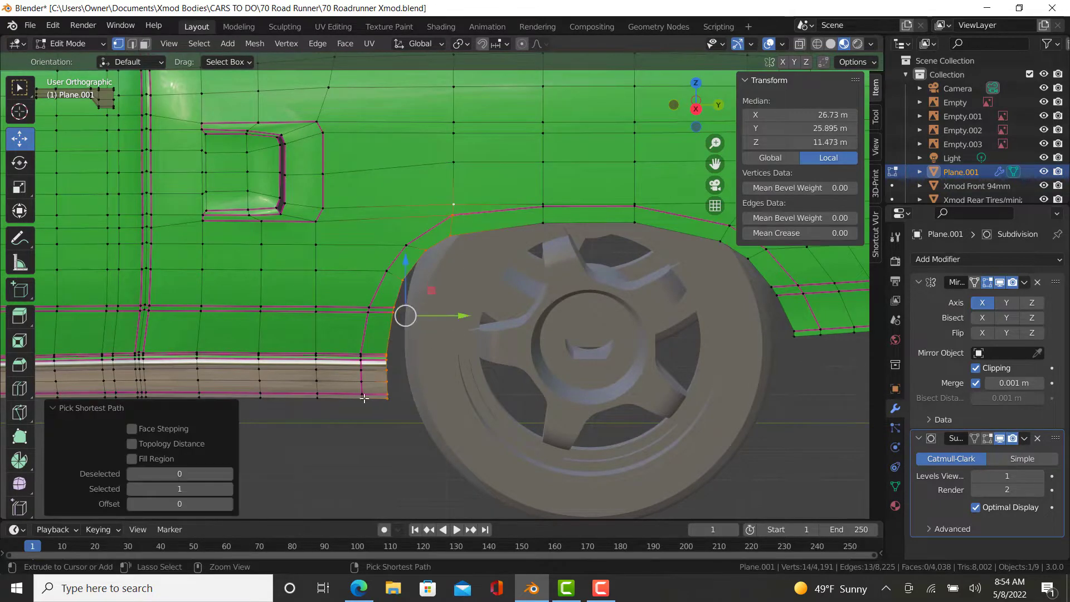
drag(443, 328, 409, 347)
key(Tab)
scroll(371, 355, down, 5)
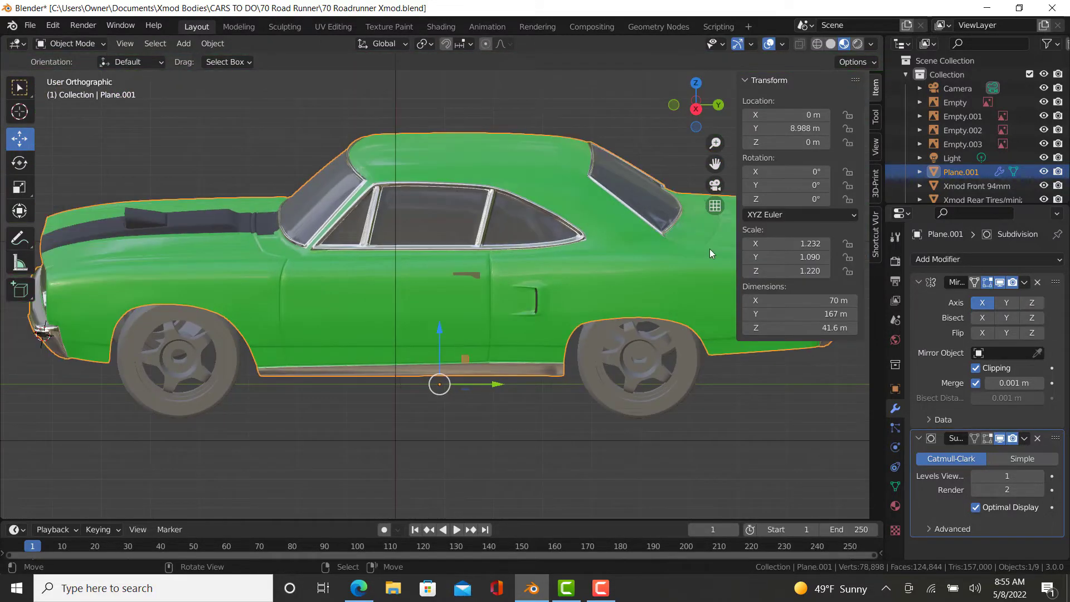
- Set the car body's Y scale to 1.110 and move the body about 0.68 m along Y
drag(791, 257, 803, 257)
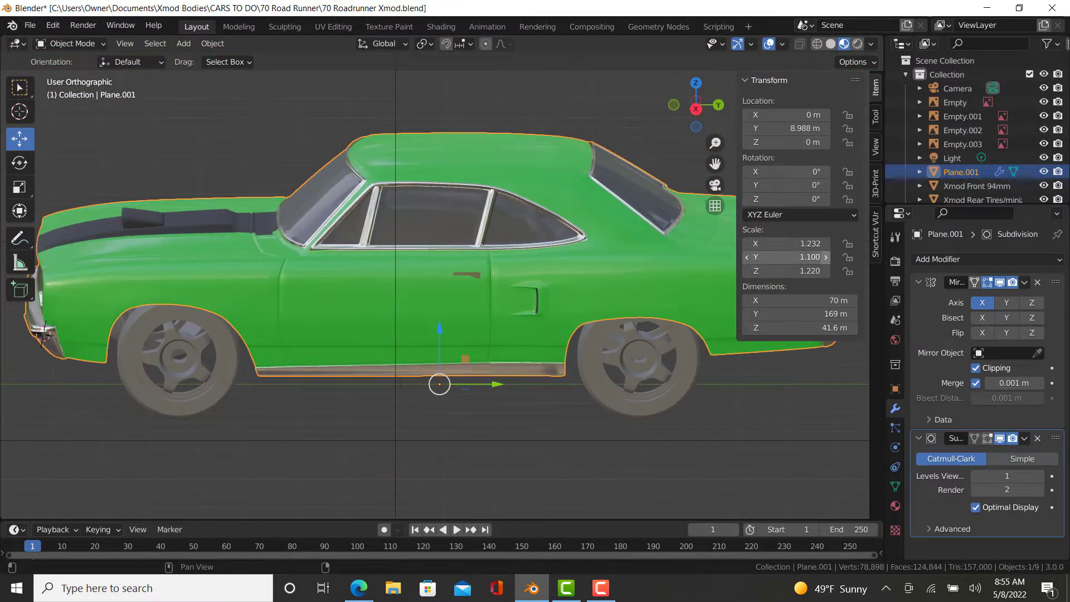
click(825, 258)
mouse_move(474, 386)
mouse_down()
mouse_move(496, 380)
mouse_move(474, 384)
mouse_up()
- Set the car body's X dimension to 71 m
middle_drag(474, 385, 585, 373)
scroll(586, 371, up, 3)
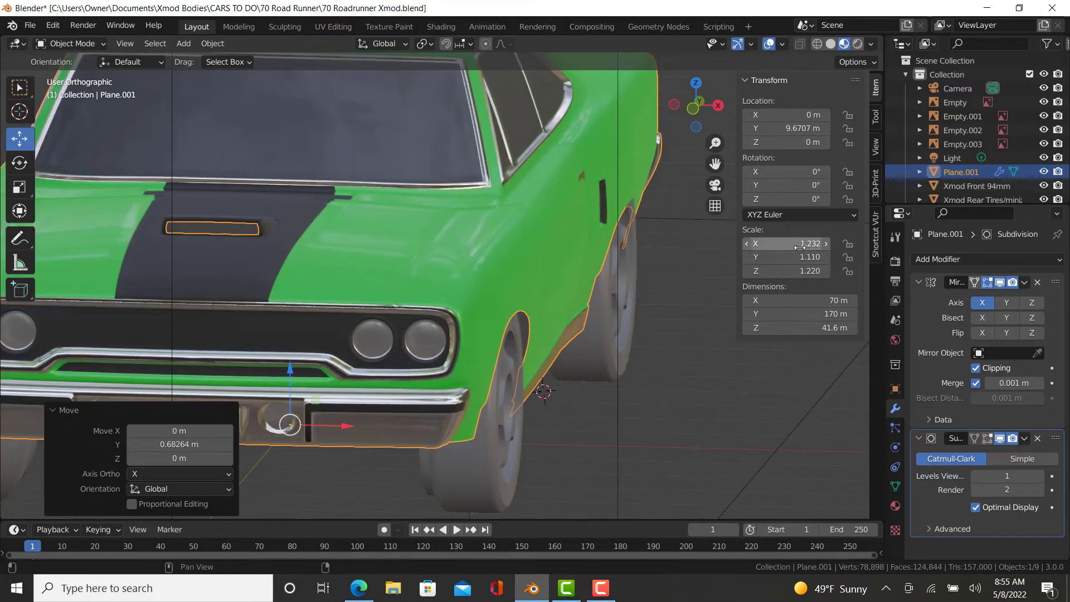
click(830, 296)
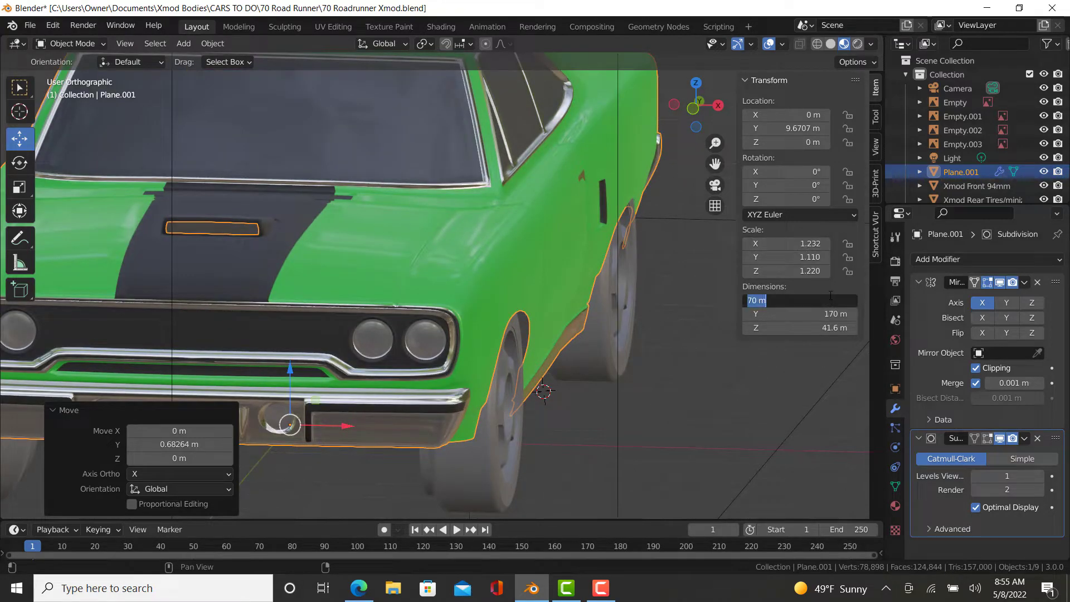
text(71)
key(Return)
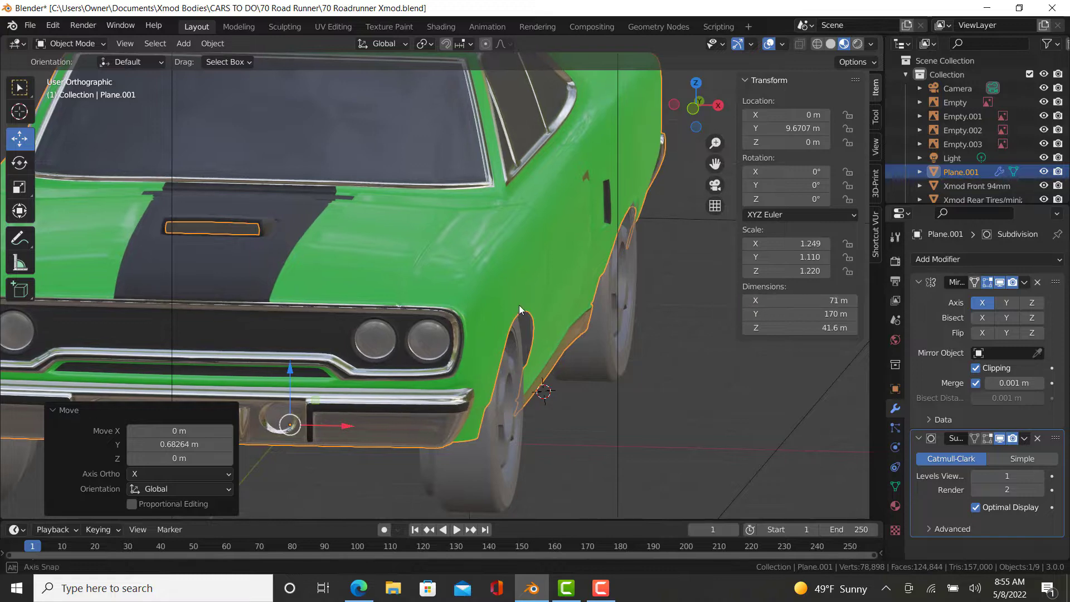
- Add a Solidify modifier to the car body with a thickness of 1 m
middle_drag(663, 313, 503, 294)
scroll(521, 301, up, 5)
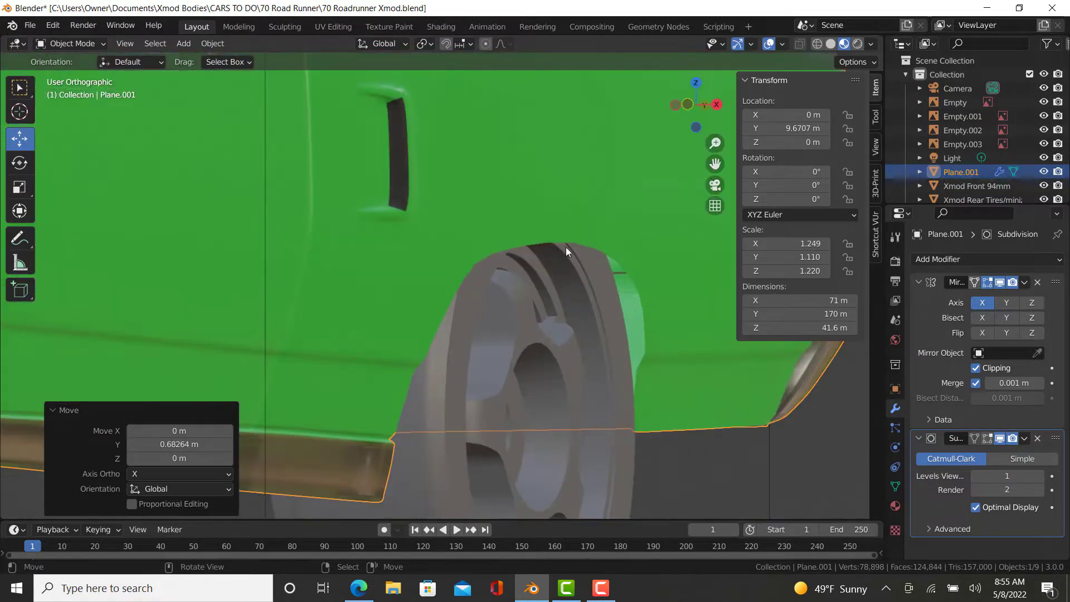
middle_drag(566, 246, 602, 214)
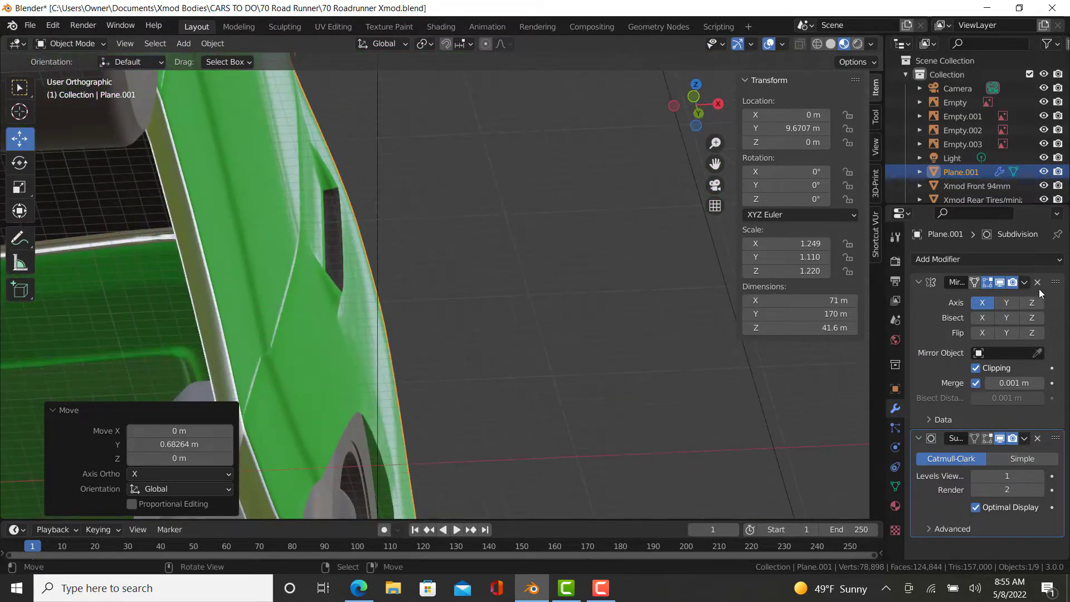
click(958, 259)
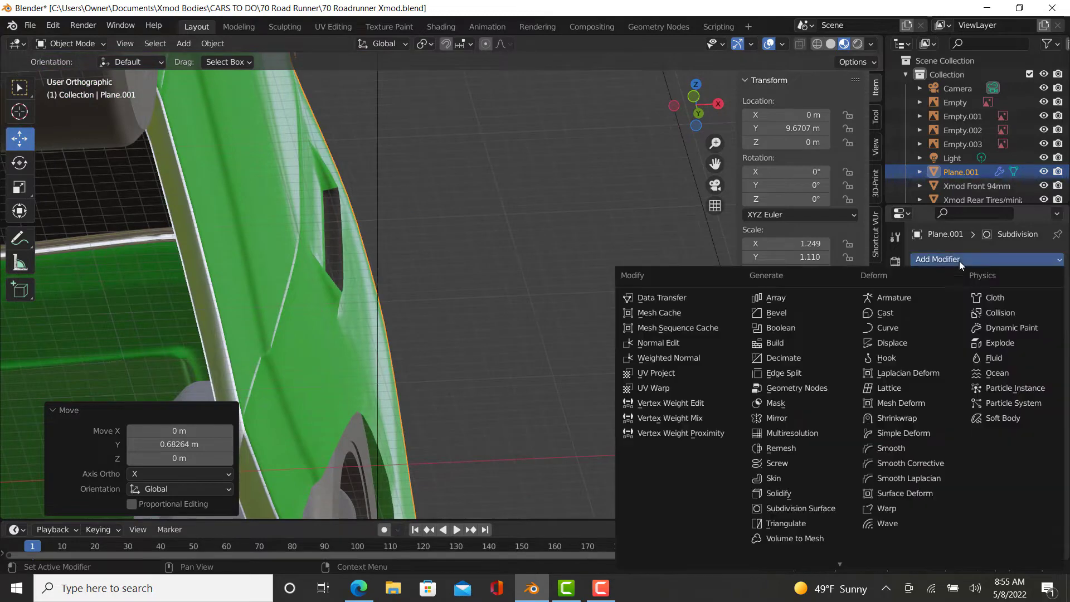
click(782, 497)
middle_drag(741, 423, 774, 410)
scroll(1015, 474, down, 10)
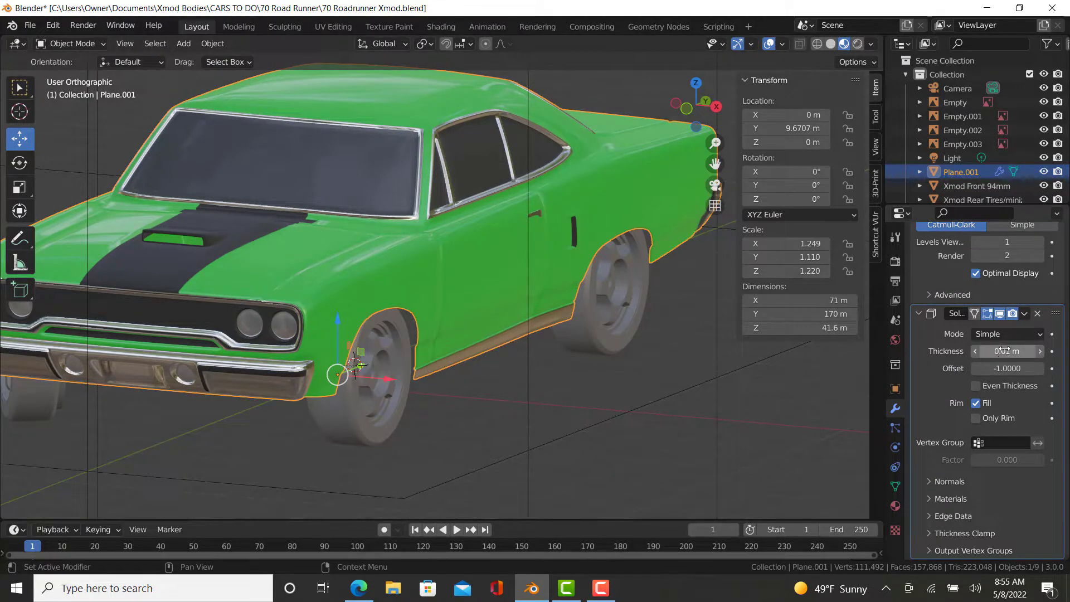
key(Return)
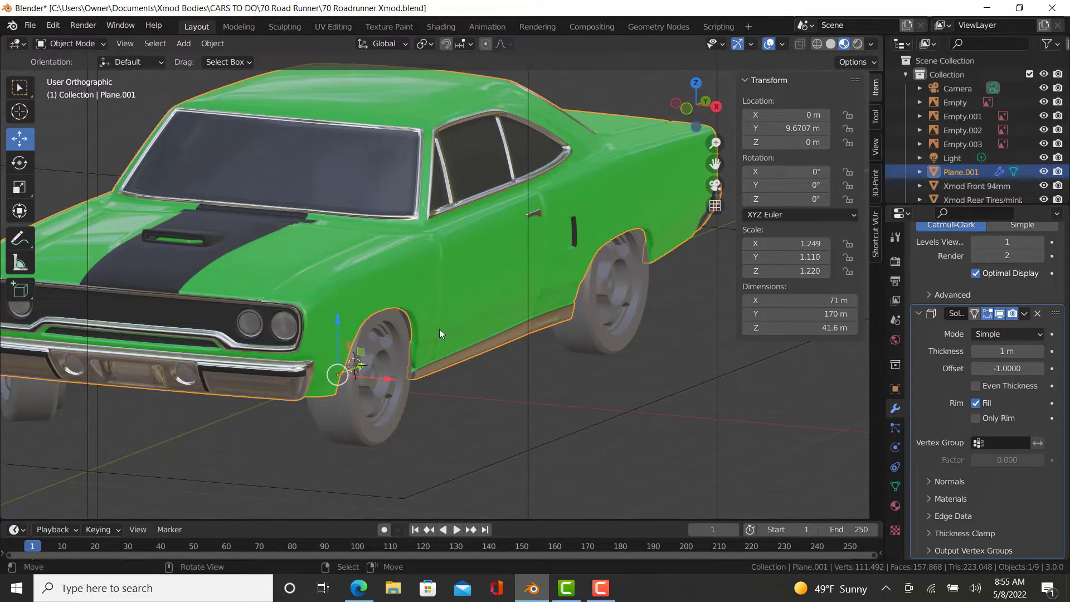
- Start the Shortcut VUr key display and return to the car body's transform values
click(874, 233)
click(797, 102)
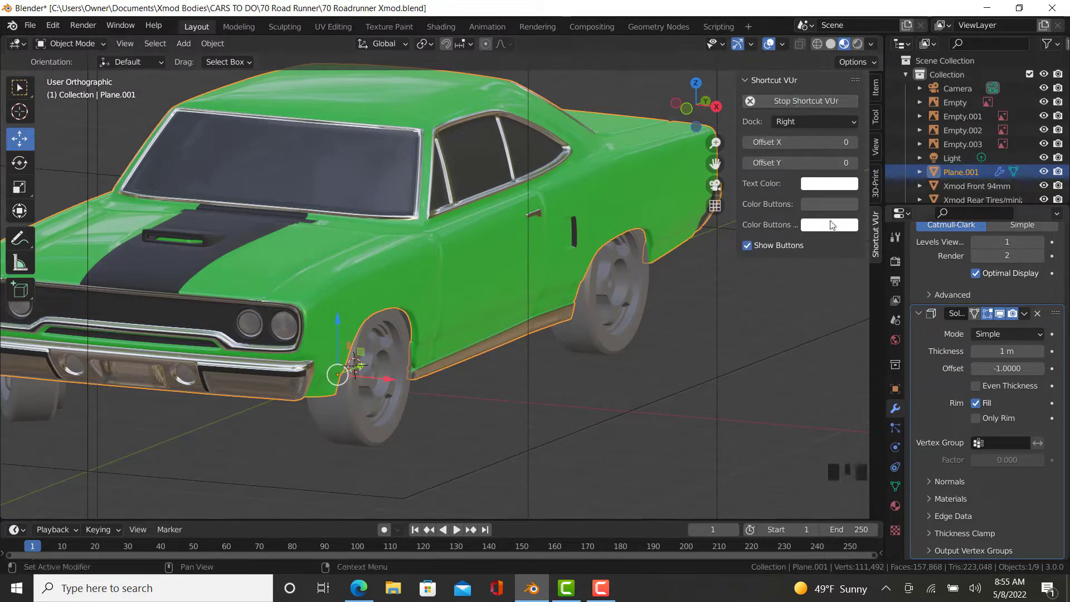
click(876, 88)
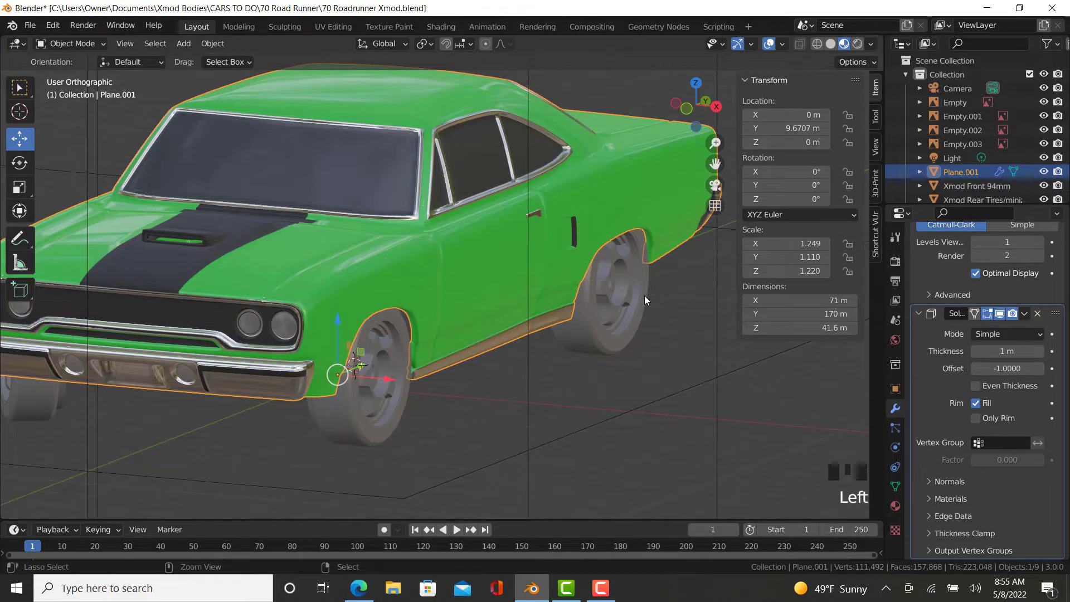
- Try to apply the car body's rotation
key(ctrl+a)
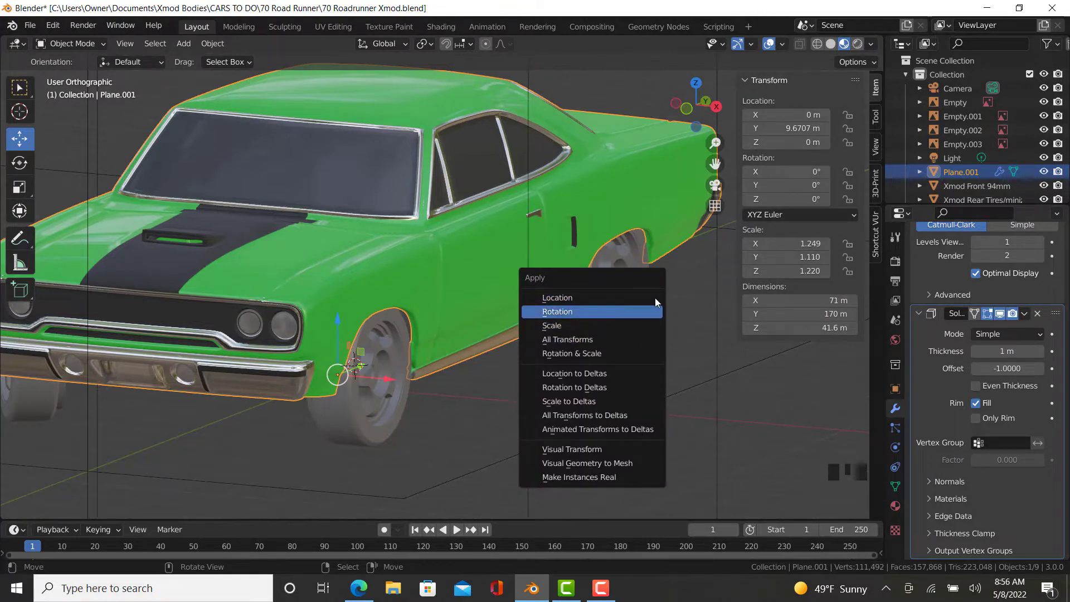
click(560, 311)
- Select the rear half of the body mesh, from the door's rear section back, and move it about 1.35 m forward along Y
middle_drag(449, 263, 375, 300)
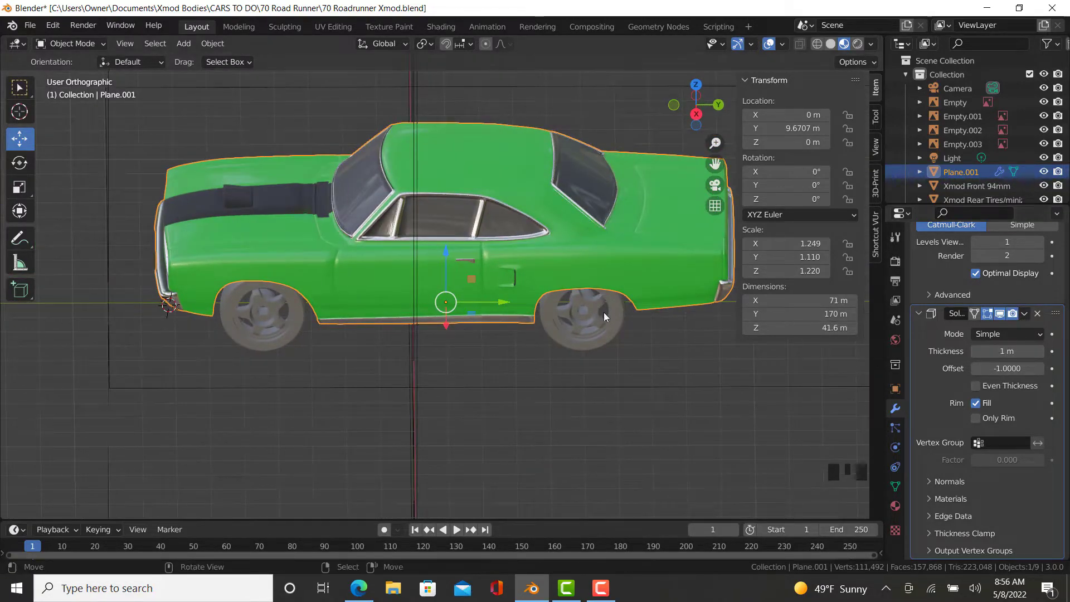
scroll(362, 223, up, 3)
middle_drag(363, 223, 506, 371)
shift+middle_drag(376, 350, 416, 331)
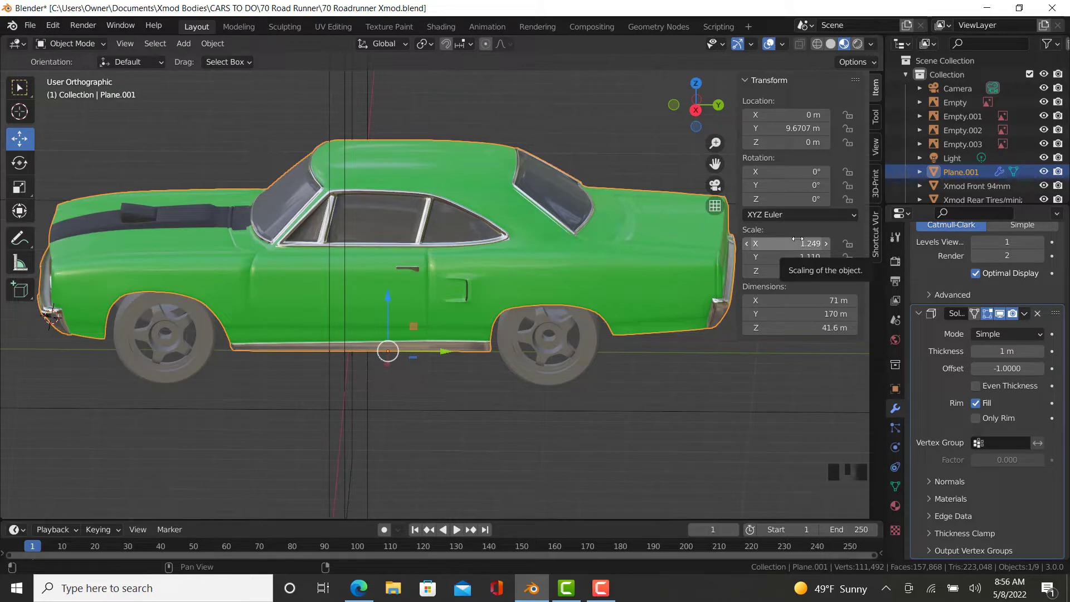
shift+middle_drag(390, 361, 393, 361)
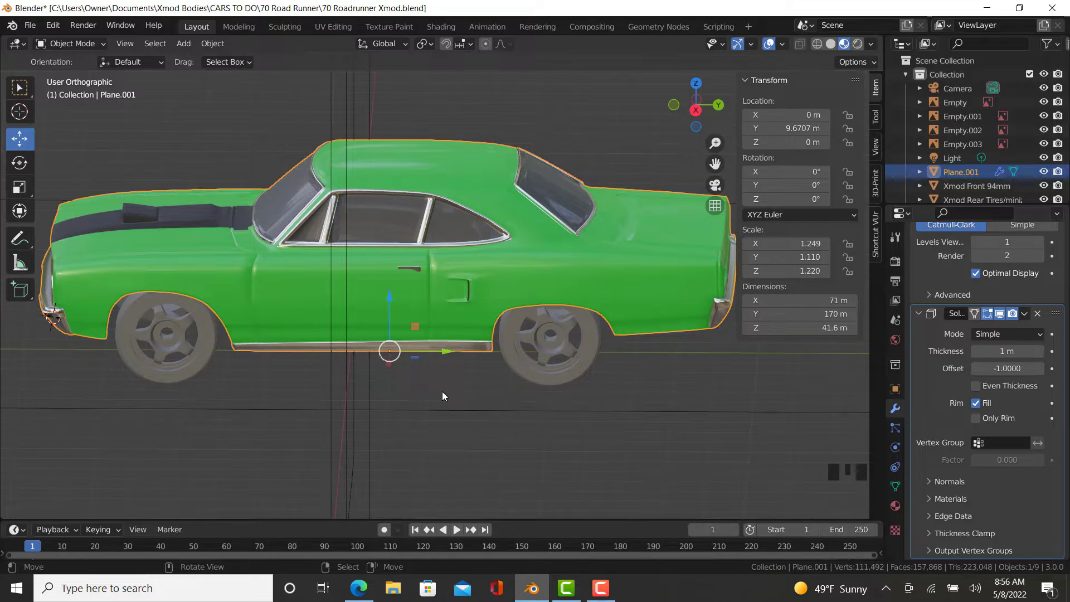
shift+middle_drag(542, 388, 462, 414)
key(Tab)
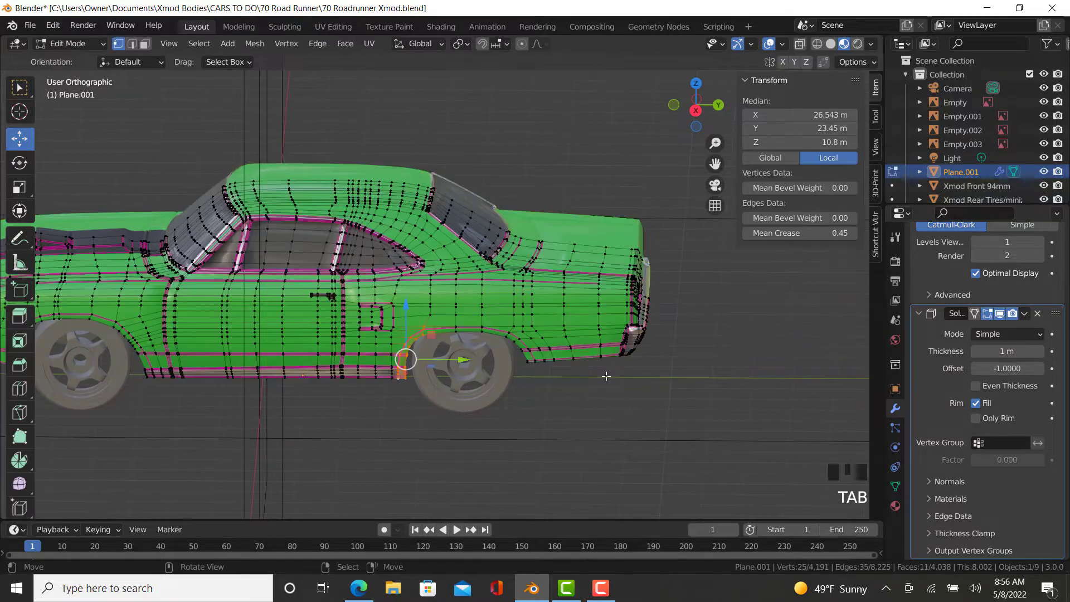
right_click(621, 357)
key(z)
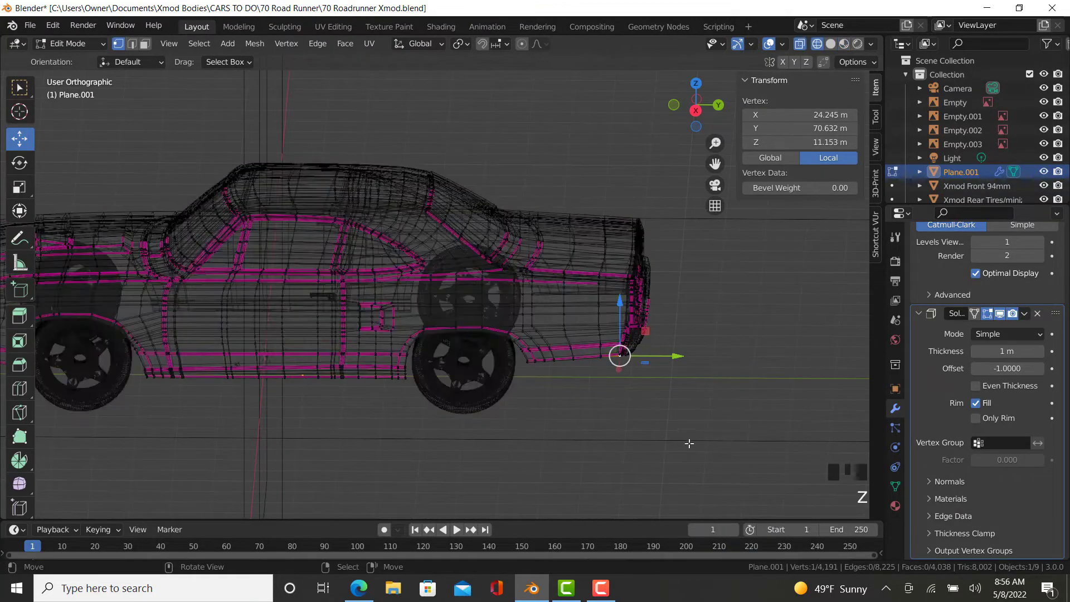
key(b)
mouse_move(720, 460)
mouse_down()
mouse_move(478, 299)
mouse_move(323, 151)
mouse_move(310, 104)
mouse_up()
key(z)
middle_drag(488, 274, 493, 268)
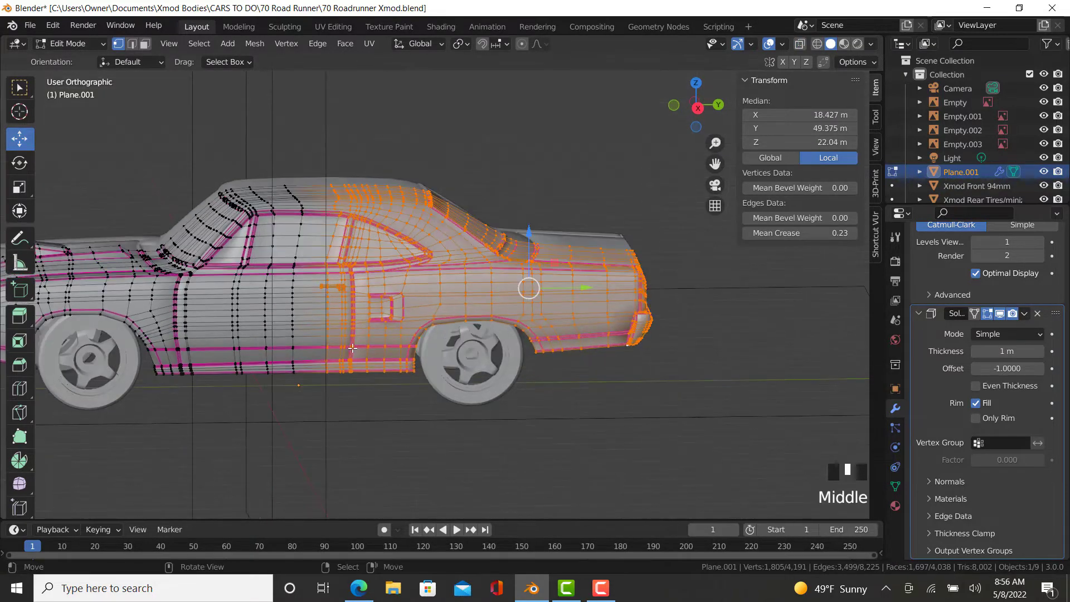
scroll(419, 305, up, 3)
middle_drag(419, 305, 348, 364)
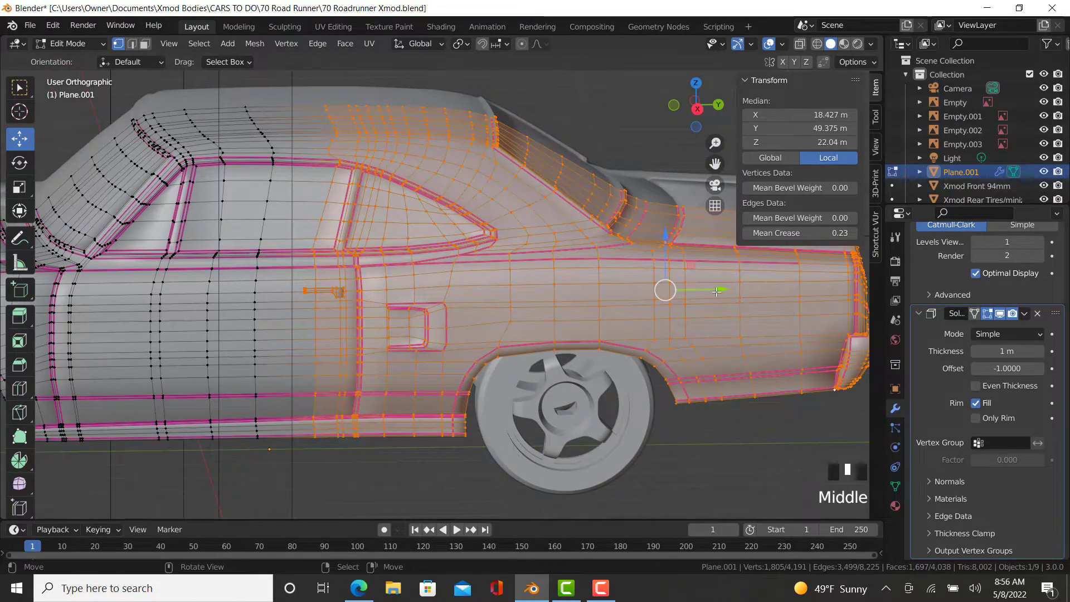
drag(716, 291, 708, 290)
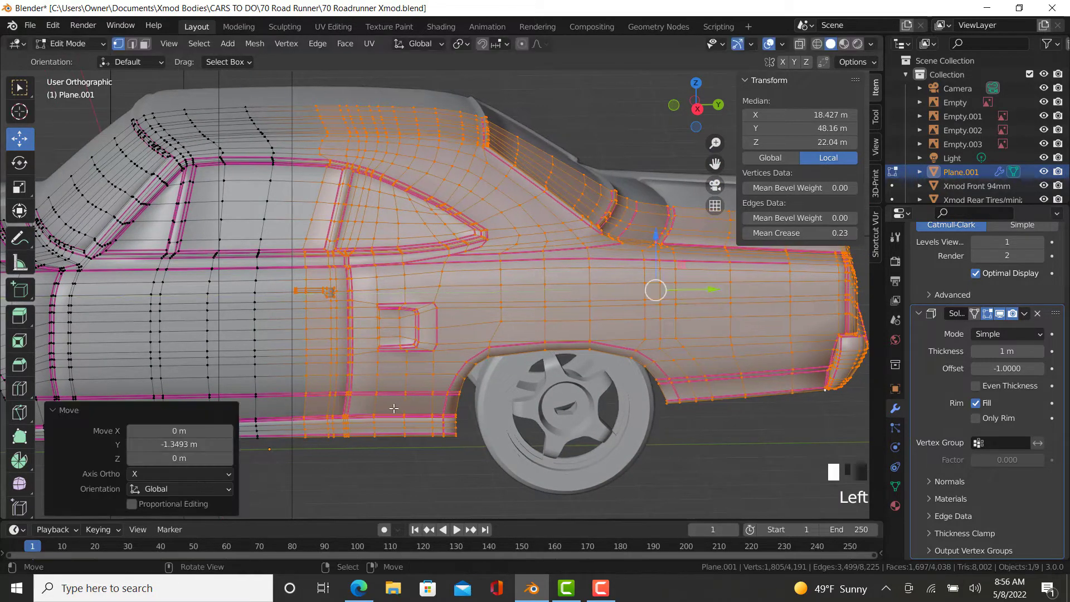
- Extend the mesh selection forward into the door and roof and shift the rear section farther forward along Y
middle_drag(393, 409, 393, 409)
key(z)
key(b)
drag(350, 470, 232, 218)
key(b)
drag(340, 205, 242, 93)
click(696, 297)
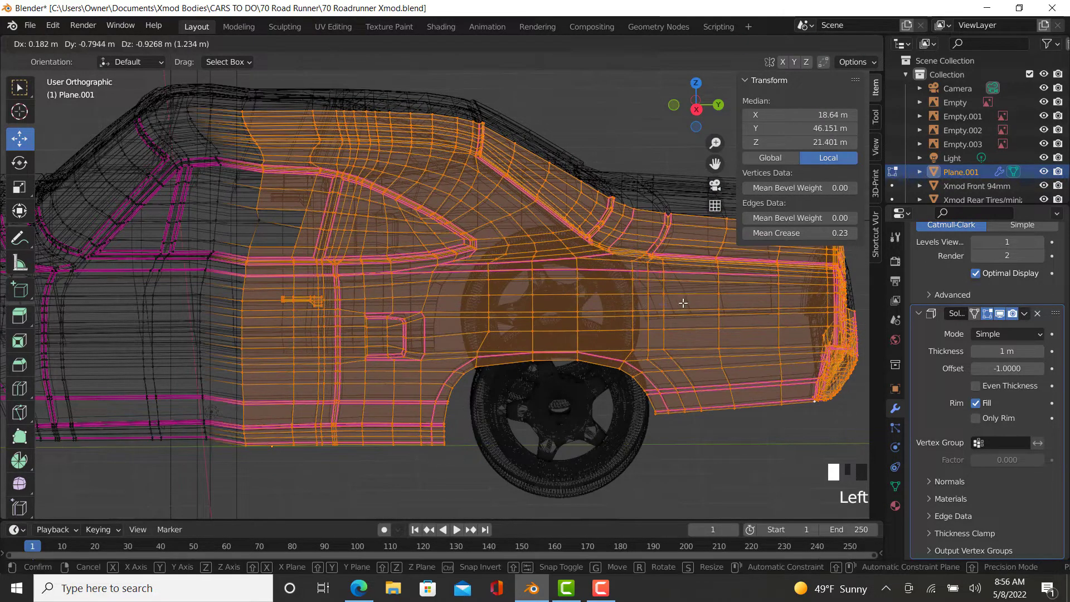
key(ctrl+z)
key(b)
drag(253, 210, 281, 238)
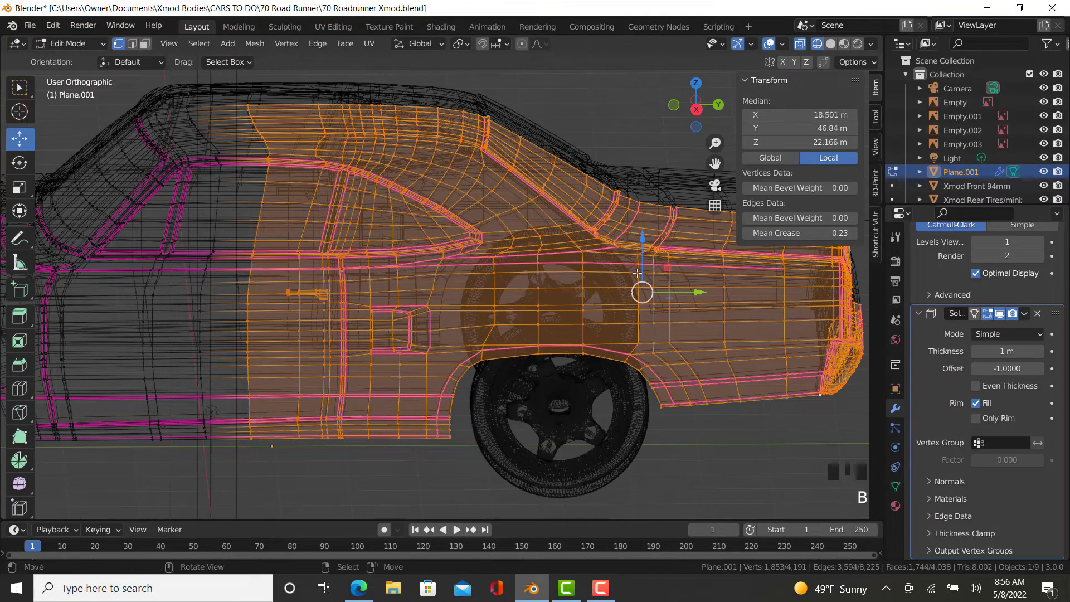
drag(711, 299, 682, 295)
- Add the remaining roof, window and lower door vertices to the selection and nudge the rear section slightly forward along Y
ctrl+right_click(322, 245)
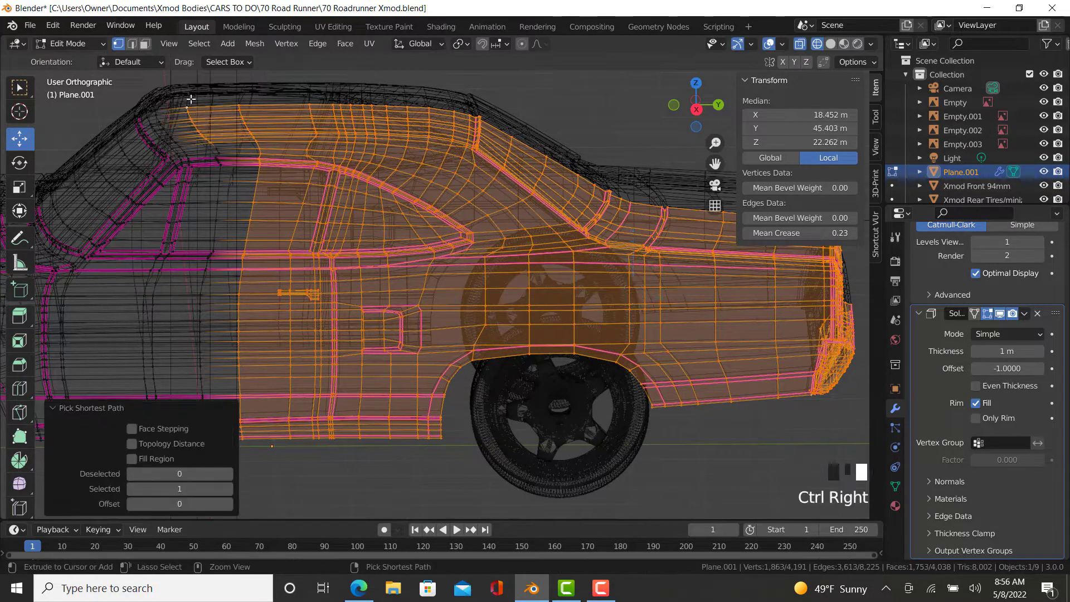
shift+middle_drag(322, 245, 327, 360)
ctrl+right_click(301, 372)
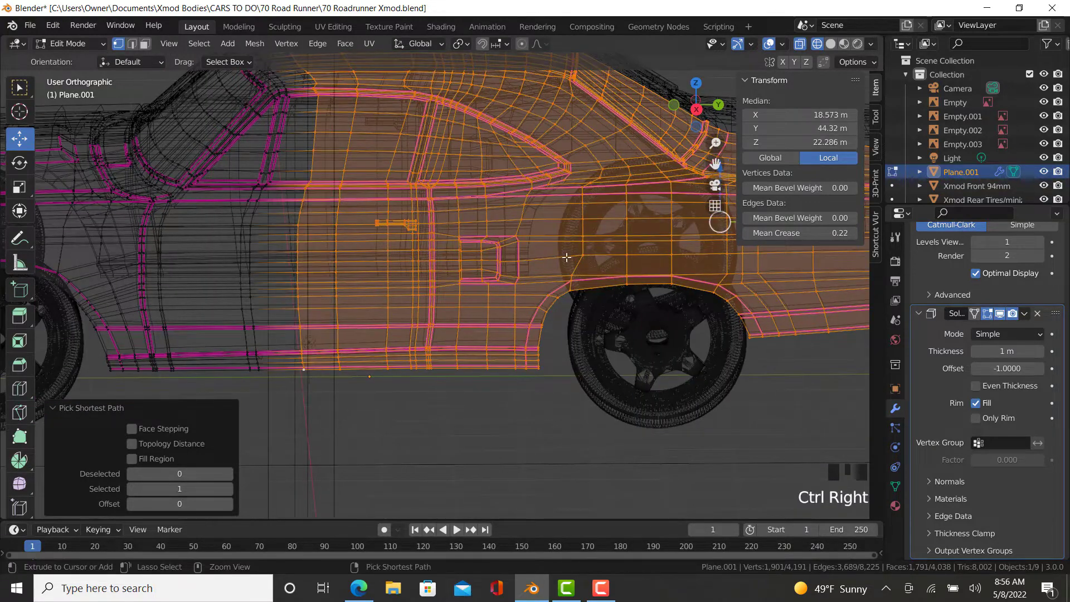
shift+middle_drag(805, 204, 807, 243)
drag(776, 261, 769, 260)
- Return to Object Mode and display the car in Material Preview shading
key(Tab)
key(z)
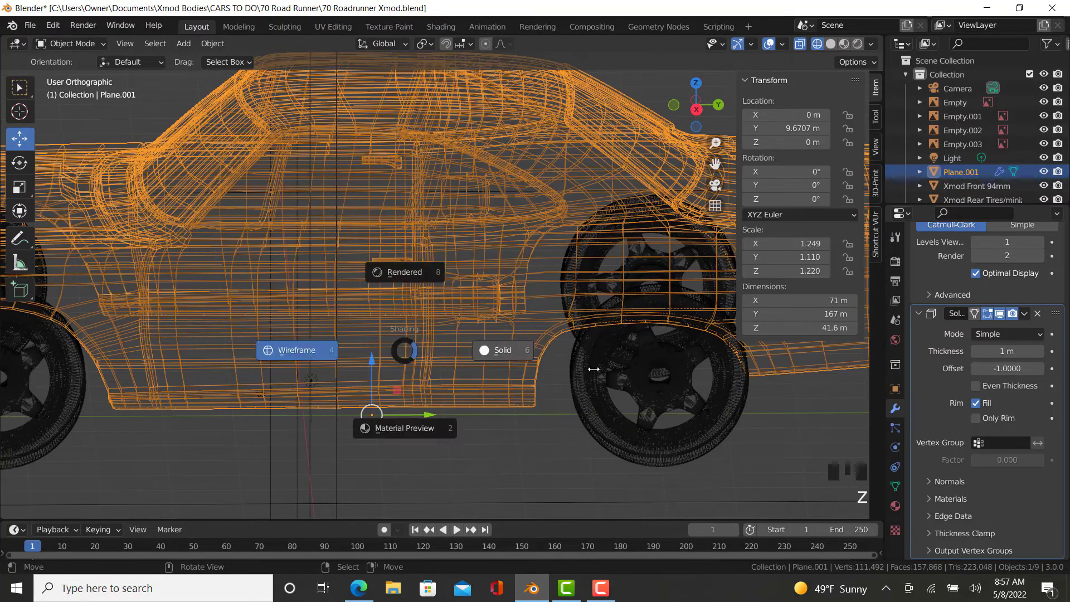
click(592, 368)
scroll(540, 343, down, 3)
shift+middle_drag(541, 344, 566, 289)
key(z)
click(623, 367)
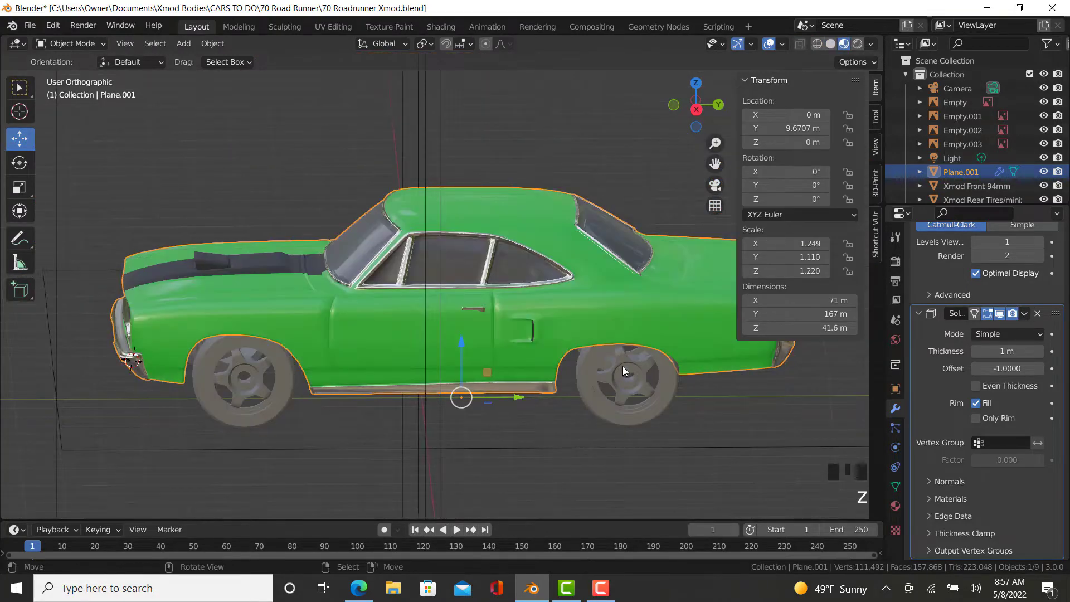
middle_drag(623, 366, 619, 367)
- Raise the car body's Y scale to 1.160 and move it backward along Y to 11.585 m
click(827, 258)
click(828, 258)
click(828, 258)
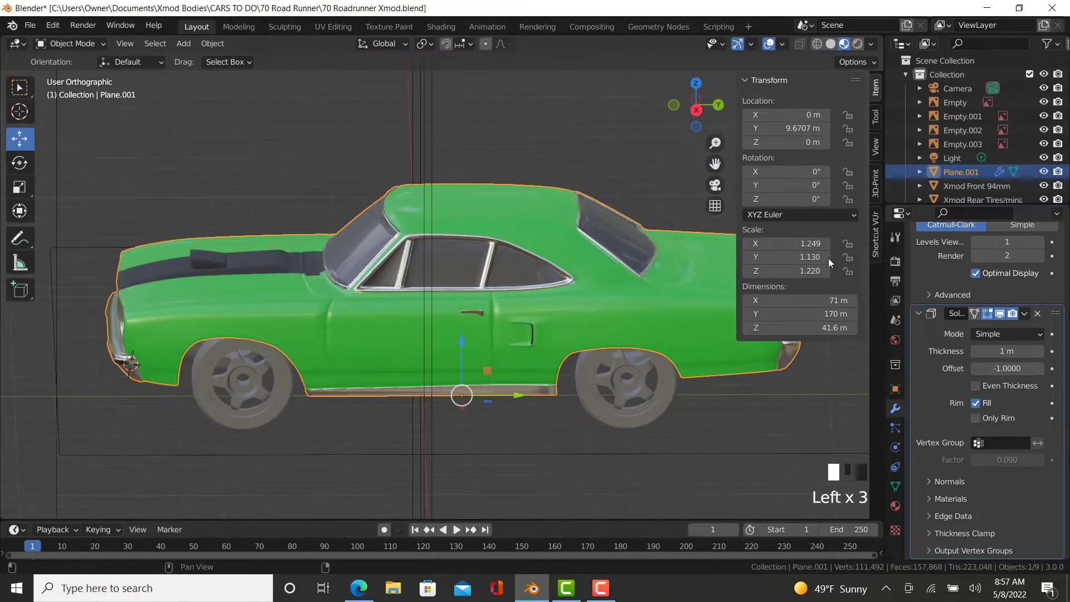
click(828, 258)
click(828, 258)
click(828, 258)
click(828, 258)
drag(520, 392, 526, 389)
right_click(521, 492)
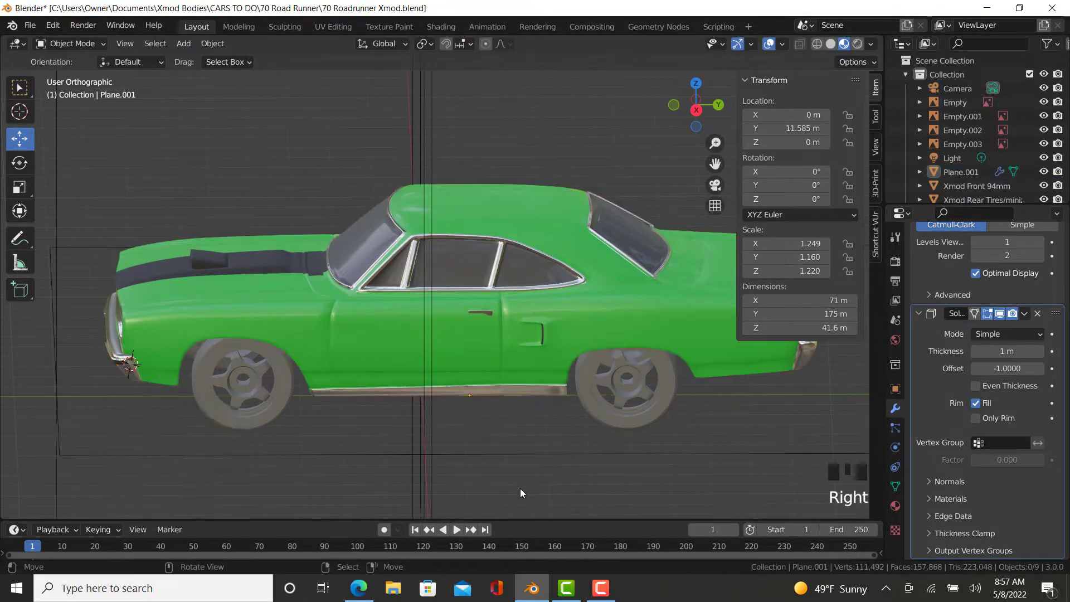
middle_drag(462, 389, 490, 384)
shift+middle_drag(412, 417, 421, 414)
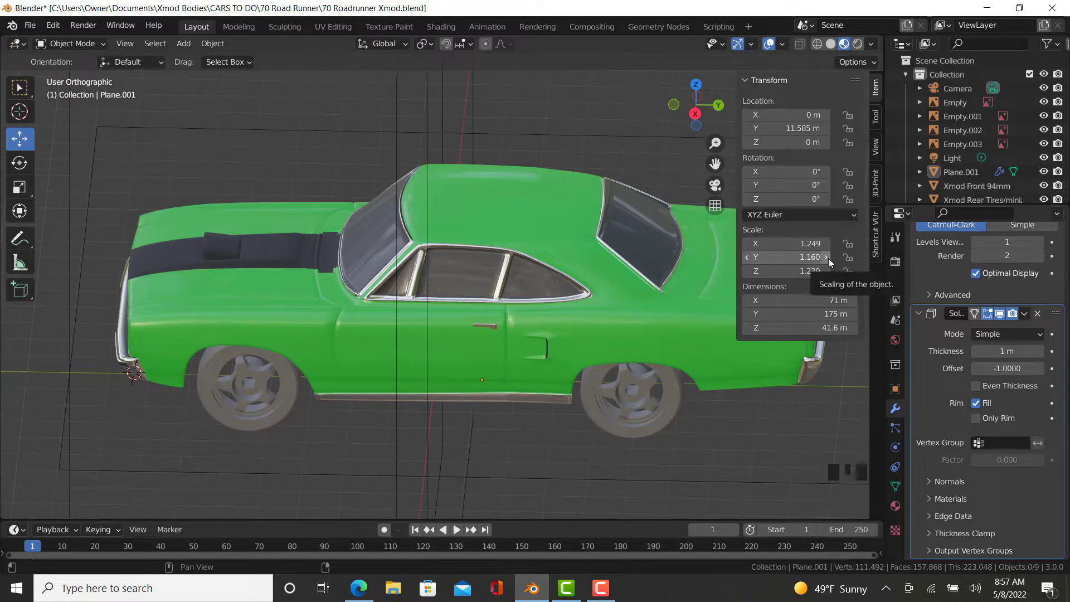
- Set the car body's Y scale to 1.150 and move it along Y to 11.421 m
click(747, 259)
middle_drag(447, 425, 492, 401)
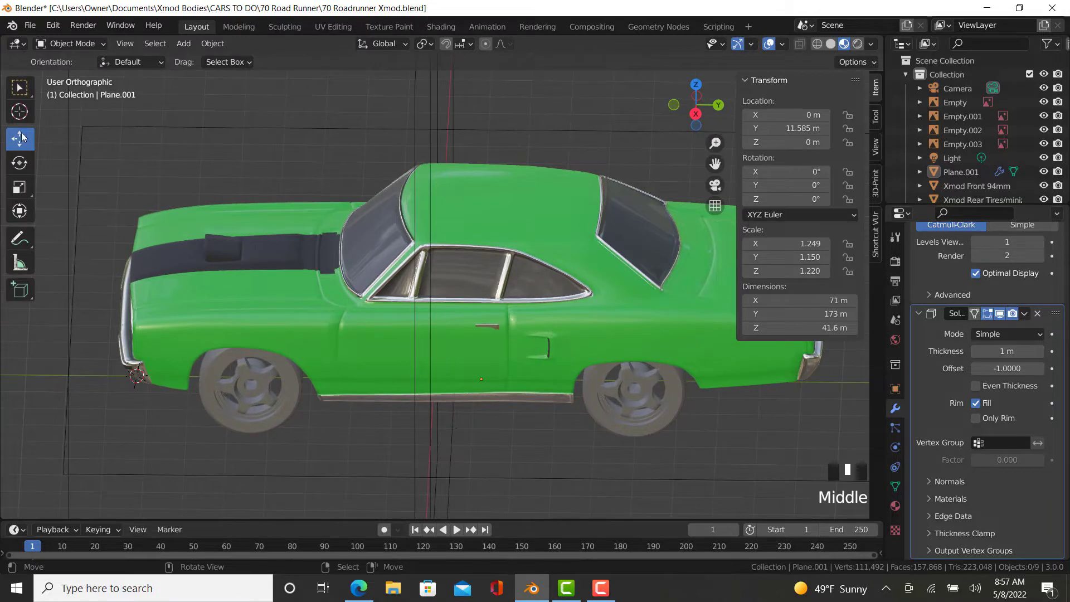
scroll(566, 292, down, 4)
right_click(566, 296)
middle_drag(555, 332, 534, 325)
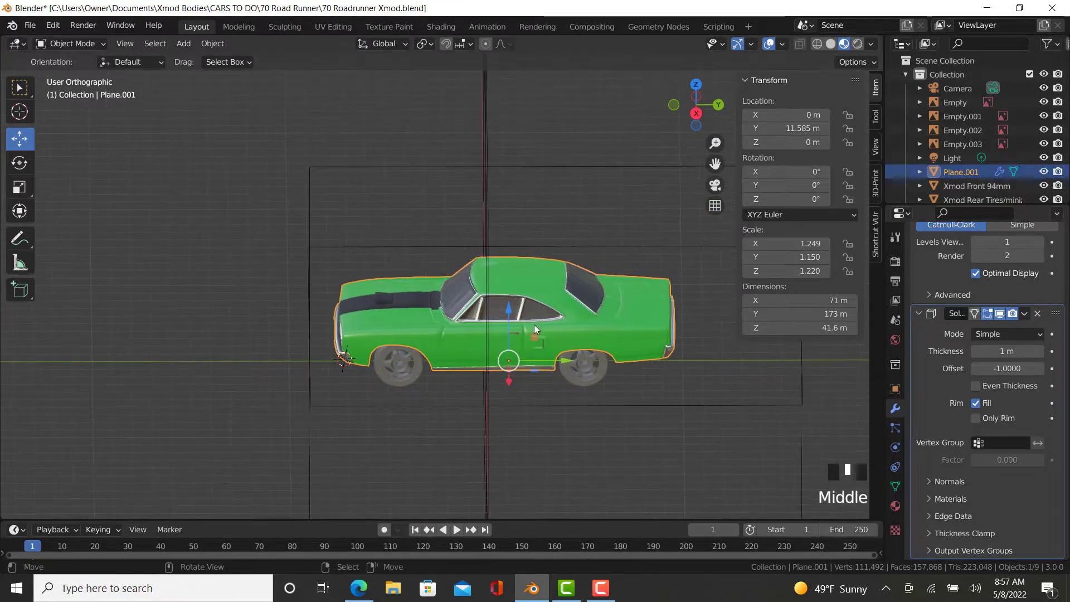
scroll(544, 379, up, 3)
drag(544, 382, 542, 388)
- Clear the selection and examine how the rear and front wheel arches fit around the wheels up close
right_click(503, 458)
middle_drag(503, 457, 508, 446)
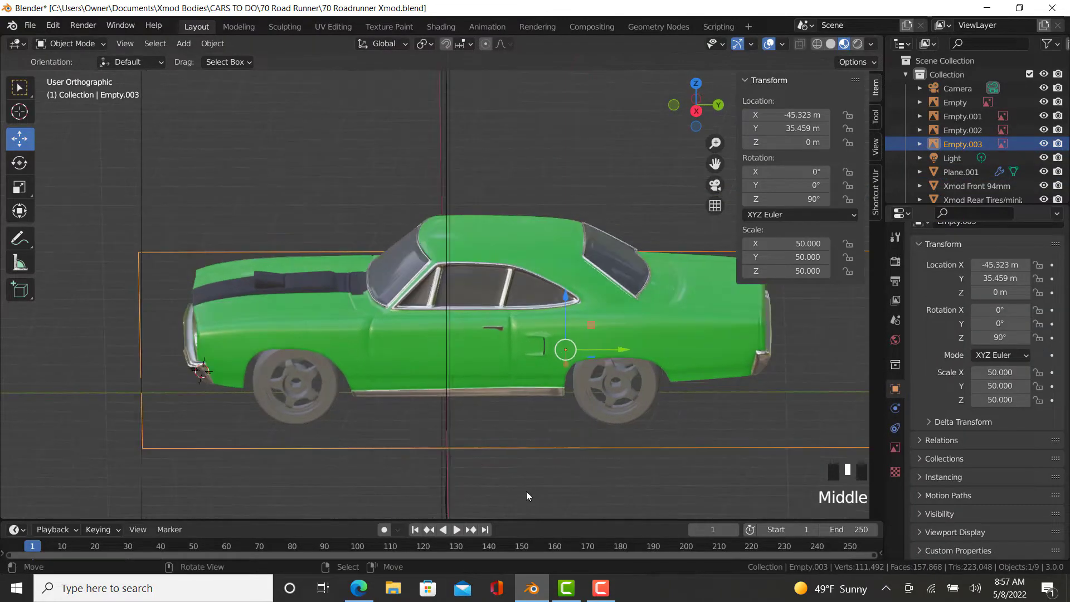
right_click(526, 492)
scroll(639, 340, up, 7)
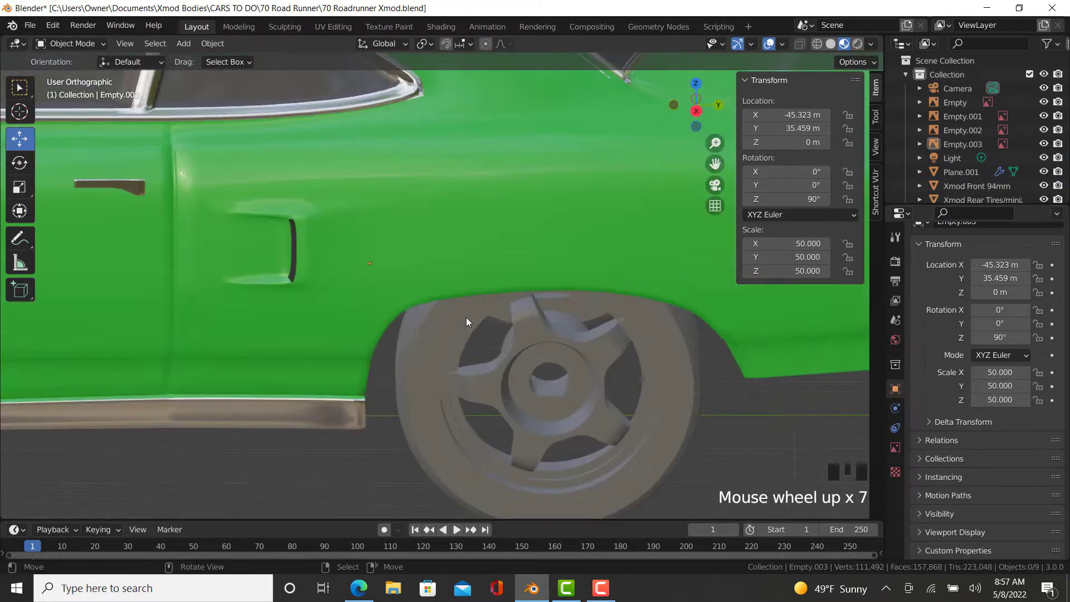
middle_drag(546, 301, 250, 410)
scroll(604, 241, down, 4)
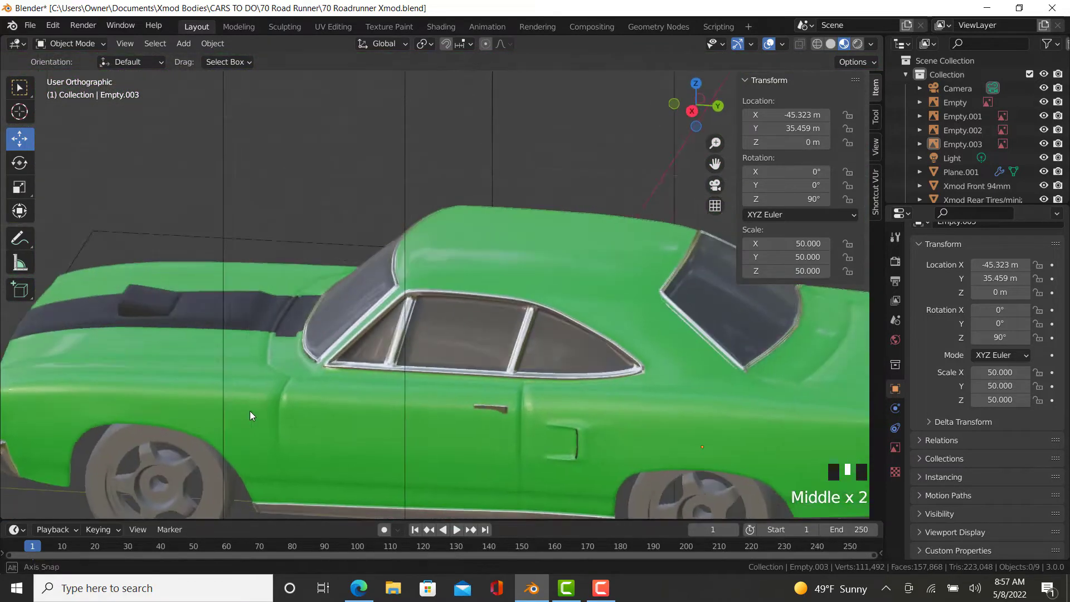
middle_drag(315, 432, 576, 408)
scroll(245, 443, up, 5)
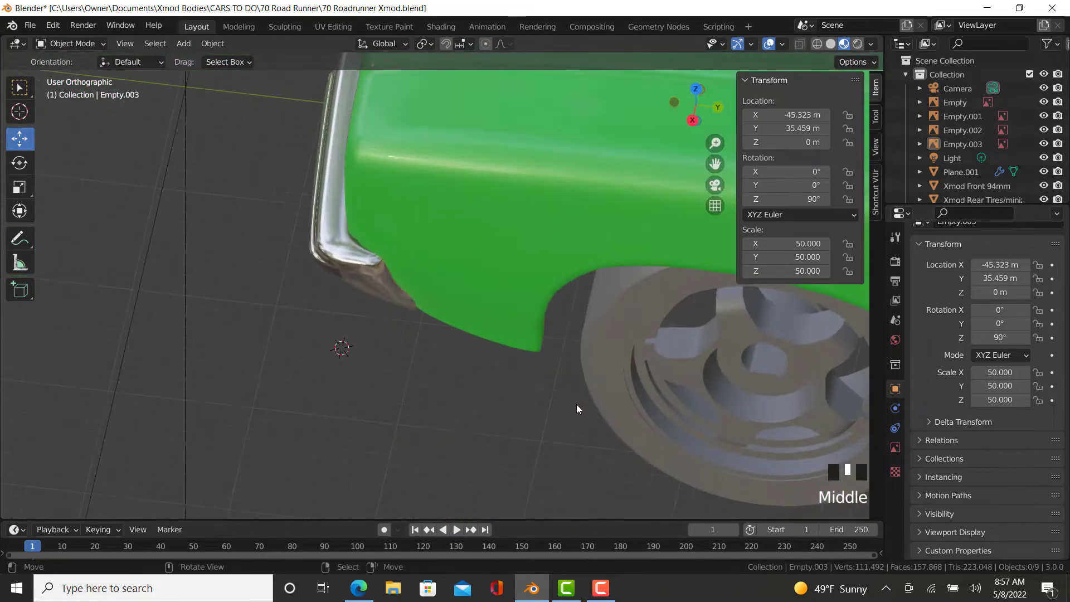
- Edge-slide the front fender's lower edge vertices at the front of the wheel arch forward, away from the tire
key(KP_3)
right_click(480, 321)
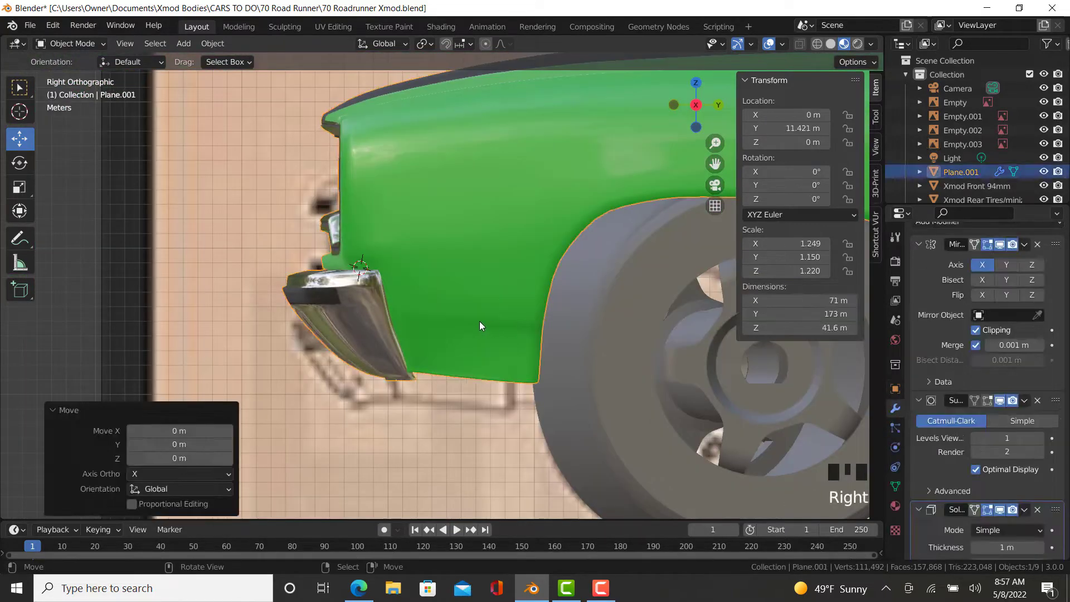
key(Tab)
scroll(525, 378, up, 2)
scroll(525, 378, up, 1)
right_click(544, 382)
ctrl+right_click(544, 382)
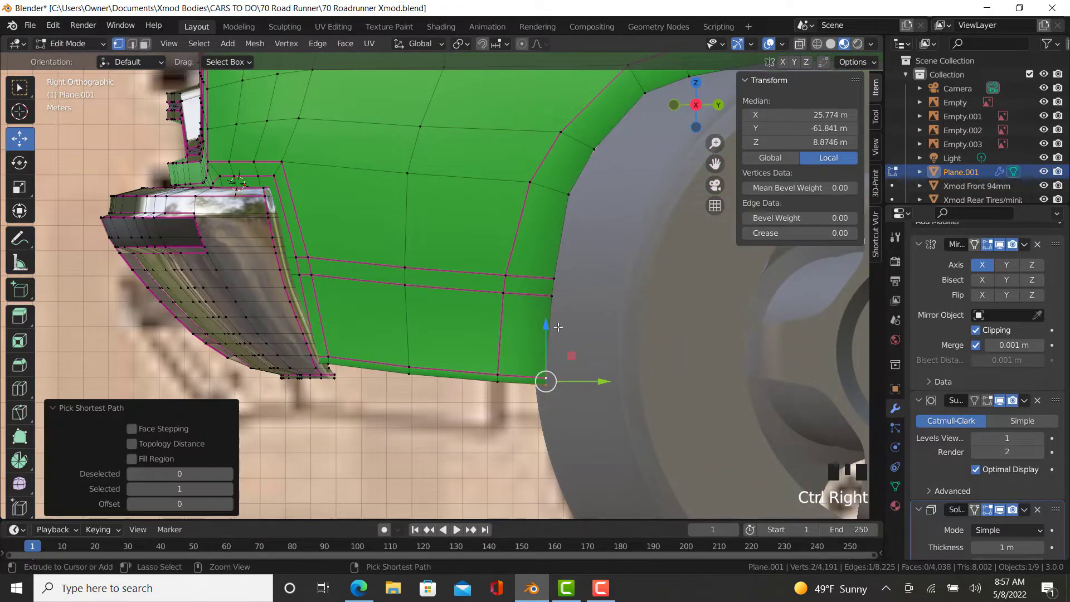
ctrl+right_click(565, 265)
key(g)
key(g)
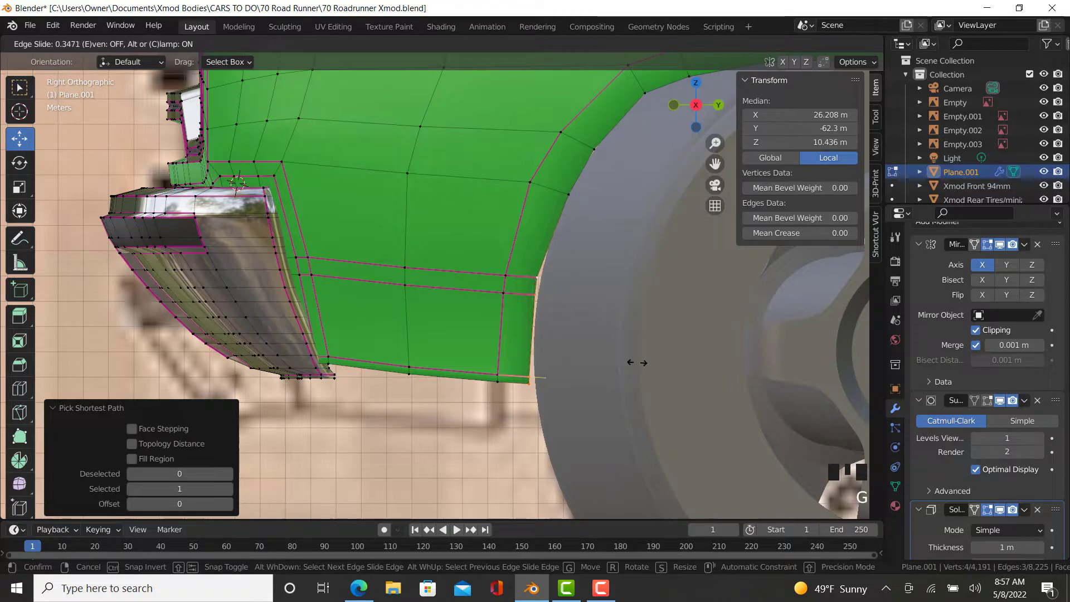
click(636, 363)
- Slide the two vertices at the fender's bottom corner farther forward from the front tire
right_click(531, 375)
ctrl+right_click(541, 389)
key(g)
key(g)
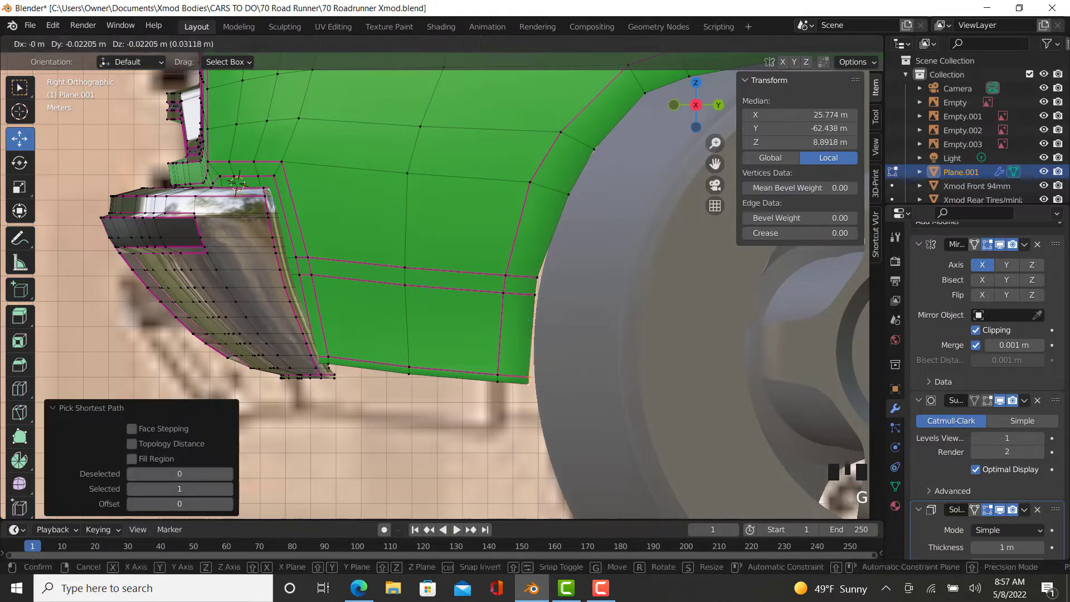
click(604, 398)
- Adjust the wheel-arch vertex above the fender's bottom corner, moving it about 0.09 m forward along Y
right_click(530, 293)
key(g)
key(g)
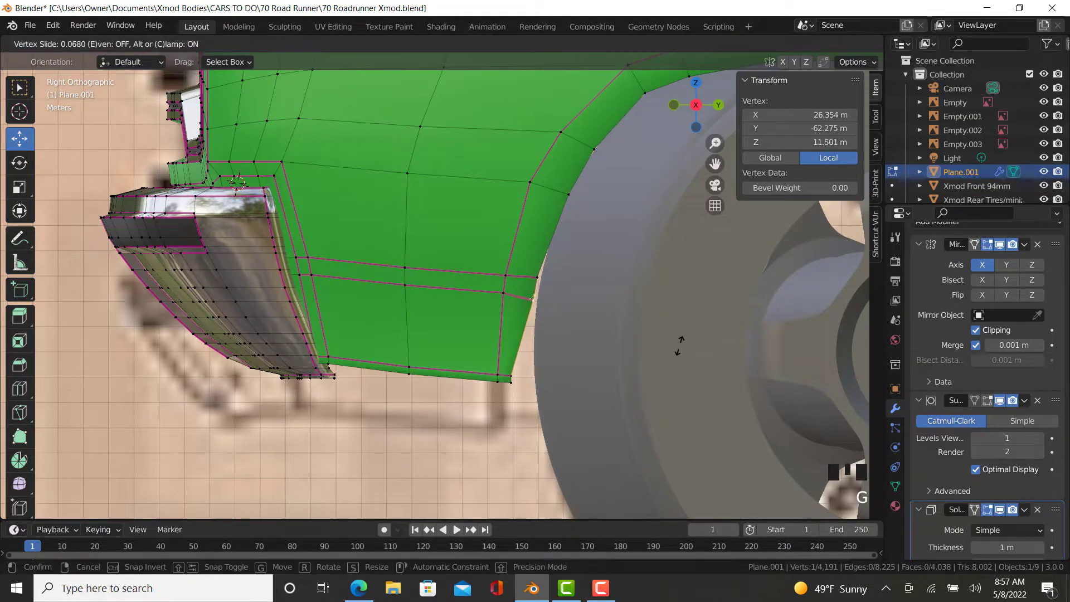
key(g)
key(y)
scroll(501, 291, up, 2)
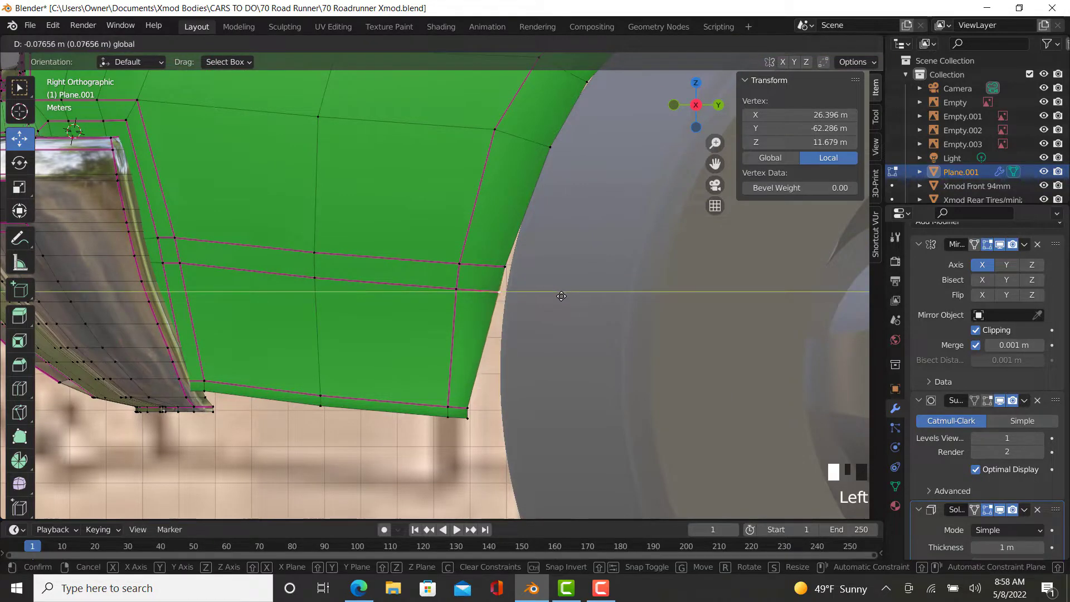
click(561, 300)
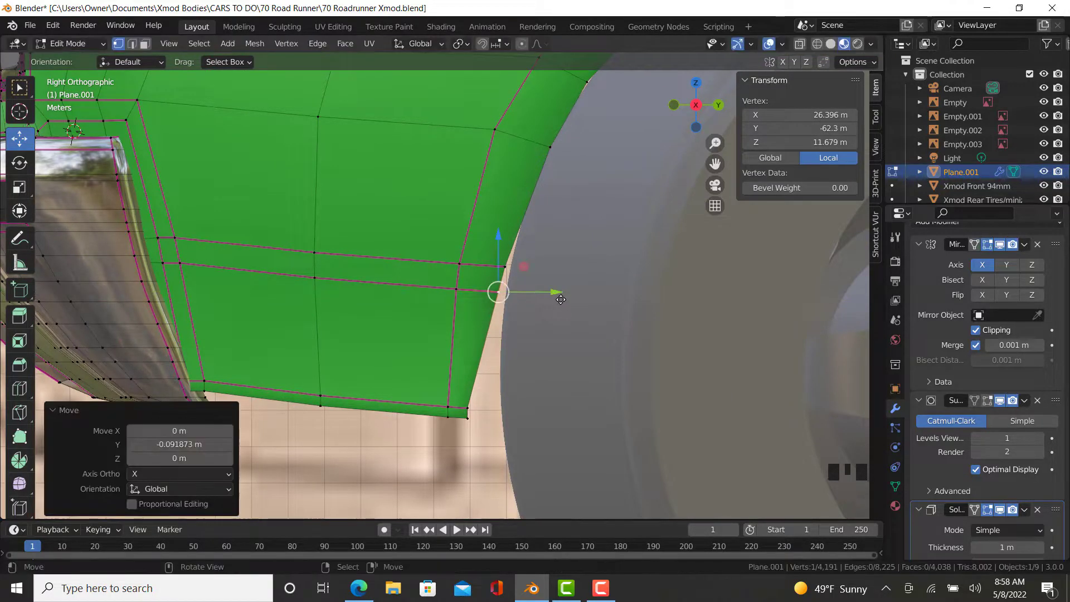
- Leave Edit Mode and check the reshaped front fender in Solid shading, returning to Material Preview
key(Tab)
scroll(560, 339, down, 4)
key(z)
scroll(596, 427, down, 2)
middle_drag(594, 431, 584, 453)
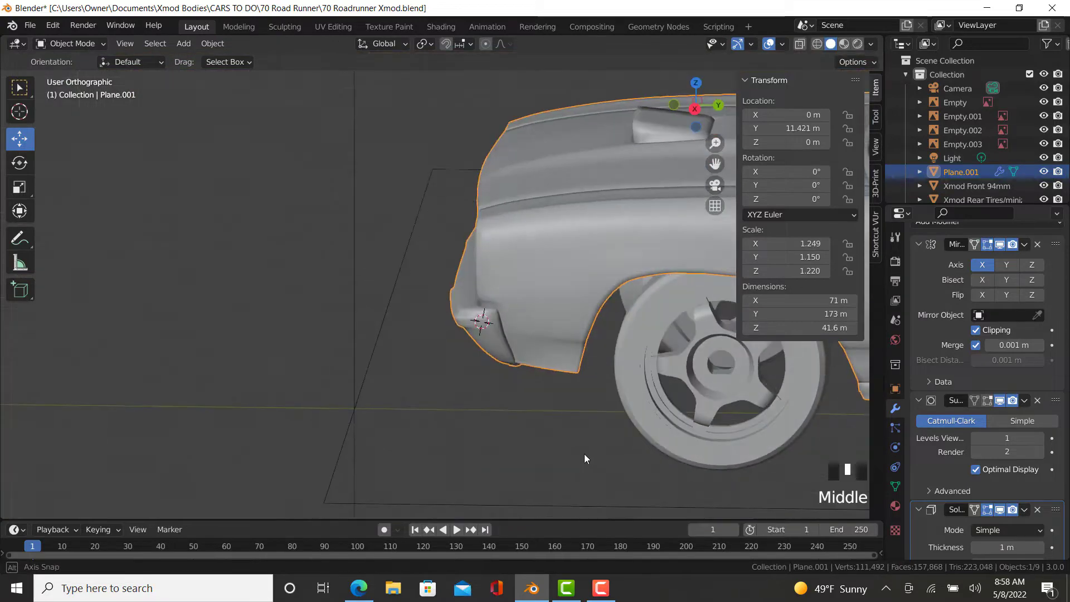
key(z)
click(553, 569)
- Raise the car body 1.8022 m along Z in the right side view
mouse_move(564, 411)
middle_down()
mouse_move(557, 465)
mouse_move(812, 440)
mouse_move(400, 379)
mouse_move(430, 359)
mouse_move(543, 175)
mouse_move(320, 277)
middle_up()
scroll(538, 206, up, 4)
key(KP_3)
scroll(523, 253, down, 2)
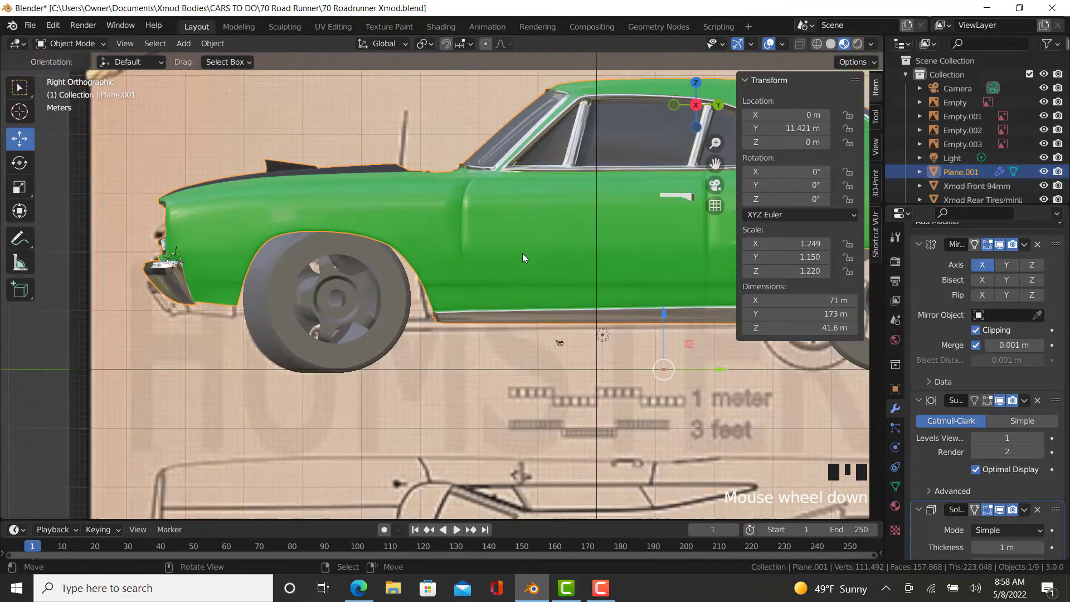
shift+middle_drag(522, 253, 513, 265)
drag(504, 313, 499, 305)
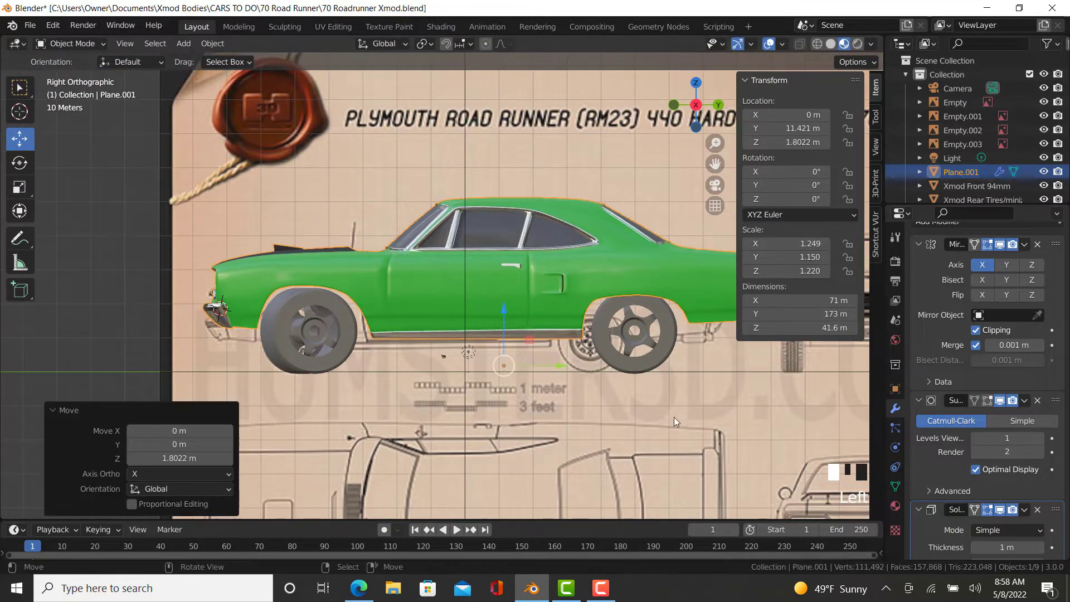
- Examine the raised body's wheel-arch clearance from the side and close up at the tire, and select the body
click(506, 360)
middle_drag(506, 360, 488, 338)
scroll(470, 356, up, 4)
middle_drag(484, 300, 403, 322)
scroll(507, 245, up, 2)
scroll(501, 301, down, 7)
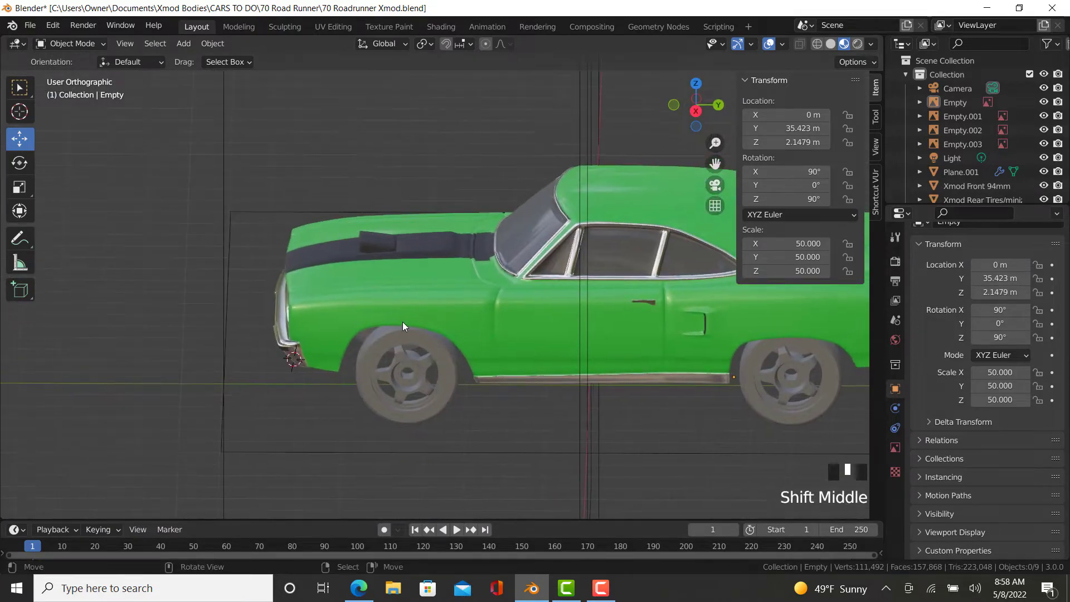
scroll(421, 323, up, 3)
shift+middle_drag(681, 410, 510, 440)
scroll(338, 372, up, 9)
middle_drag(301, 270, 410, 109)
scroll(370, 198, up, 3)
right_click(380, 201)
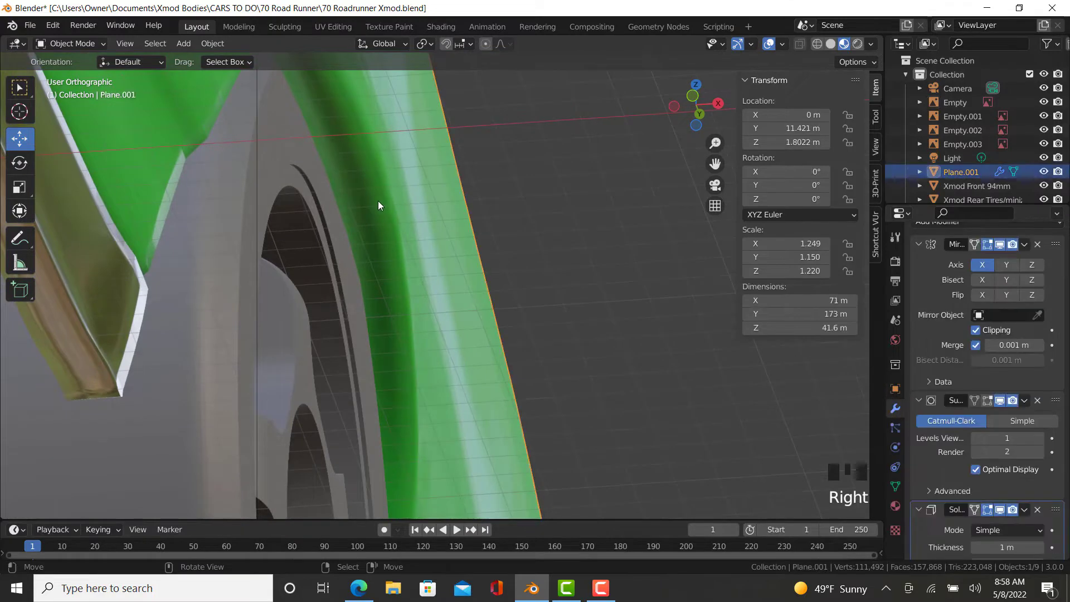
- Try an X dimension of 72 m for the car body and check the tire clearance from several angles
scroll(378, 200, down, 9)
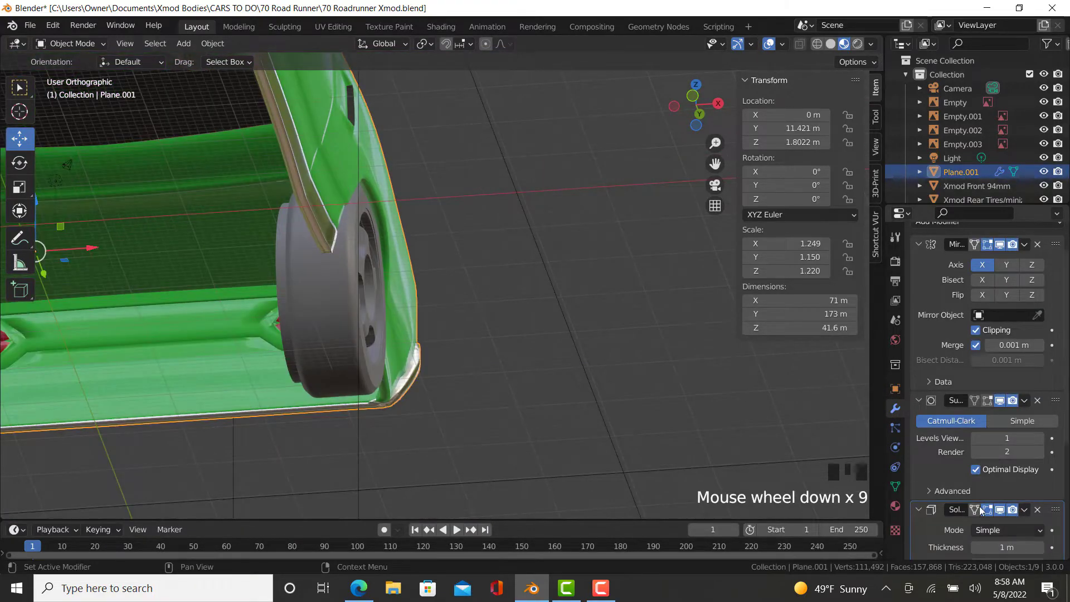
scroll(967, 486, down, 9)
scroll(961, 485, up, 11)
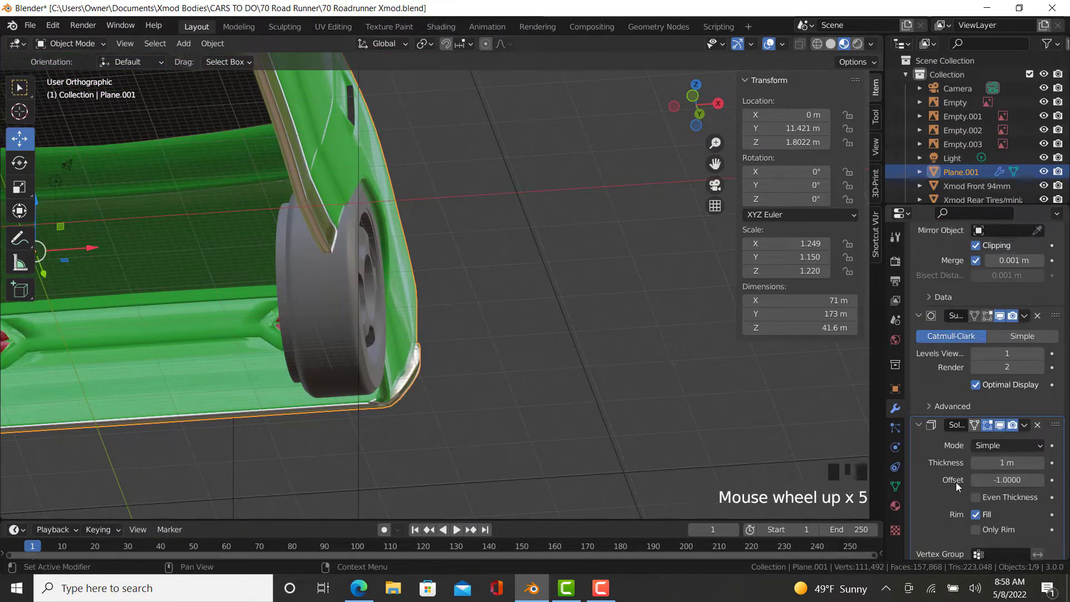
click(819, 301)
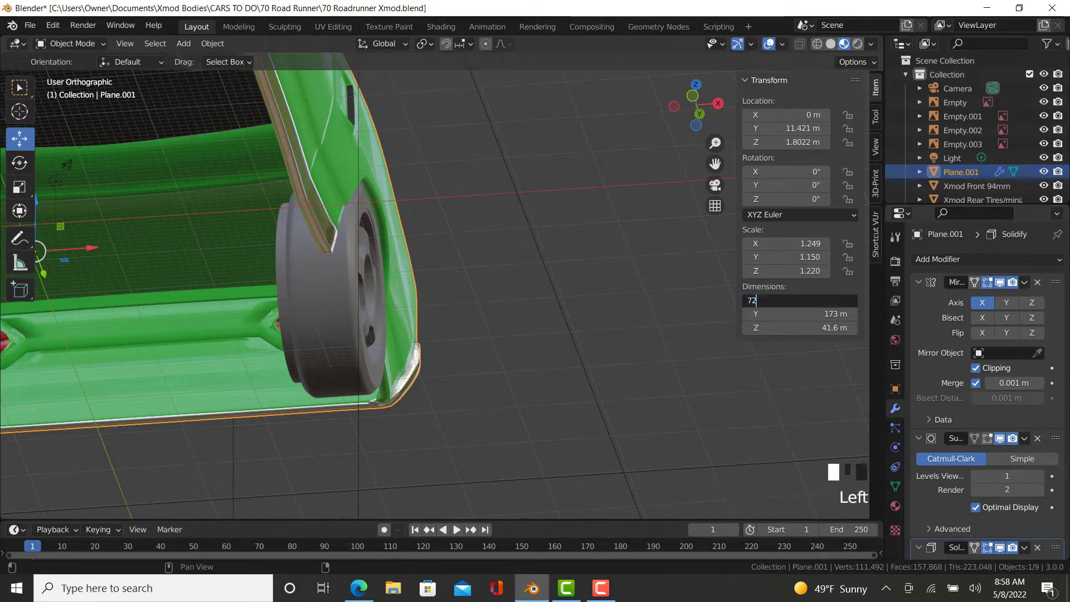
key(Return)
middle_drag(329, 177, 139, 302)
scroll(375, 220, down, 6)
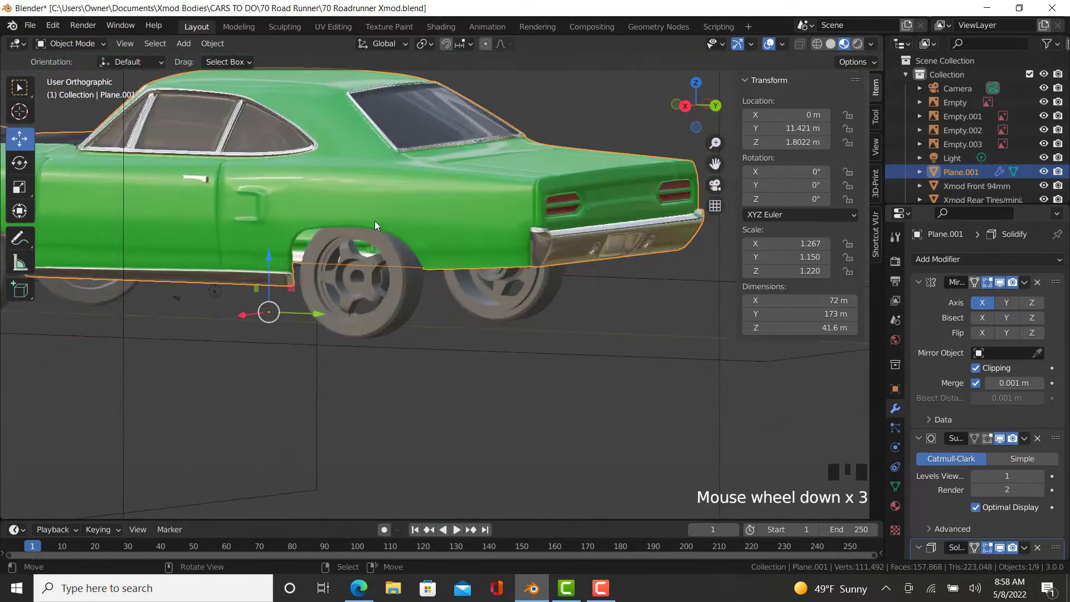
middle_drag(375, 221, 501, 301)
scroll(381, 266, up, 4)
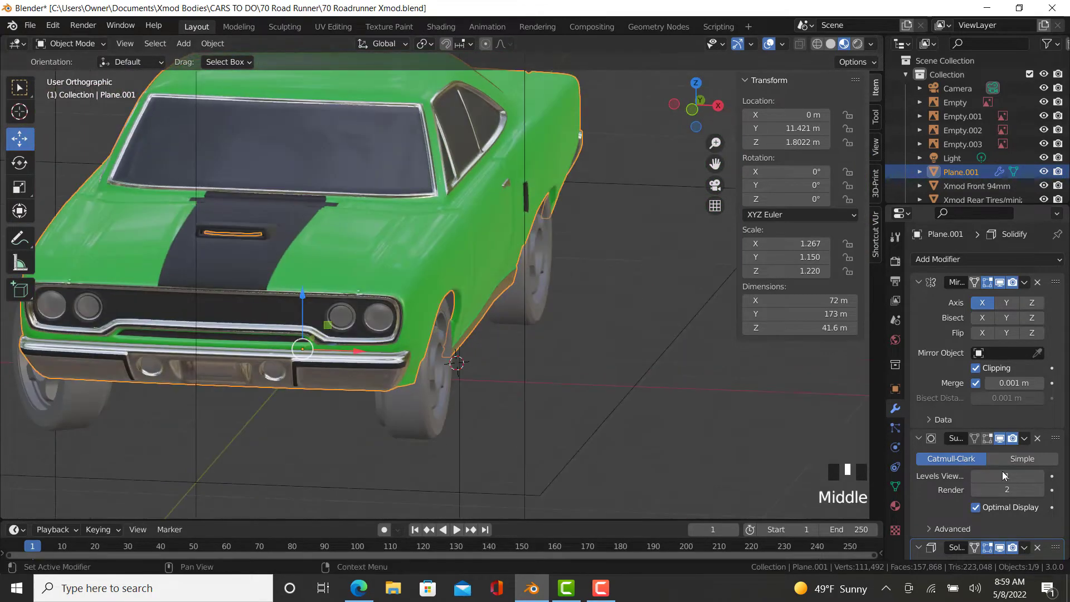
- Set the car body's X dimension back to 71 m
click(827, 300)
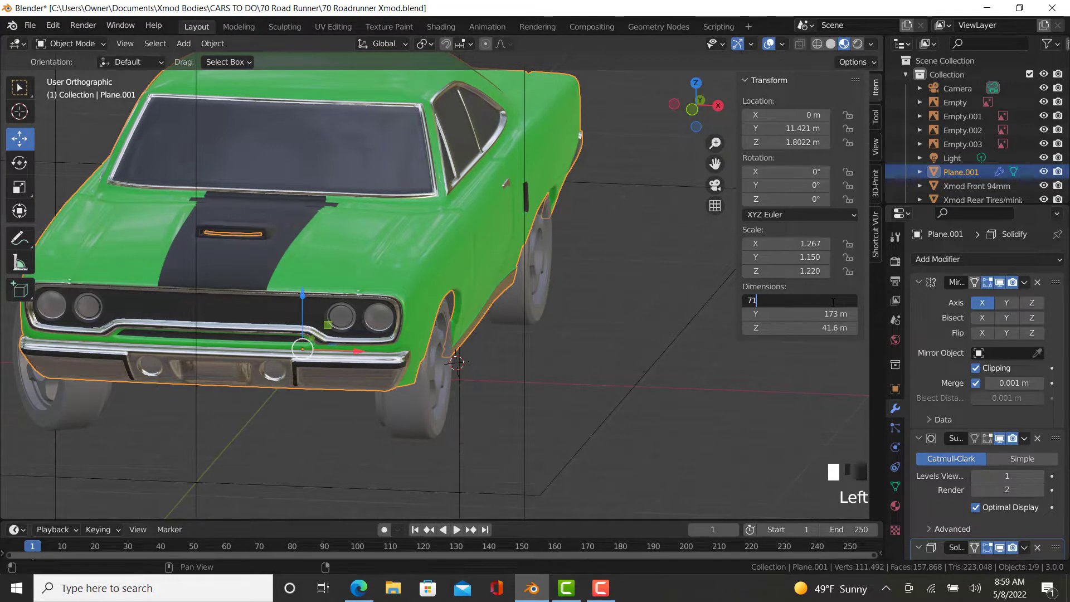
text(71)
key(Return)
scroll(546, 199, up, 4)
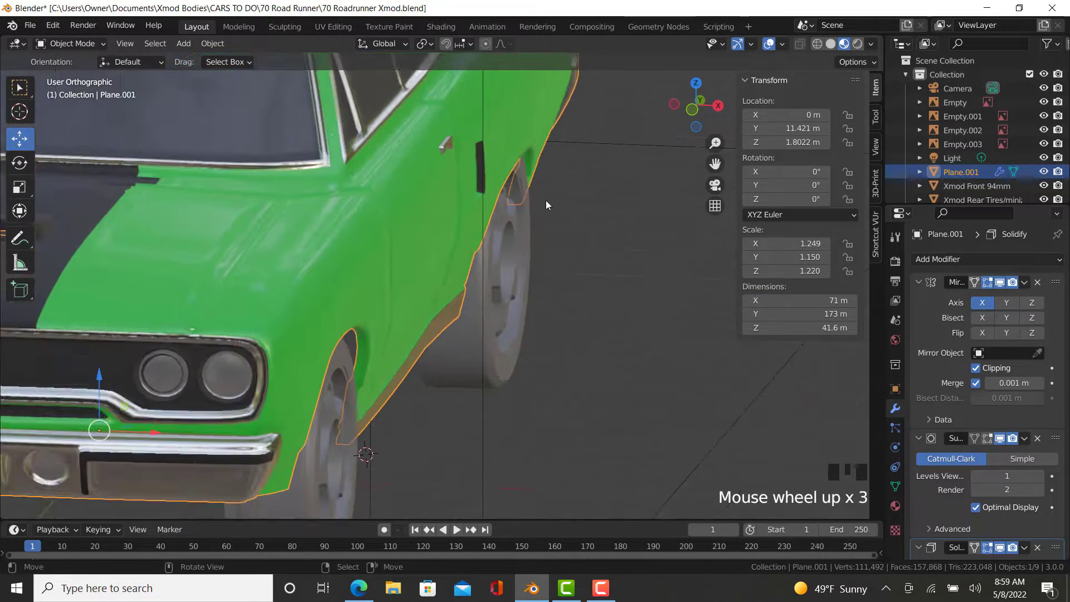
- In Edit Mode, Edge Slide the inner edge of the rear wheel arch outward, from its front shoulder over the top to the rear shoulder
key(KP_3)
scroll(550, 199, down, 1)
scroll(550, 199, down, 2)
shift+middle_drag(549, 199, 426, 217)
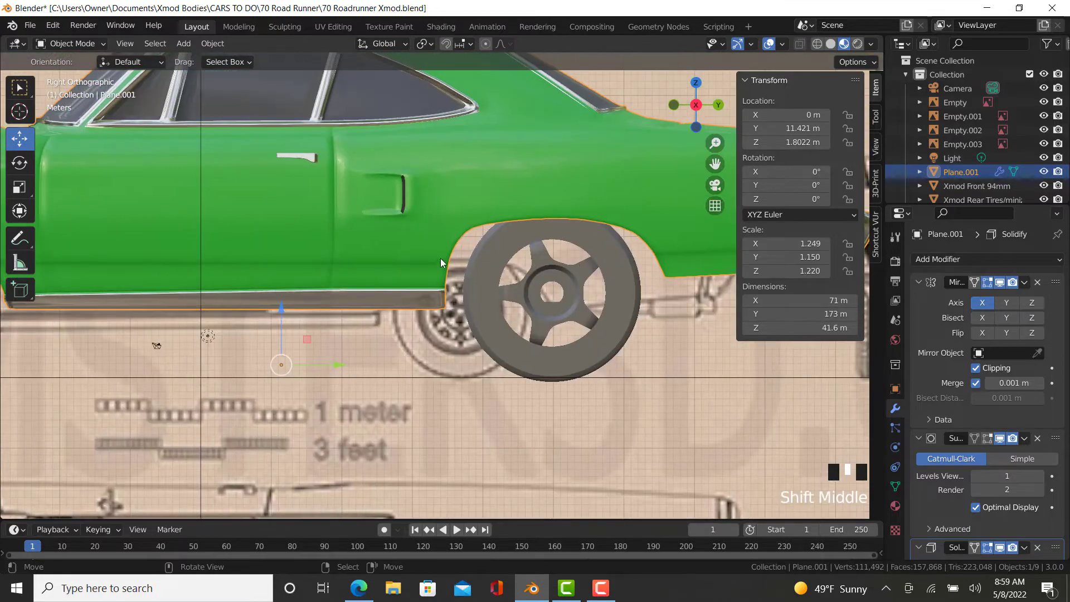
key(Tab)
scroll(611, 186, up, 4)
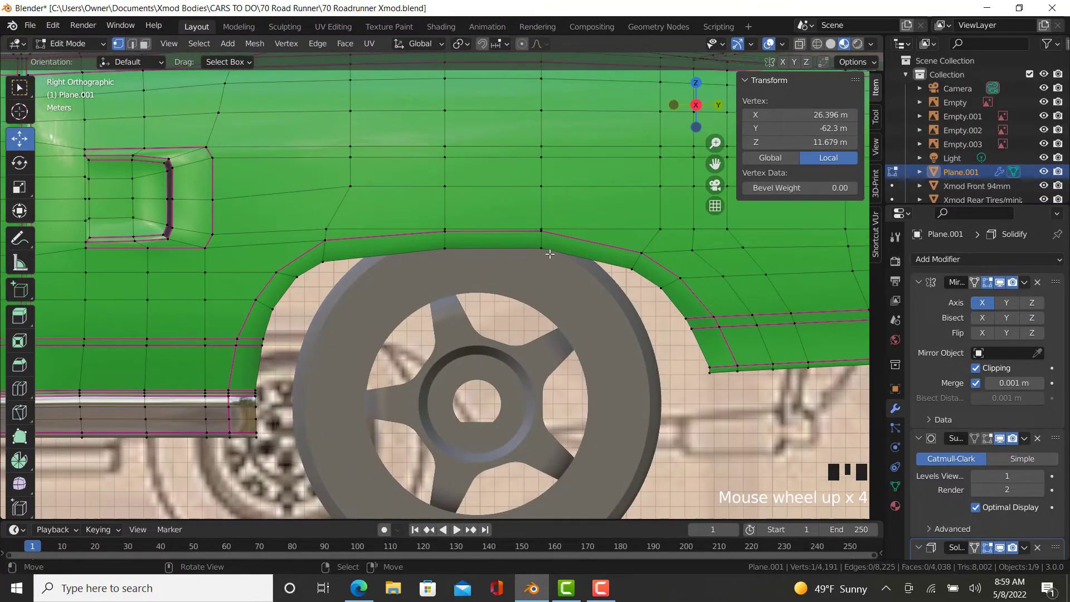
right_click(322, 262)
scroll(674, 291, up, 2)
ctrl+right_click(617, 308)
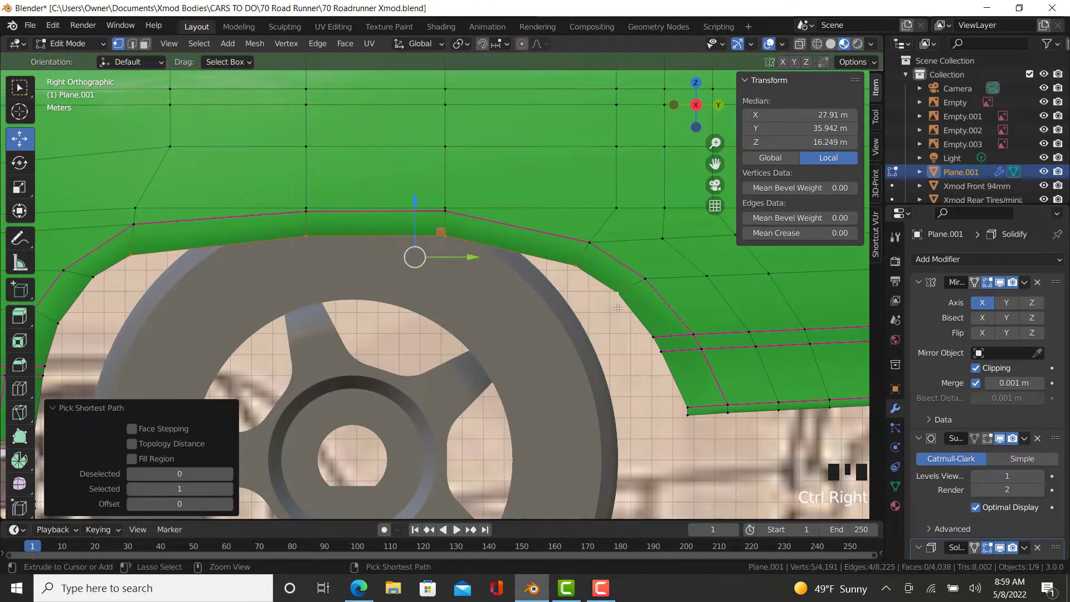
key(g)
key(g)
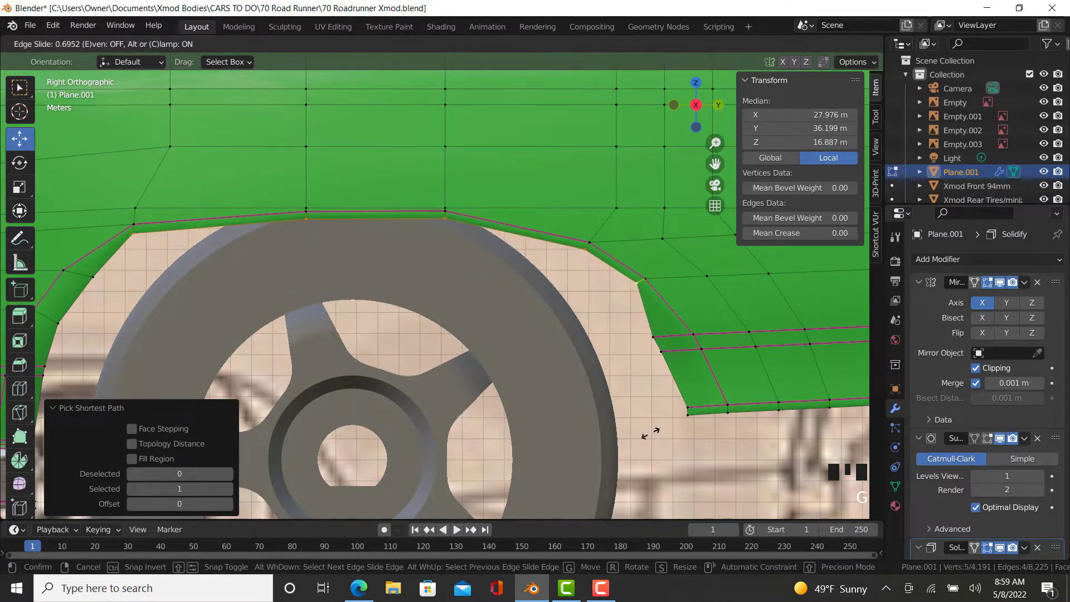
click(648, 434)
- Edge Slide the two lower vertices on the rear side of the rear wheel arch outward by a factor of 0.239
right_click(655, 335)
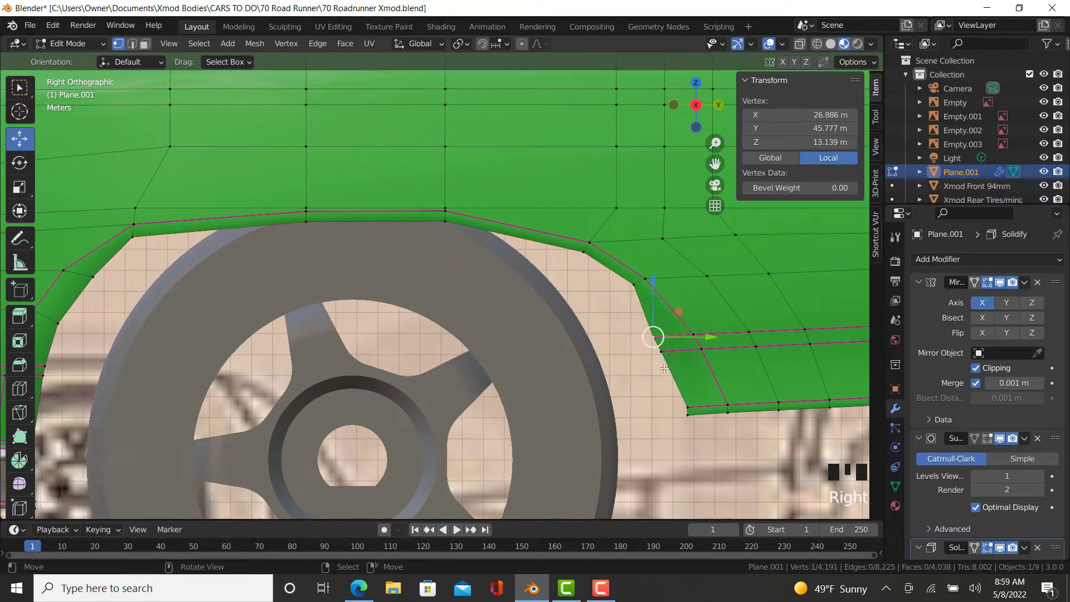
ctrl+right_click(717, 352)
key(g)
key(g)
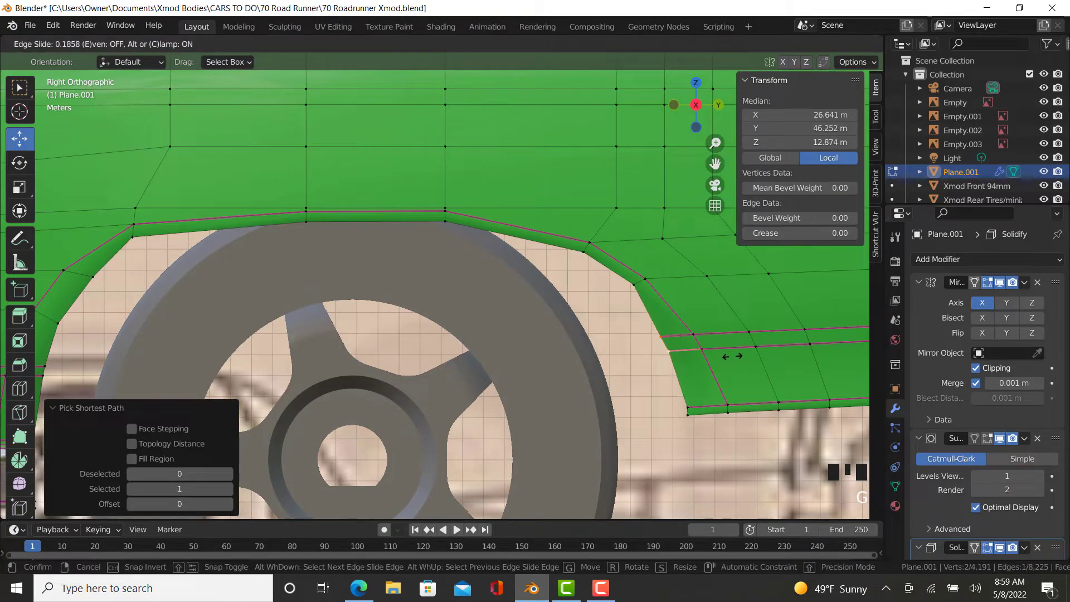
click(731, 356)
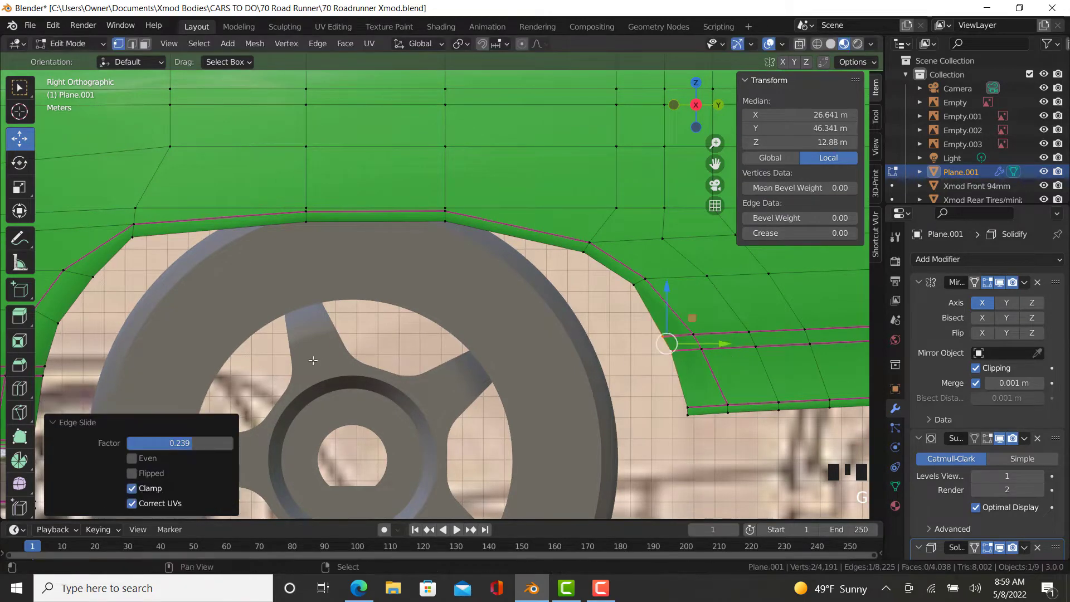
- Edge Slide the four inner vertices on the front side of the rear wheel arch outward by a factor of 0.110
shift+middle_drag(313, 361, 601, 312)
right_click(382, 226)
ctrl+right_click(341, 326)
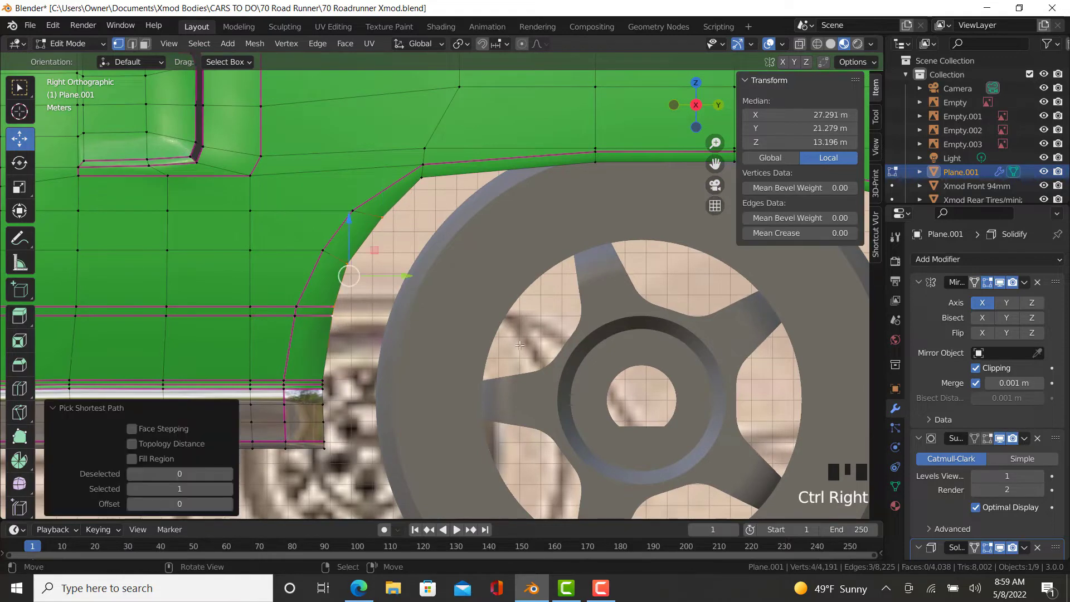
key(g)
key(g)
click(529, 350)
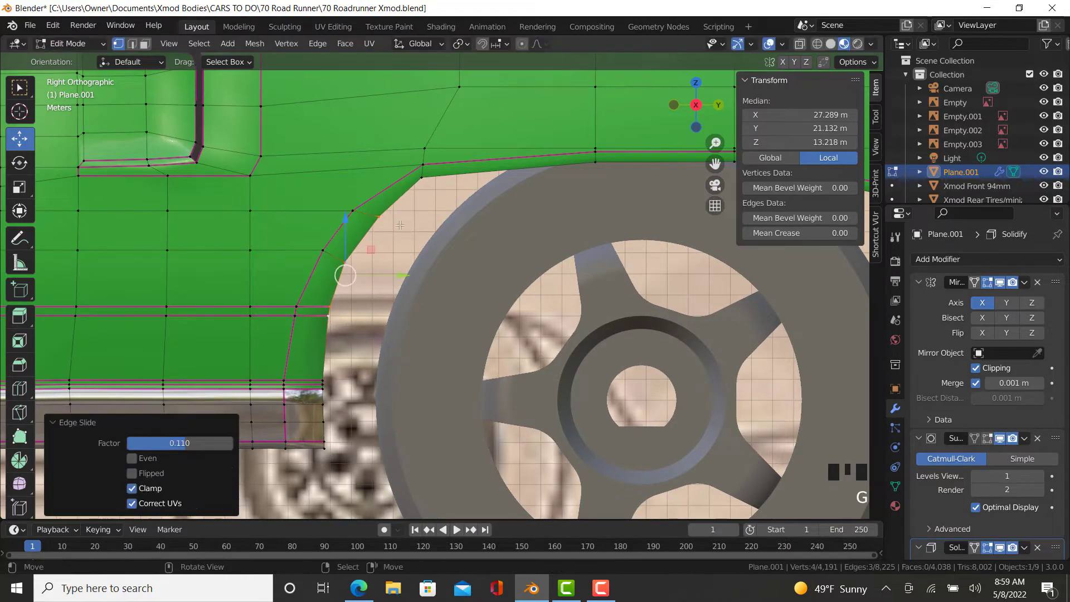
- Vertex Slide the inner vertex below the arch's front shoulder outward by a factor of 0.284, and leave Edit Mode
right_click(508, 254)
key(g)
key(g)
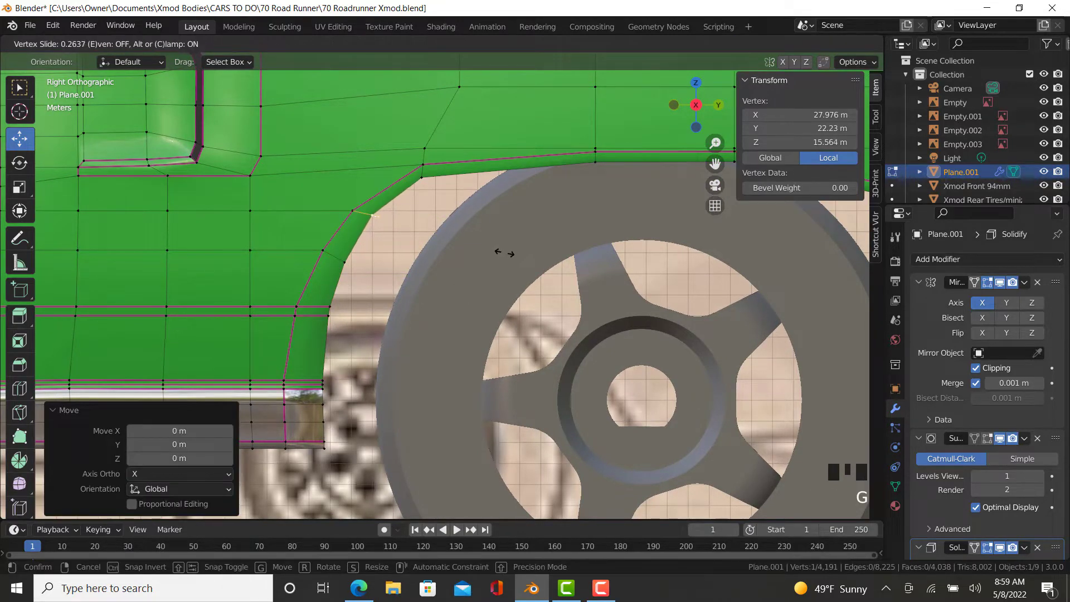
click(476, 271)
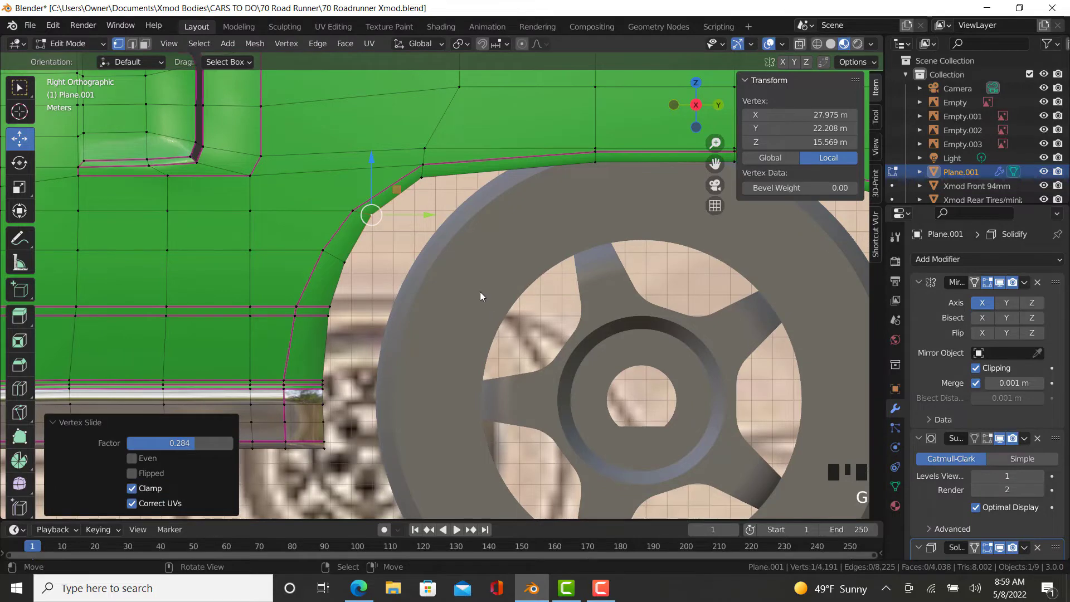
key(Tab)
scroll(529, 245, down, 9)
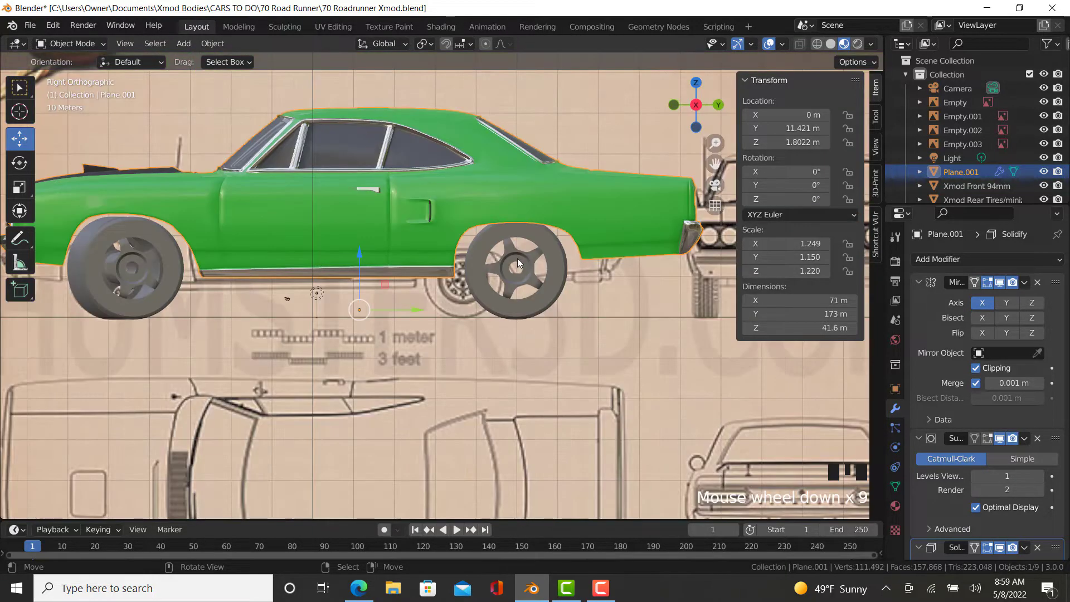
mouse_move(443, 265)
middle_down()
mouse_move(517, 266)
mouse_move(558, 194)
mouse_move(476, 266)
mouse_move(323, 259)
mouse_move(441, 265)
middle_up()
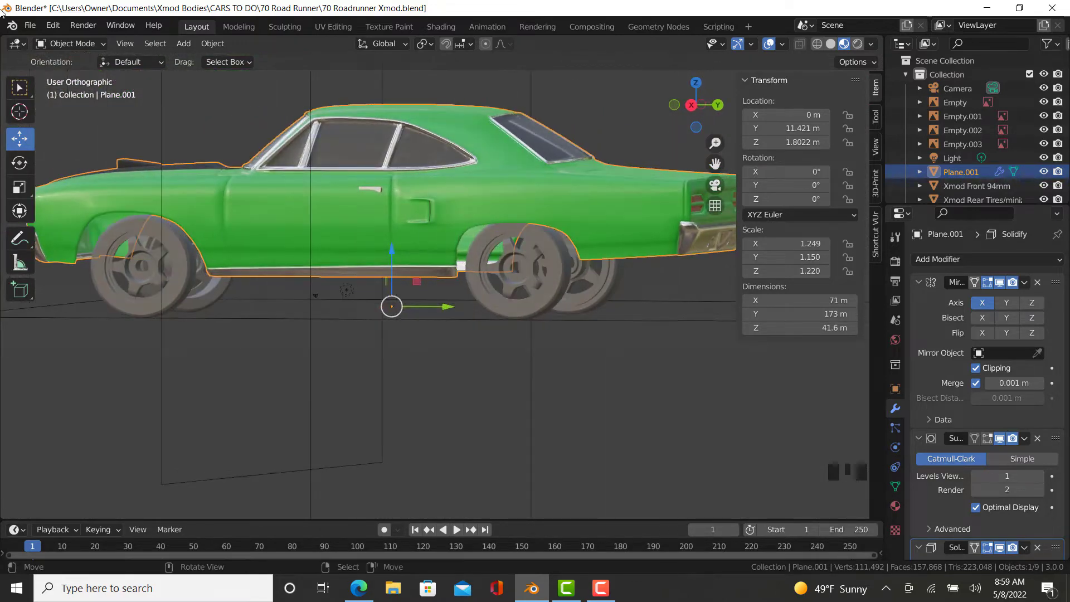
- Append the Xmod Rear Clip Slot object from the template blend file
click(30, 26)
click(59, 179)
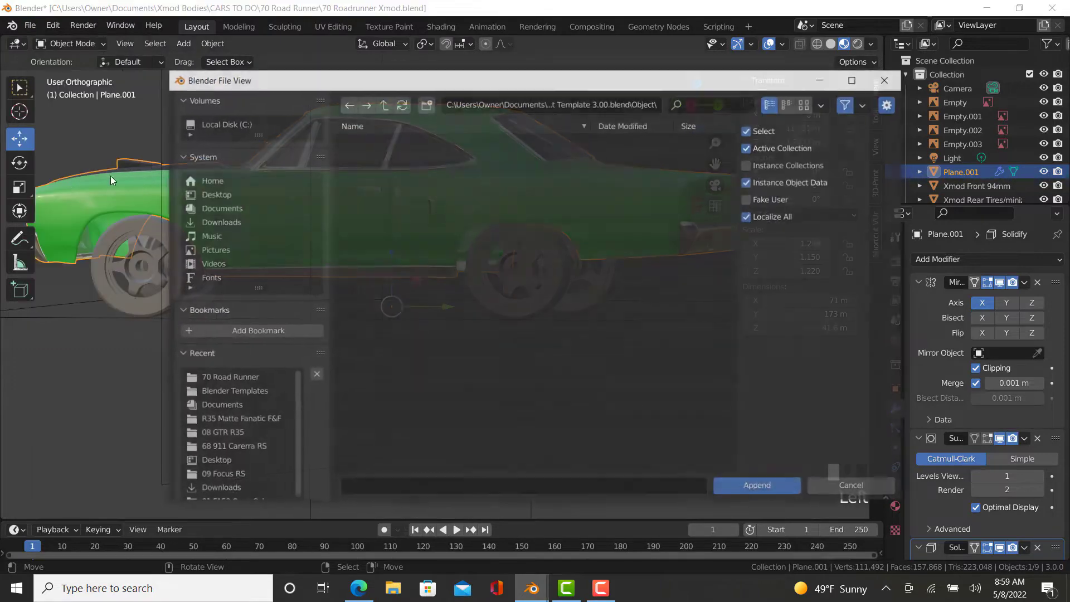
scroll(404, 329, down, 3)
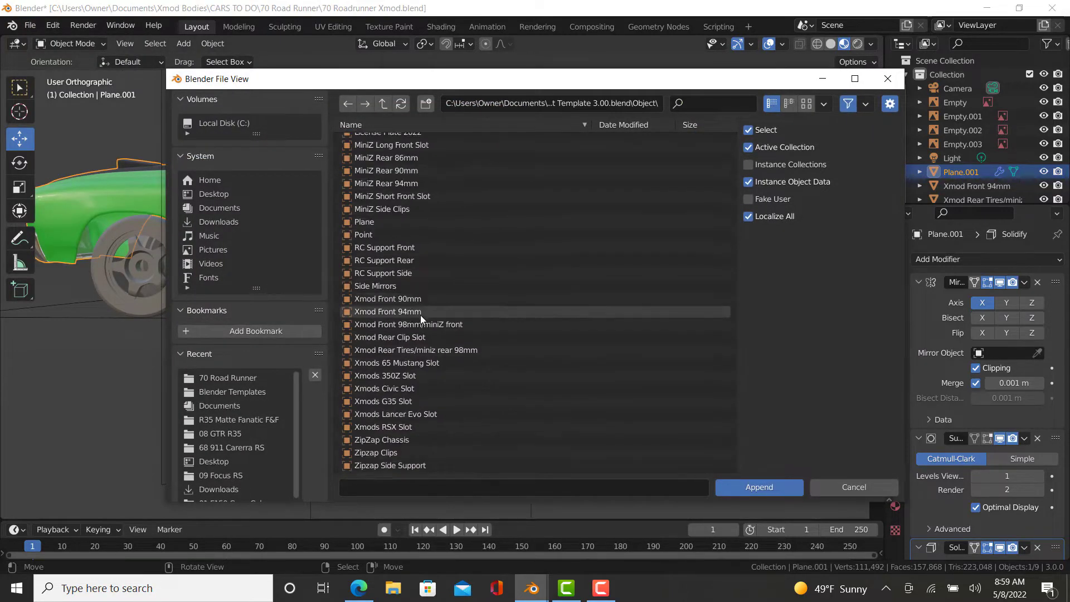
click(407, 390)
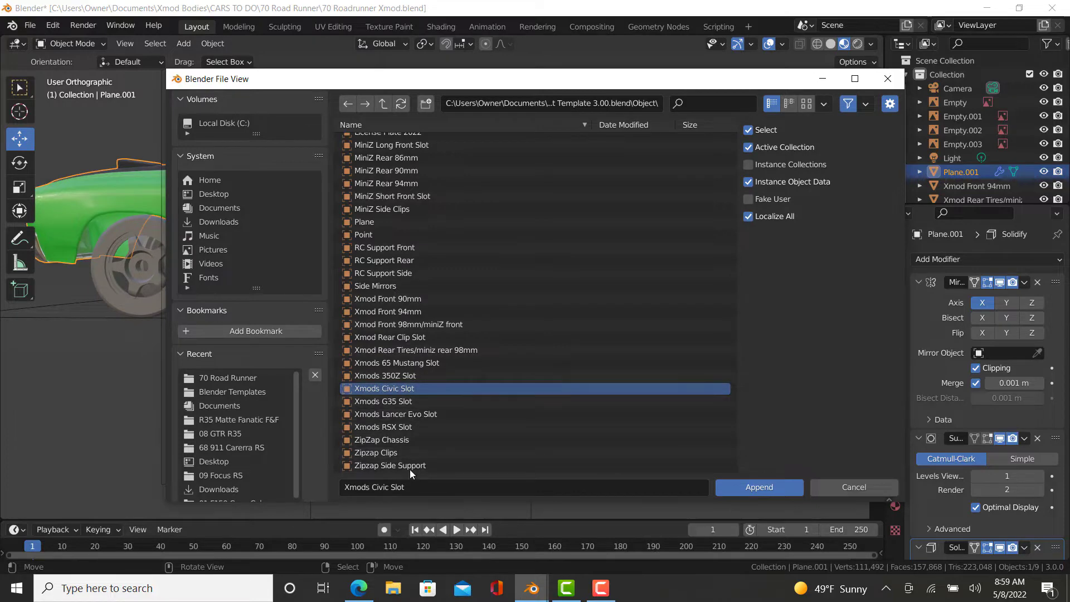
click(411, 338)
click(759, 487)
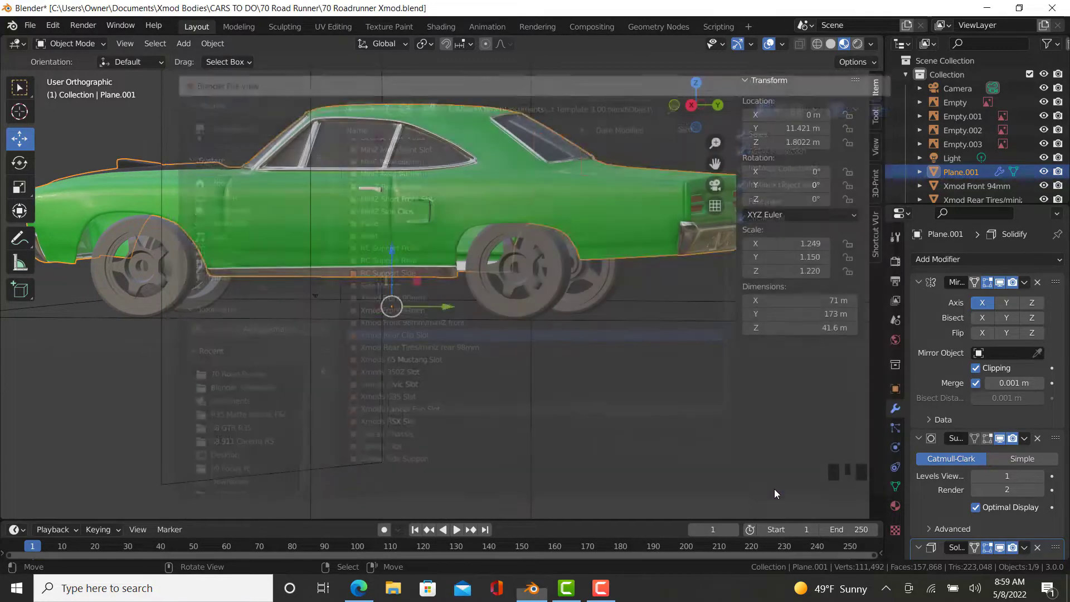
- Select the rear clip slot and the rear tires, and lower them together 1.8014 m along Z in the right side view
middle_drag(455, 406, 556, 309)
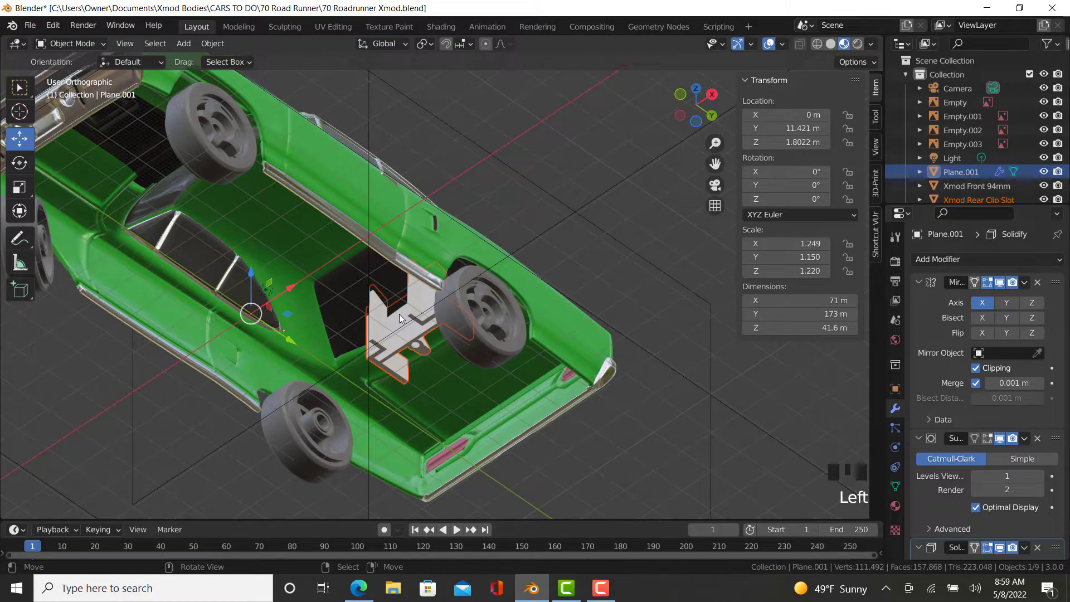
scroll(399, 313, up, 4)
right_click(450, 288)
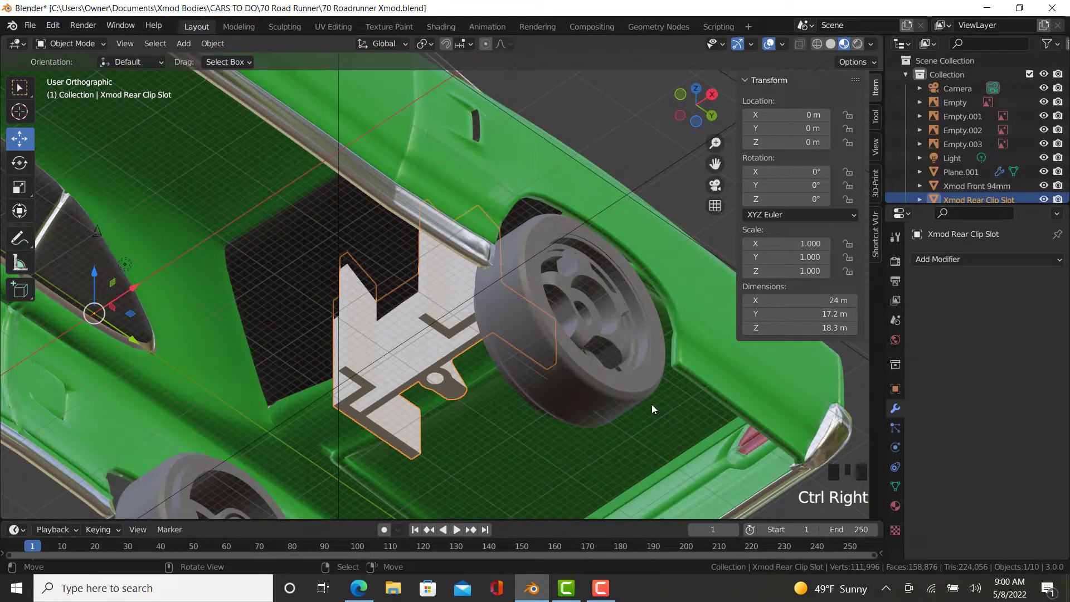
shift+right_click(643, 378)
scroll(640, 329, down, 3)
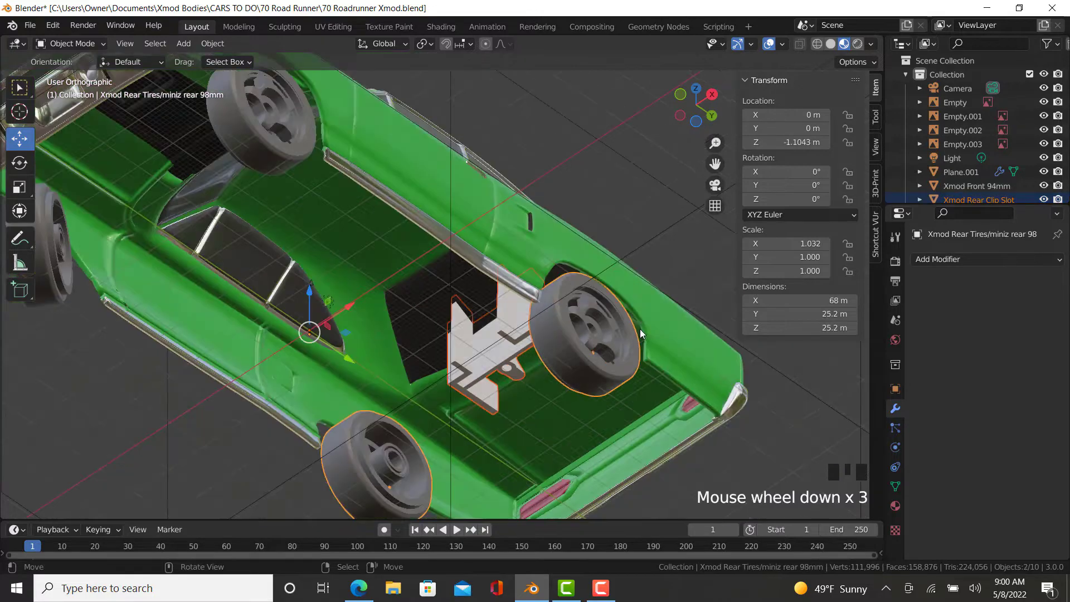
middle_drag(640, 328, 546, 350)
key(KP_3)
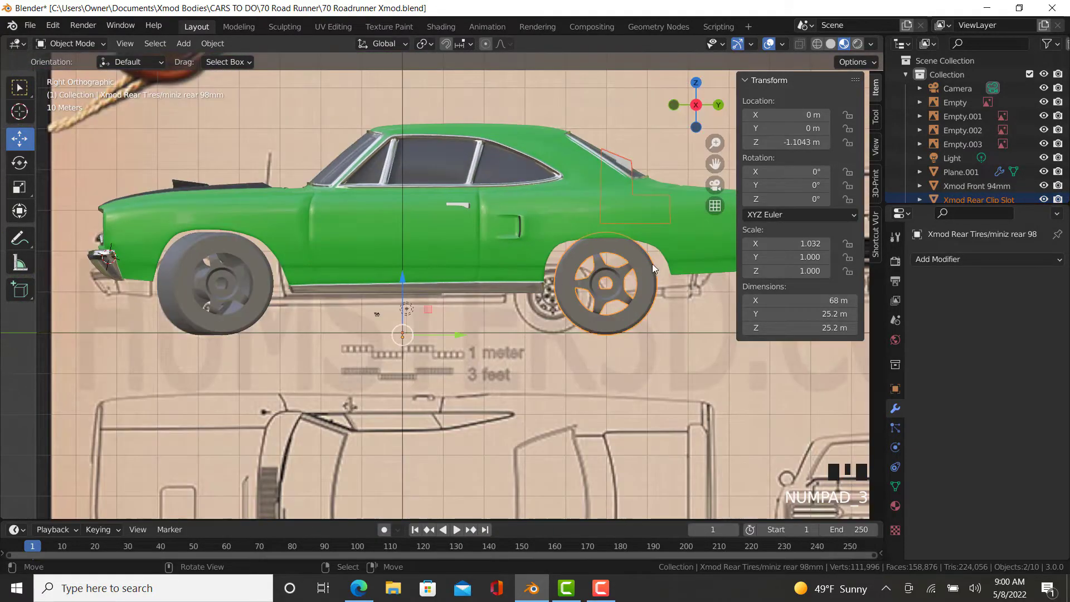
scroll(652, 263, up, 2)
shift+middle_drag(588, 217, 246, 350)
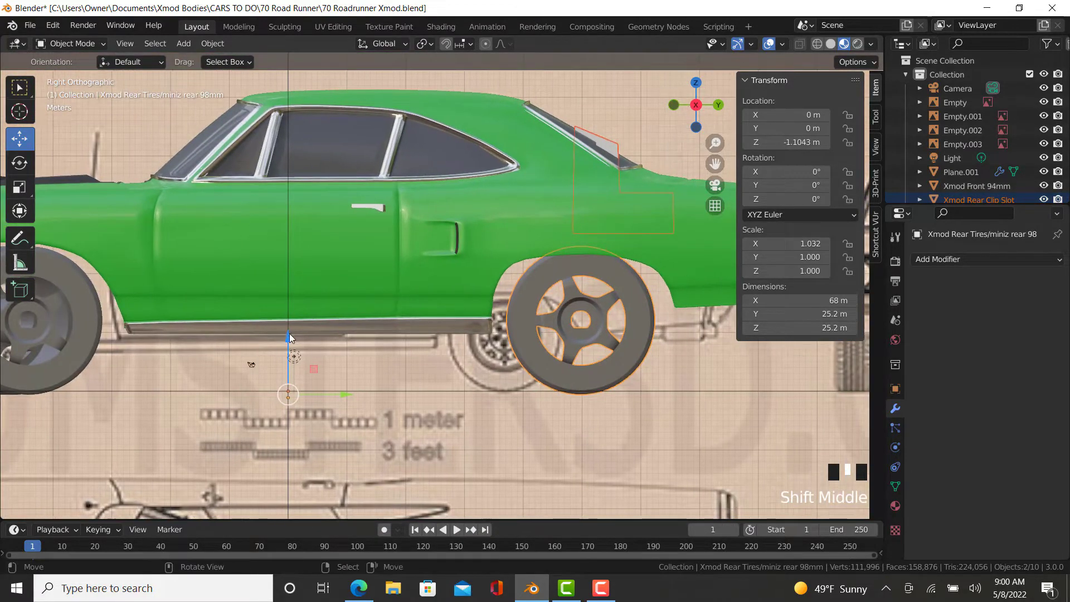
drag(288, 334, 280, 349)
scroll(492, 444, down, 4)
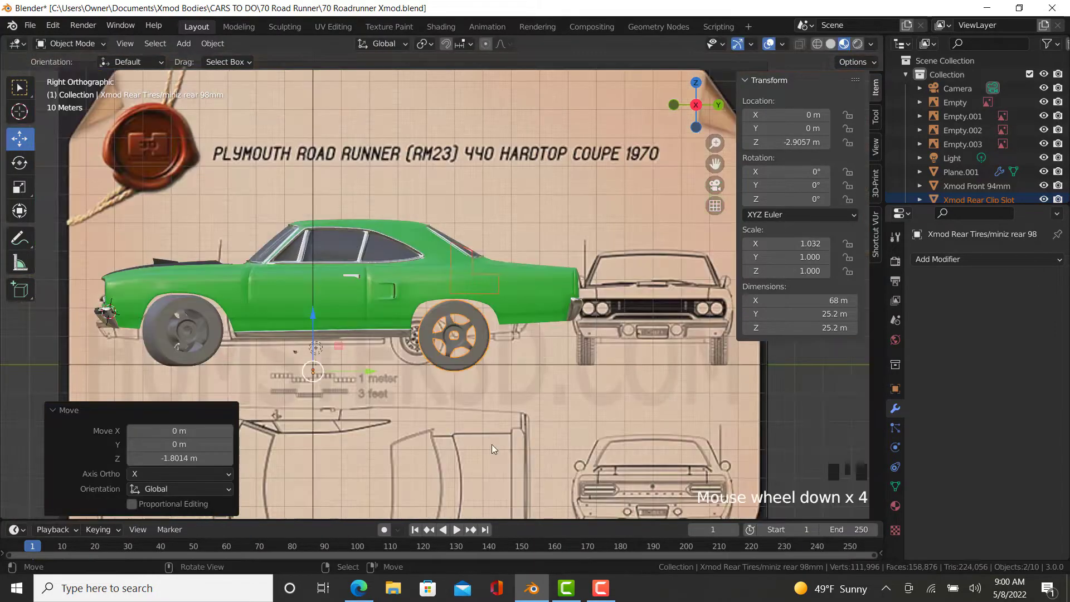
- Check the body's stance over the lowered rear tires from the front corner and the side, with the body selected
right_click(553, 467)
middle_drag(386, 391, 483, 282)
right_click(486, 265)
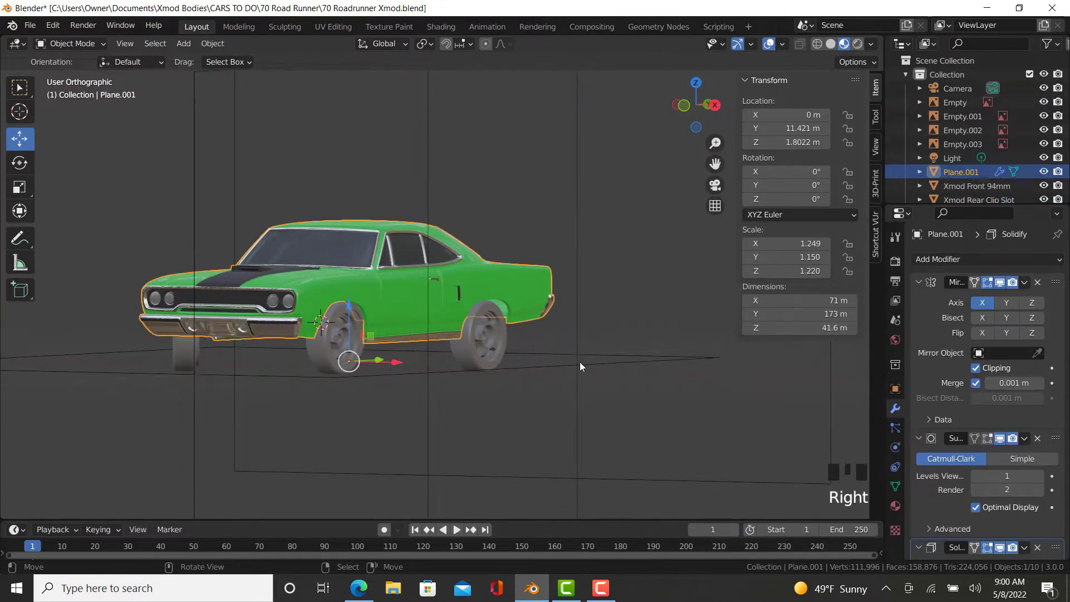
key(KP_3)
- Select the rear clip slot and rotate its upper tip vertices in Edit Mode to follow the rear window slope in the right side view
middle_drag(486, 365, 409, 320)
right_click(409, 317)
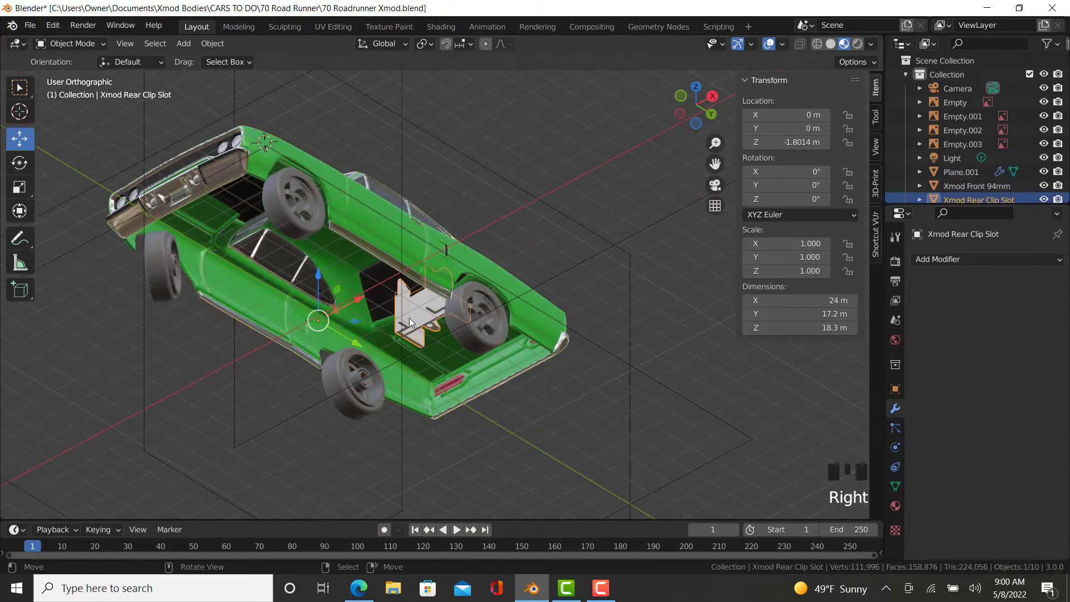
scroll(403, 301, up, 5)
key(KP_3)
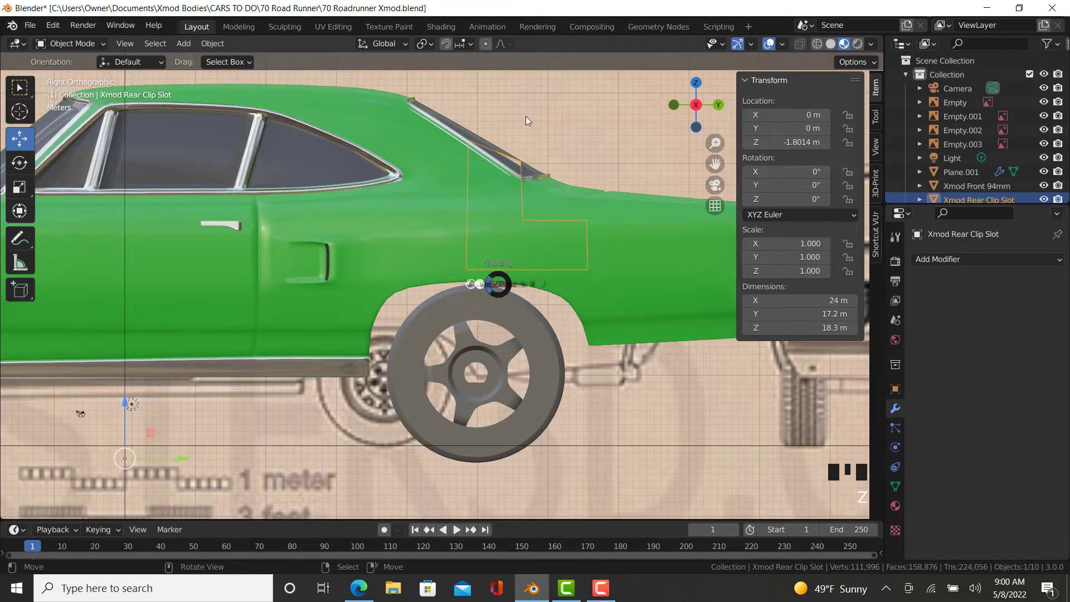
scroll(526, 116, up, 5)
key(Tab)
right_click(396, 304)
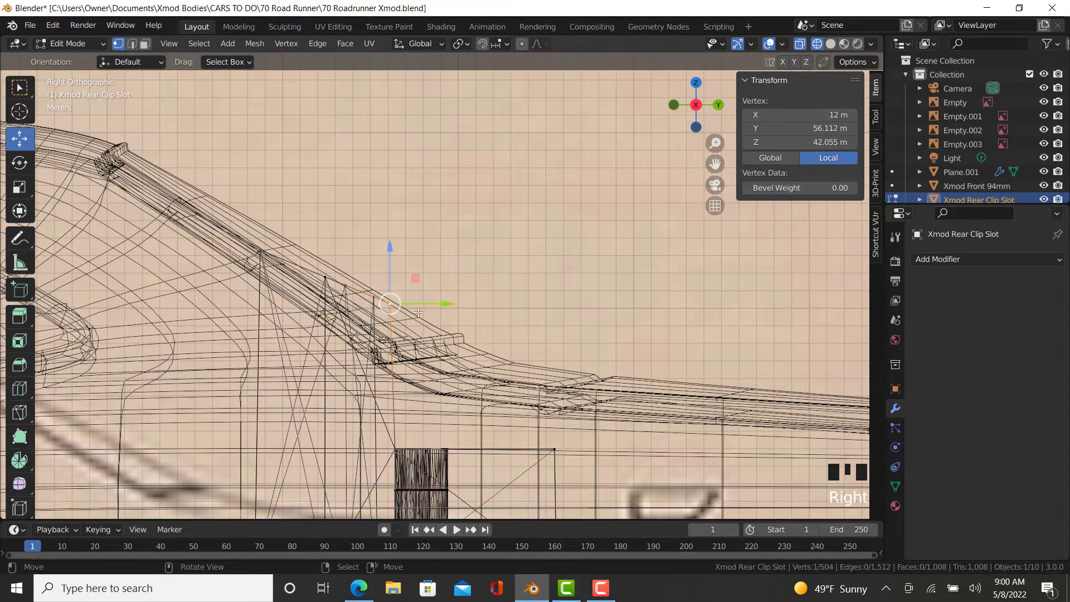
drag(186, 178, 182, 175)
key(r)
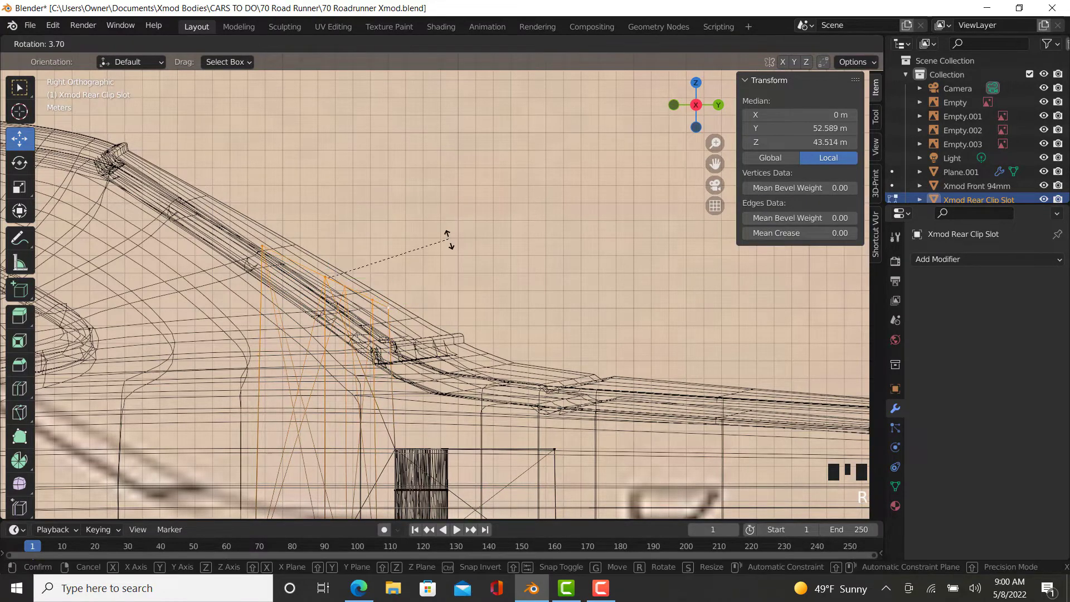
click(444, 259)
- Adjust the rotated upper tips along Z, up 0.92449 m and finally down 1.1795 m, leave Edit Mode, and check them from below
key(z)
middle_drag(364, 322, 341, 326)
mouse_move(396, 204)
mouse_down()
mouse_move(393, 186)
mouse_move(392, 204)
mouse_up()
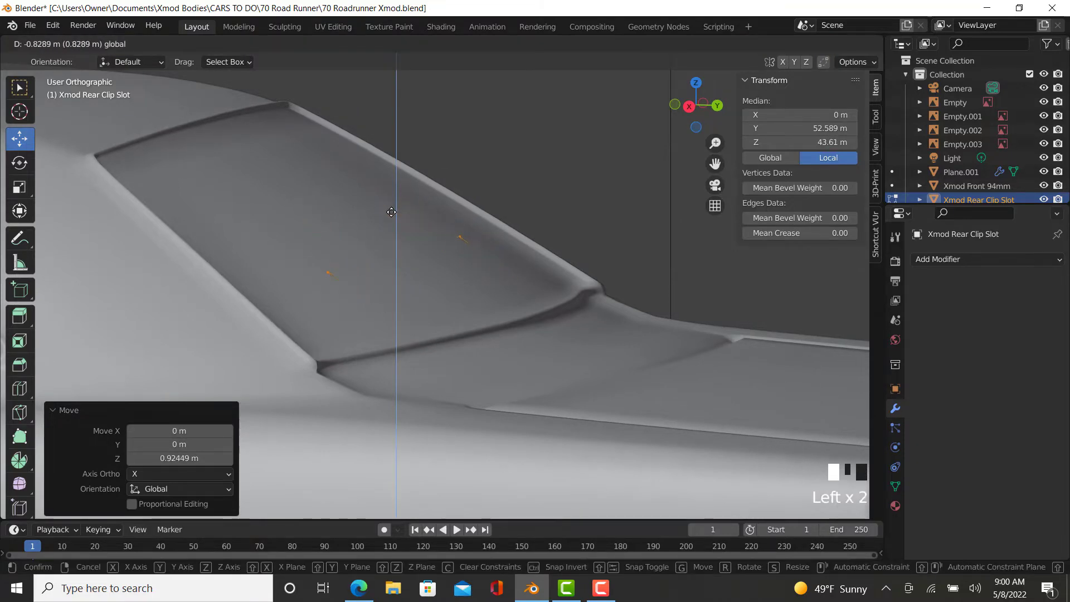
drag(394, 217, 394, 220)
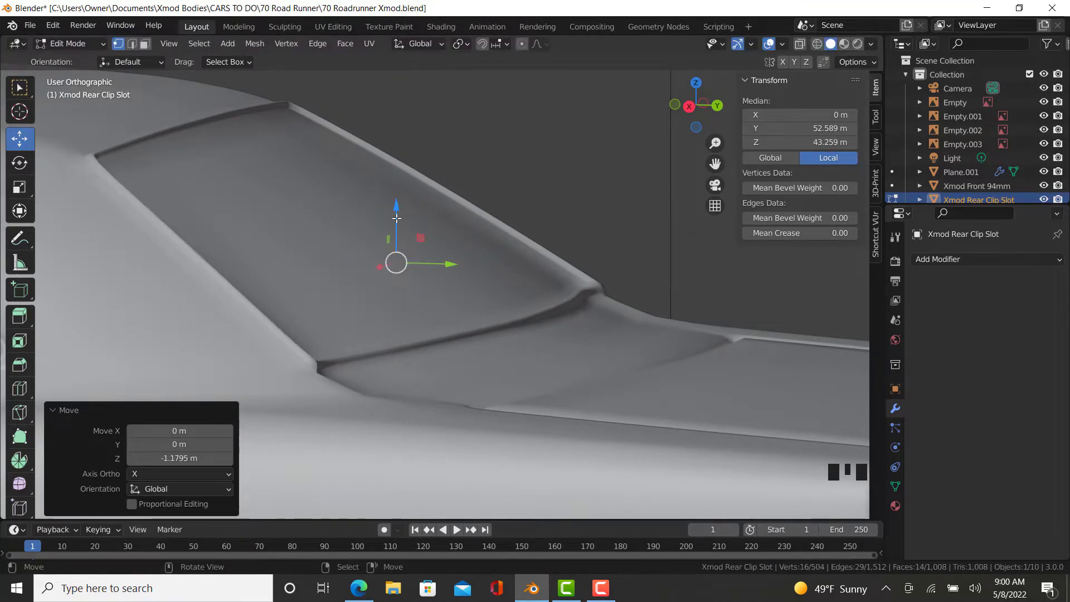
key(Tab)
scroll(353, 327, down, 4)
middle_drag(353, 328, 473, 228)
scroll(407, 276, up, 6)
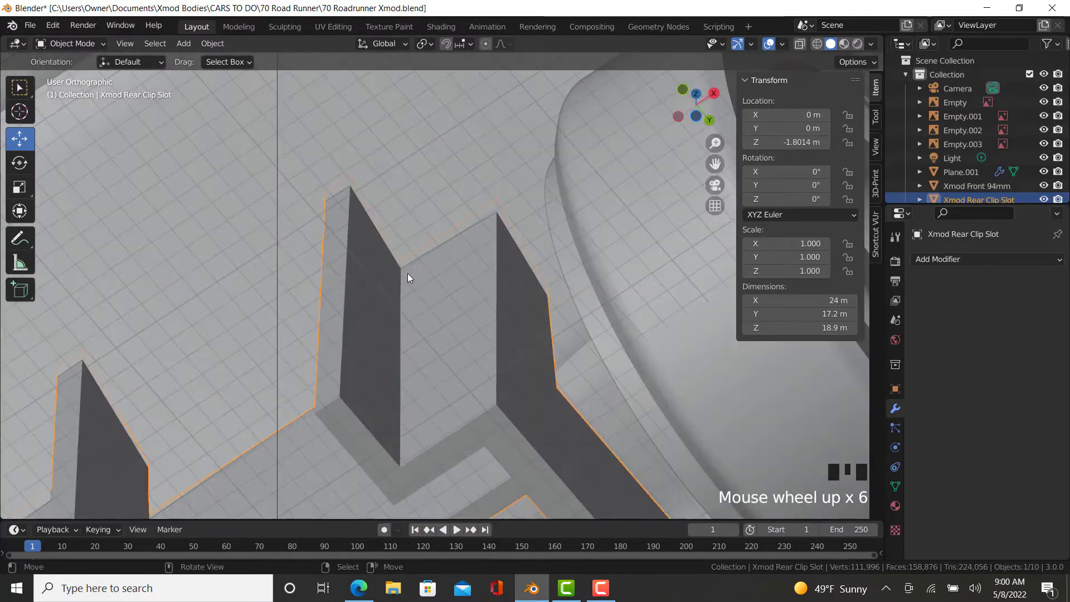
middle_drag(405, 248, 316, 256)
scroll(341, 246, down, 3)
- Select the rear clip slot's rearmost vertices in wireframe and extend them 25.285 m along Y toward the tail panel
key(KP_3)
scroll(493, 312, down, 3)
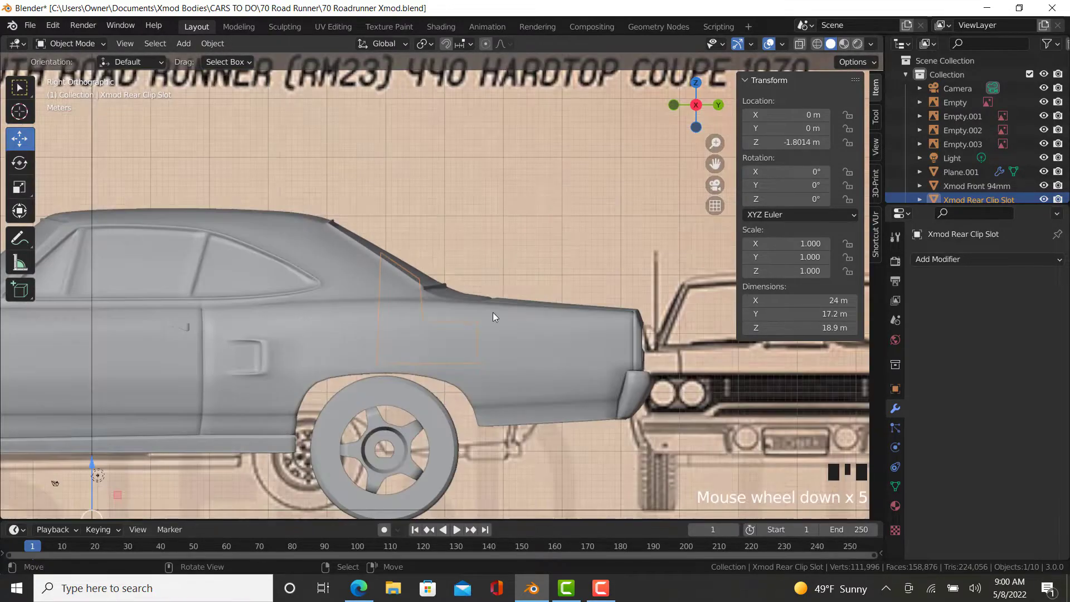
shift+middle_drag(492, 312, 493, 327)
key(shift+z)
scroll(384, 357, up, 2)
key(Tab)
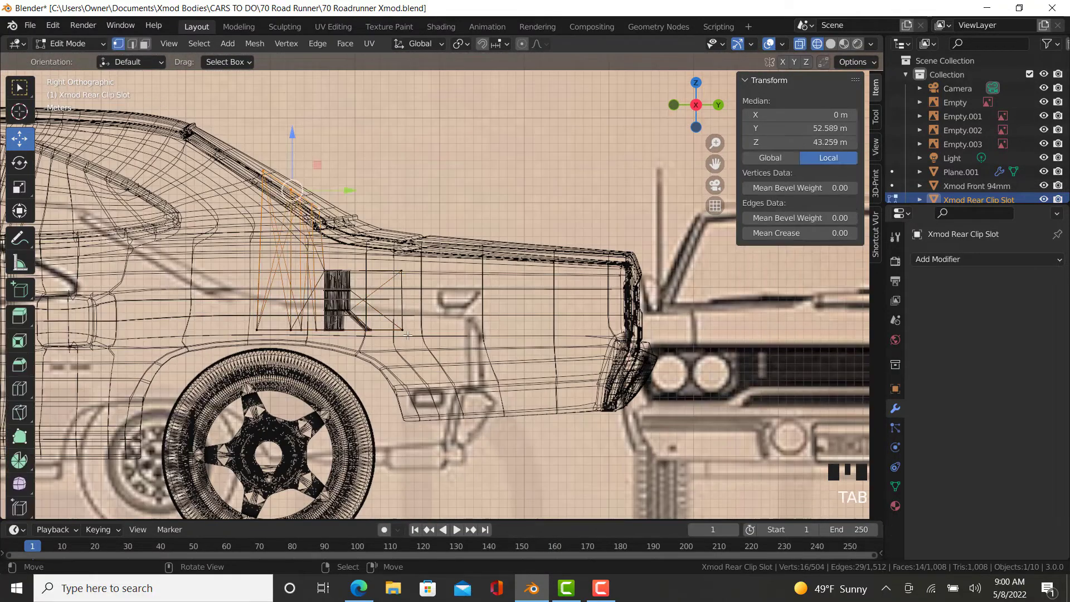
right_click(403, 330)
scroll(405, 334, up, 1)
key(b)
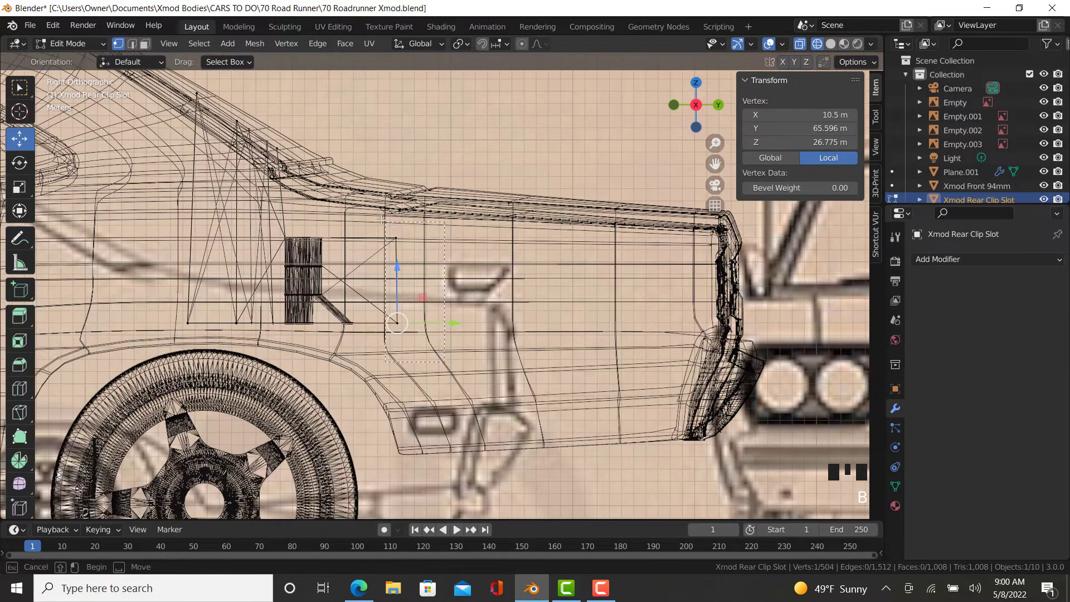
drag(381, 220, 384, 222)
drag(443, 284, 751, 284)
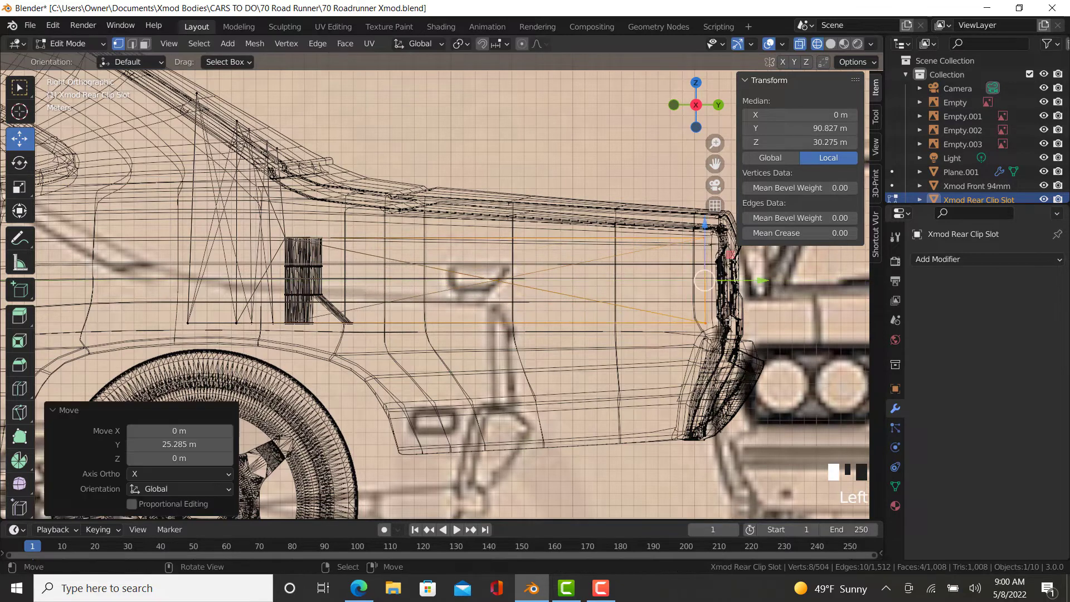
- Push the clip slot's rear ends slightly further along Y into the tail panel for a 44.8 m length, and leave Edit Mode
key(shift+z)
middle_drag(751, 285, 440, 267)
scroll(480, 249, up, 3)
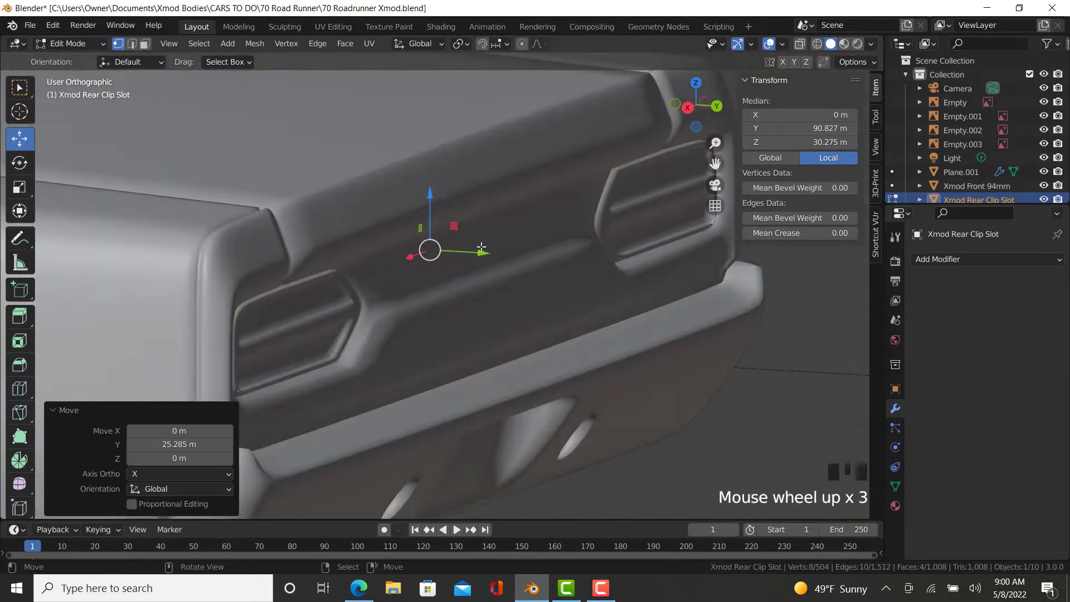
drag(477, 252, 521, 290)
key(Tab)
scroll(444, 341, down, 5)
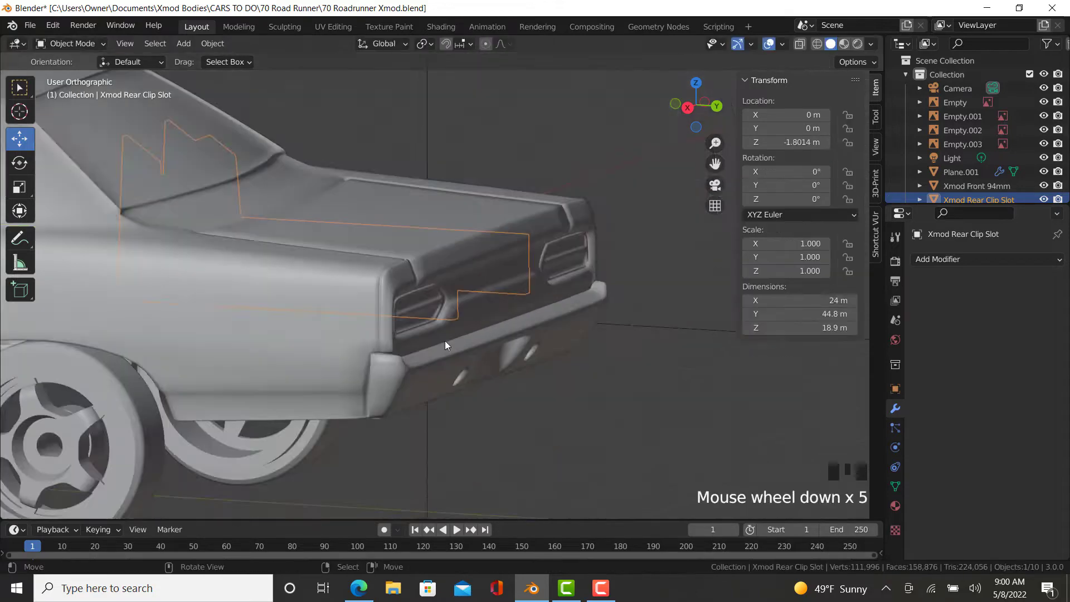
middle_drag(444, 340, 566, 232)
scroll(530, 239, down, 8)
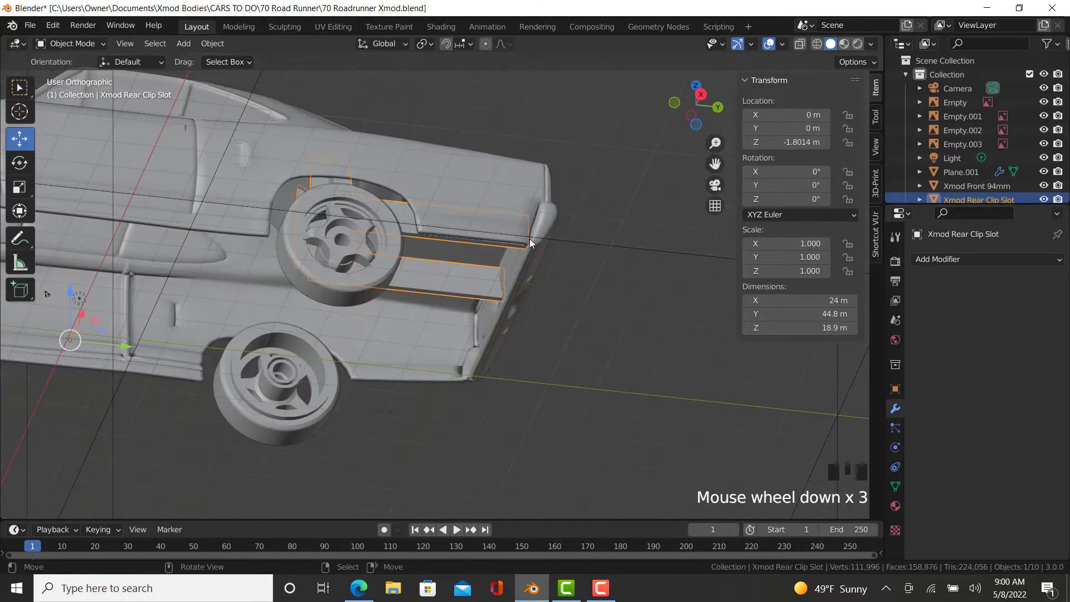
- Append the Xmods 65 Mustang Slot object from the mount template blend file and select it behind the front bumper
shift+middle_drag(246, 329, 372, 305)
scroll(454, 262, up, 5)
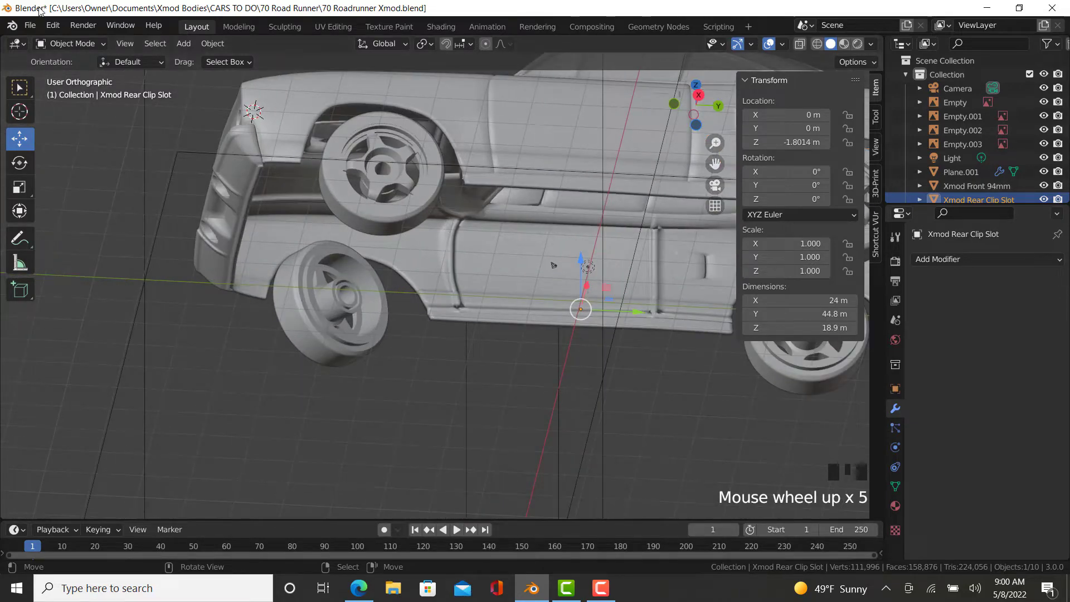
click(30, 27)
click(58, 182)
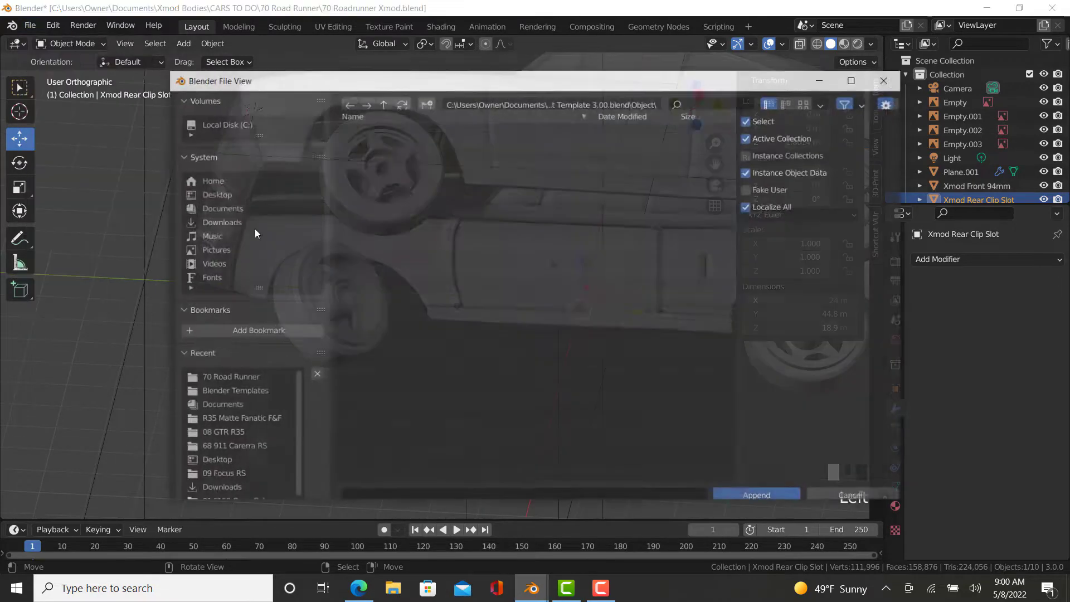
scroll(493, 272, down, 3)
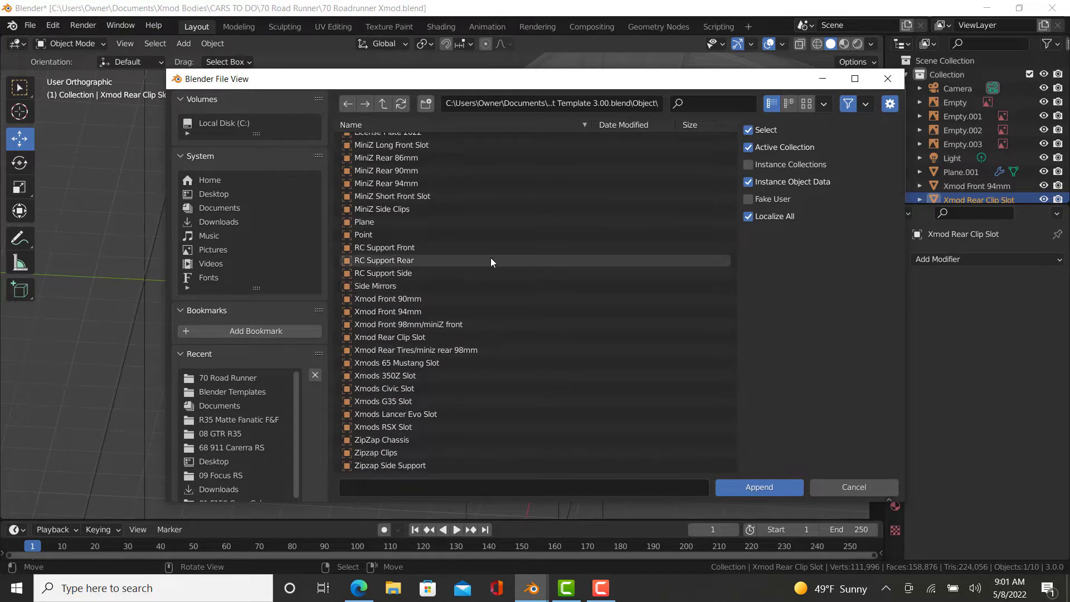
double_click(398, 366)
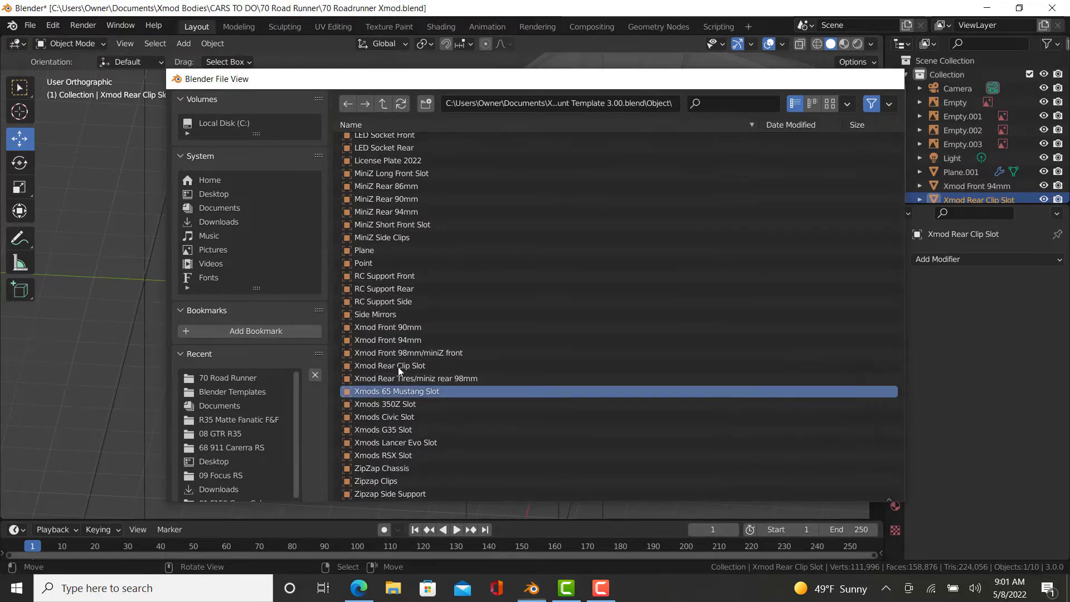
right_click(259, 219)
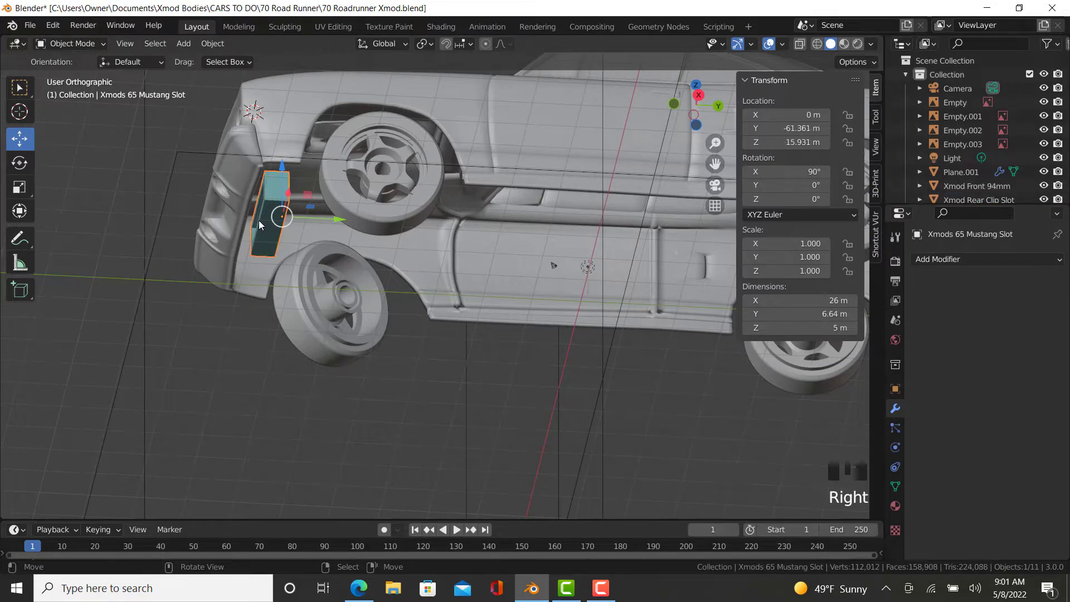
- Select the Mustang slot's front vertices in Edit Mode and move them forward along Y by 3.0634 m, then by another 1.0283 m
mouse_move(259, 219)
middle_down()
mouse_move(216, 223)
mouse_move(249, 222)
middle_up()
key(KP_3)
scroll(249, 222, up, 4)
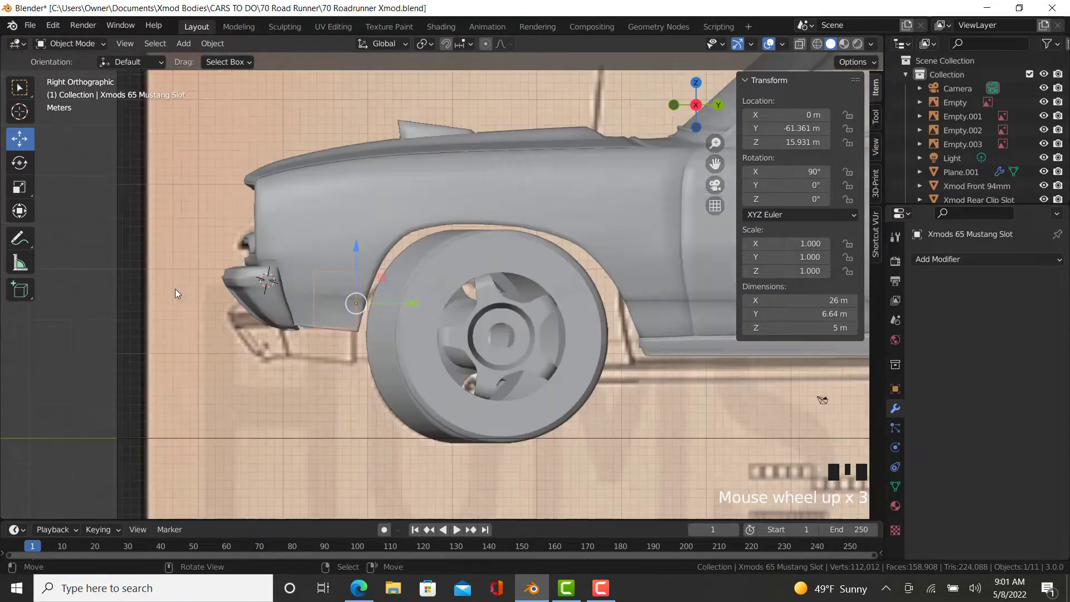
key(Tab)
key(z)
right_click(380, 358)
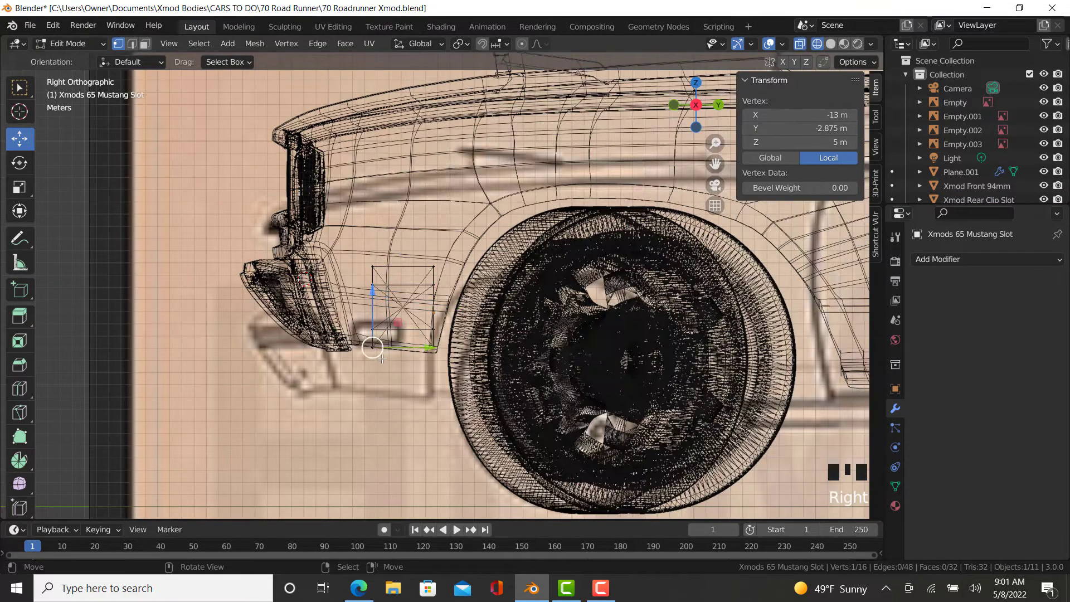
key(b)
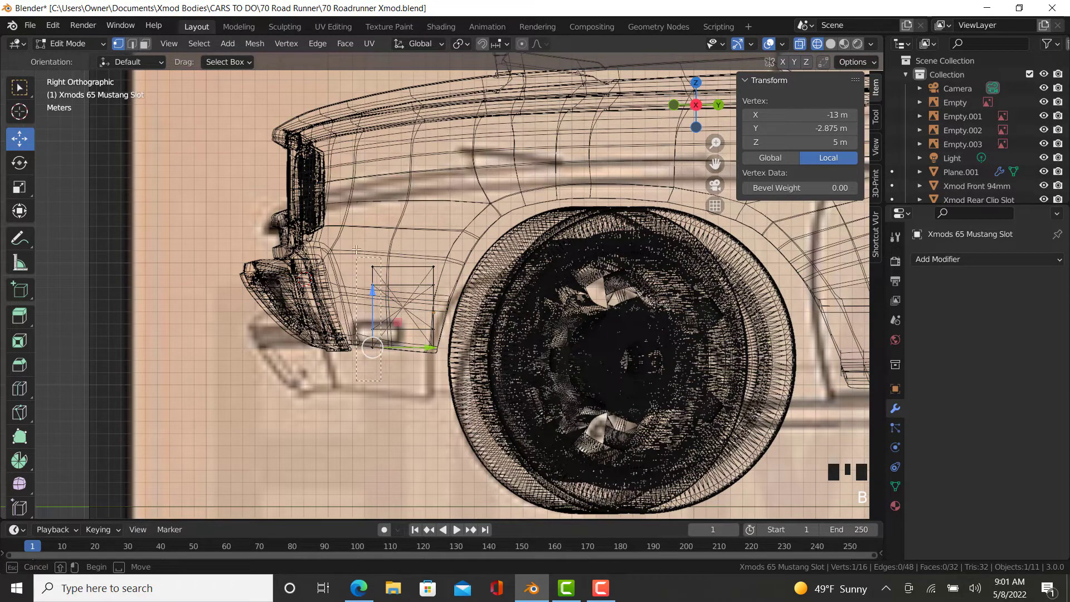
drag(357, 249, 354, 235)
drag(434, 306, 365, 308)
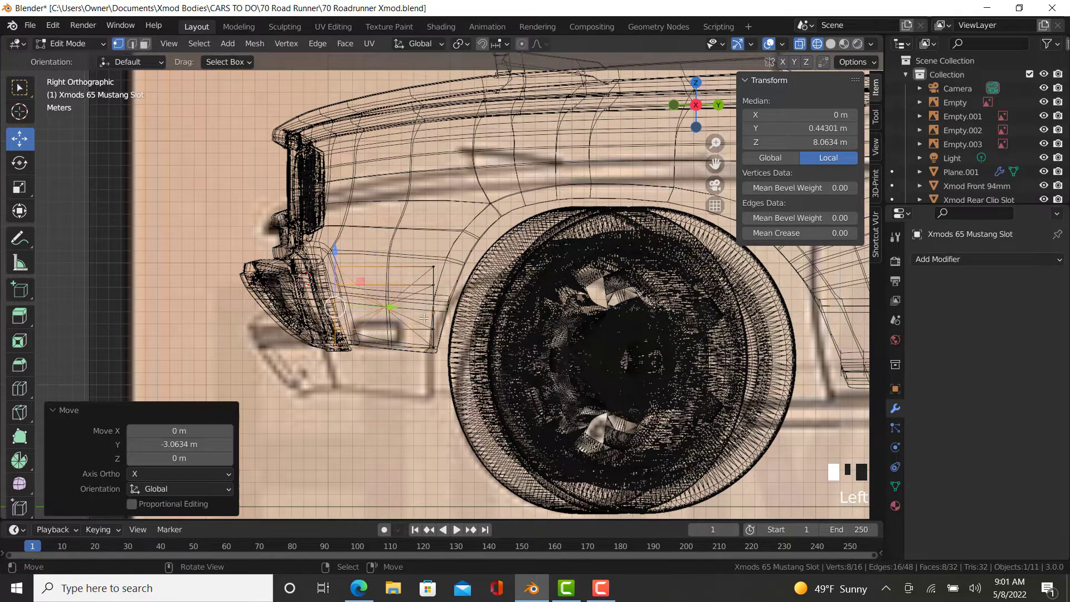
key(shift+z)
middle_drag(365, 308, 336, 322)
mouse_move(366, 212)
mouse_down()
mouse_move(324, 216)
mouse_move(354, 217)
mouse_up()
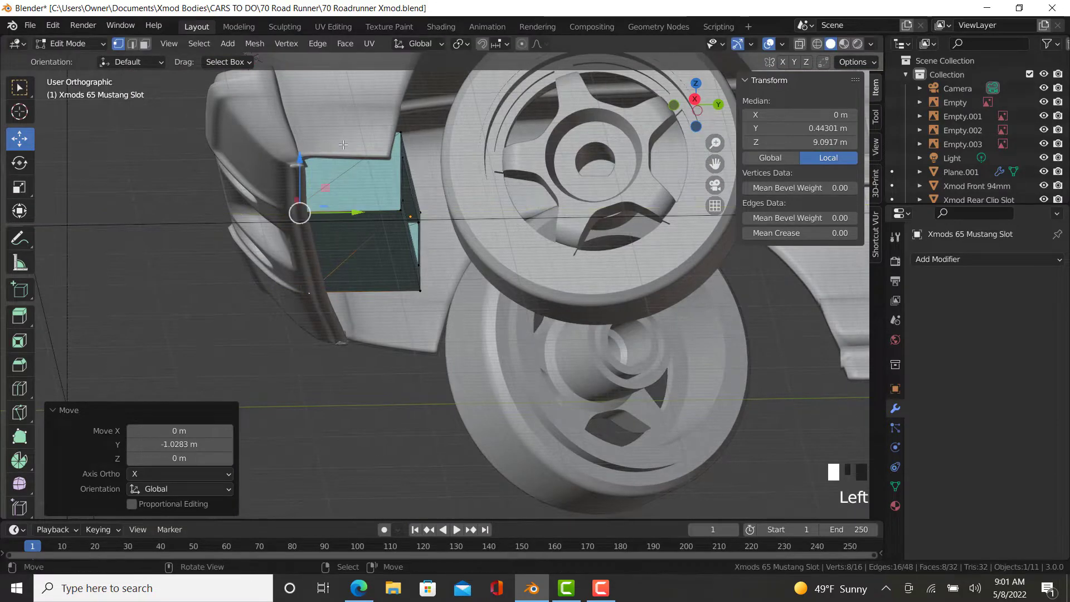
- Select the Mustang slot's top front edge, move it 5.8525 m forward along Y into the bumper, and bring it back 0.34003 m
key(KP_3)
key(z)
click(245, 144)
right_click(330, 279)
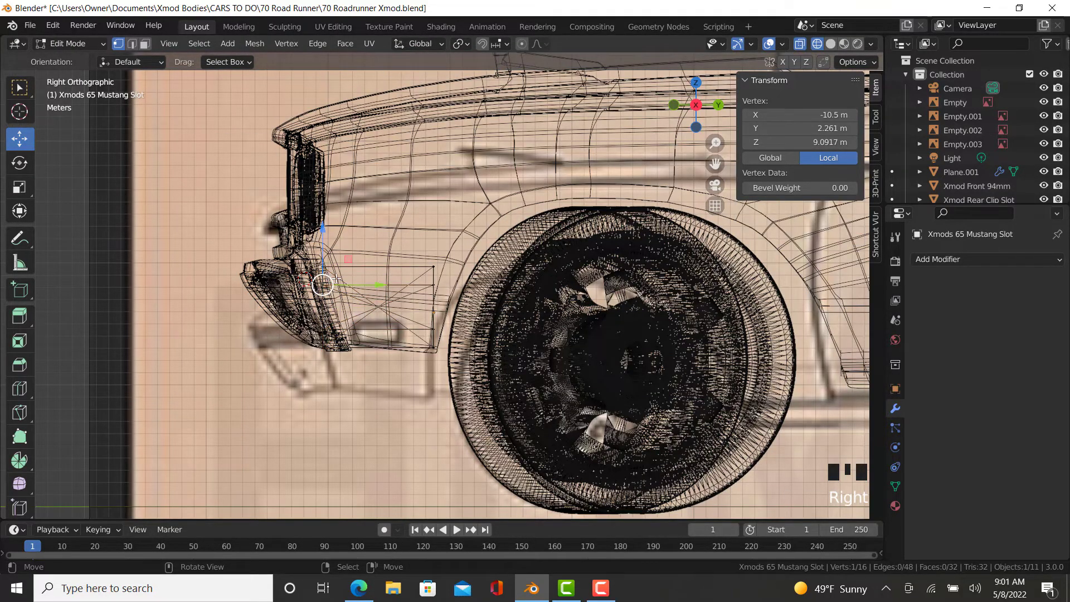
mouse_move(334, 279)
mouse_down()
mouse_move(296, 235)
mouse_move(280, 250)
mouse_up()
key(z)
click(374, 251)
drag(377, 268, 305, 278)
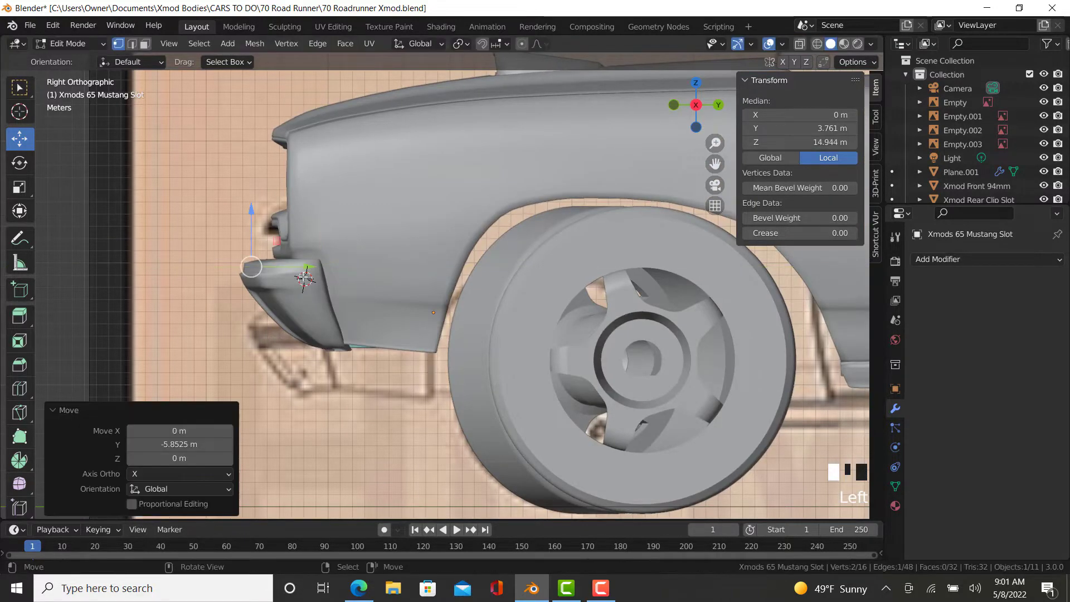
mouse_move(305, 278)
middle_down()
mouse_move(424, 334)
mouse_move(476, 346)
mouse_move(445, 301)
mouse_move(335, 201)
middle_up()
key(g)
click(478, 337)
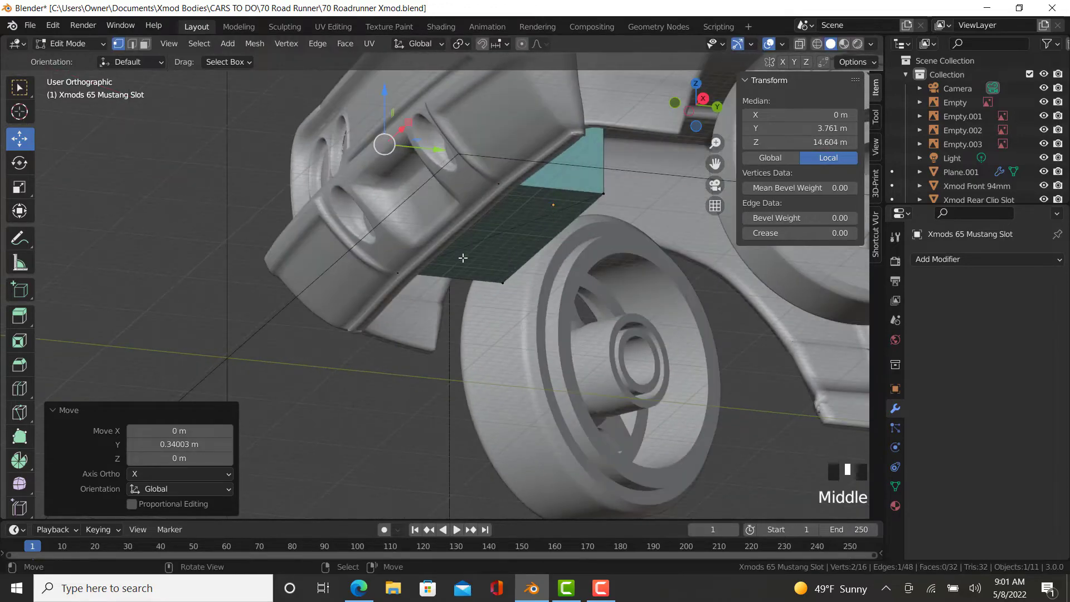
- Select the Mustang slot's next front edge below the top one, move it 3.2335 m forward along Y, and leave Edit Mode
key(z)
key(KP_3)
scroll(269, 335, up, 3)
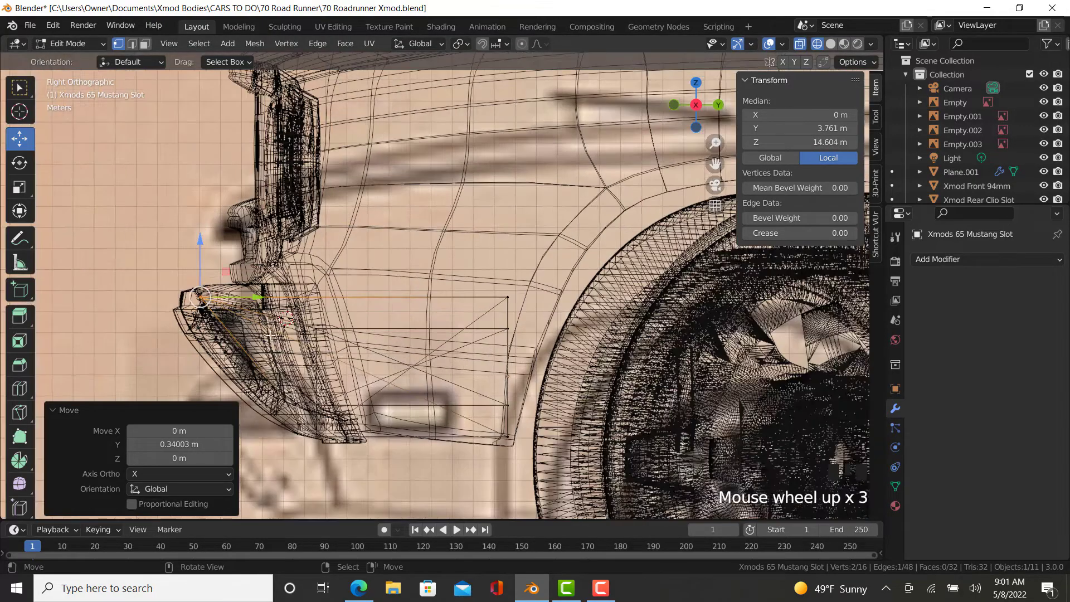
right_click(319, 330)
key(b)
drag(295, 314, 335, 345)
key(z)
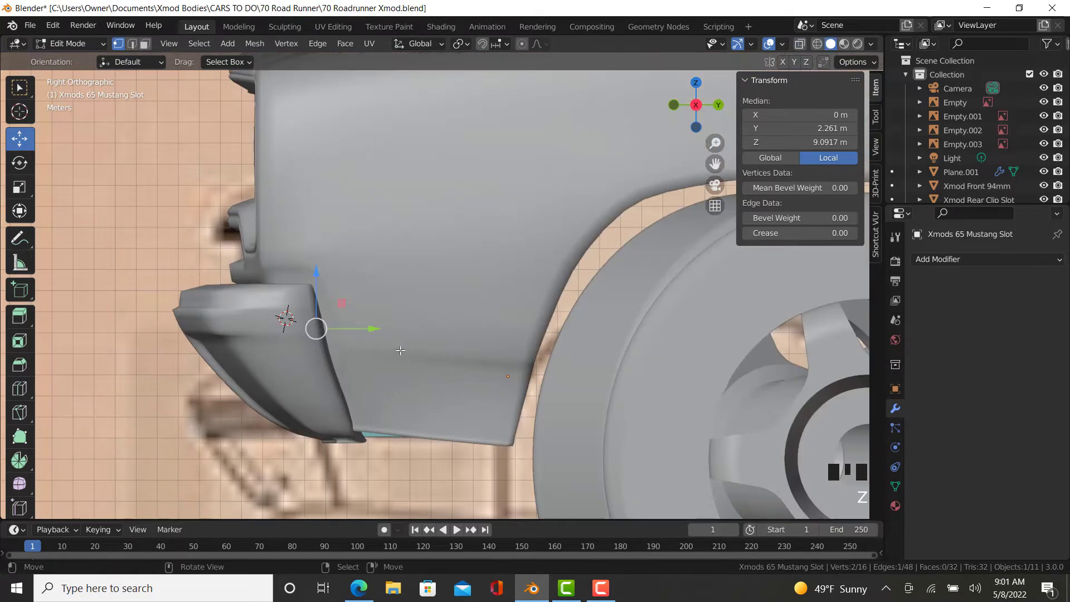
middle_drag(403, 351, 442, 353)
drag(675, 332, 616, 352)
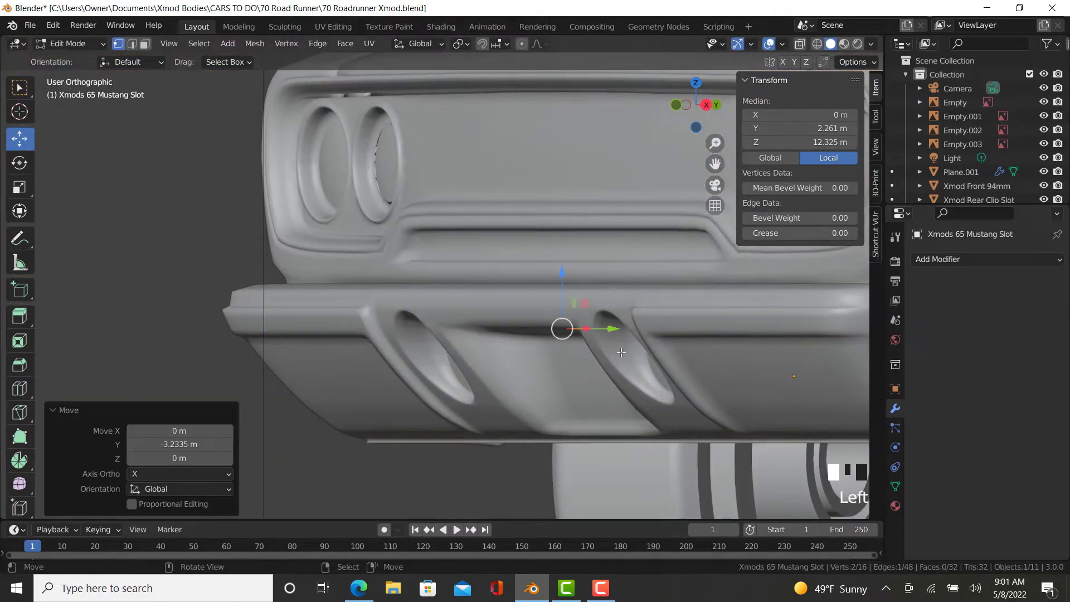
key(Tab)
- Examine the front and rear clip slots inside the body from below and from several angles
scroll(569, 368, down, 4)
right_click(341, 414)
scroll(368, 412, down, 2)
middle_drag(578, 445, 419, 386)
shift+middle_drag(536, 356, 155, 252)
scroll(553, 329, down, 3)
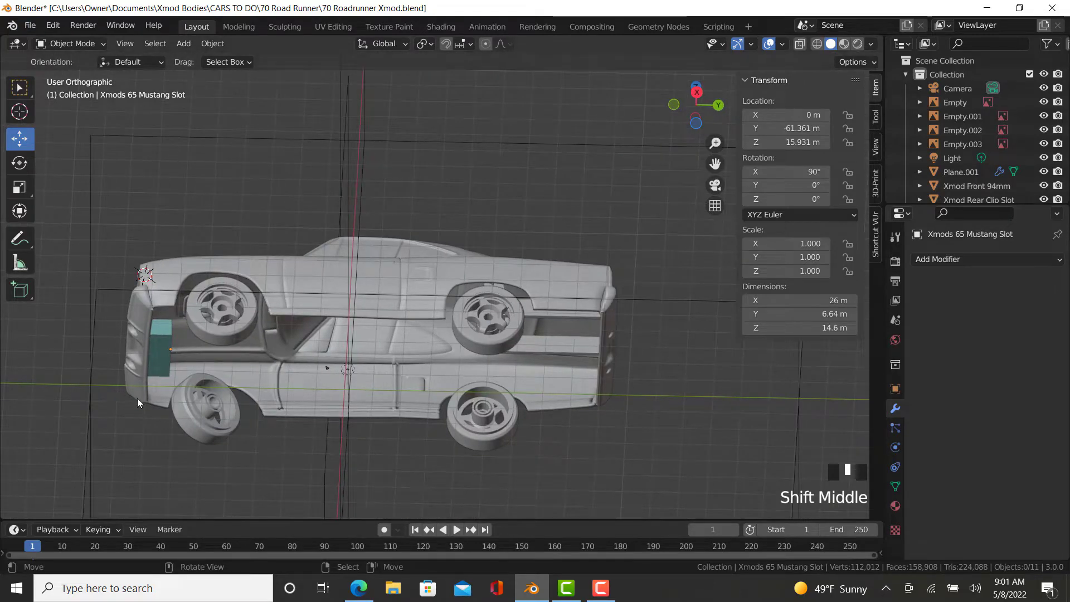
middle_drag(170, 333, 229, 408)
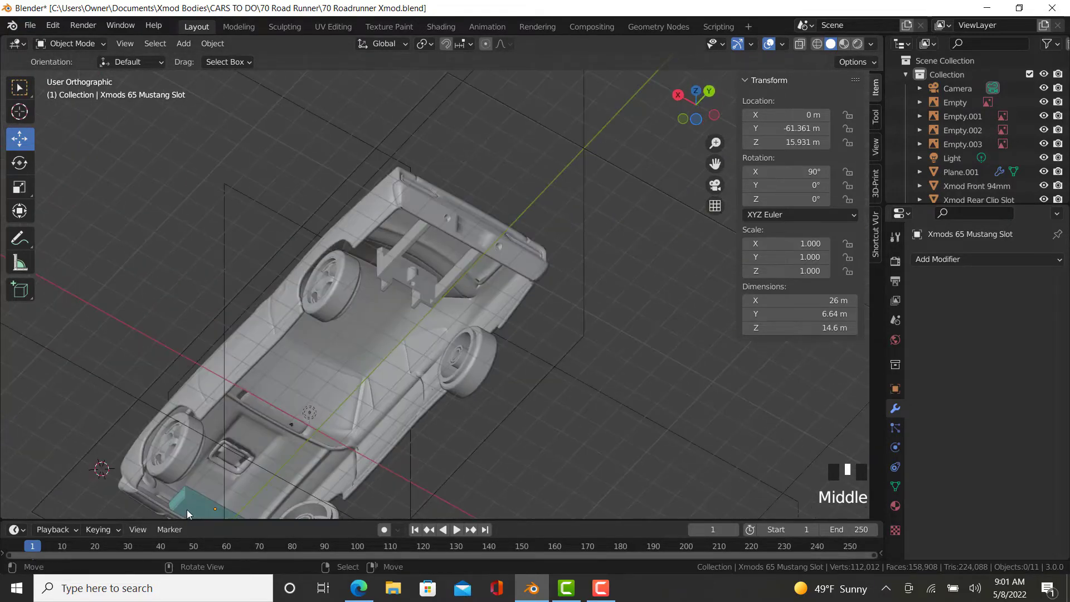
middle_drag(351, 353, 370, 321)
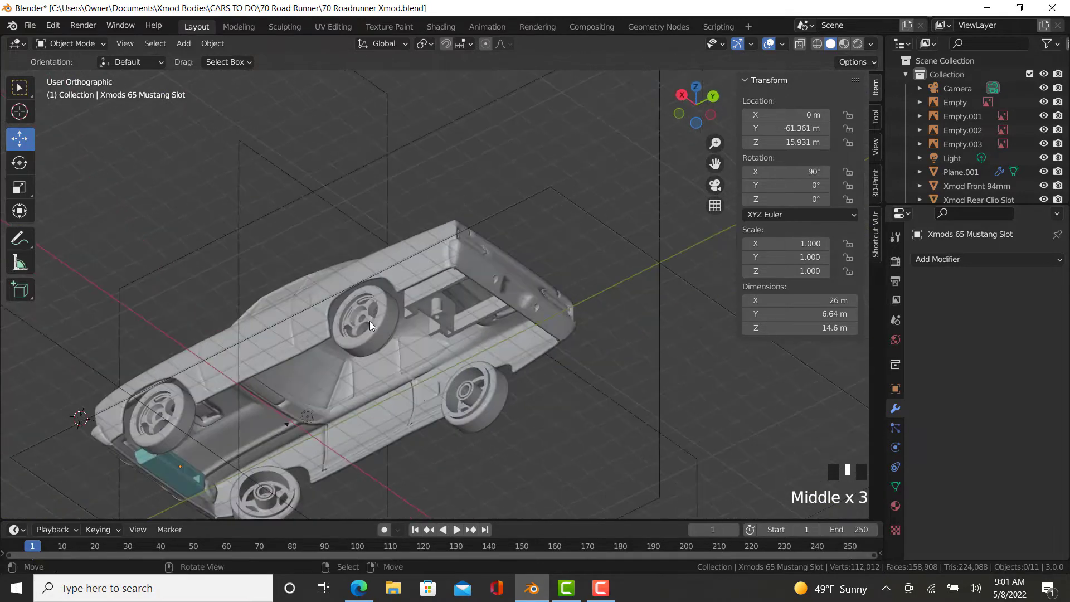
scroll(281, 384, up, 3)
shift+middle_drag(363, 282, 373, 284)
mouse_move(373, 284)
middle_down()
mouse_move(386, 289)
mouse_move(379, 282)
middle_up()
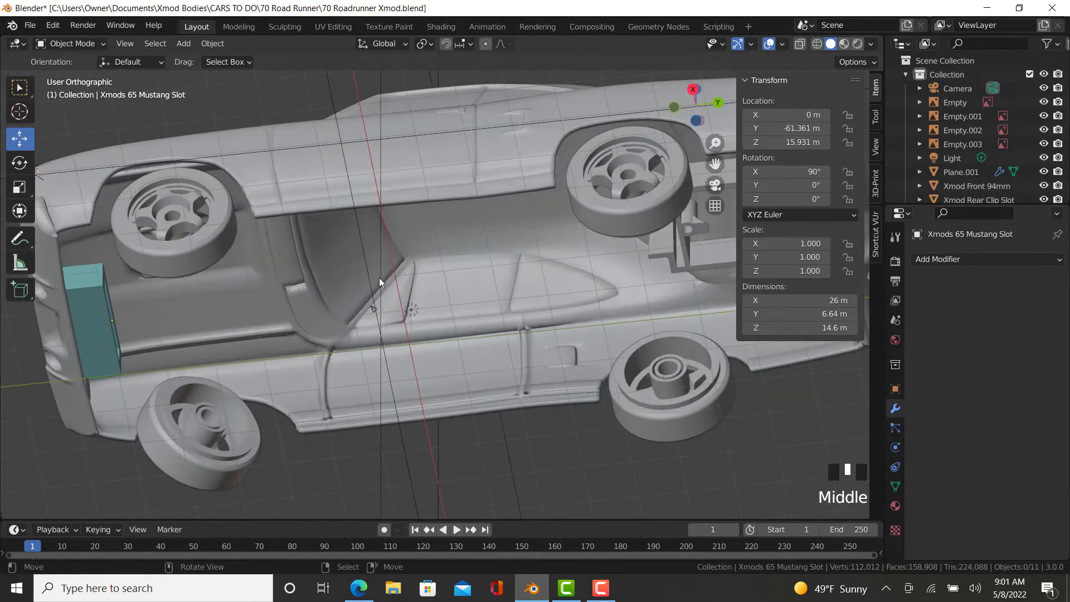
- Append the RC Support Side object from the template blend file
click(29, 25)
click(66, 177)
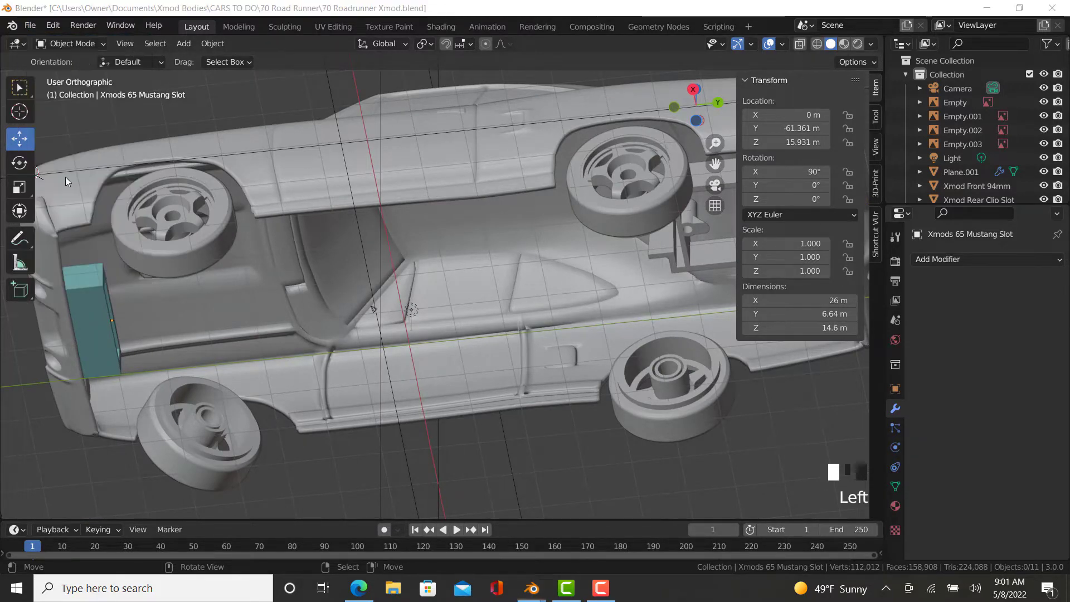
scroll(417, 302, down, 3)
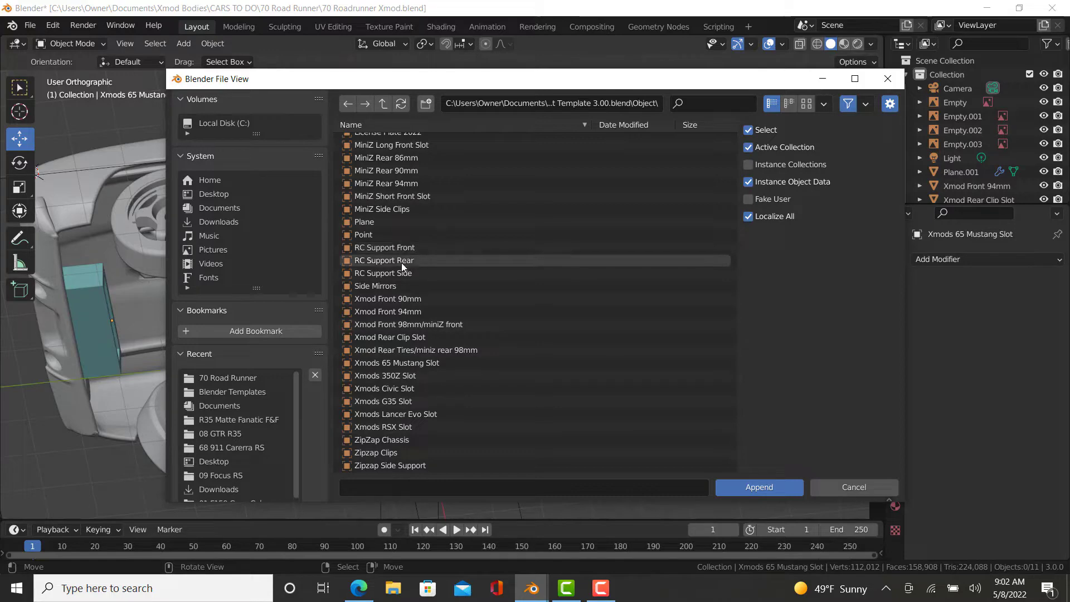
click(388, 273)
double_click(388, 273)
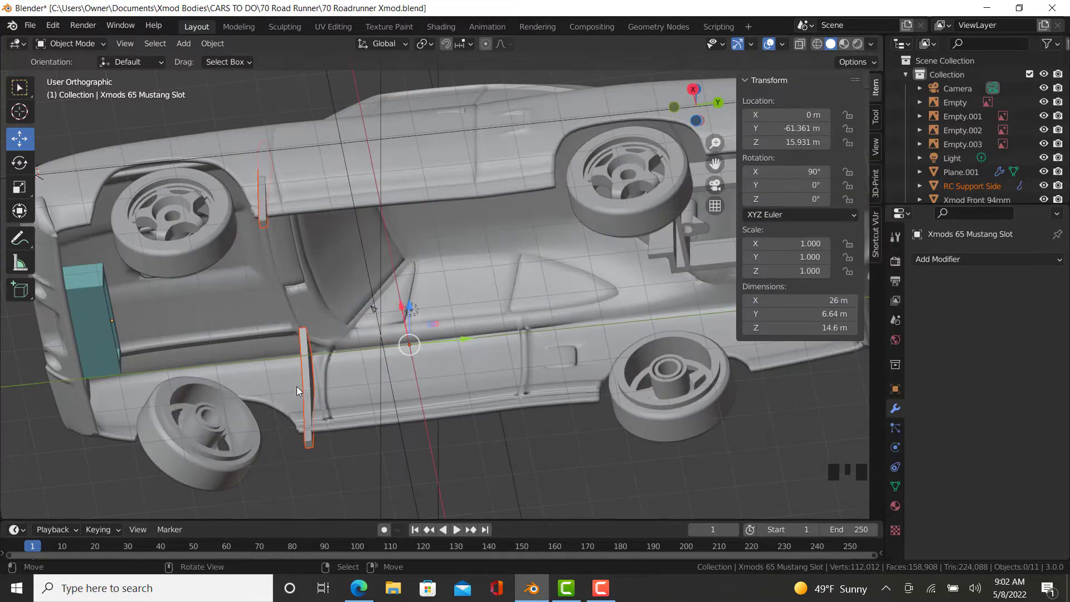
- Select all of the RC Support Side's geometry in Edit Mode from the right view and raise it 3.9504 m along Z
right_click(306, 366)
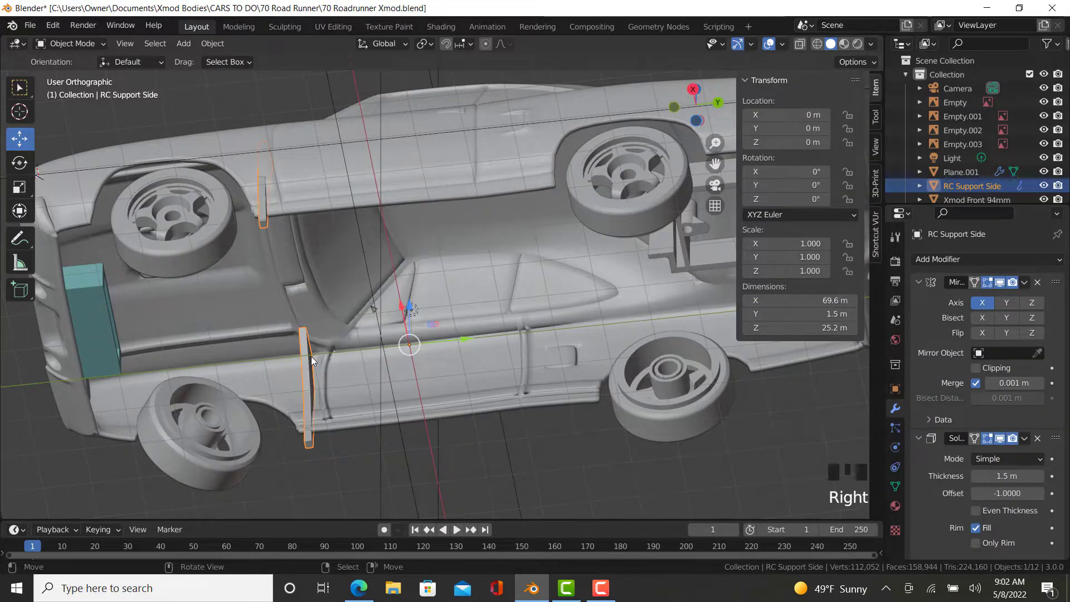
key(KP_3)
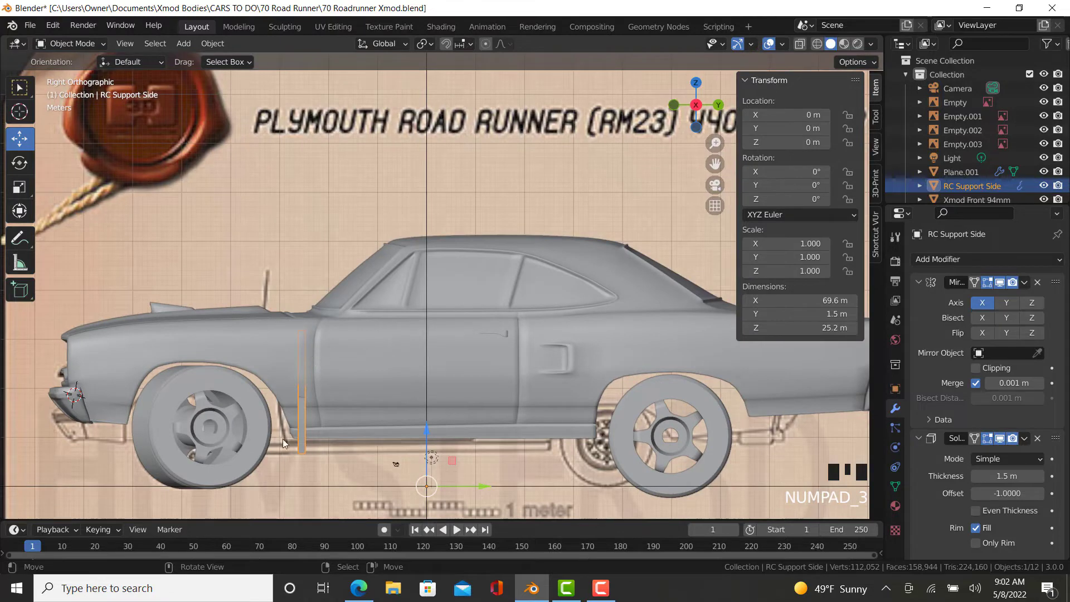
scroll(282, 439, up, 4)
shift+middle_drag(264, 329, 295, 284)
key(Tab)
key(z)
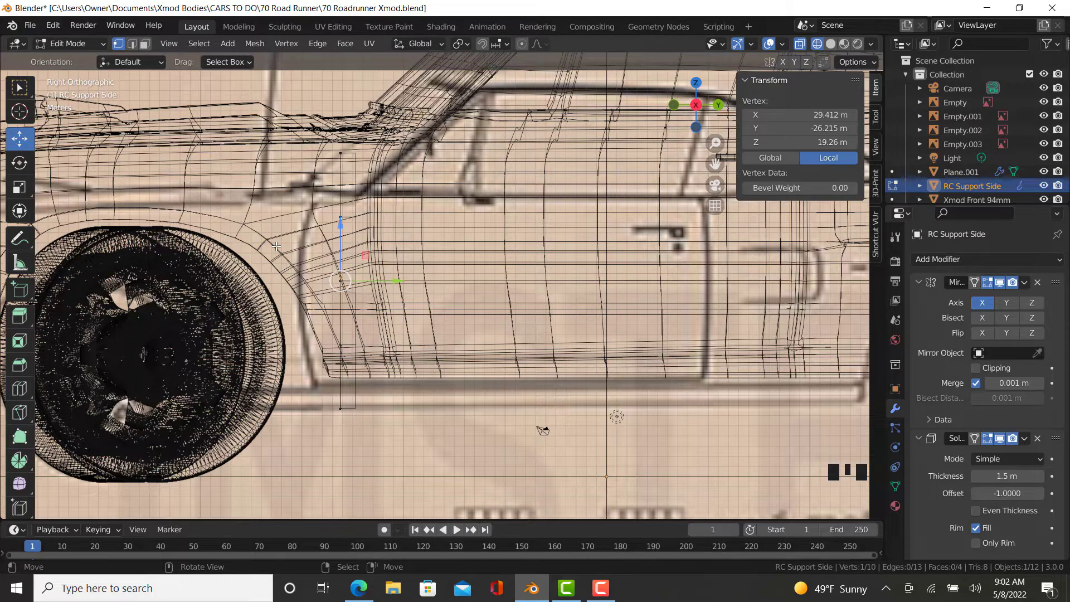
key(z)
click(465, 324)
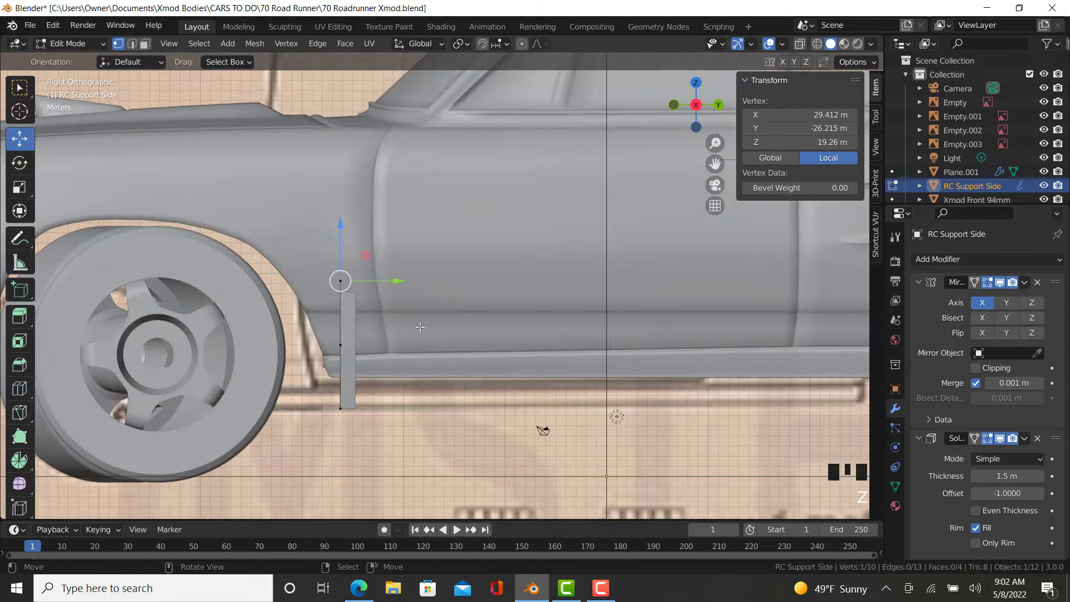
key(a)
drag(343, 220, 359, 201)
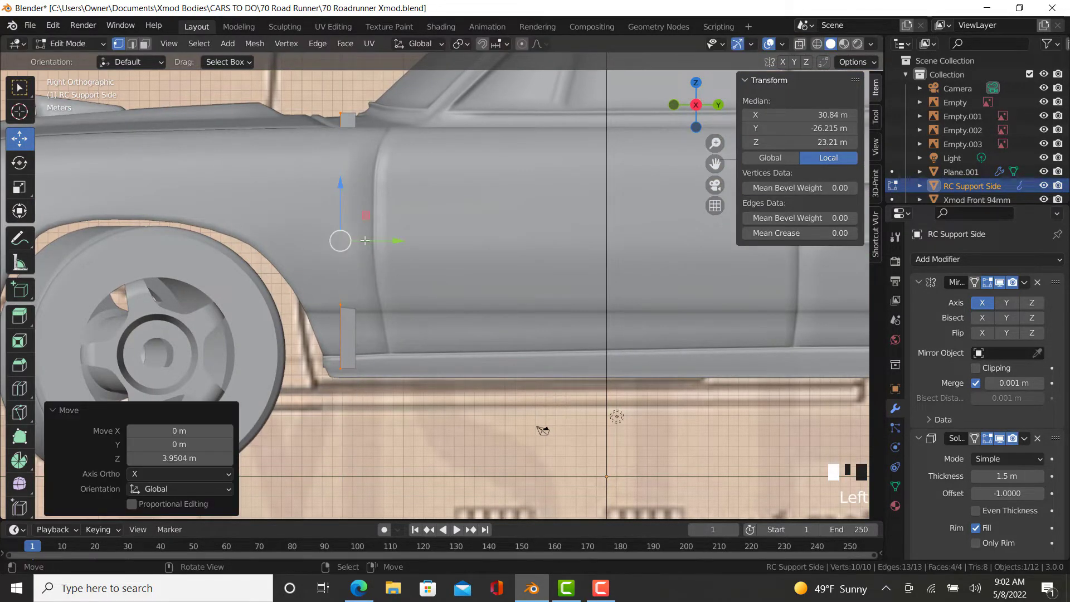
- Lower the side support's whole geometry by 0.82926 m along Z
middle_drag(359, 201, 634, 222)
scroll(635, 223, up, 4)
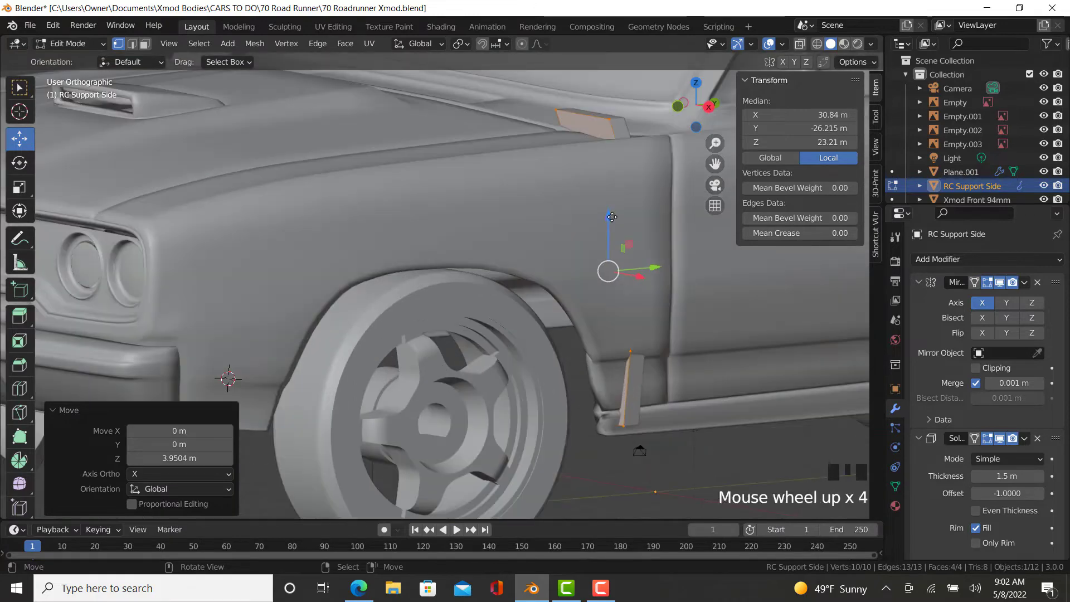
drag(612, 217, 612, 225)
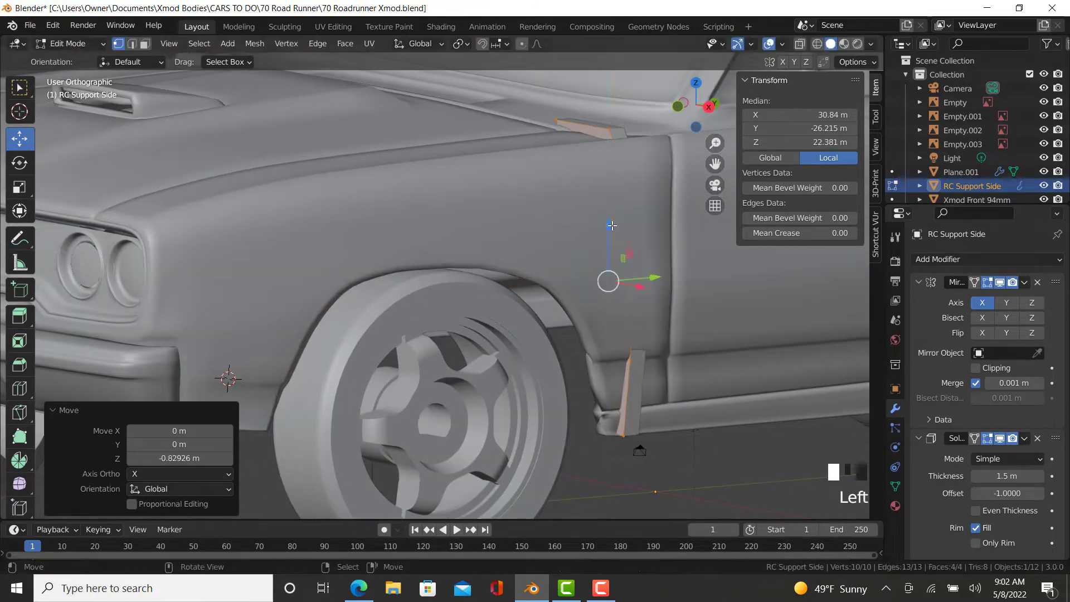
- Select the side support's top edge, lower it along Z to 34.16 m so it sinks under the fender, and leave Edit Mode
right_click(613, 124)
ctrl+right_click(609, 125)
shift+middle_drag(609, 125, 548, 187)
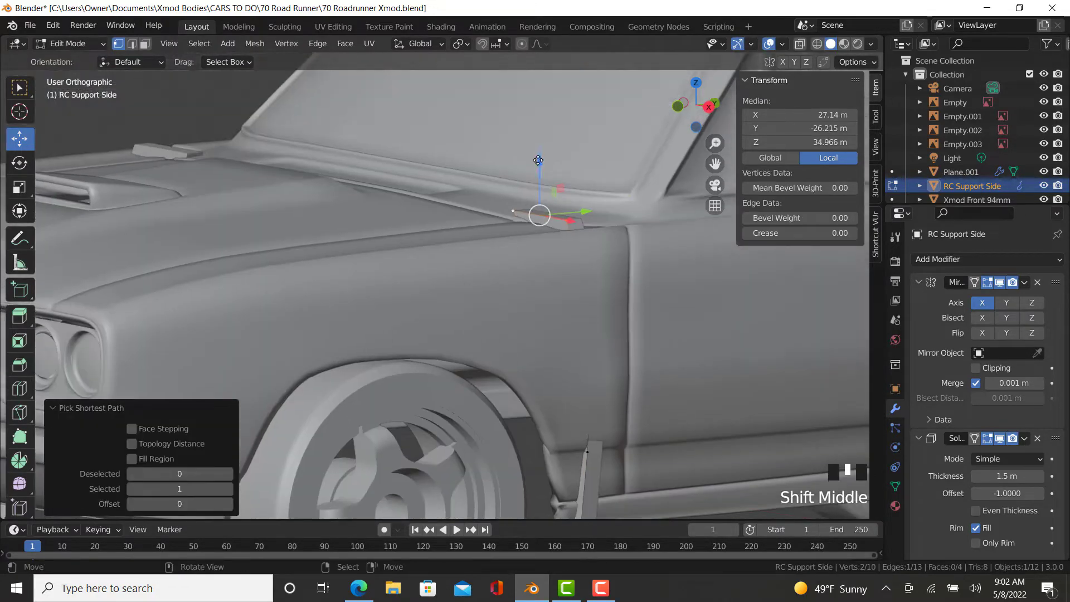
drag(537, 160, 567, 181)
right_click(578, 204)
scroll(570, 241, down, 5)
key(Tab)
middle_drag(581, 265, 552, 310)
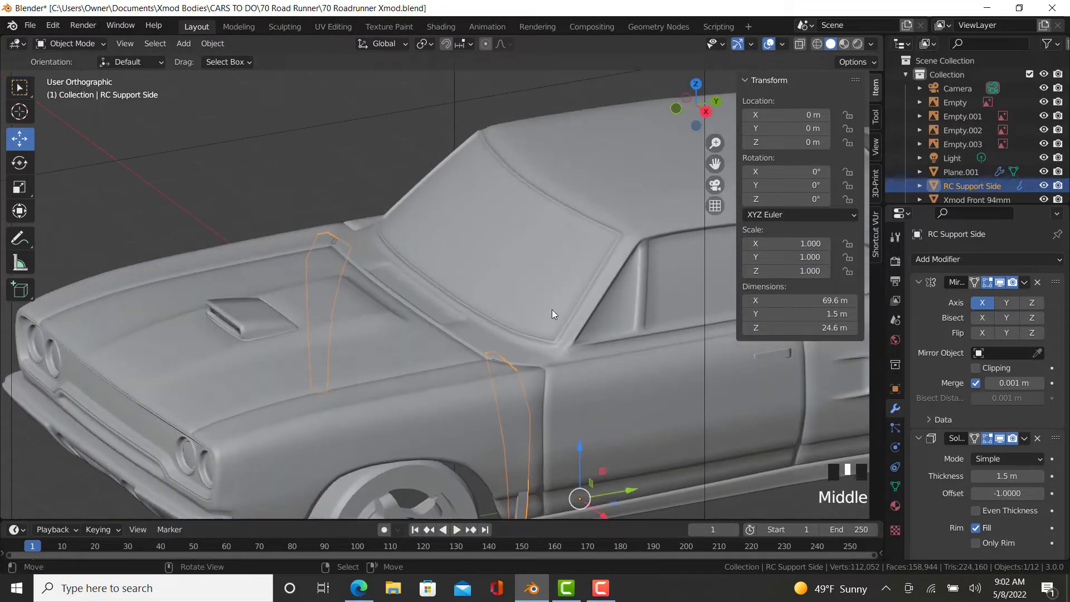
- Reselect the side support's top edge using the wireframe display and lower it along Z to 33.997 m
scroll(502, 335, up, 5)
key(Tab)
key(shift+z)
ctrl+right_click(396, 307)
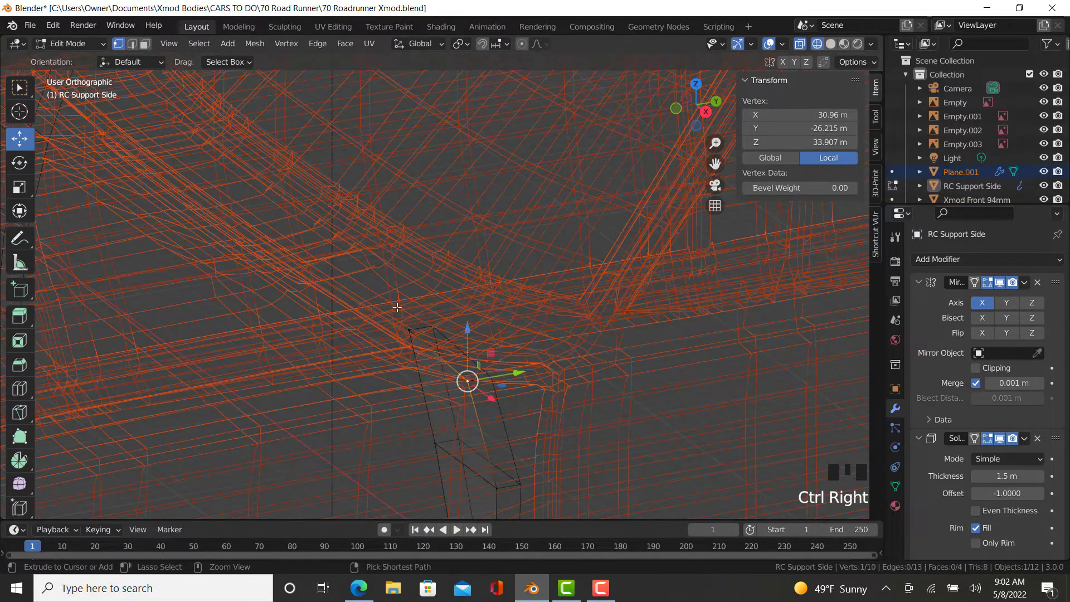
ctrl+right_click(411, 330)
key(shift+z)
middle_drag(413, 332, 563, 193)
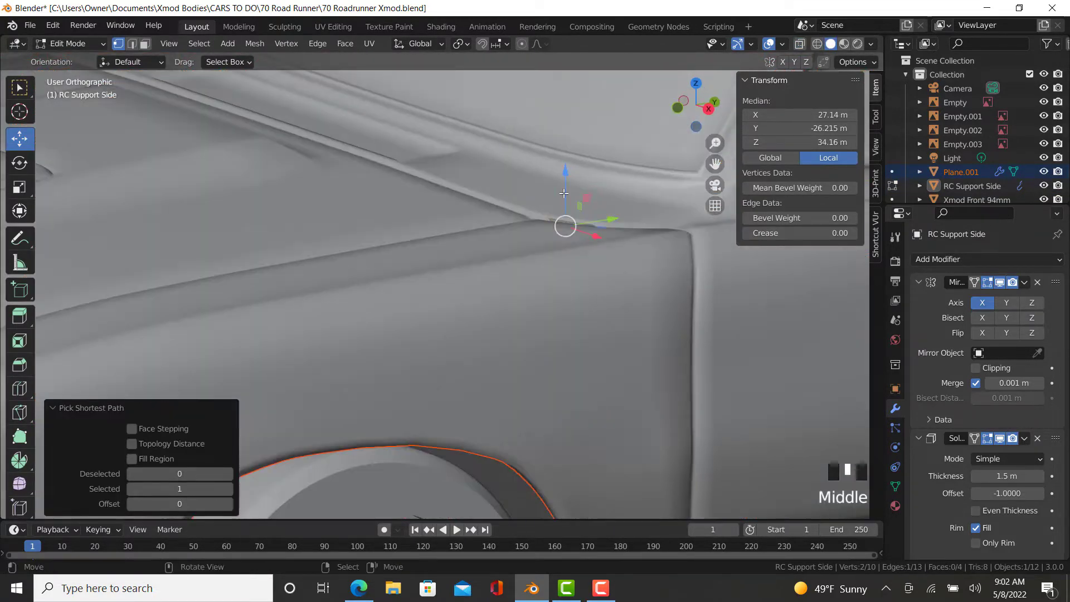
drag(564, 173, 567, 179)
key(Tab)
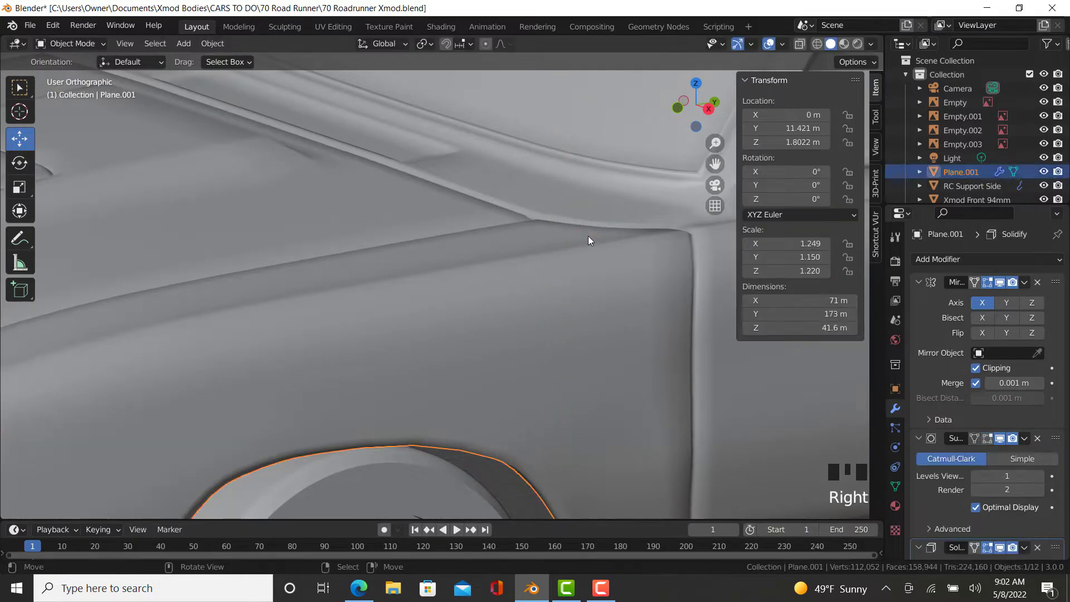
- Reopen the side support in Edit Mode and move its bottom outer vertex inward along X to 31.914 m
scroll(587, 235, down, 5)
middle_drag(560, 319, 363, 245)
right_click(365, 249)
middle_drag(414, 277, 319, 359)
key(Tab)
scroll(424, 342, up, 7)
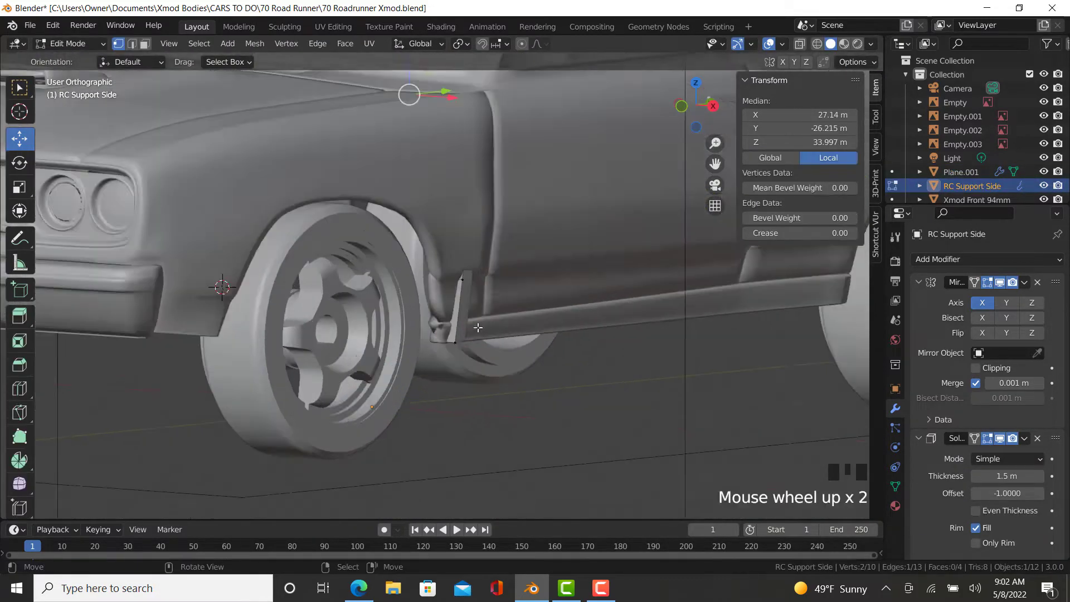
right_click(423, 342)
middle_drag(424, 343, 445, 368)
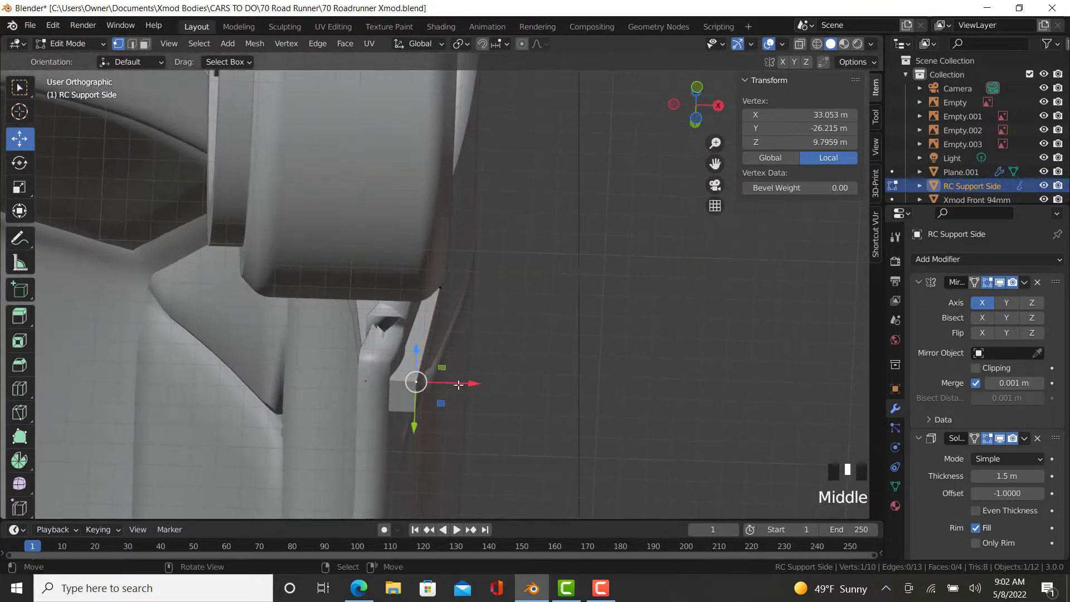
key(shift+z)
scroll(366, 385, up, 2)
mouse_move(493, 374)
mouse_down()
mouse_move(469, 370)
mouse_move(455, 381)
mouse_up()
key(shift+z)
scroll(424, 369, down, 13)
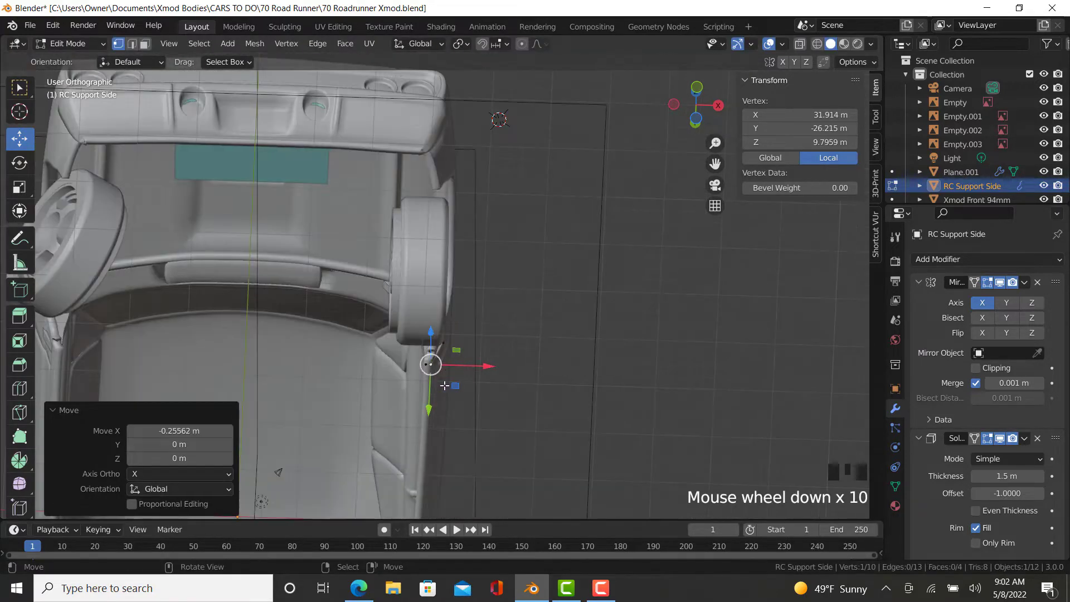
shift+middle_drag(437, 370, 520, 269)
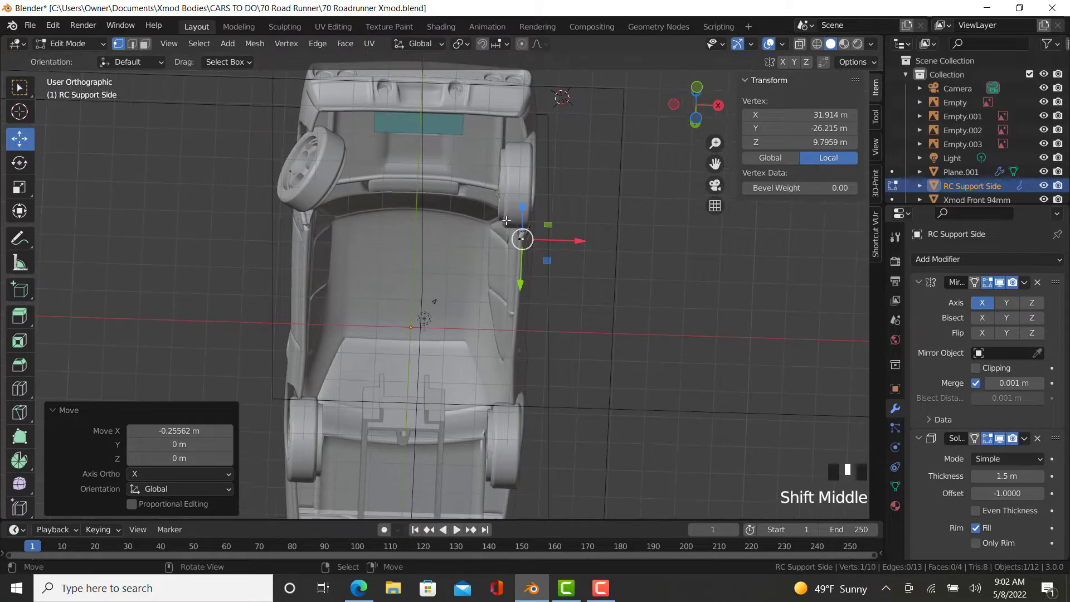
- Select the middle vertices on the side support's inner edge and move them outward along X, ending with a 0.28547 m move
middle_drag(506, 220, 563, 224)
scroll(562, 223, up, 2)
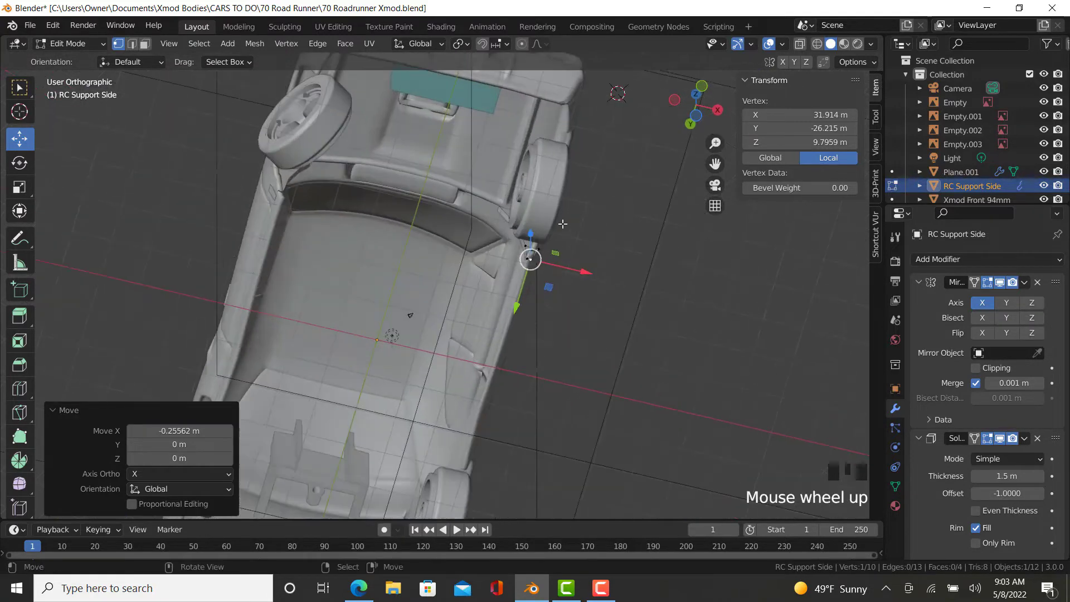
scroll(552, 225, up, 4)
middle_drag(520, 262, 496, 259)
scroll(490, 259, up, 4)
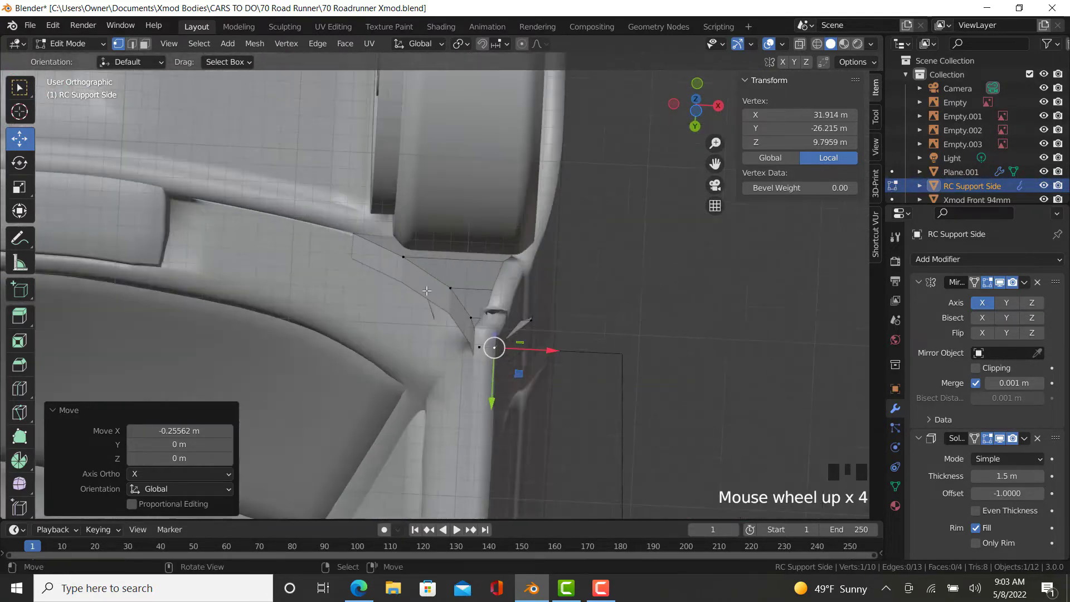
right_click(402, 257)
ctrl+right_click(450, 288)
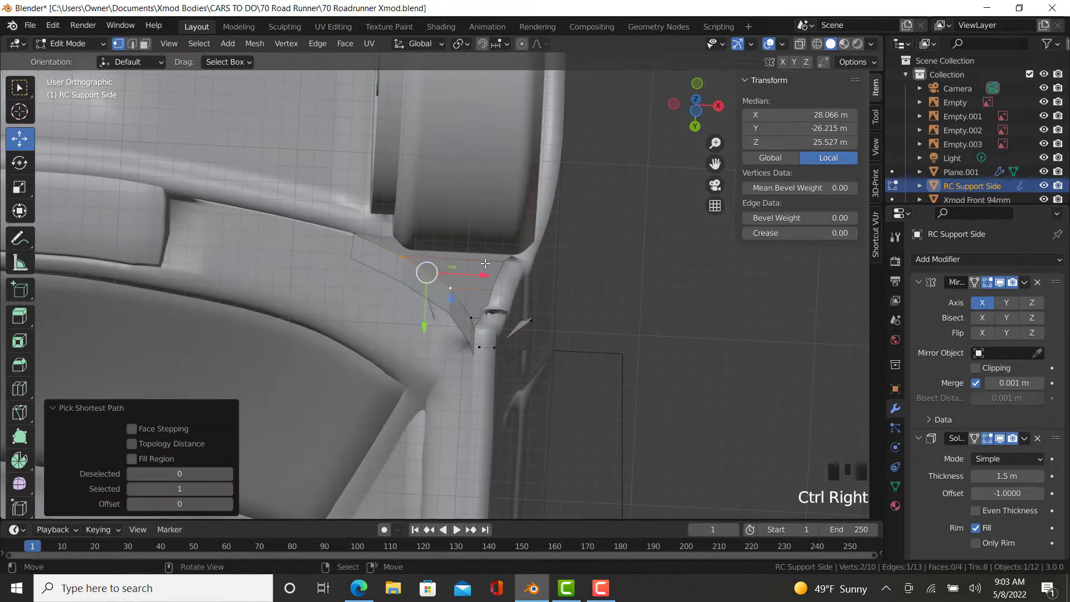
drag(472, 274, 502, 293)
ctrl+right_click(471, 317)
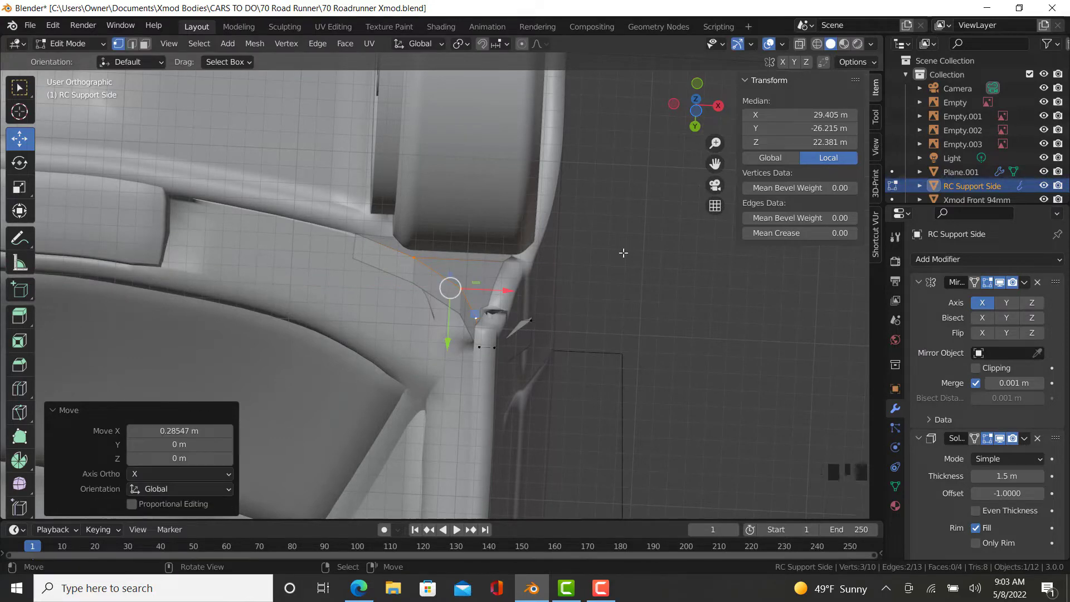
- Move the side support's outer vertex above the rocker panel inward along X and leave Edit Mode
key(Tab)
scroll(556, 300, down, 6)
middle_drag(556, 300, 511, 284)
scroll(428, 319, up, 7)
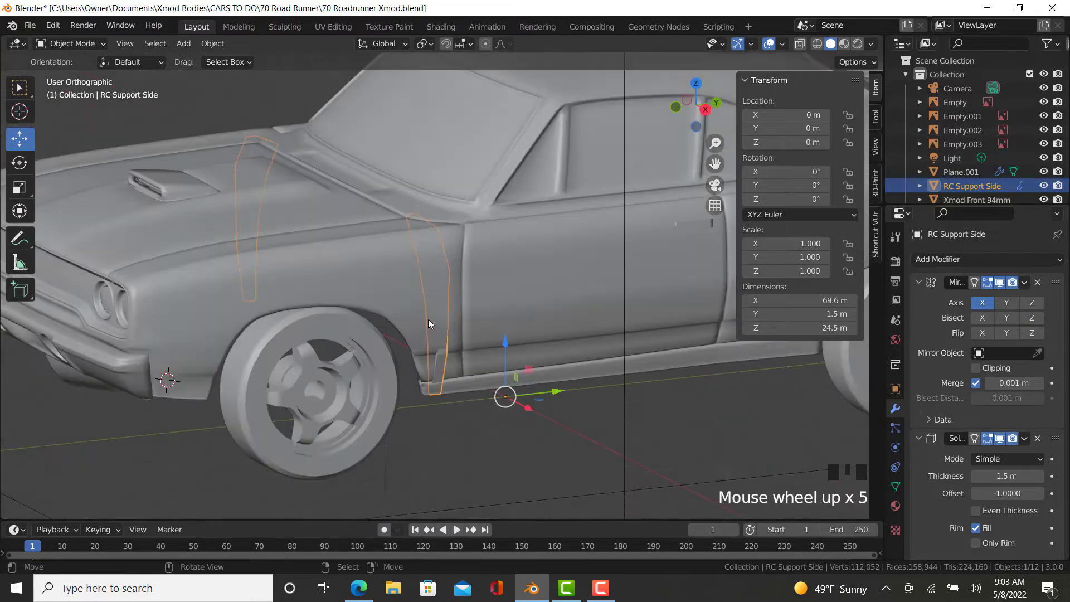
key(Tab)
scroll(457, 337, up, 5)
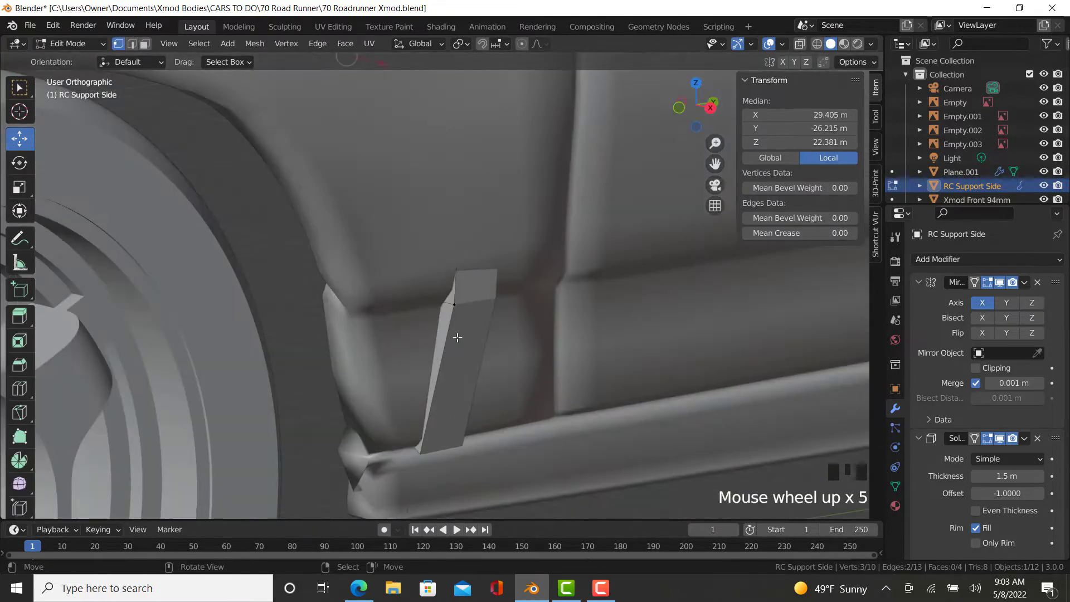
right_click(463, 304)
drag(488, 314, 472, 316)
key(Tab)
- Duplicate the side support's whole geometry in Edit Mode along Y to 18.768 m, just ahead of the rear wheel
scroll(467, 407, down, 11)
middle_drag(467, 407, 659, 320)
mouse_move(521, 379)
middle_down()
mouse_move(599, 326)
mouse_move(660, 373)
mouse_move(414, 377)
mouse_move(543, 367)
mouse_move(539, 381)
middle_up()
key(Tab)
key(a)
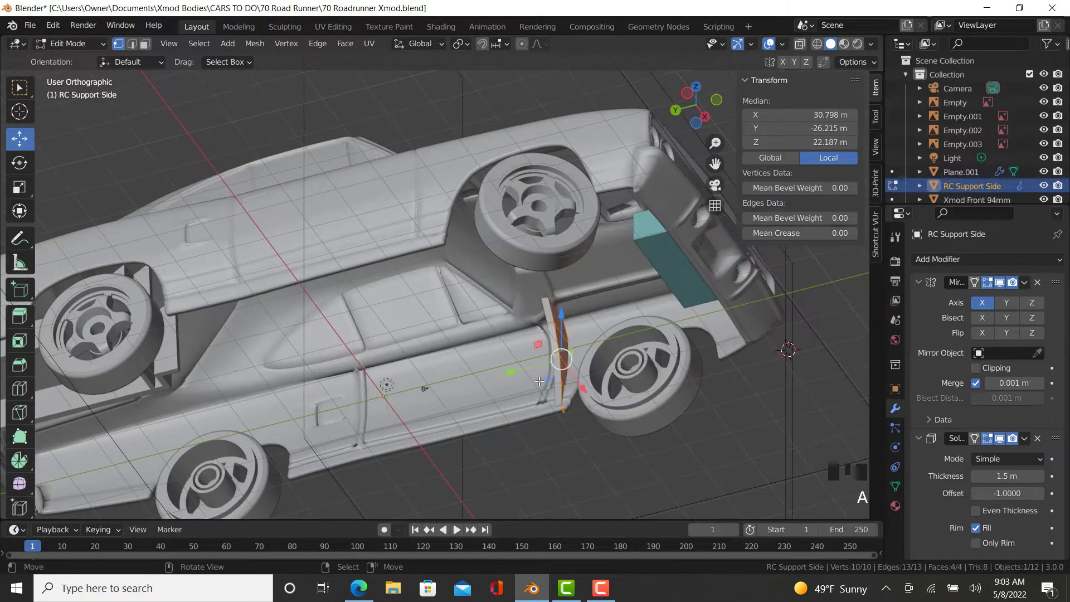
key(shift+d)
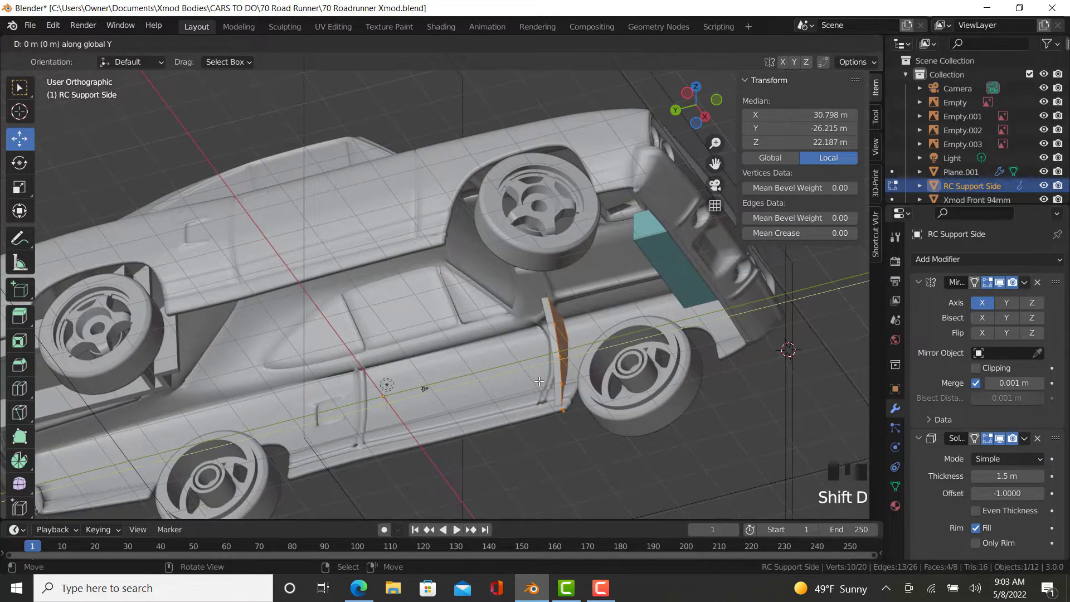
click(340, 446)
- Select the rear side support's bottom outer vertex and move it 0.68685 m inward along X
mouse_move(356, 441)
middle_down()
mouse_move(549, 370)
mouse_move(516, 383)
mouse_move(473, 323)
mouse_move(512, 321)
middle_up()
scroll(516, 382, up, 5)
scroll(516, 382, up, 3)
click(439, 403)
scroll(440, 405, up, 3)
key(z)
middle_drag(472, 400, 442, 412)
key(shift+z)
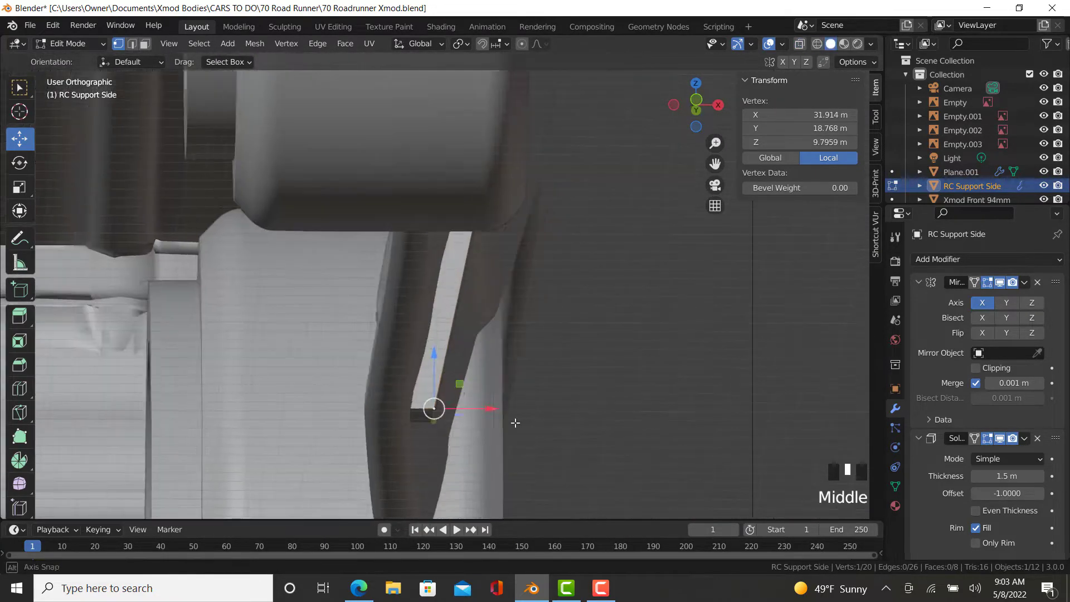
drag(486, 407, 453, 425)
- Select the rear side support's next outer vertex above the bottom one and move it 0.71026 m inward along X
middle_drag(453, 424, 492, 317)
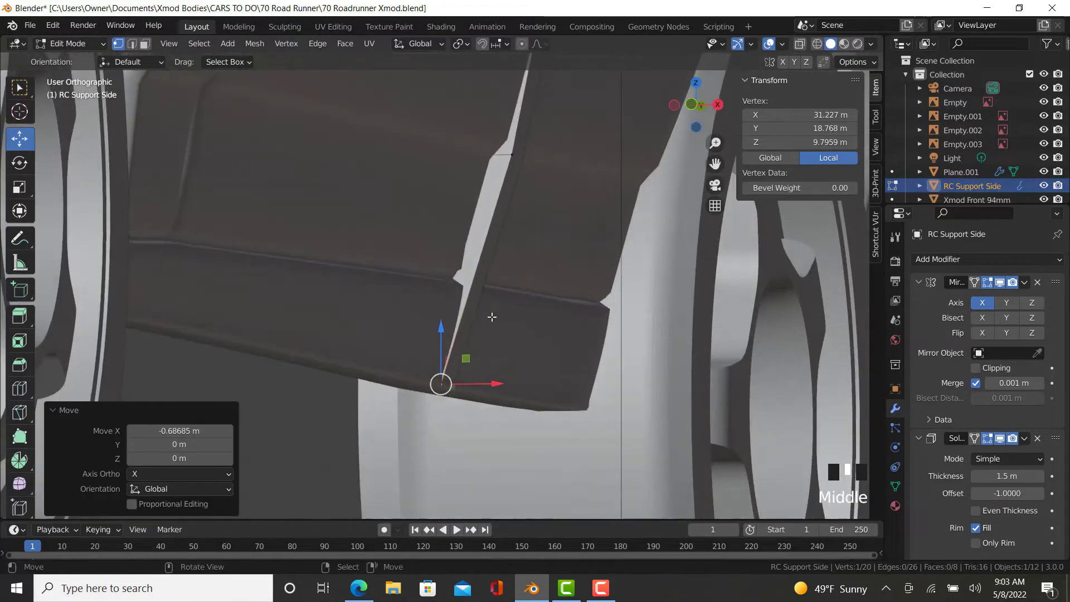
click(509, 157)
key(shift+z)
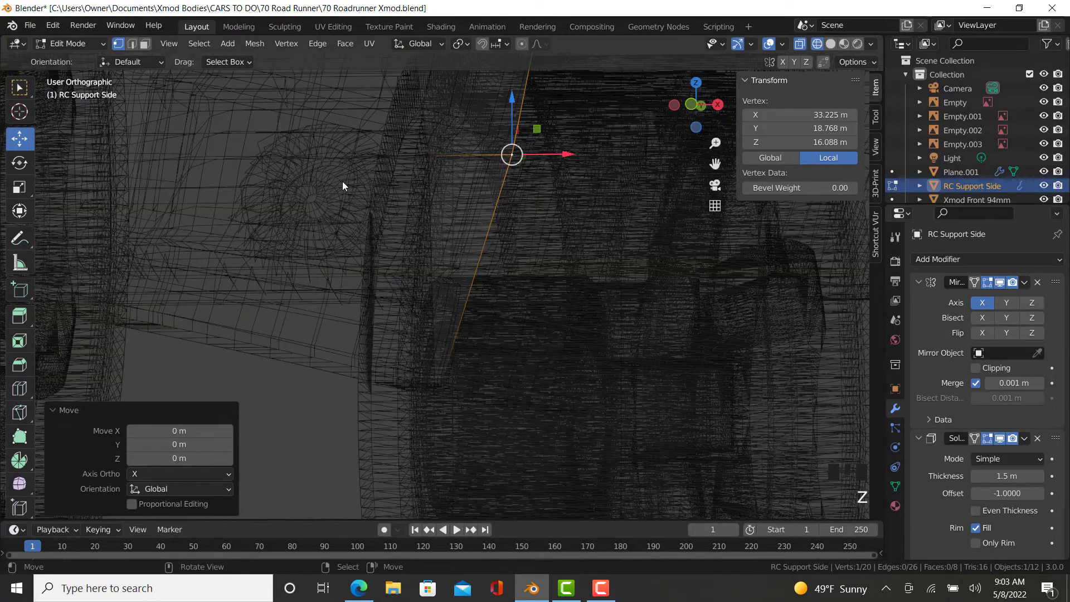
key(shift+z)
drag(566, 153, 542, 166)
- Add a single loop cut across the rear side support's lowest section with a slide factor of -0.023
key(shift+z)
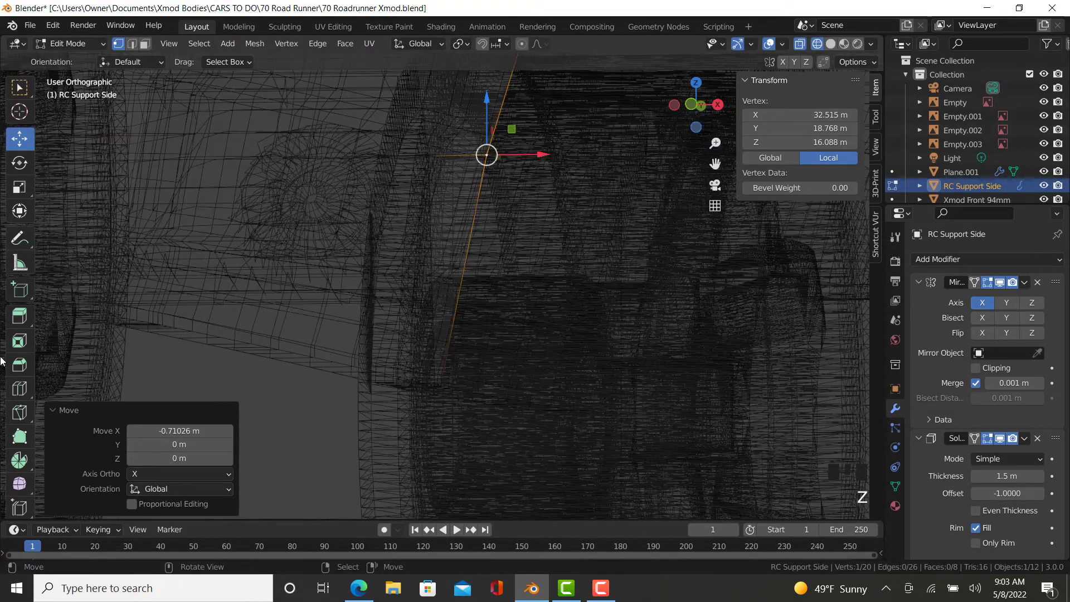
click(20, 388)
click(447, 290)
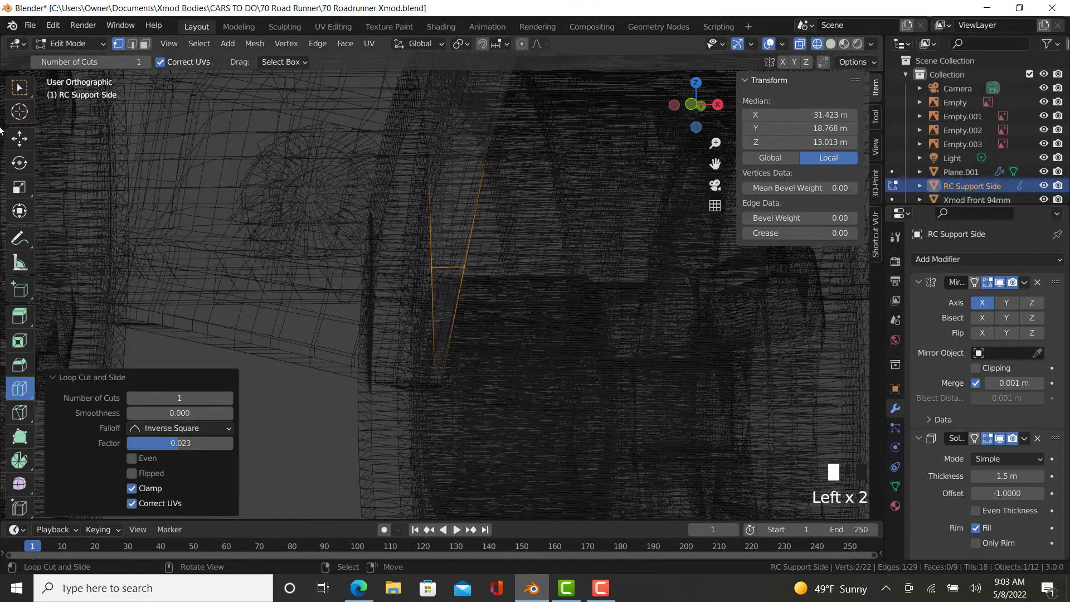
click(20, 139)
key(z)
click(495, 290)
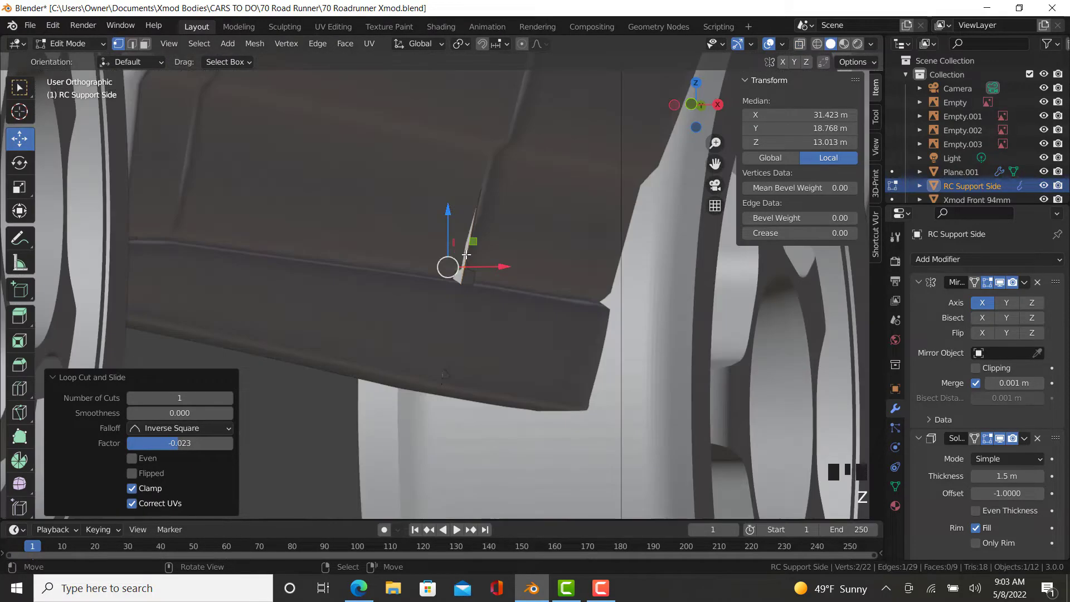
- Move the new cut's outer vertex inward along X, and edge-slide the whole cut by a factor of 0.070
right_click(467, 267)
drag(511, 261, 502, 267)
key(shift+z)
ctrl+right_click(443, 267)
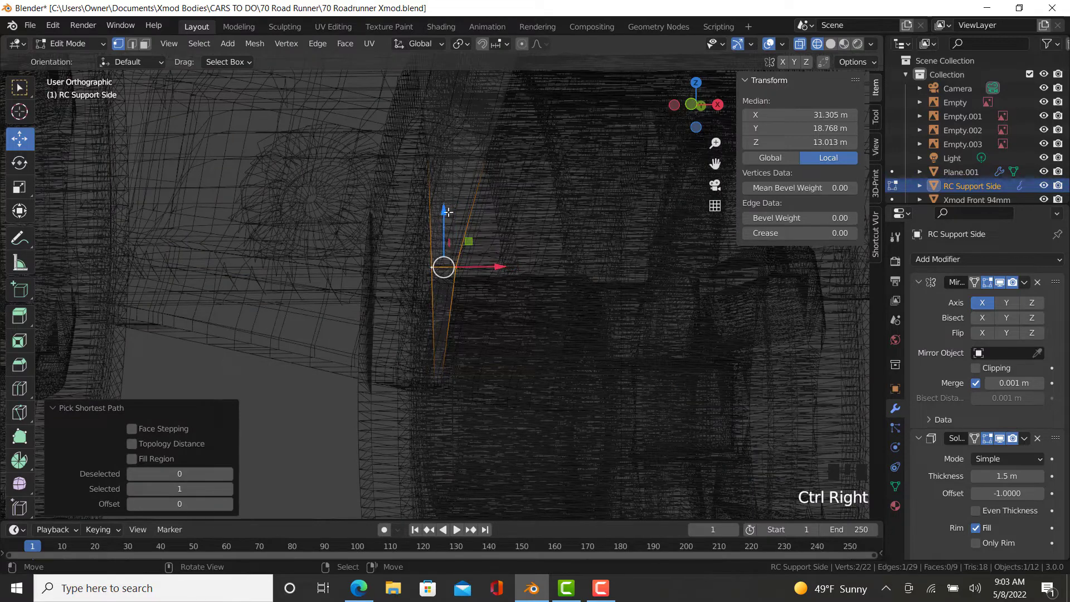
key(g)
key(g)
click(503, 233)
key(shift+z)
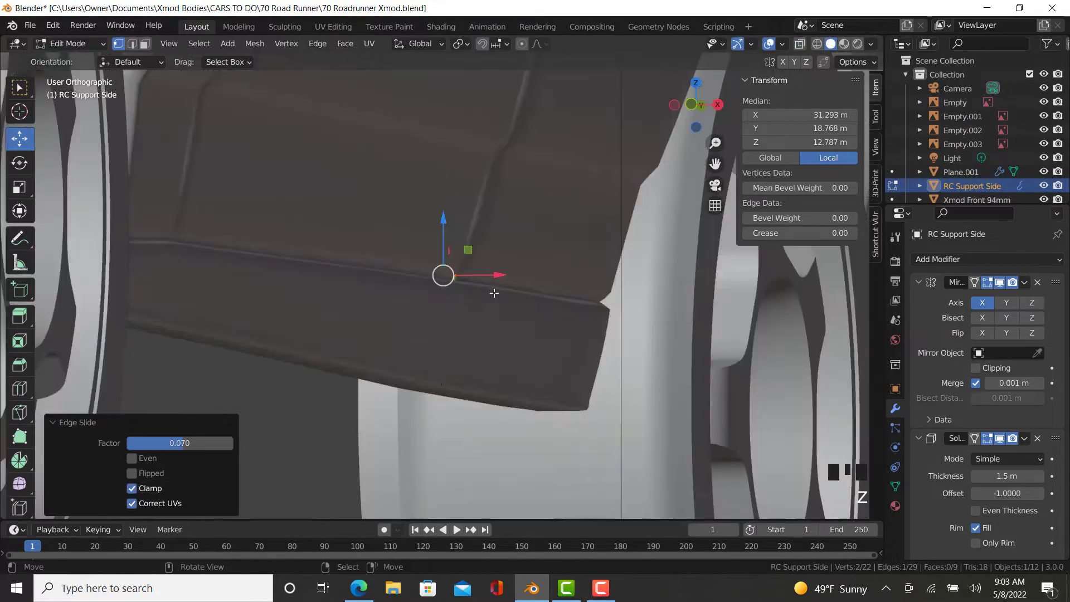
- Select the outer vertex of the rear side support's new cut and move it 0.12643 m inward along X
click(454, 275)
drag(500, 274, 505, 276)
key(z)
scroll(641, 201, down, 1)
shift+middle_drag(564, 189, 421, 398)
key(z)
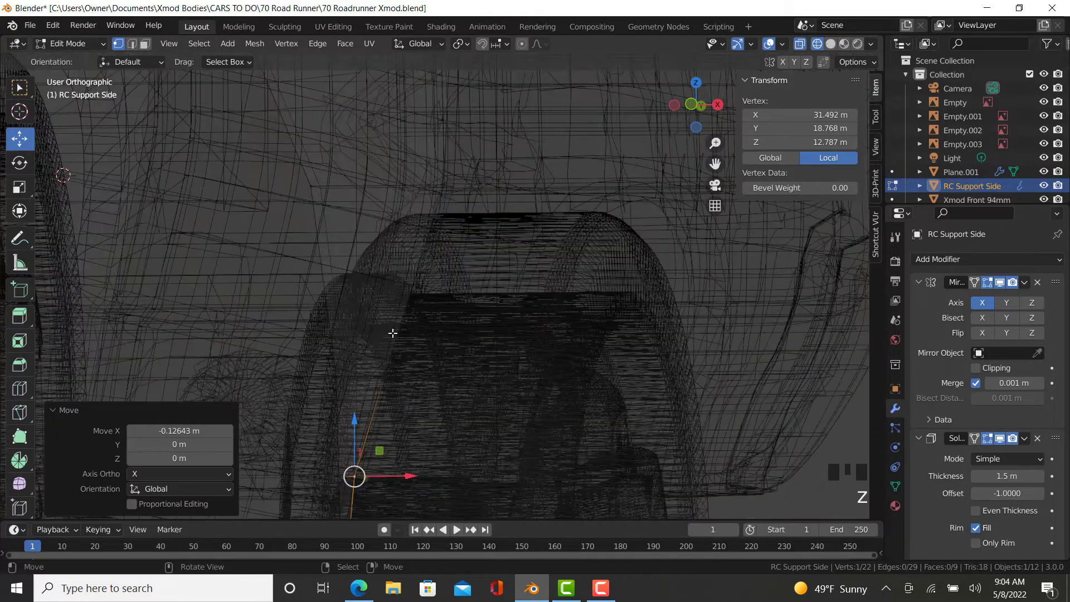
- Select the two outer vertices of the rear side support's upper section and move them 0.37906 m inward along X
right_click(409, 333)
scroll(399, 342, down, 3)
key(z)
mouse_move(424, 347)
middle_down()
mouse_move(435, 353)
mouse_move(432, 323)
middle_up()
middle_drag(422, 248, 308, 323)
right_click(450, 164)
ctrl+right_click(450, 255)
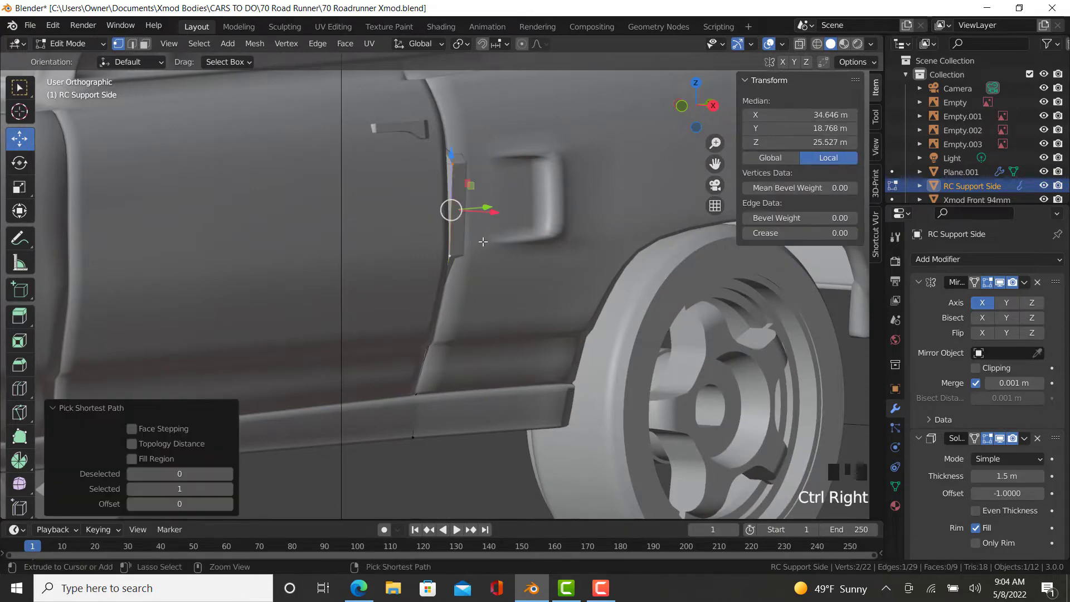
middle_drag(505, 249, 511, 217)
scroll(512, 218, up, 2)
drag(463, 209, 454, 220)
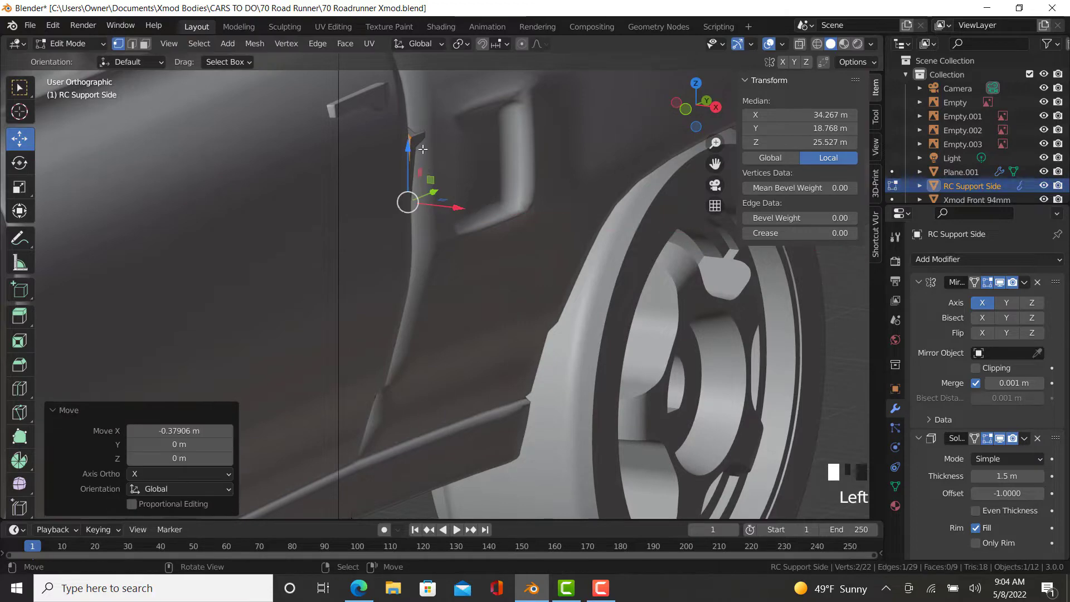
- Select the upper of those two outer vertices and move it 0.581 m inward along X
right_click(411, 136)
drag(461, 145, 401, 136)
scroll(420, 155, down, 5)
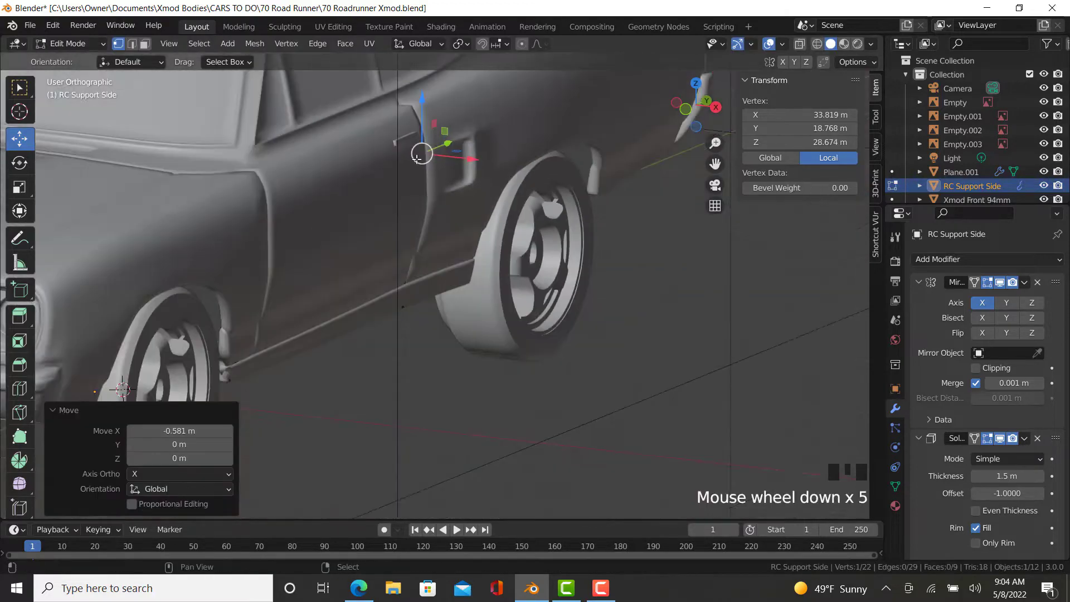
- Select the whole RC Support Side mesh and move it -3.3579 m along Y in the right view
key(z)
right_click(346, 193)
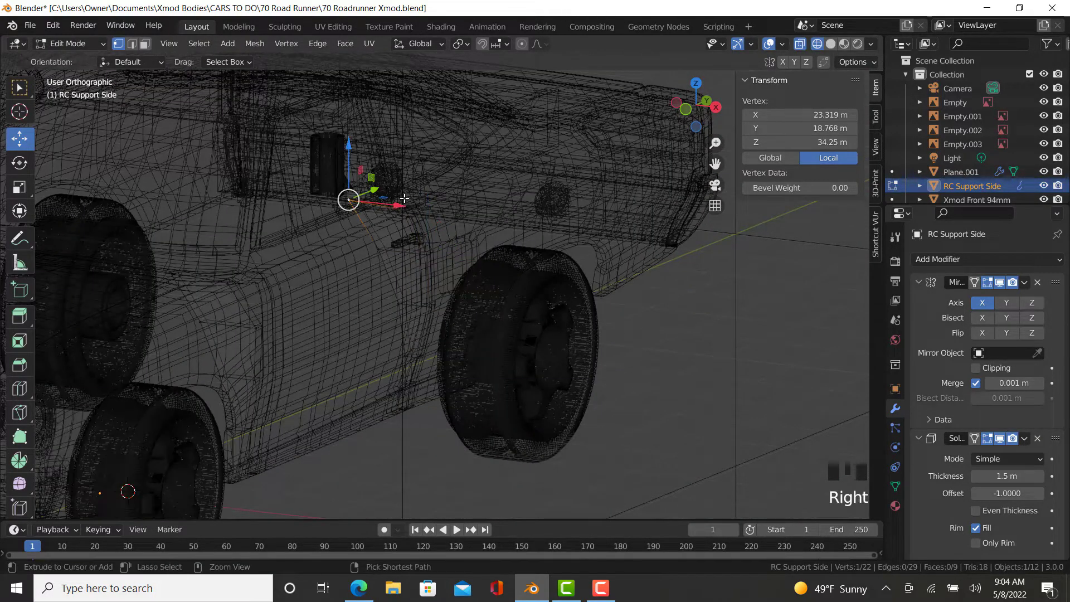
ctrl+right_click(404, 198)
key(KP_3)
shift+middle_drag(463, 205, 474, 256)
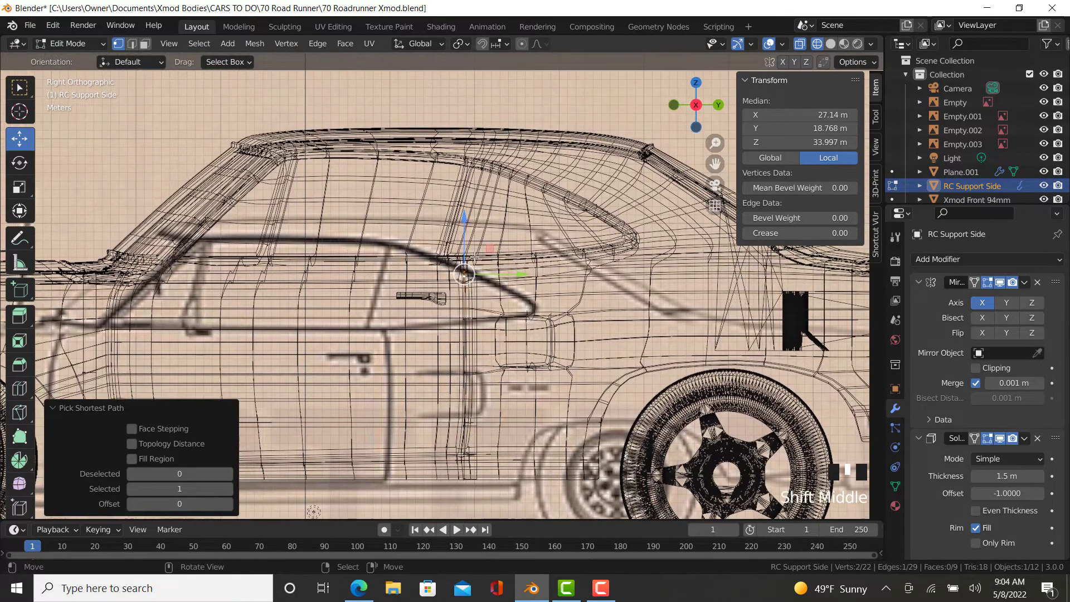
scroll(474, 258, up, 4)
scroll(463, 295, down, 4)
key(a)
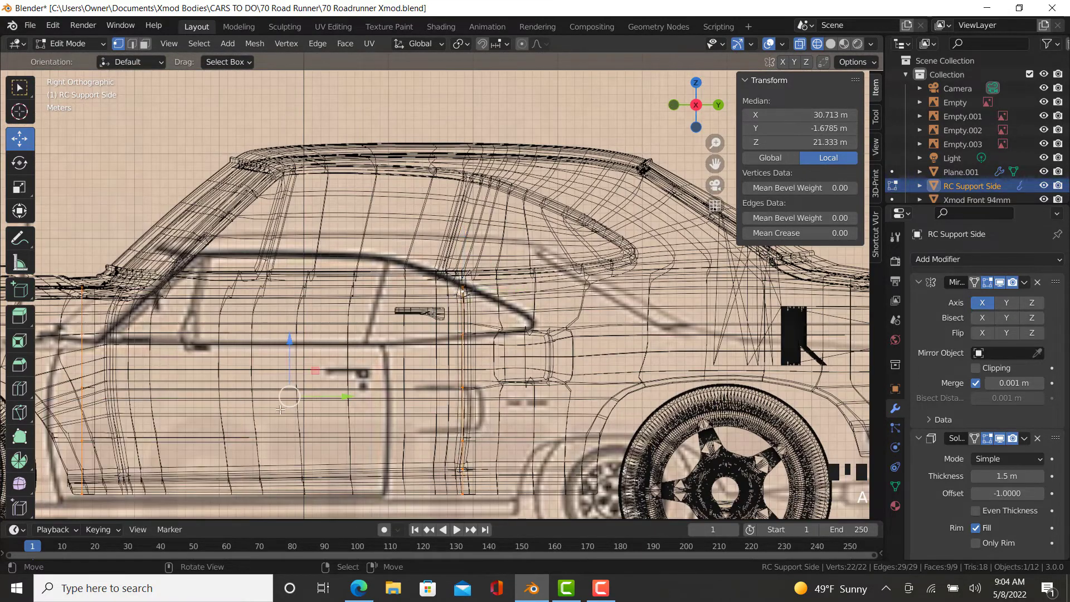
drag(337, 398, 308, 414)
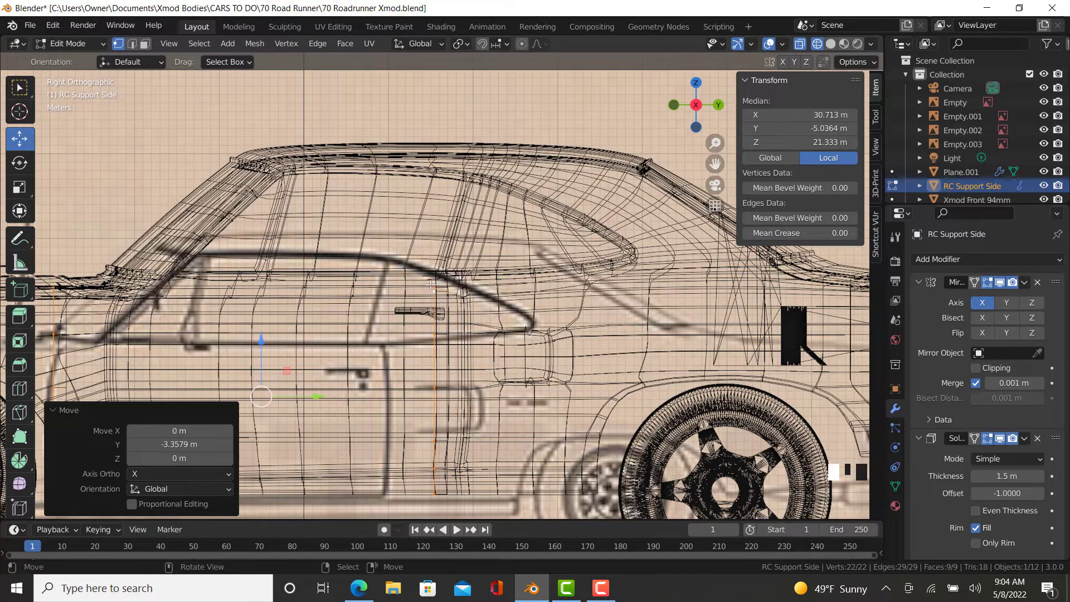
- Move the whole side support mesh slightly inward along X, checking it from below the body
key(z)
click(499, 316)
mouse_move(498, 316)
middle_down()
mouse_move(640, 334)
mouse_move(400, 298)
middle_up()
middle_drag(428, 397, 445, 246)
scroll(449, 240, up, 2)
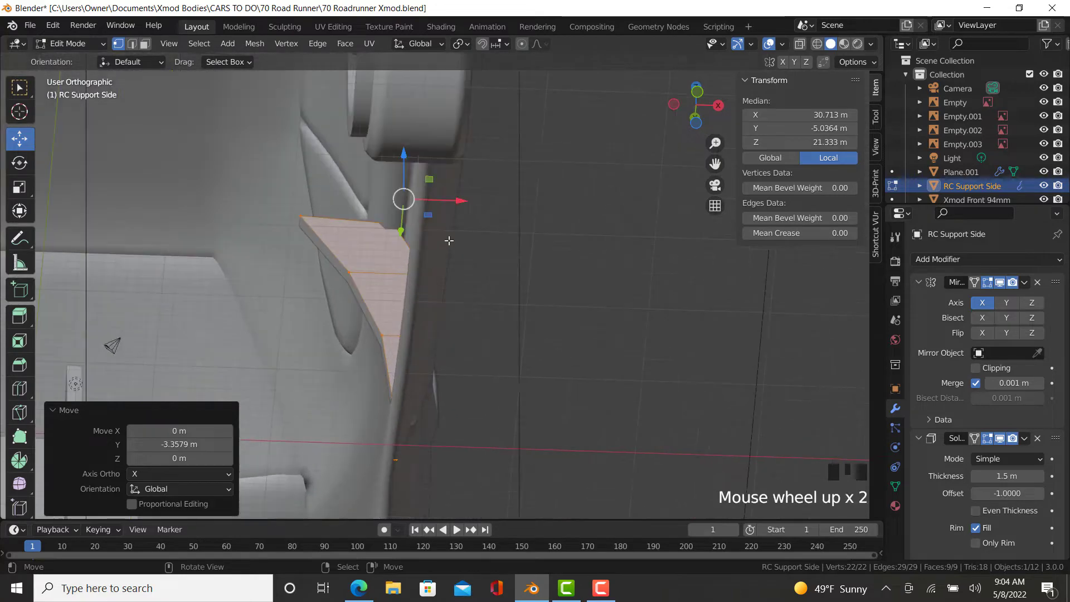
drag(451, 200, 446, 206)
- Select the rear side support's top edge and move it up to the roof, 4.5825 m along Y and 16.118 m along Z
right_click(399, 223)
ctrl+right_click(297, 217)
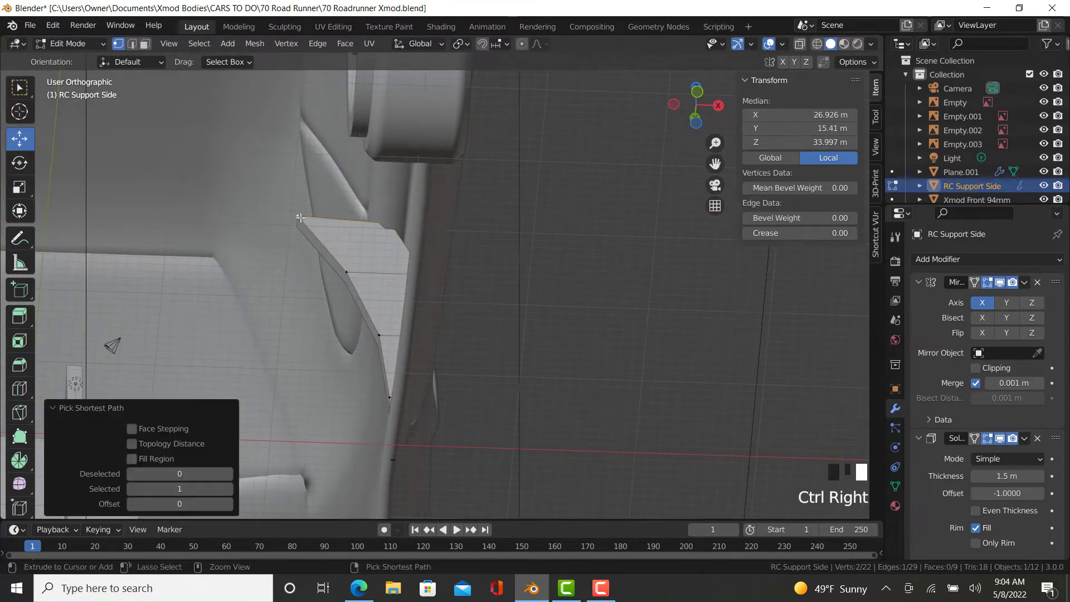
key(KP_3)
scroll(420, 257, down, 3)
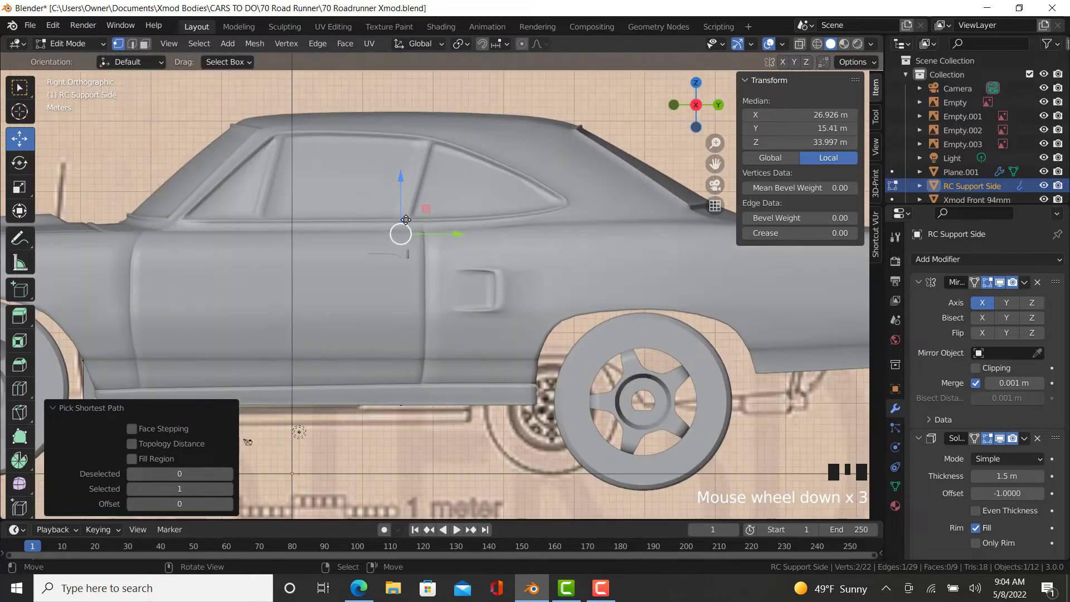
drag(406, 220, 440, 130)
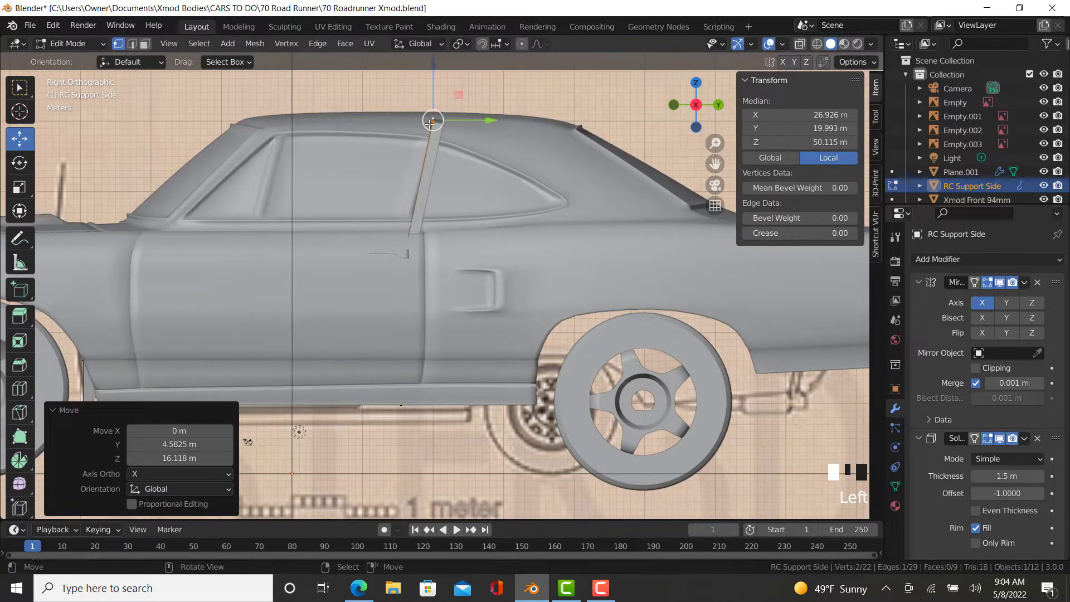
- Move the rear side support's top edge inward along X and adjust its height to fit beneath the roof
middle_drag(440, 130, 445, 127)
scroll(448, 128, up, 4)
drag(448, 128, 306, 155)
click(306, 156)
drag(311, 109, 306, 112)
middle_drag(379, 304, 389, 258)
- Edge-slide the rear support's crosswise edge below the window toward the roof, and move its outer vertex 1.5895 m outward along X
right_click(423, 320)
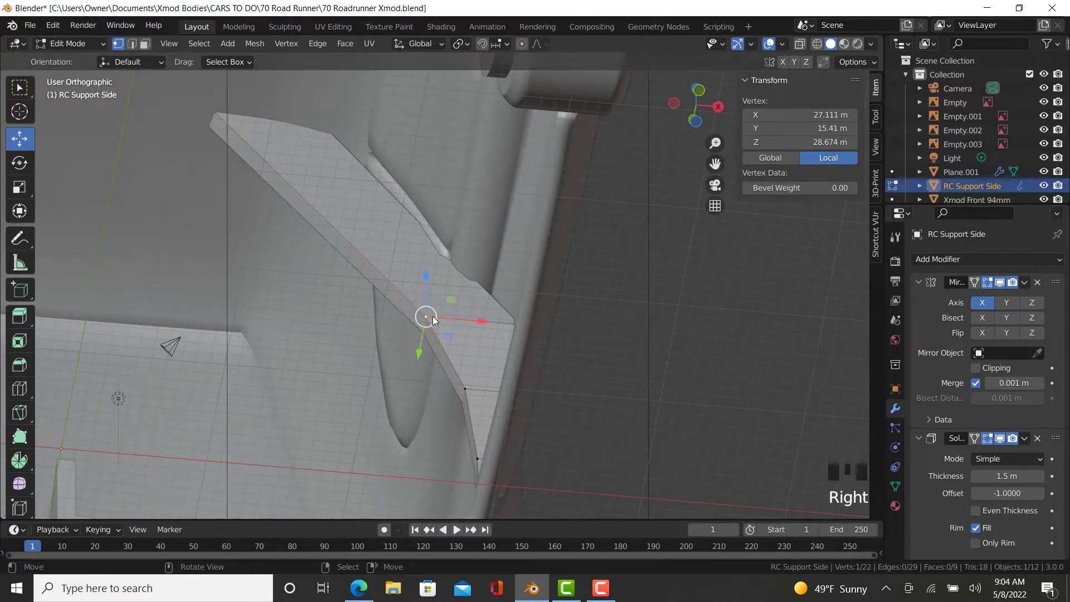
key(z)
click(531, 315)
ctrl+right_click(521, 320)
key(z)
click(614, 362)
key(g)
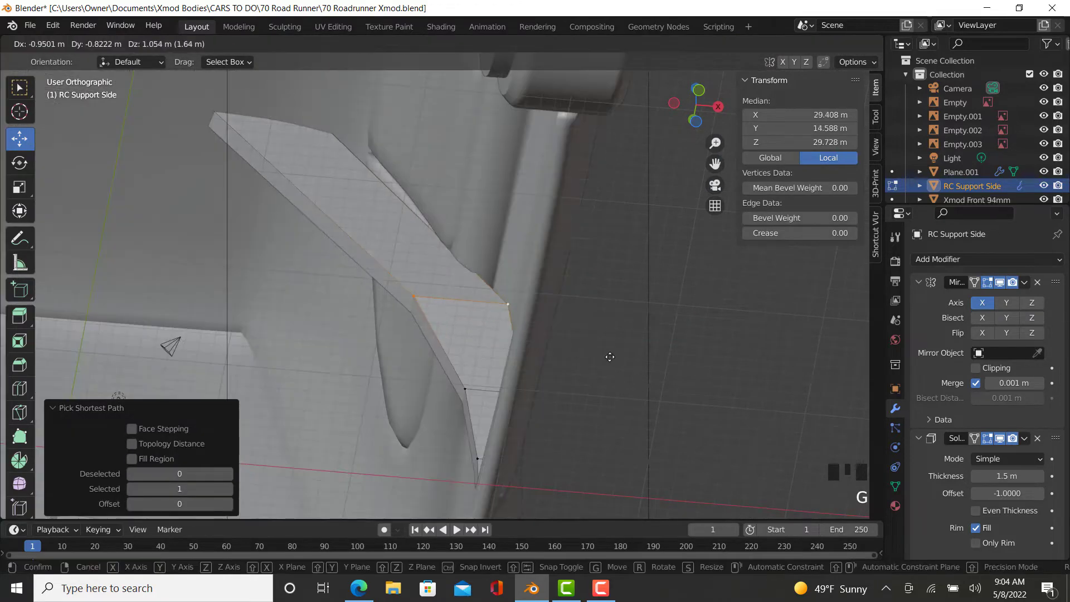
key(g)
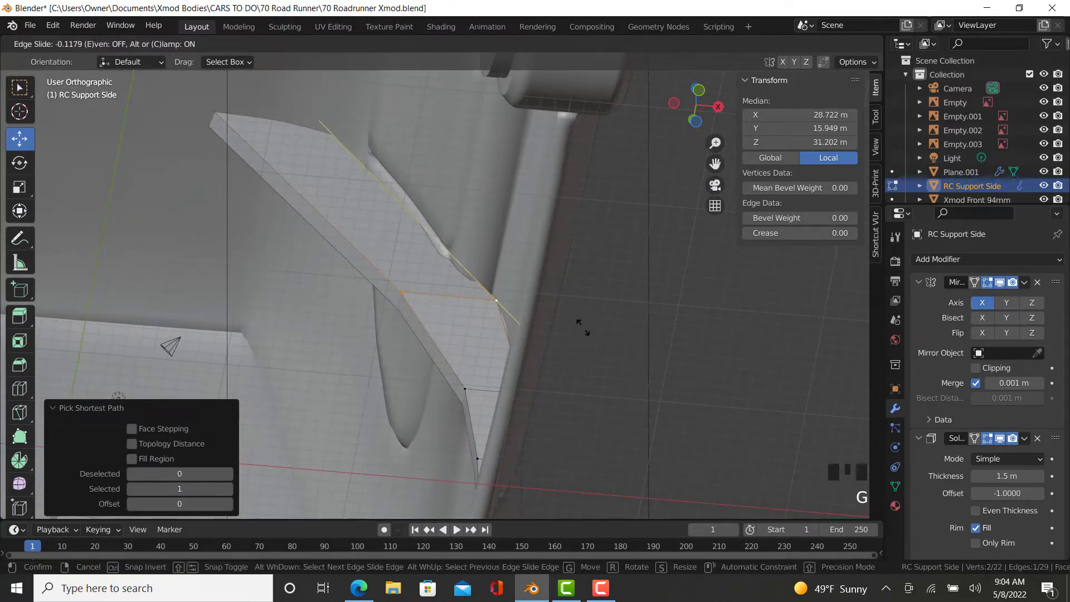
click(572, 318)
right_click(481, 284)
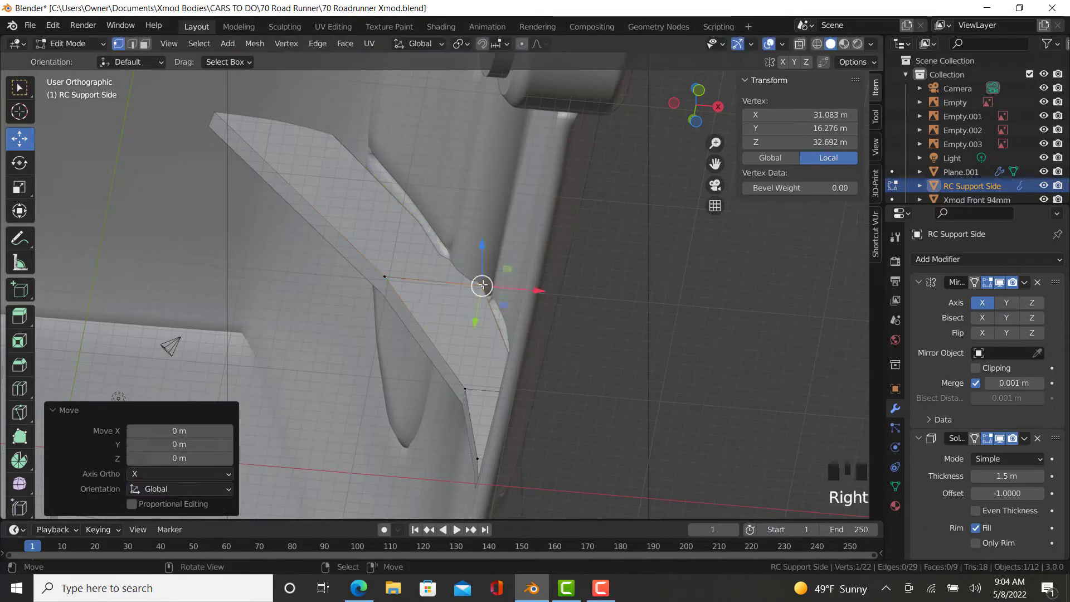
drag(525, 292, 533, 291)
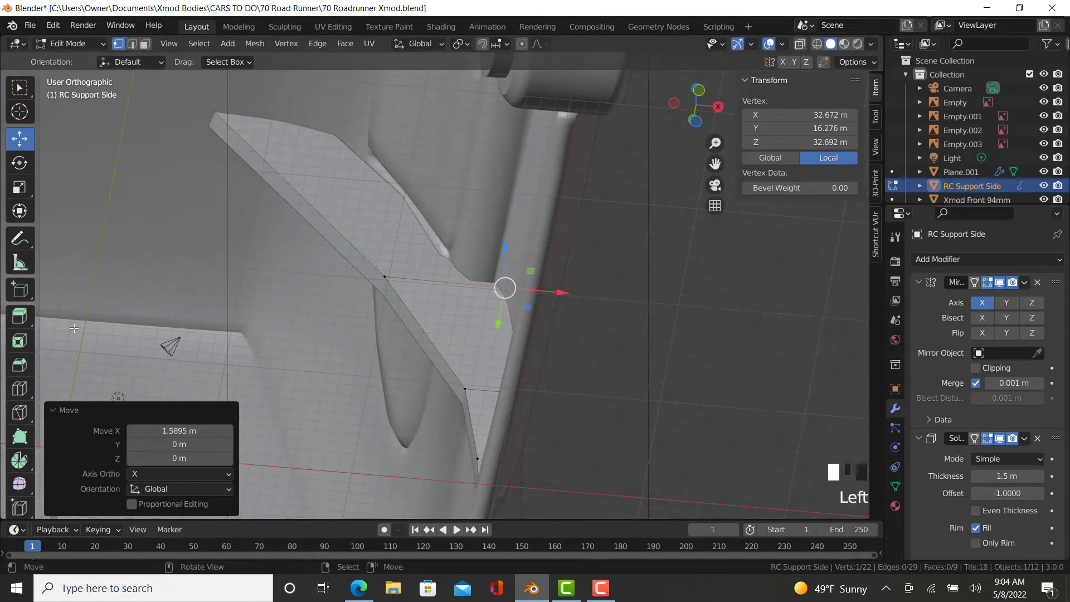
- Add a loop cut just above that edge with a slide factor of 0.892, and vertex-slide its outer vertex inward by 0.212
click(20, 388)
drag(355, 234, 390, 278)
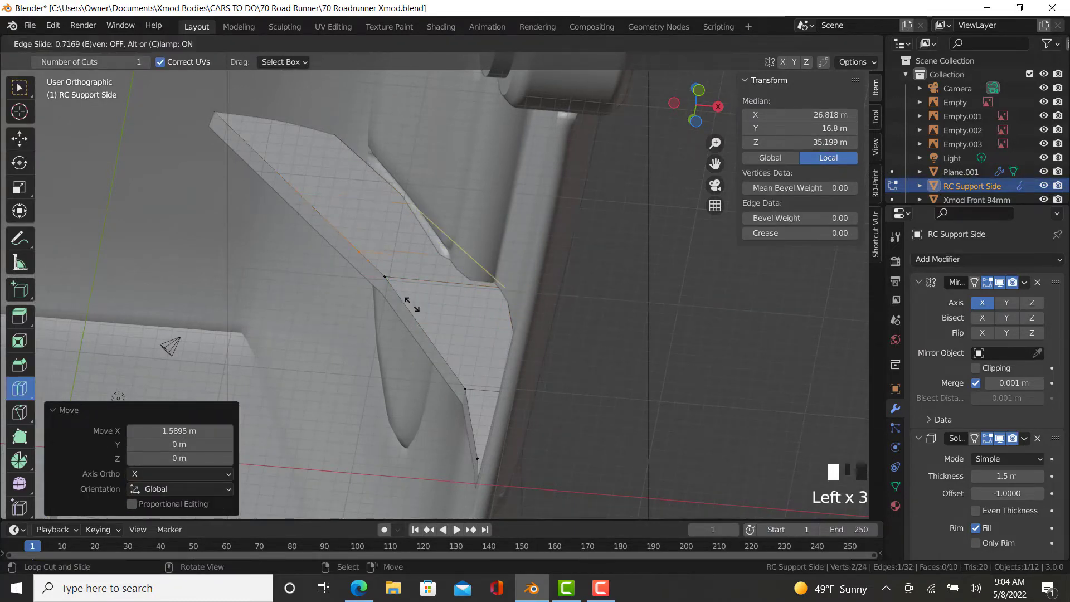
drag(421, 320, 422, 322)
click(19, 142)
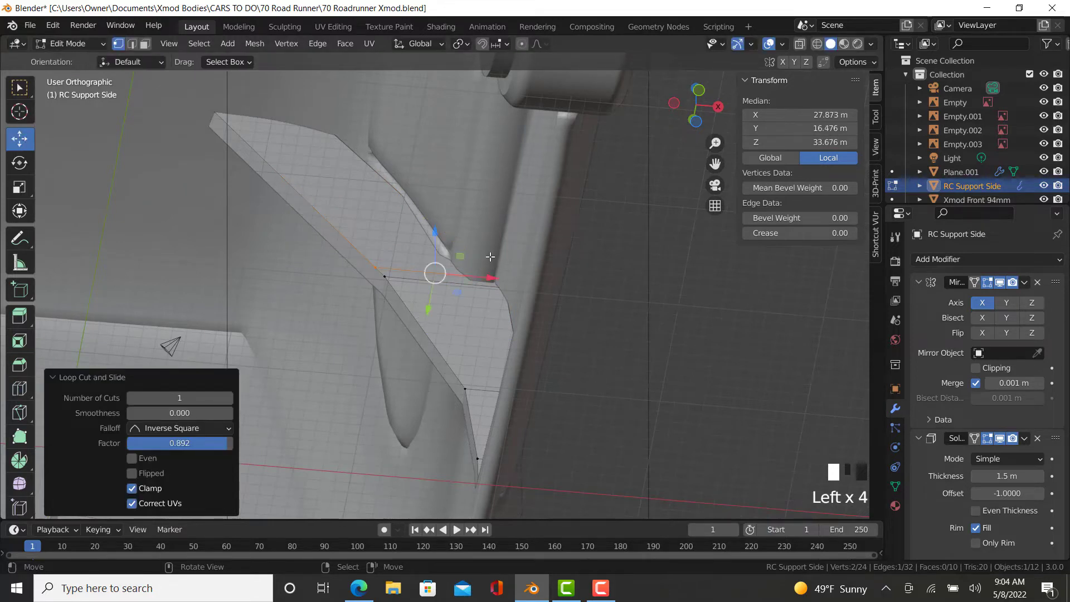
right_click(496, 277)
key(g)
key(g)
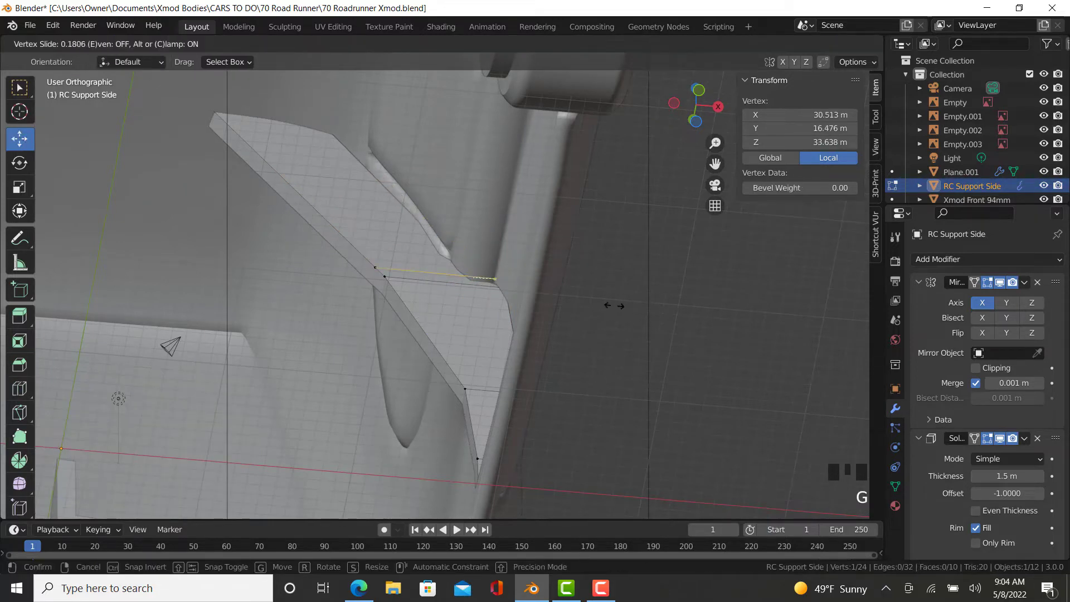
click(616, 305)
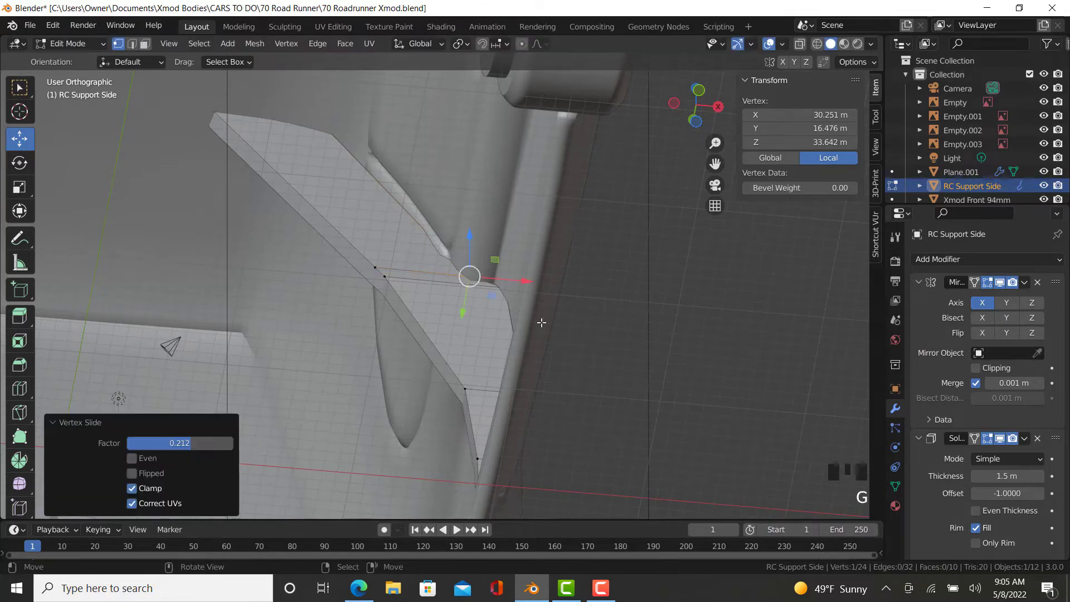
- Add a centred loop cut across the rear support's long window section and move it 1.4875 m outward along X
middle_drag(541, 322, 1, 329)
click(20, 388)
click(341, 195)
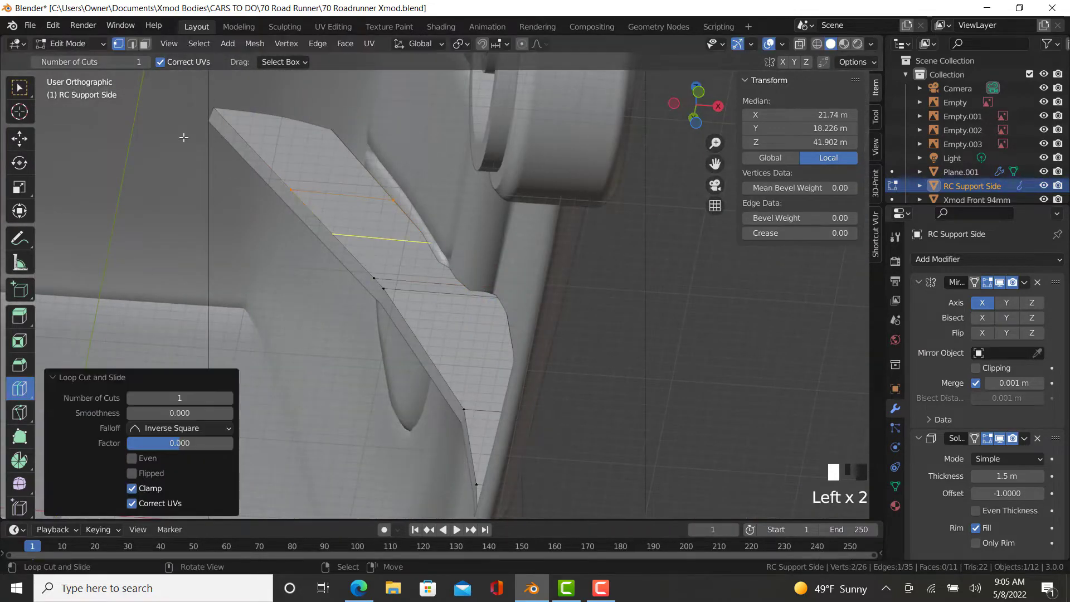
click(19, 138)
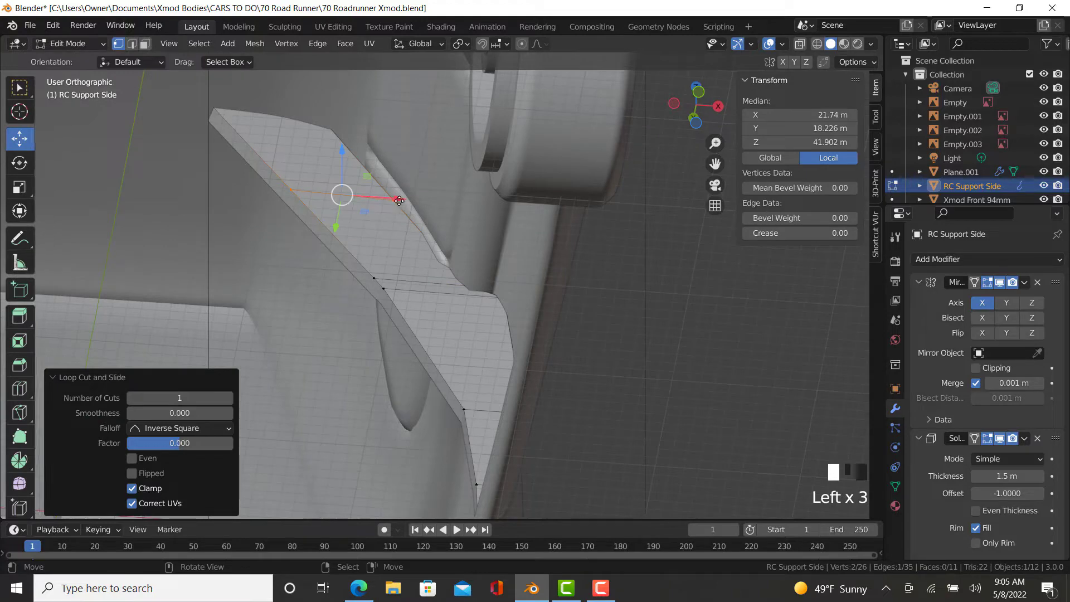
drag(399, 200, 417, 209)
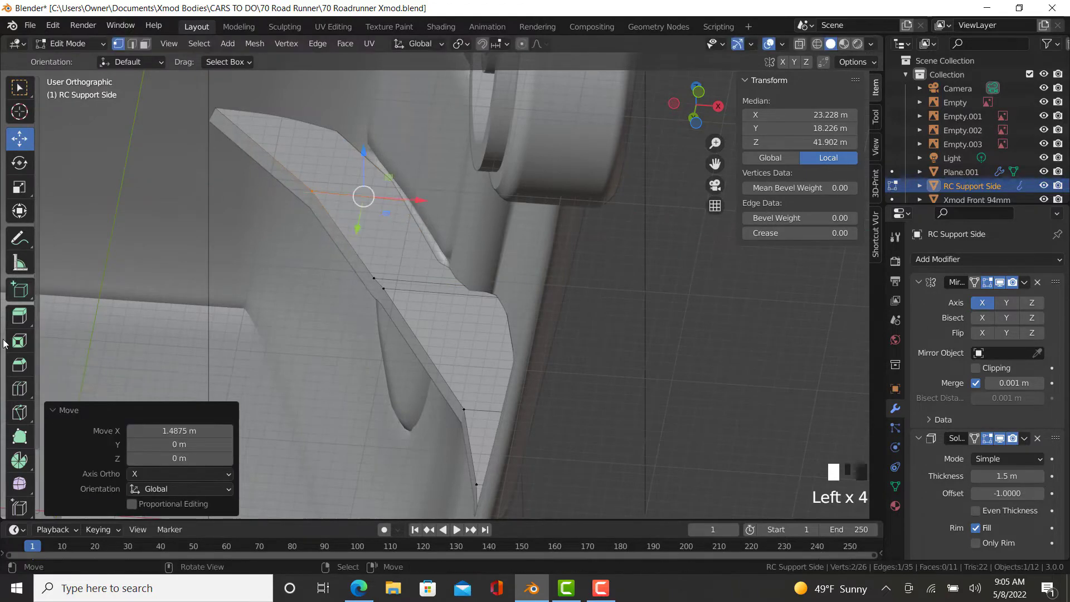
- Add another loop cut nearer the roof with a slide factor of -0.076 and move it 1.2244 m outward along X
click(20, 388)
click(312, 151)
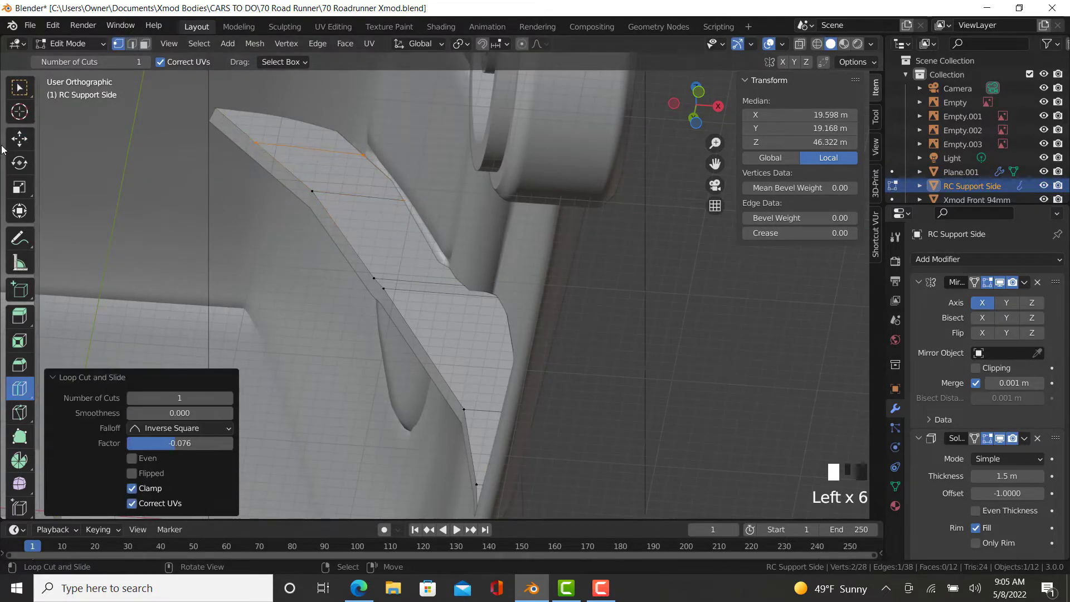
drag(349, 148, 388, 155)
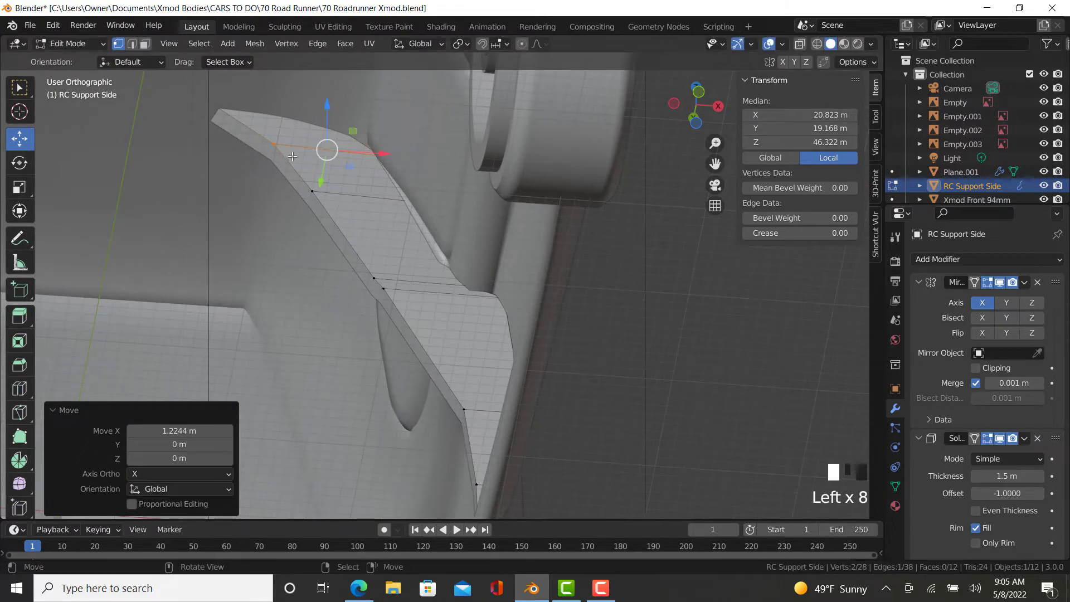
- Select the inner vertices along the rear support's upper section, adjust them along X, and leave mesh editing
right_click(276, 146)
scroll(291, 163, down, 4)
mouse_move(306, 169)
middle_down()
mouse_move(305, 179)
mouse_move(302, 167)
middle_up()
ctrl+right_click(348, 224)
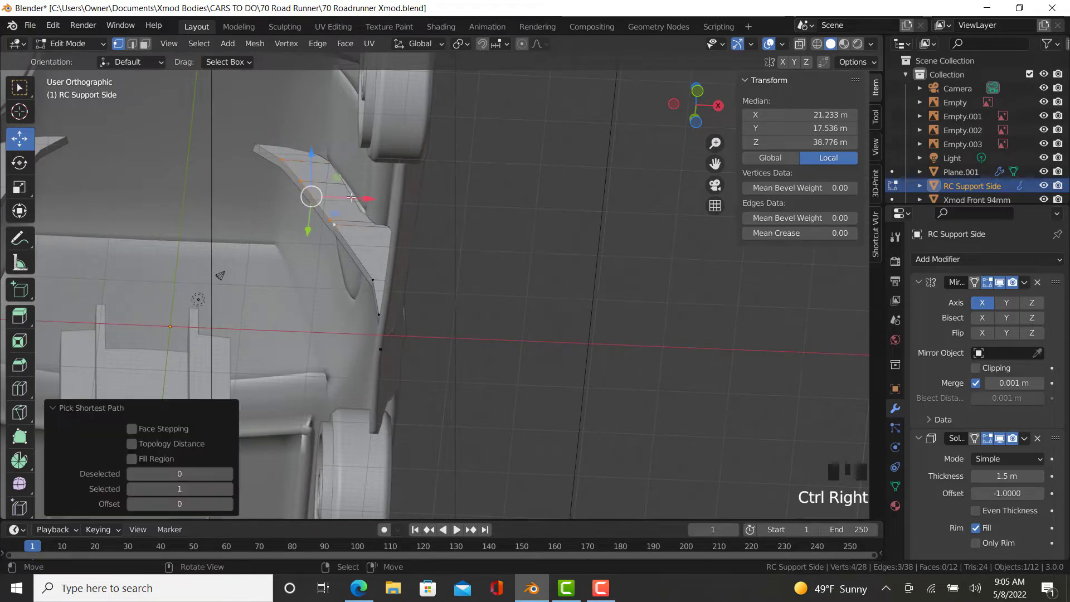
drag(359, 195, 372, 275)
right_click(312, 179)
ctrl+right_click(351, 223)
key(Tab)
- Append the RC Support Rear object from the template blend file into the scene
middle_drag(372, 276, 356, 316)
scroll(380, 440, up, 5)
right_click(367, 441)
middle_drag(366, 442, 517, 354)
scroll(516, 353, down, 4)
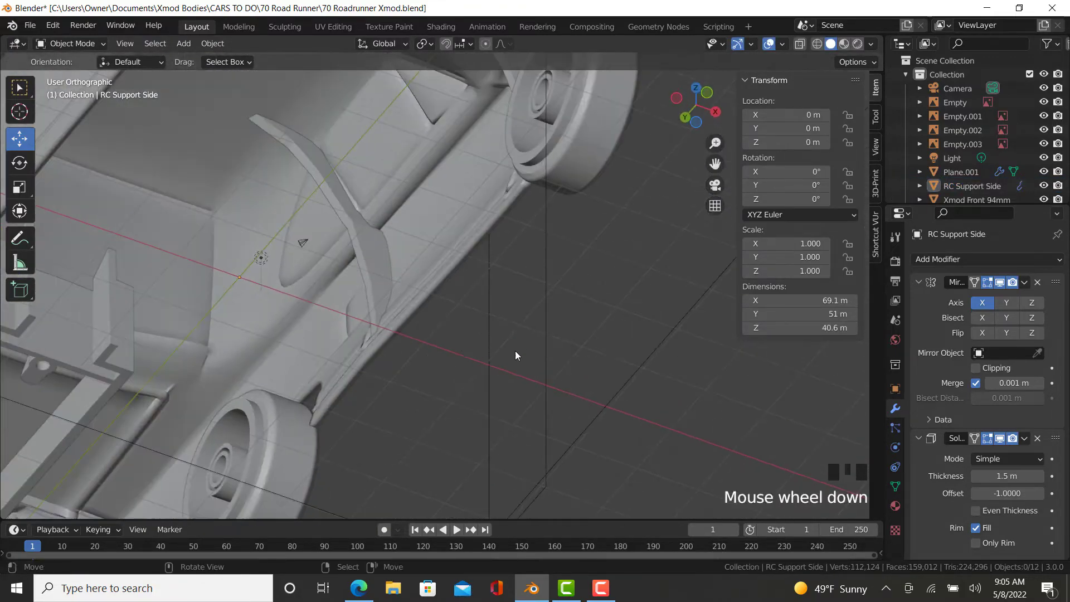
middle_drag(392, 373, 250, 334)
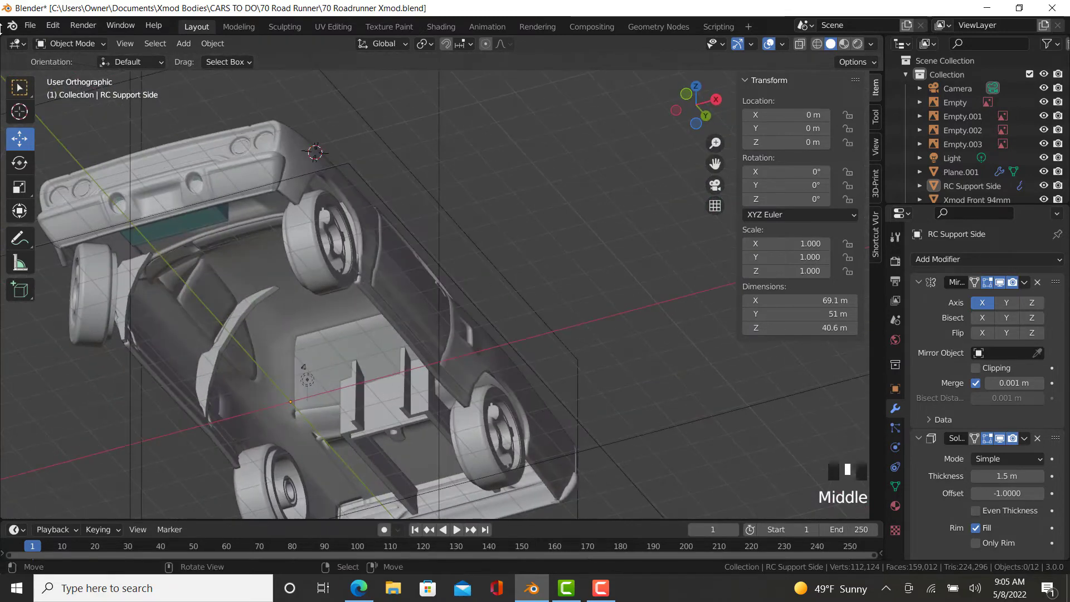
click(31, 26)
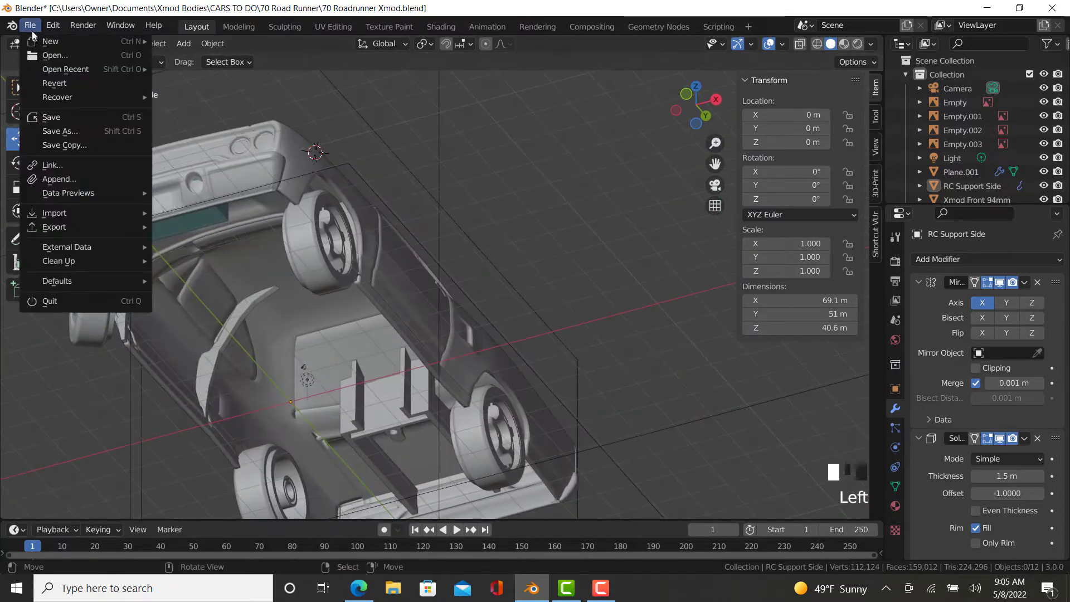
click(59, 179)
scroll(434, 318, down, 6)
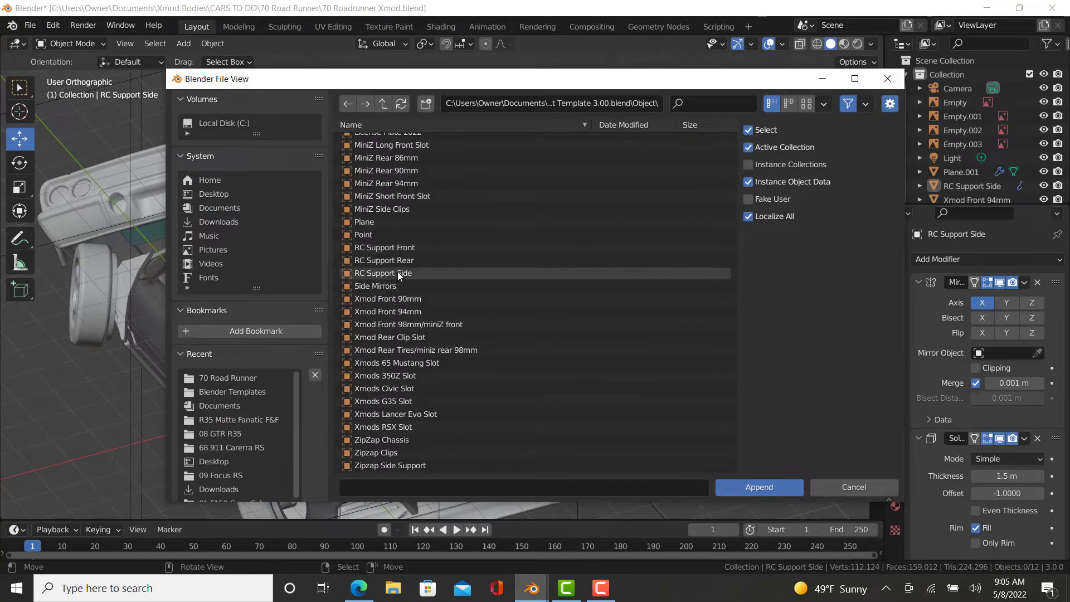
double_click(402, 260)
- Open the appended RC Support Rear for mesh editing and bring its selected outer edge near the rear quarter panel into view
middle_drag(405, 286, 228, 78)
right_click(428, 321)
scroll(426, 305, up, 3)
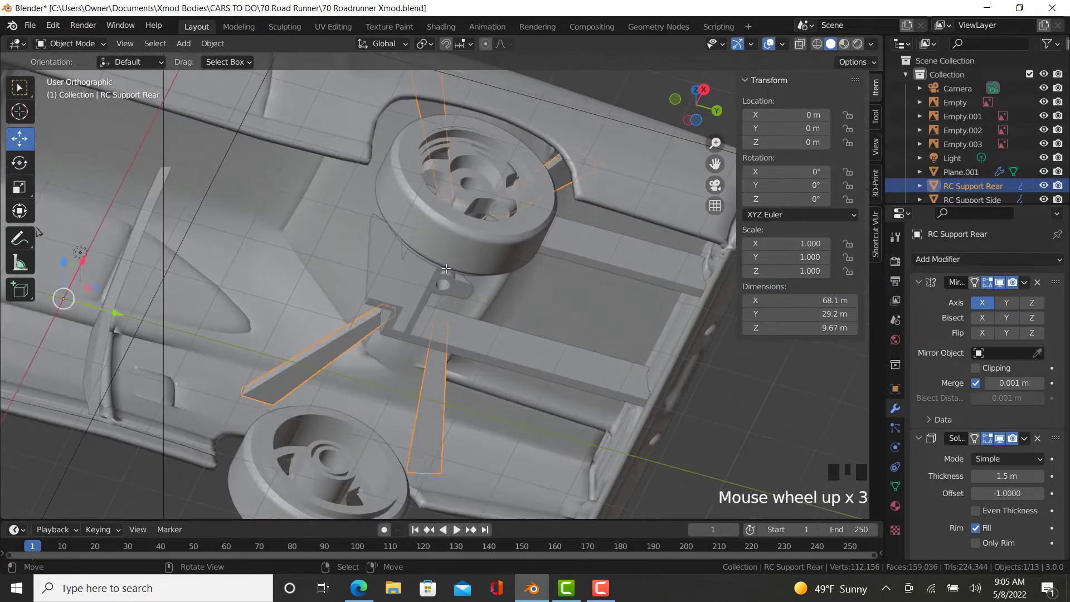
key(Tab)
middle_drag(426, 306, 315, 279)
scroll(318, 292, up, 2)
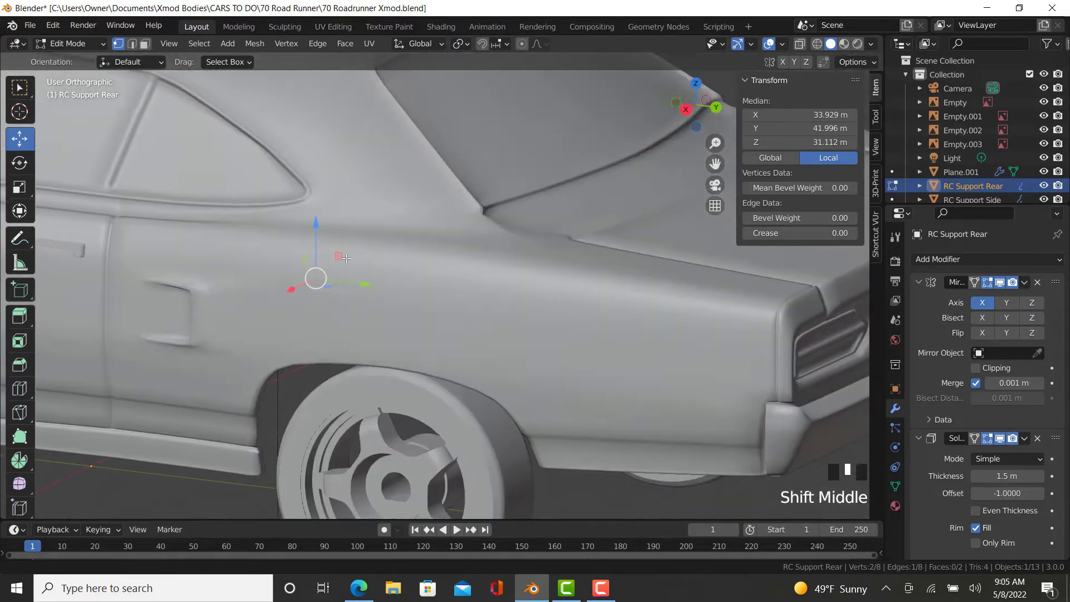
scroll(318, 311, up, 3)
key(z)
key(z)
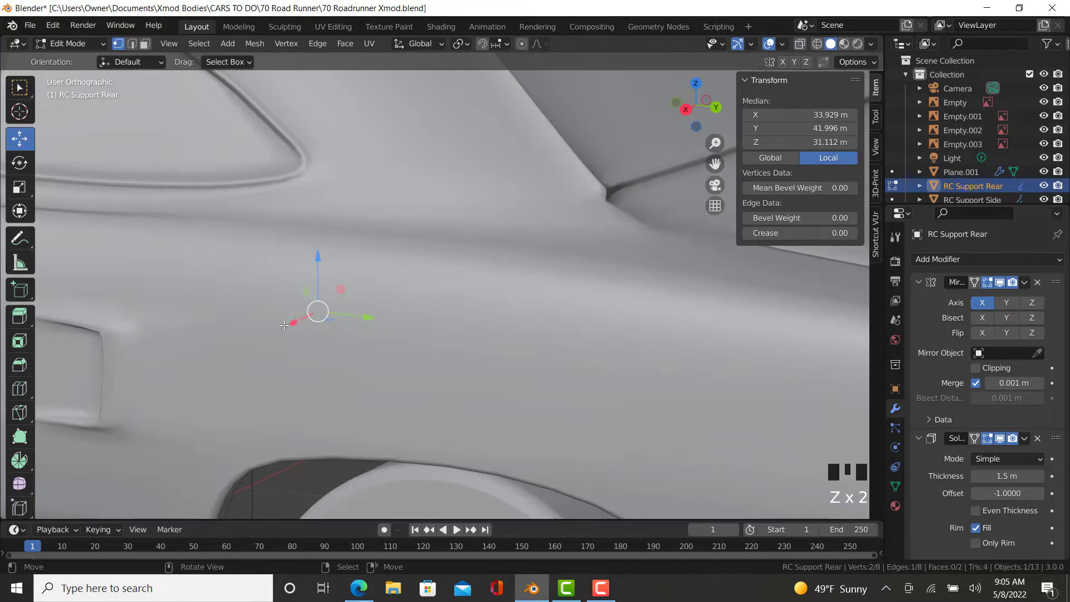
- Move the rear support's selected outer edge outward along X, raise it 3.3017 m along Z, and bring it 3.0247 m back inward
drag(289, 321, 272, 329)
drag(312, 260, 323, 214)
scroll(277, 283, up, 2)
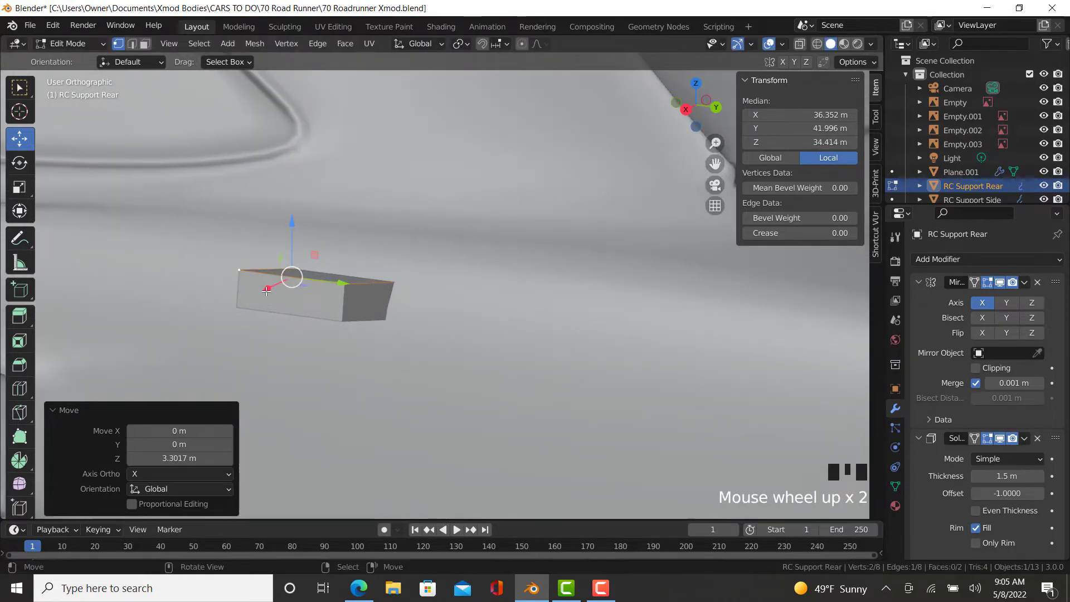
mouse_move(266, 290)
mouse_down()
mouse_move(309, 290)
mouse_move(296, 298)
mouse_move(319, 302)
mouse_up()
scroll(331, 309, down, 6)
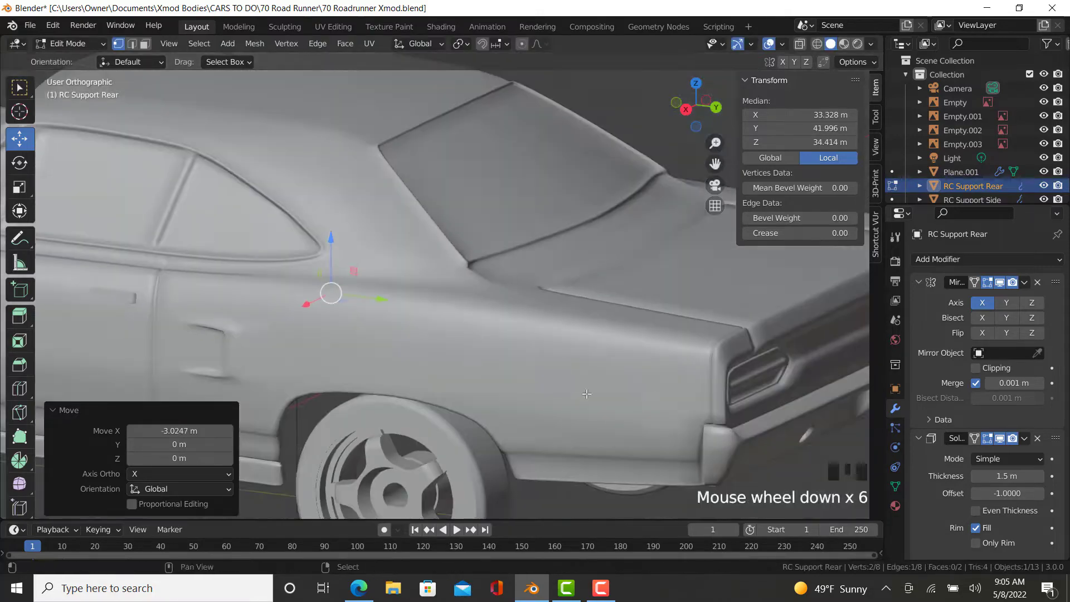
- Move the rear support's two outer-end vertices about 20.6 m along Y and 3.5 m down toward the rear bumper corner
key(z)
mouse_move(658, 399)
shift+middle_down()
mouse_move(521, 299)
mouse_move(520, 394)
mouse_move(537, 429)
mouse_move(459, 401)
shift+middle_up()
click(485, 324)
right_click(457, 402)
ctrl+right_click(422, 400)
key(KP_3)
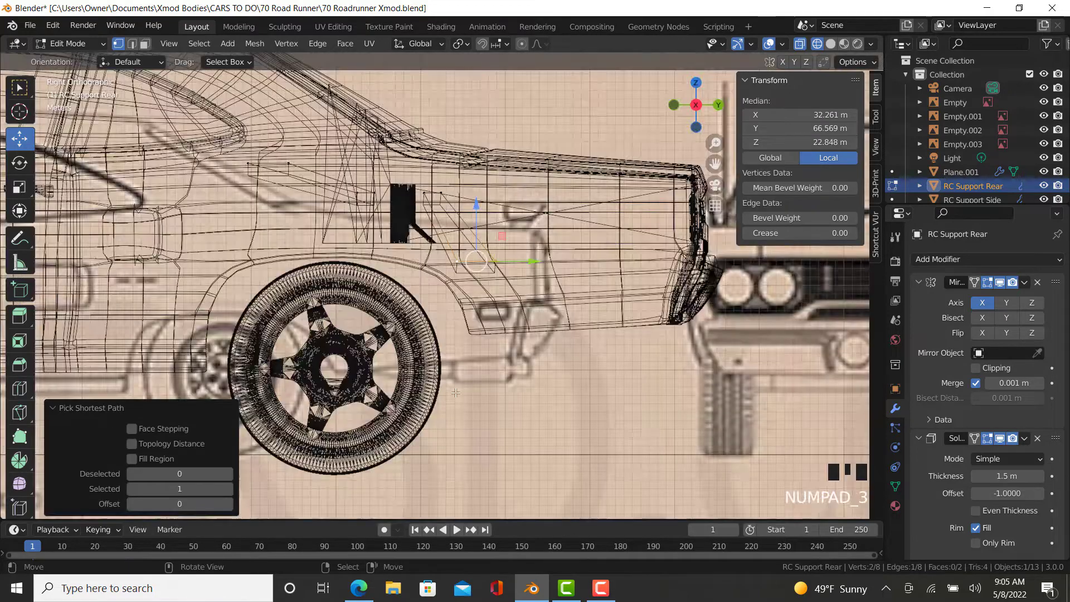
drag(494, 267, 672, 299)
key(z)
click(563, 357)
- Scale the rear support's outer-end edge to 0.367 along X and leave mesh editing
middle_drag(723, 400, 732, 344)
scroll(732, 343, up, 5)
key(s)
key(x)
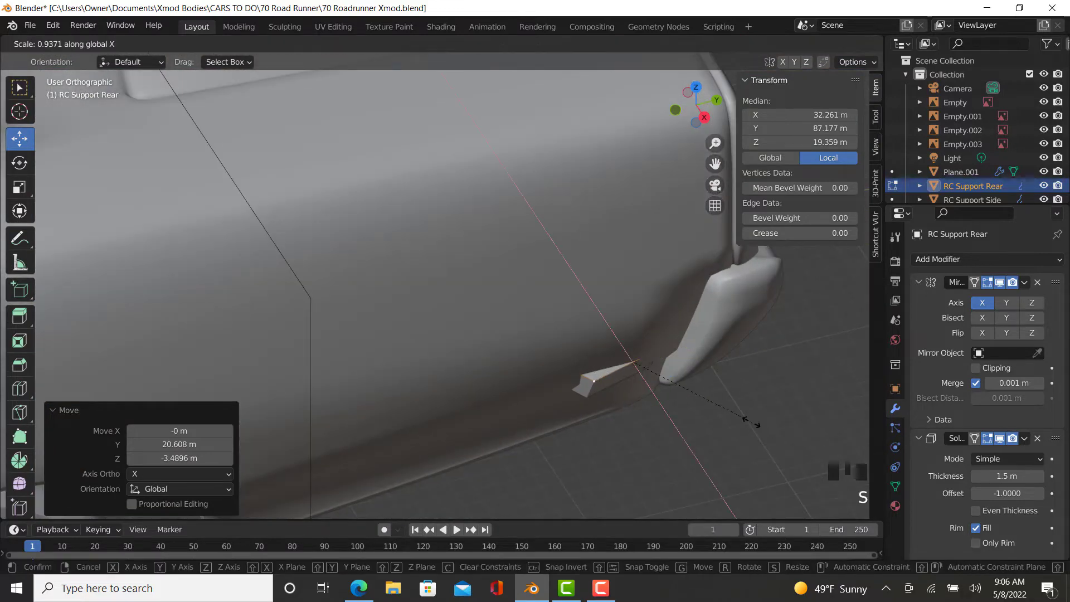
click(665, 403)
drag(653, 397, 651, 396)
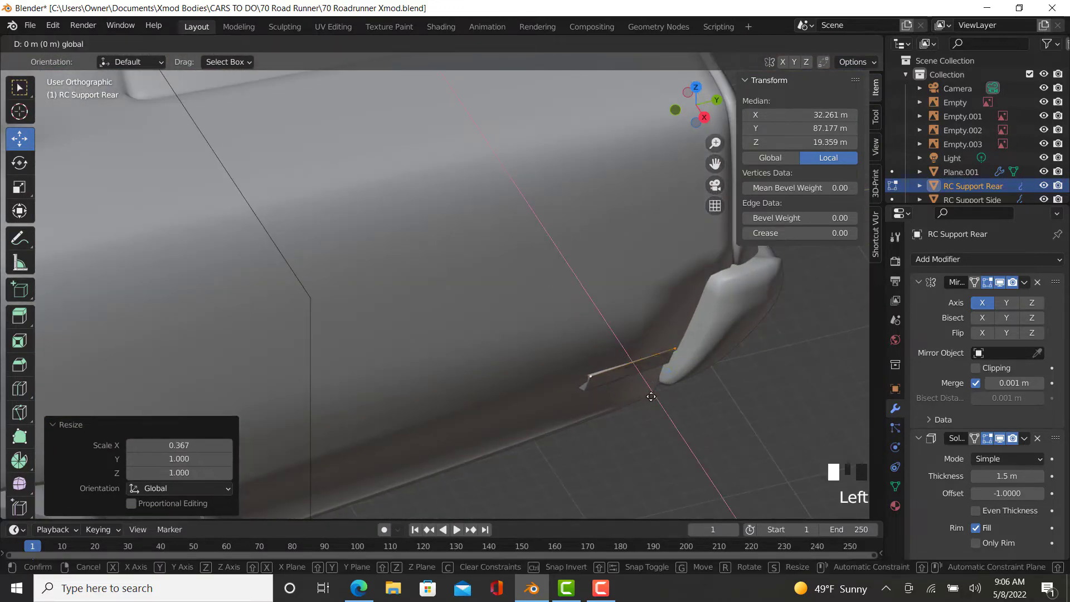
right_click(664, 415)
key(Tab)
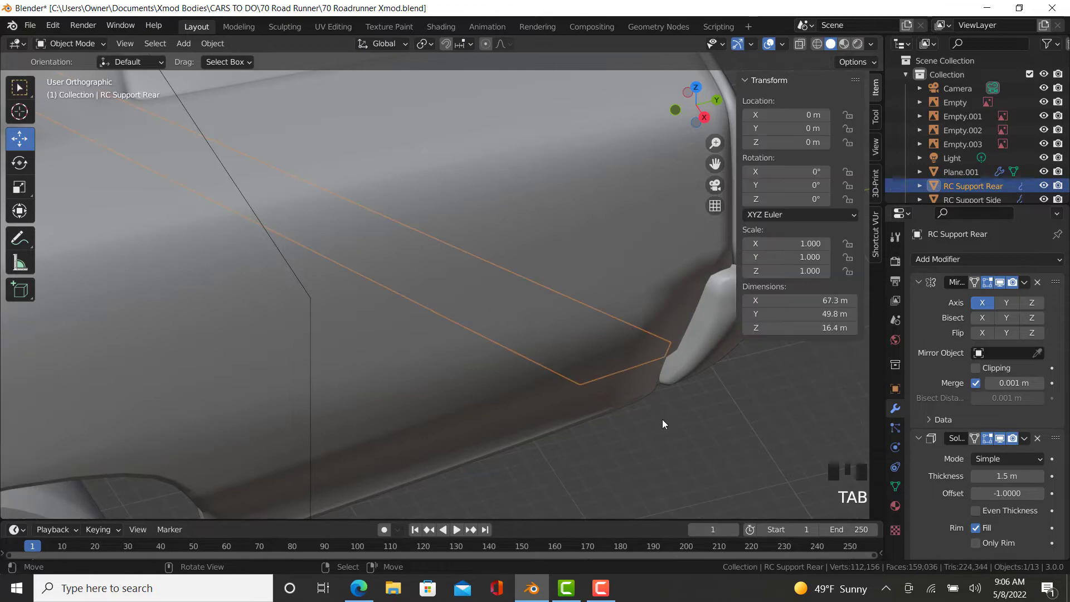
- Append the RC Support Front object from the template blend file and select it under the front of the car
scroll(618, 445, down, 5)
right_click(562, 412)
middle_drag(524, 483, 253, 280)
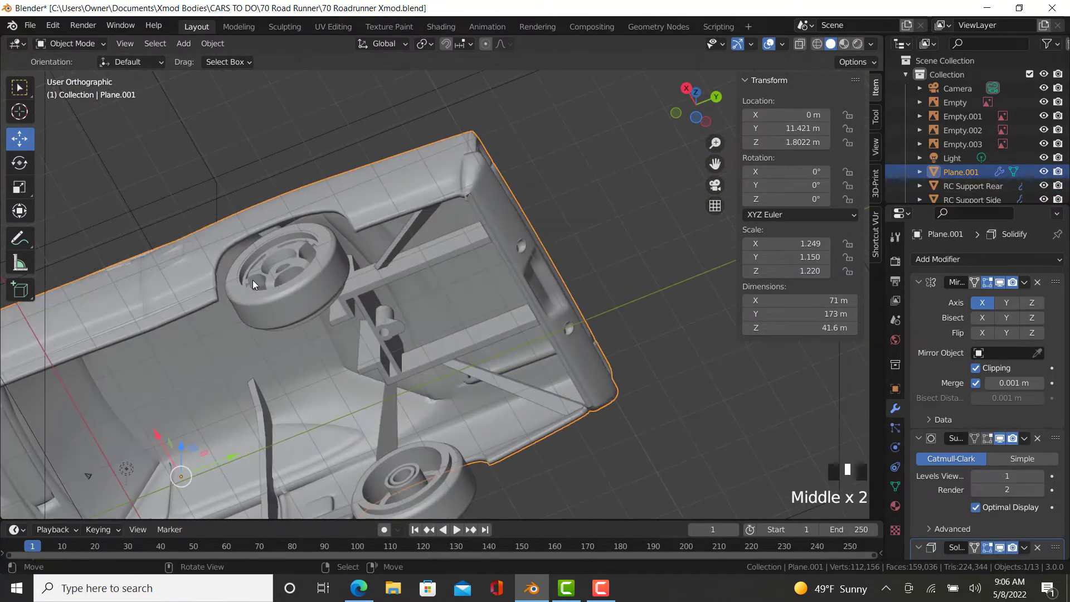
scroll(305, 316, down, 5)
middle_drag(305, 316, 503, 286)
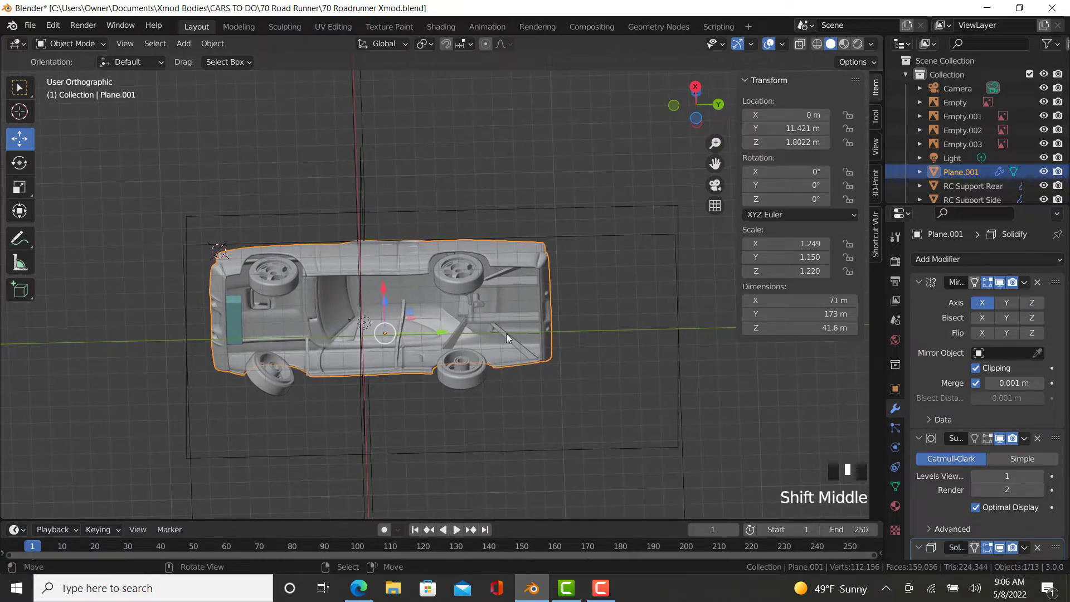
scroll(427, 305, up, 3)
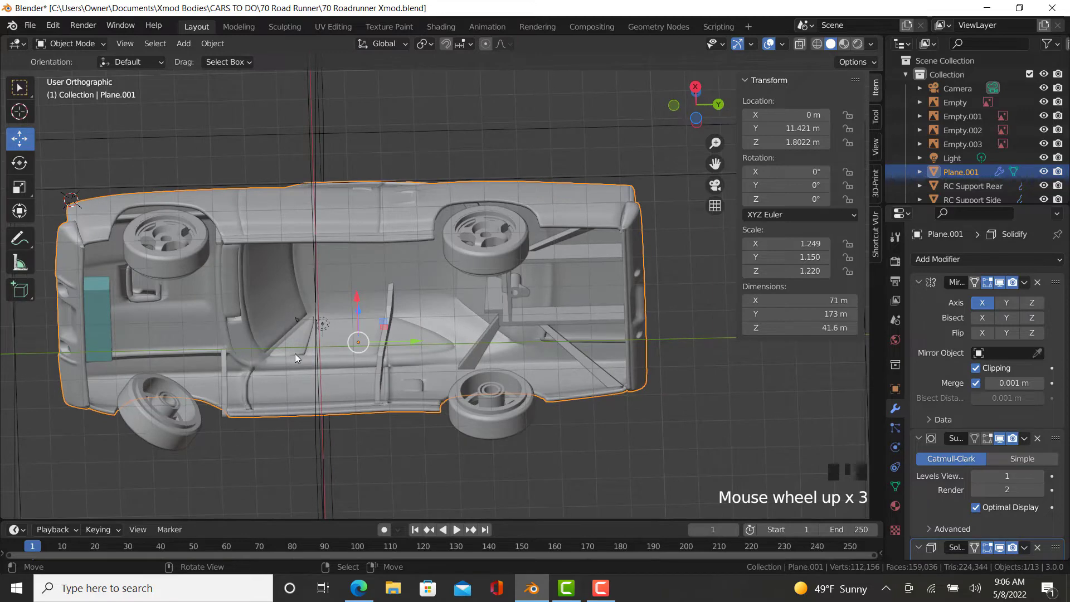
click(32, 25)
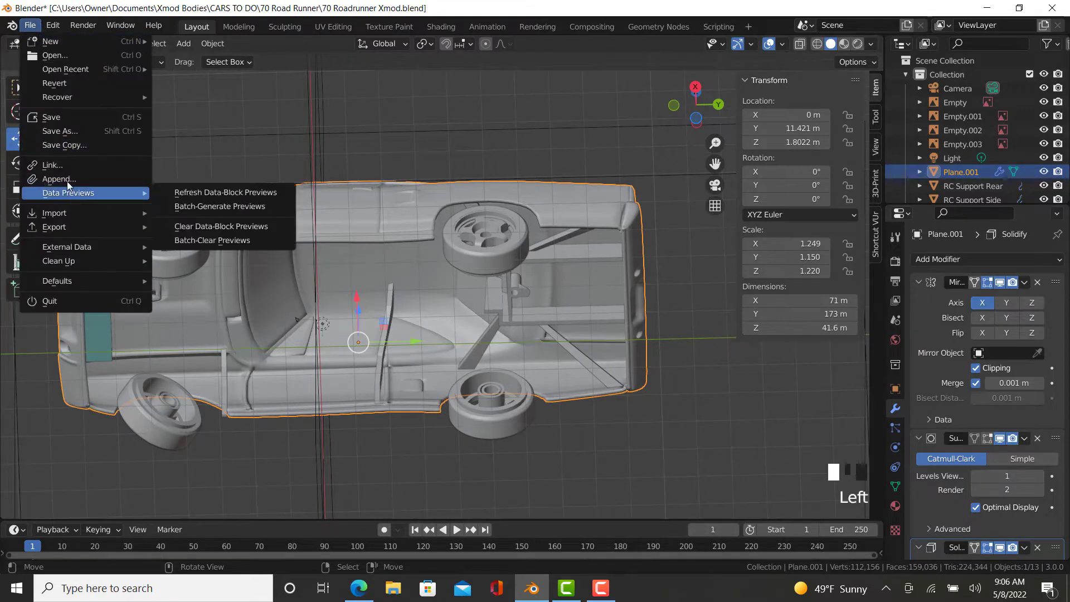
click(66, 181)
scroll(474, 379, down, 1)
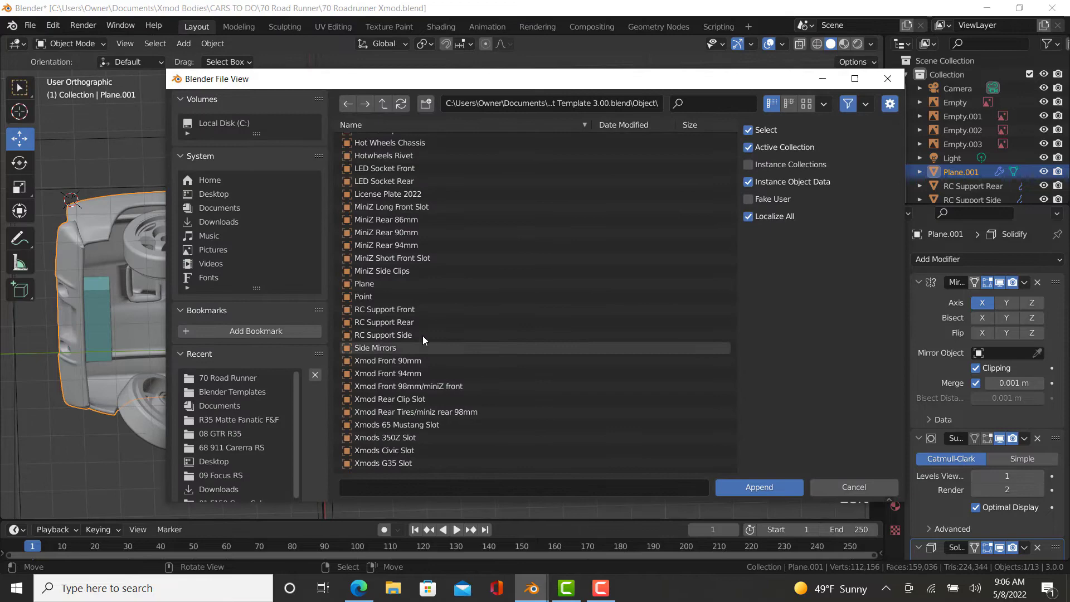
double_click(400, 309)
right_click(49, 283)
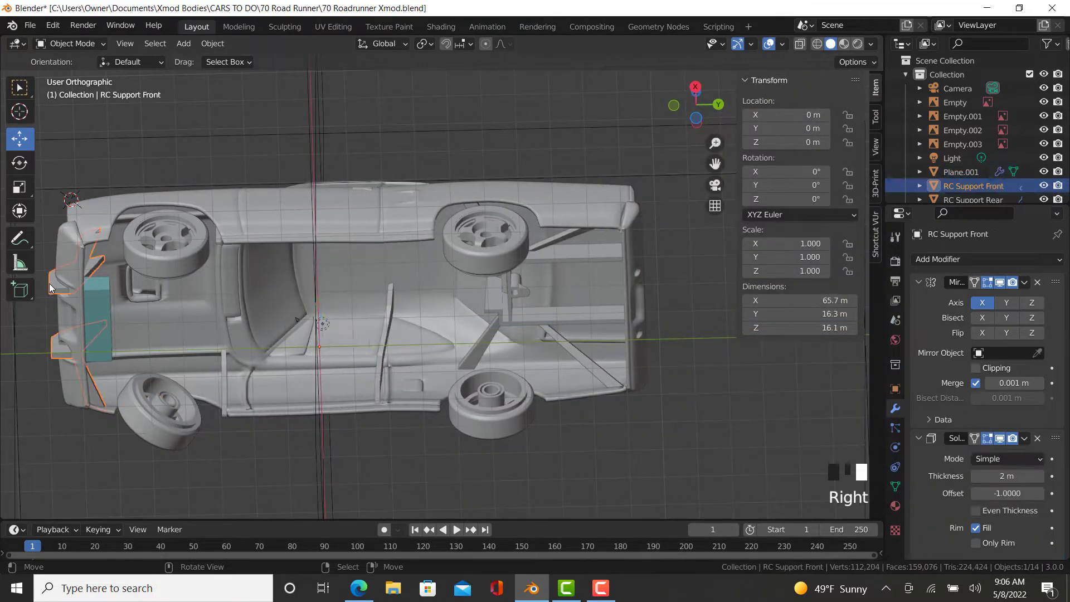
- Move the whole front support mesh about 8.1 m along Y, behind the front bumper
key(Tab)
scroll(49, 283, up, 5)
shift+middle_drag(84, 262, 295, 251)
key(a)
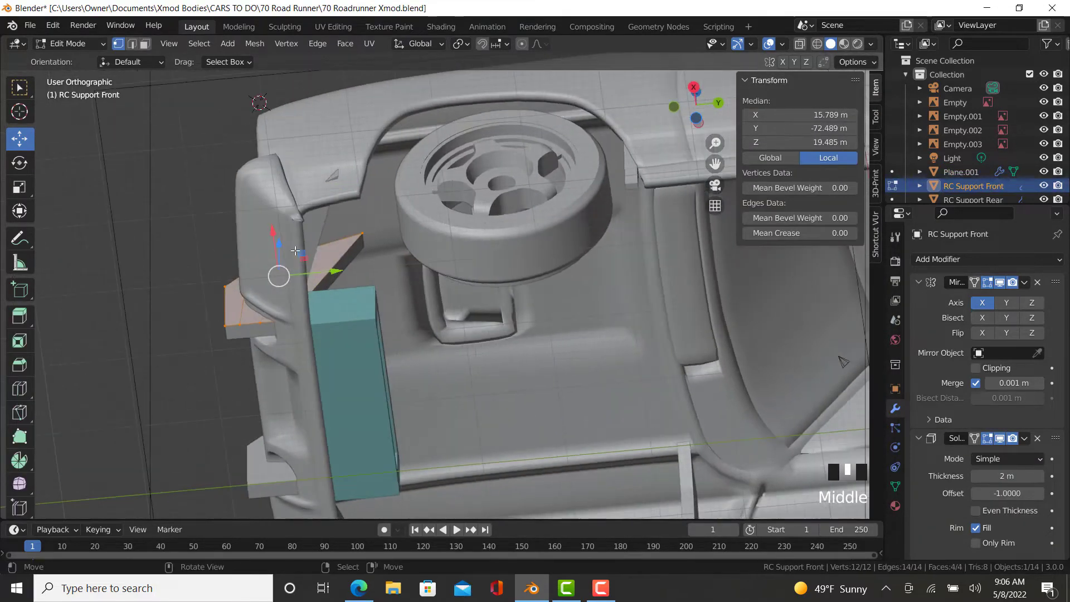
drag(333, 271, 380, 269)
- Raise the front support about 3.7 m and shift it about 1.5 m further back to meet the teal slot block
middle_drag(379, 273, 287, 300)
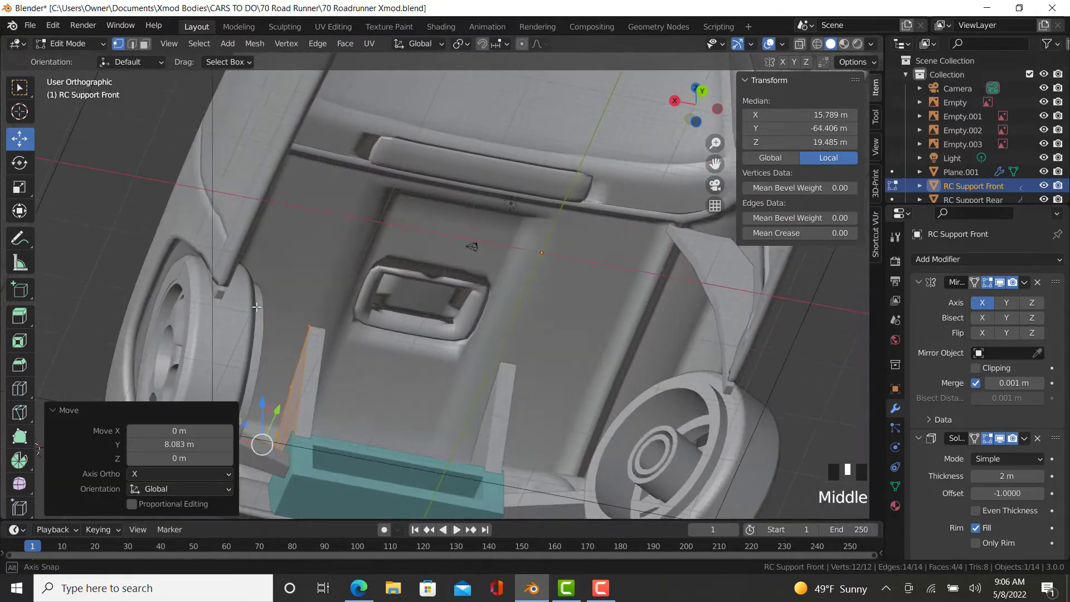
scroll(303, 404, up, 2)
middle_drag(304, 404, 343, 246)
drag(343, 245, 372, 209)
middle_drag(372, 209, 530, 174)
drag(530, 173, 507, 190)
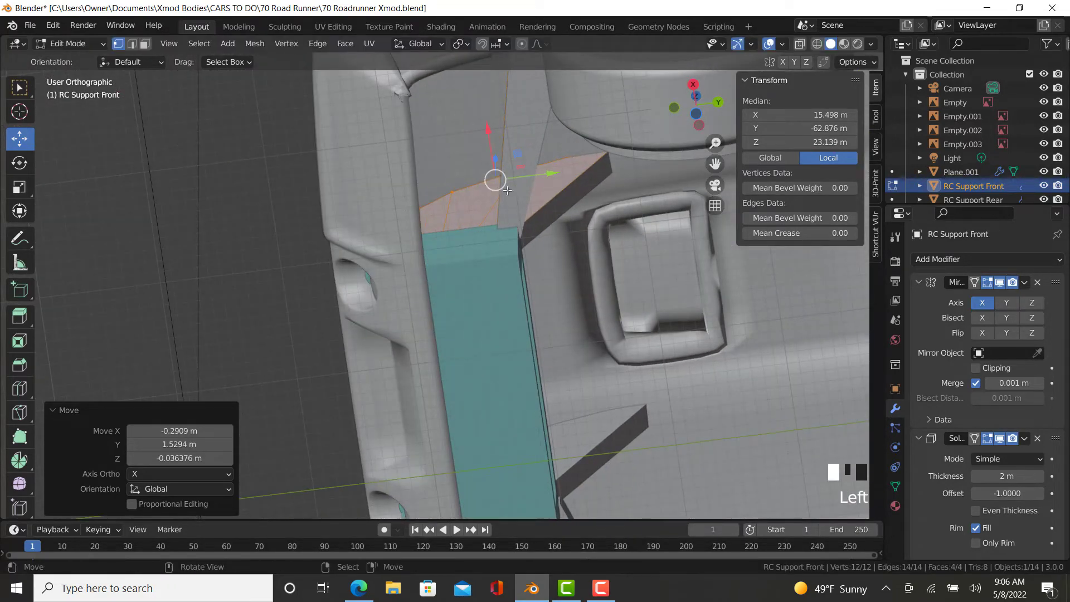
- In the side view, move the hood arm's rear vertex to about Y -37.0 m and Z 35.4 m under the hood
right_click(607, 151)
key(KP_3)
scroll(557, 92, down, 2)
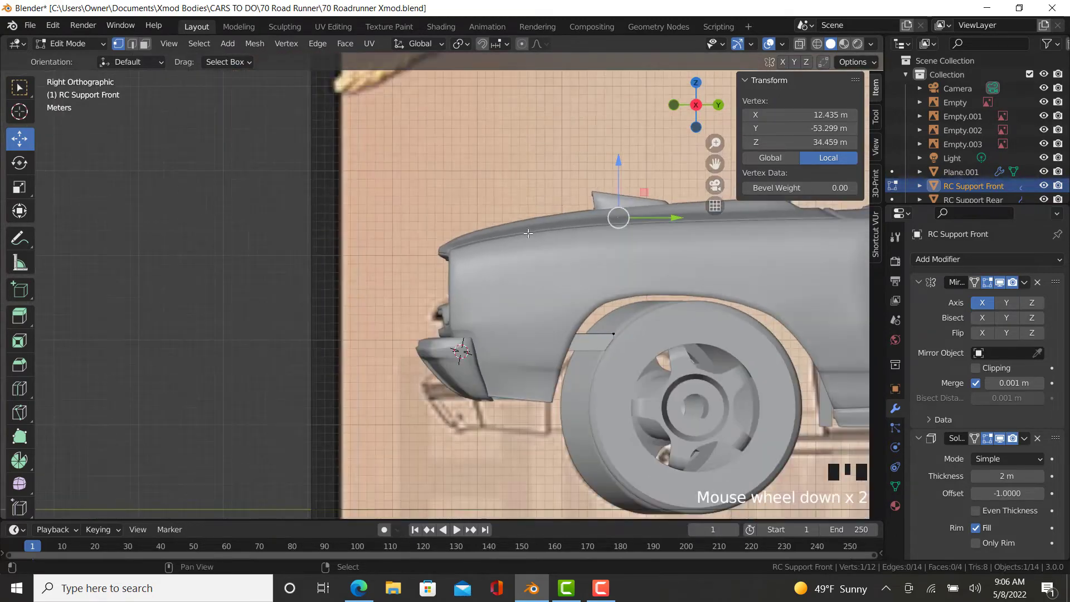
shift+middle_drag(528, 233, 275, 258)
key(z)
drag(357, 294, 399, 288)
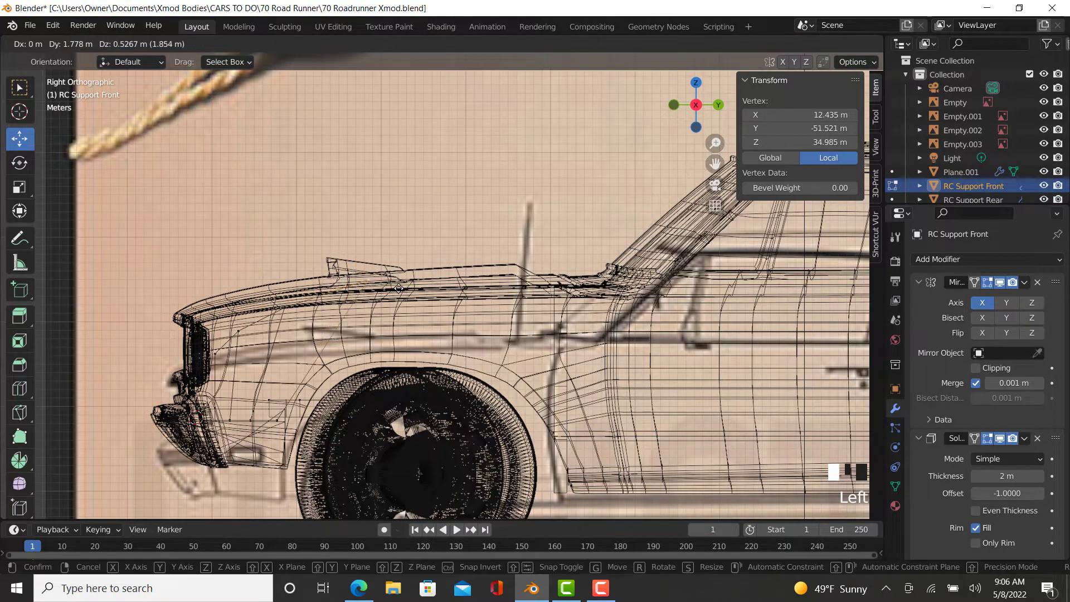
drag(482, 285, 537, 270)
key(shift+z)
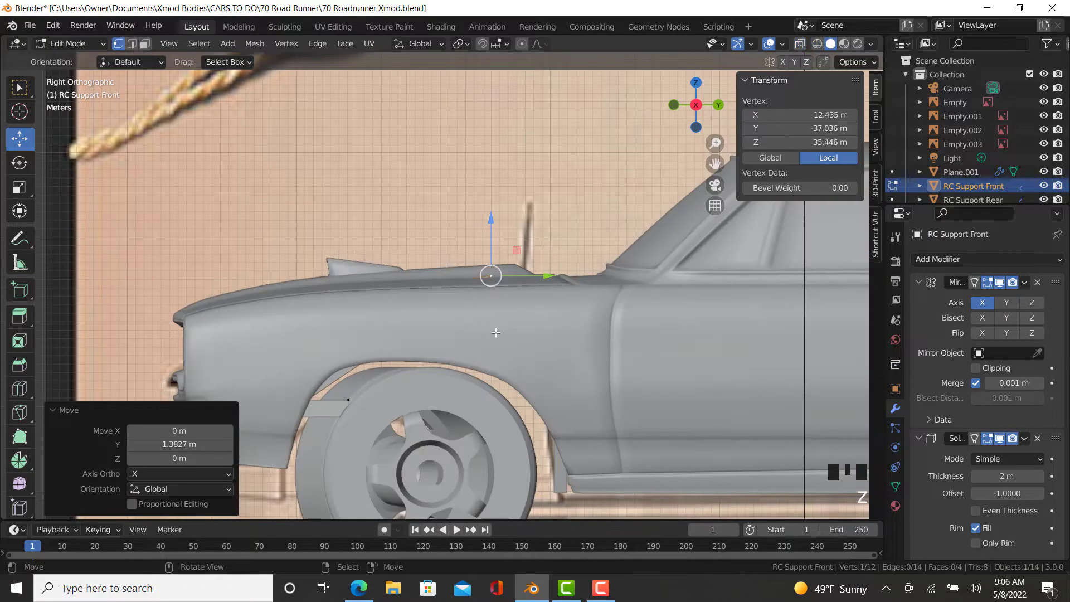
- Lower the hood arm's rear vertex about 0.38 m to tuck it beneath the hood surface
middle_drag(491, 275, 549, 230)
scroll(549, 230, up, 4)
drag(456, 266, 457, 273)
scroll(457, 272, down, 5)
key(z)
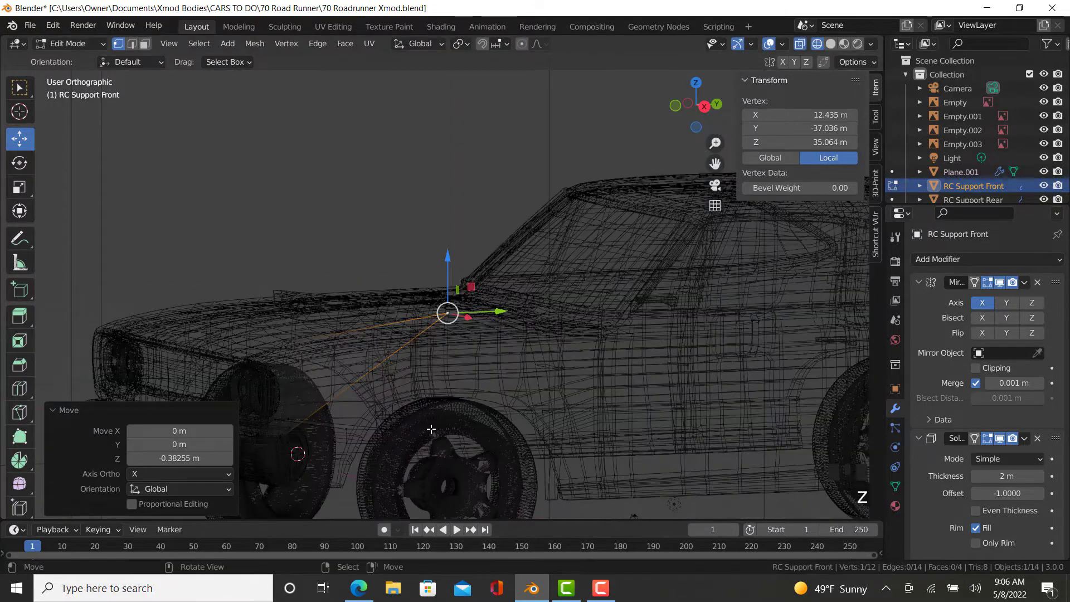
key(z)
click(482, 448)
middle_drag(481, 447, 409, 293)
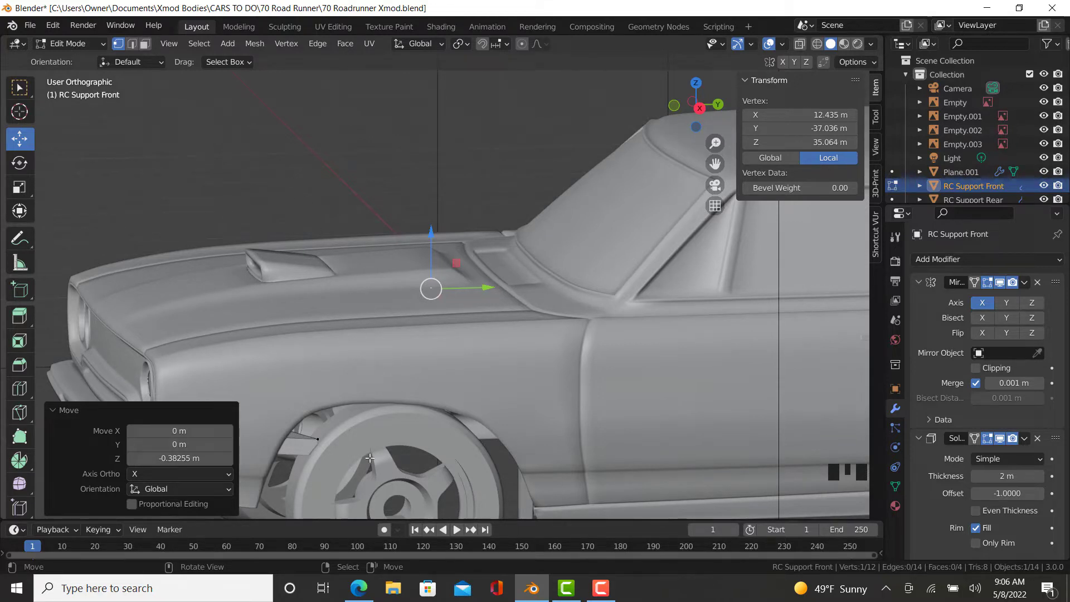
scroll(466, 351, down, 5)
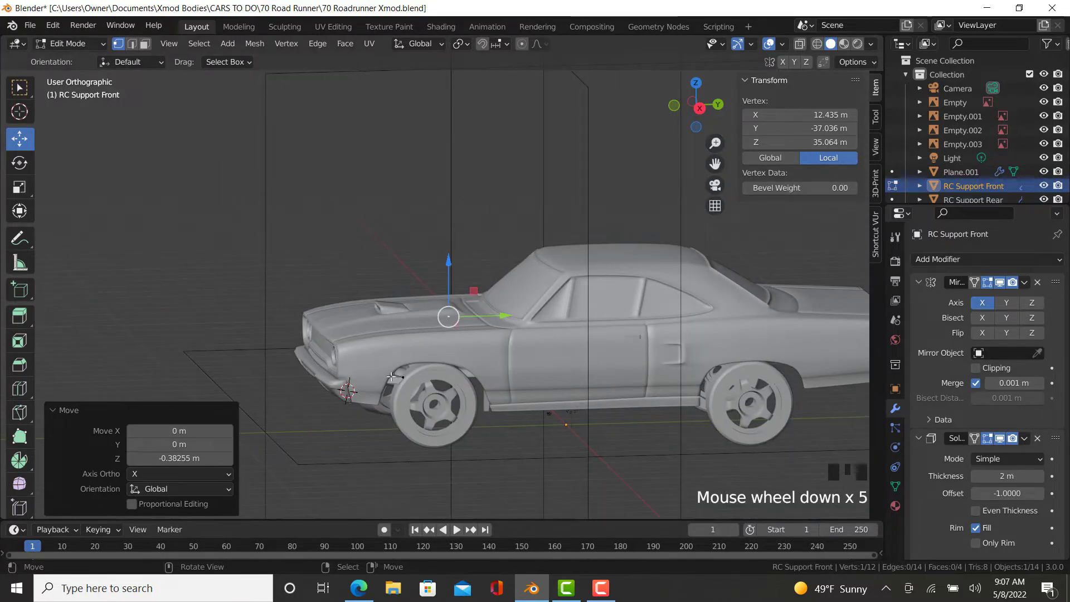
scroll(351, 383, up, 3)
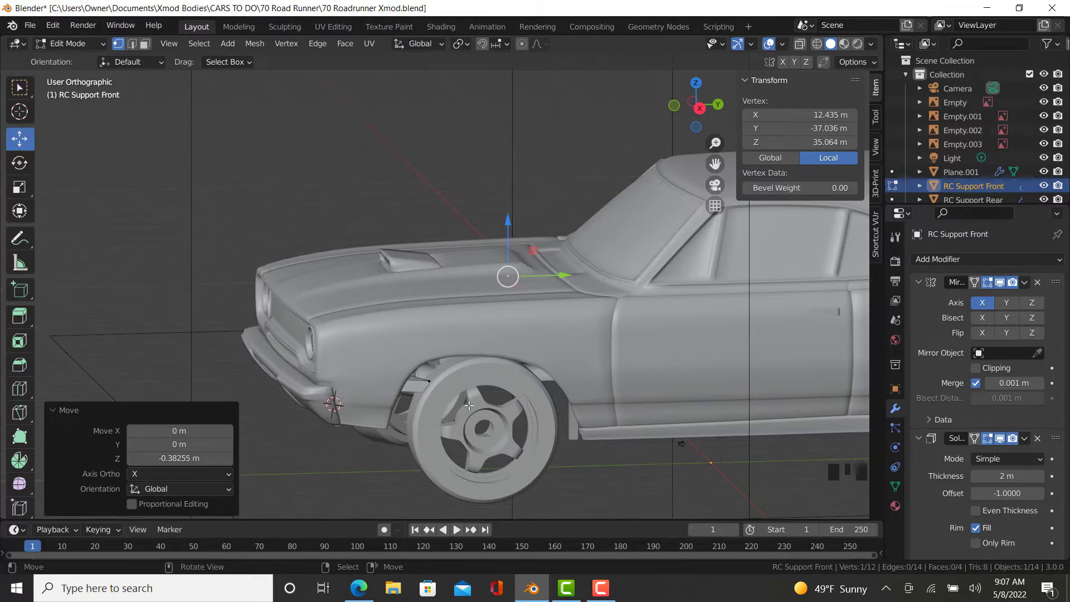
- Slide the hood arm's middle vertex rearward along its edge and raise it about 1.6 m toward the hood
middle_drag(468, 405, 421, 333)
scroll(357, 255, up, 3)
right_click(306, 264)
right_click(330, 237)
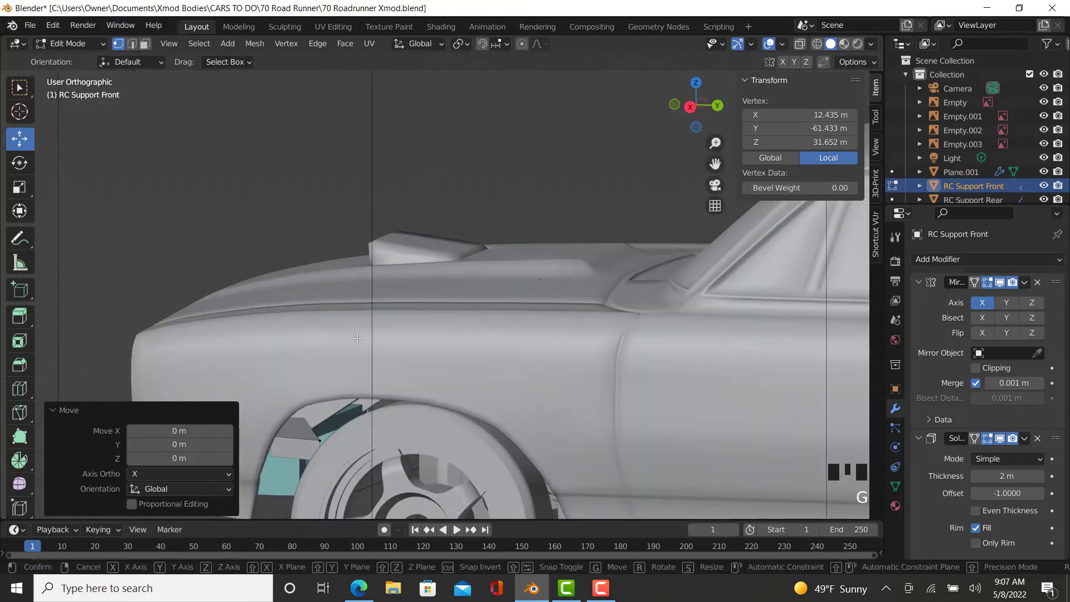
key(g)
key(g)
click(448, 330)
drag(374, 246, 366, 235)
- Select the front support's two foremost vertices in wireframe and raise them about 5.4 m toward the hood
key(z)
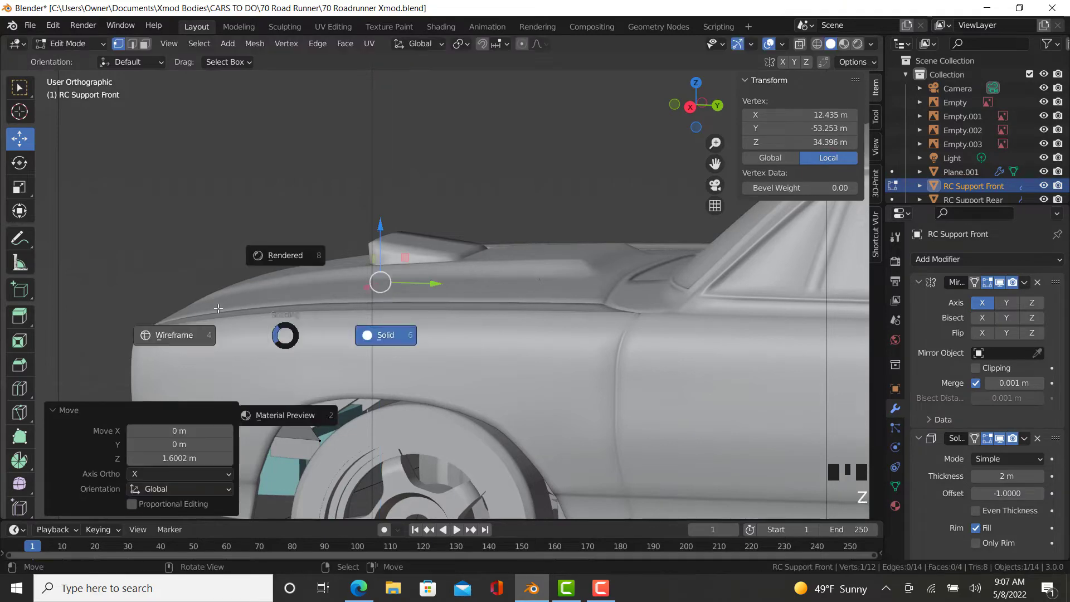
click(261, 333)
middle_drag(267, 323, 278, 338)
right_click(255, 336)
ctrl+right_click(206, 365)
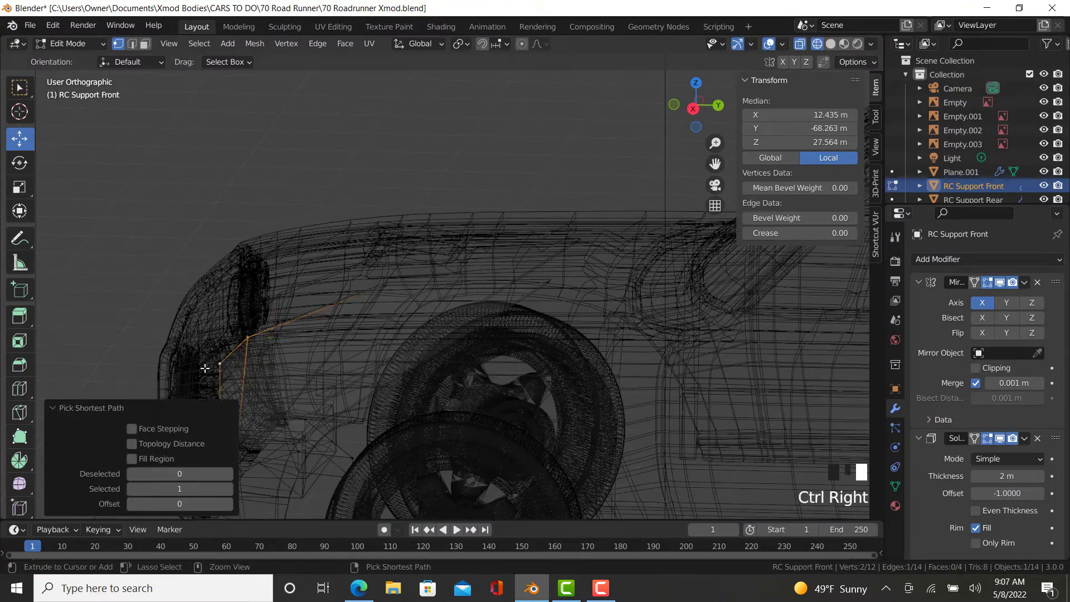
drag(236, 275, 241, 218)
- Flatten the front edge of the hood arm to about 0.31 along Z and lower it about 0.8 m beneath the hood
key(z)
click(440, 235)
middle_drag(471, 370, 493, 366)
key(s)
key(z)
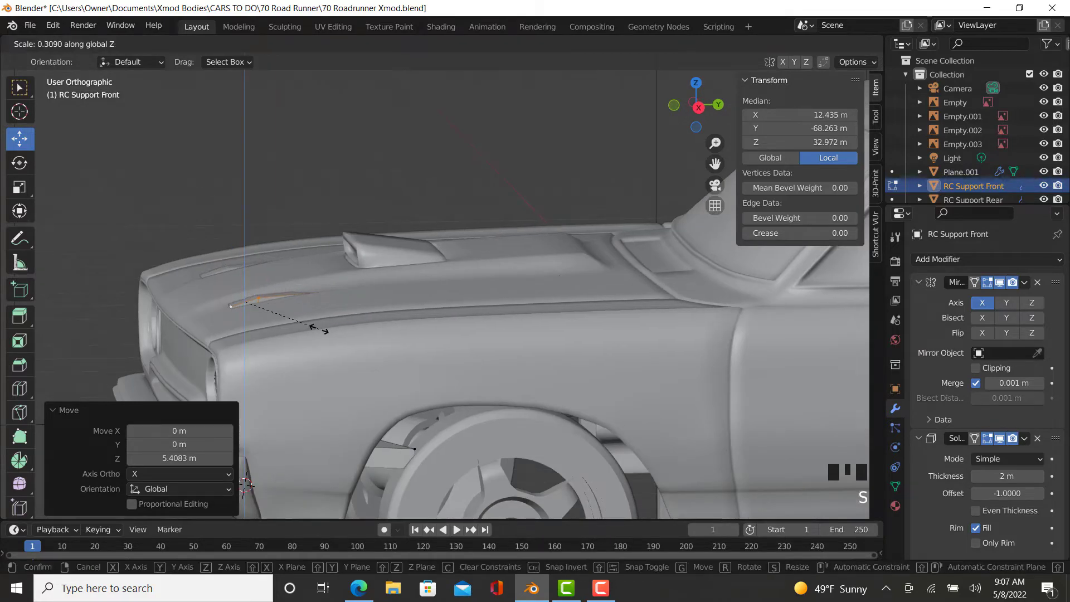
click(326, 331)
drag(254, 249, 241, 252)
- Move the front support's two outer-end vertices about 9.7 m forward and 5.8 m down behind the front bumper corner
key(Tab)
middle_drag(408, 386, 399, 229)
key(Tab)
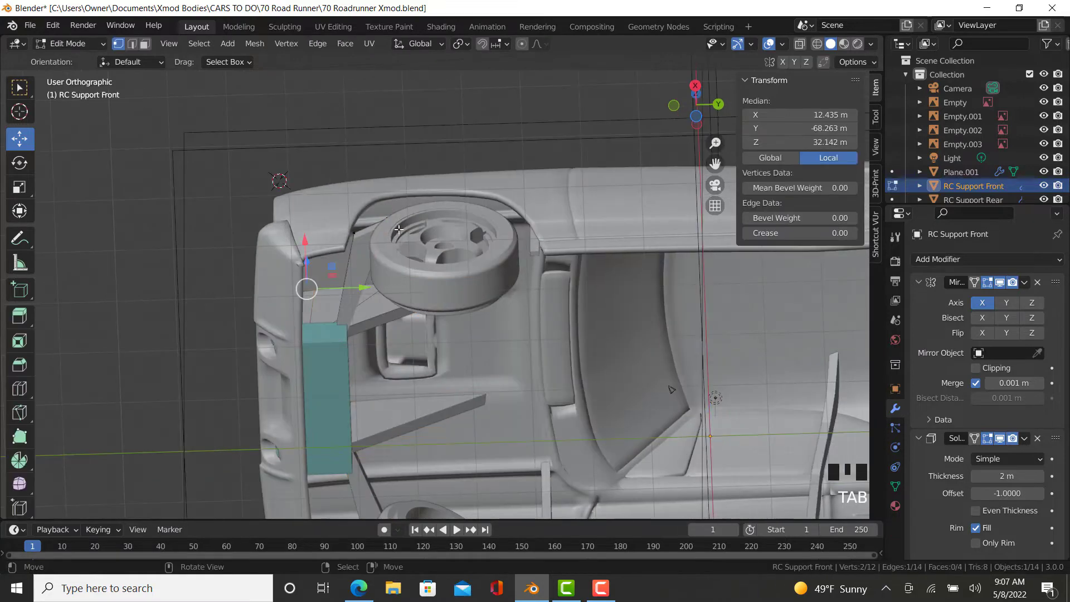
scroll(396, 241, up, 4)
key(z)
click(403, 200)
right_click(384, 188)
ctrl+right_click(310, 215)
key(z)
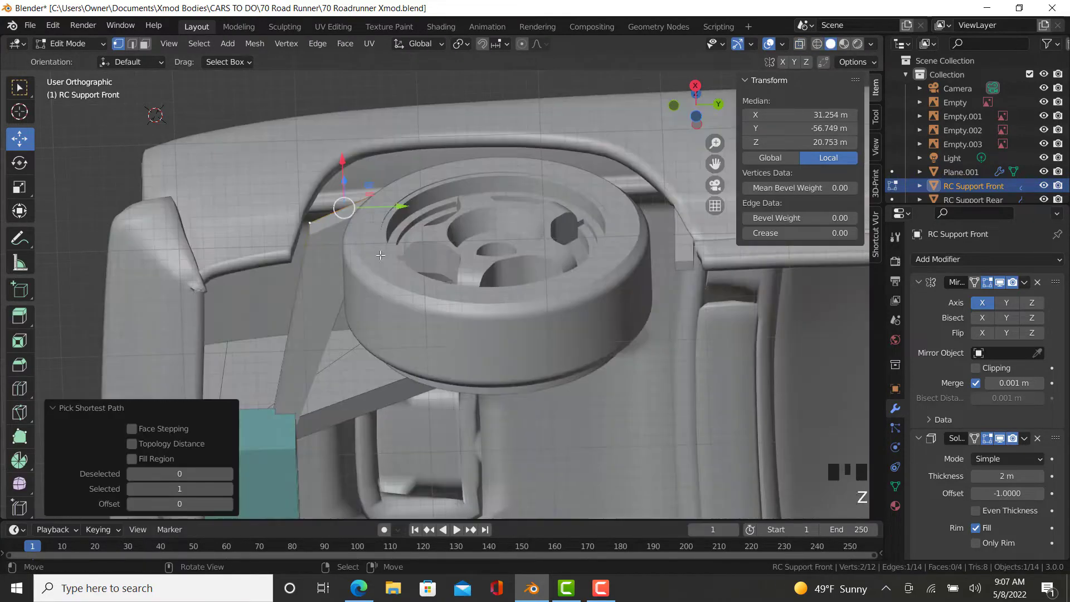
mouse_move(401, 348)
middle_down()
mouse_move(402, 450)
mouse_move(437, 312)
mouse_move(435, 347)
middle_up()
scroll(401, 428, down, 5)
key(z)
click(398, 344)
scroll(446, 325, up, 4)
drag(362, 320, 265, 321)
drag(243, 272, 243, 323)
key(z)
click(428, 323)
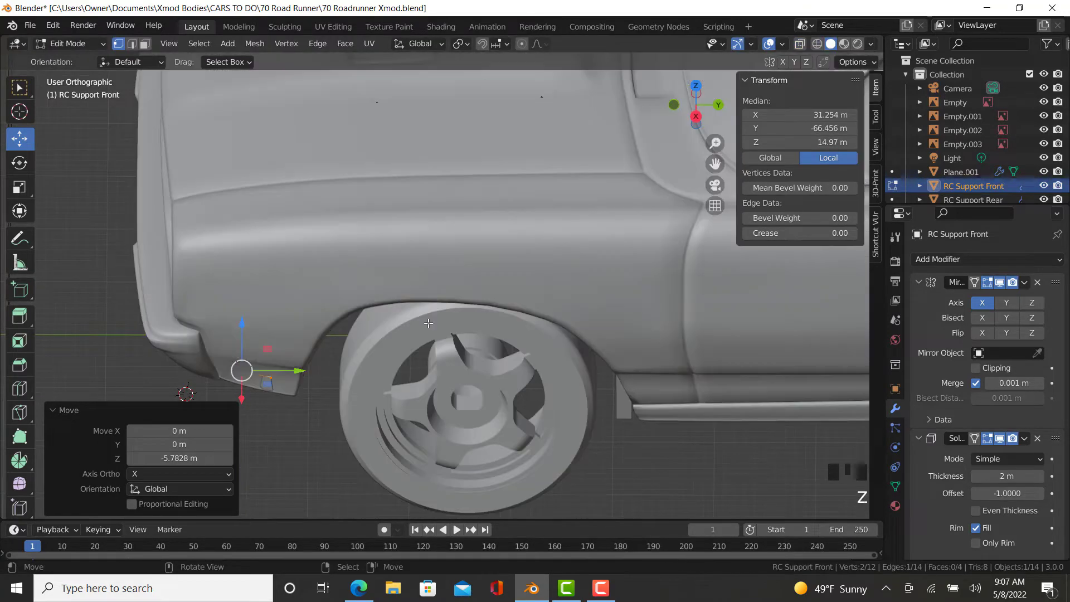
- Rotate the front support's outer-end edge 6.28° in the side view and nudge it about 1.3 m forward to fit the bumper corner
key(KP_3)
scroll(226, 300, up, 3)
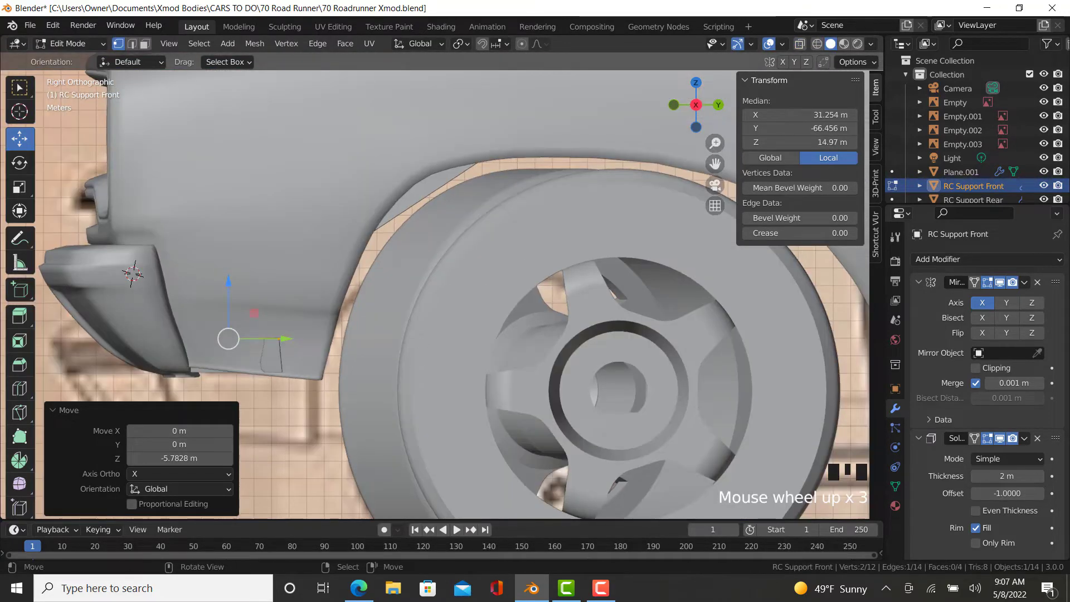
key(r)
click(431, 386)
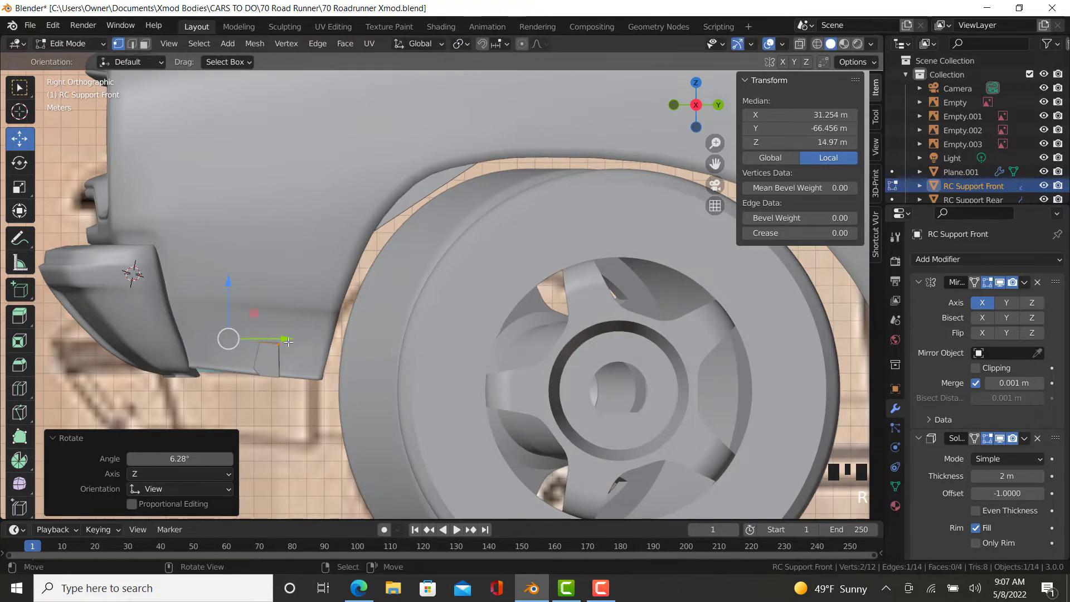
drag(288, 342, 262, 341)
middle_drag(352, 279, 414, 436)
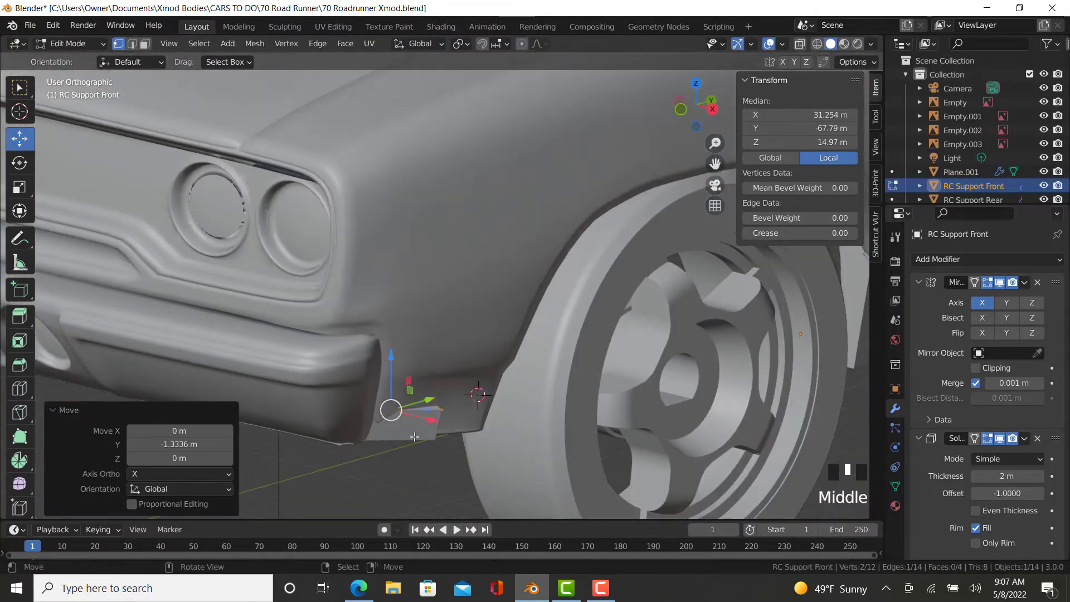
drag(428, 424, 468, 422)
right_click(441, 411)
key(Tab)
right_click(429, 482)
middle_drag(423, 477, 333, 345)
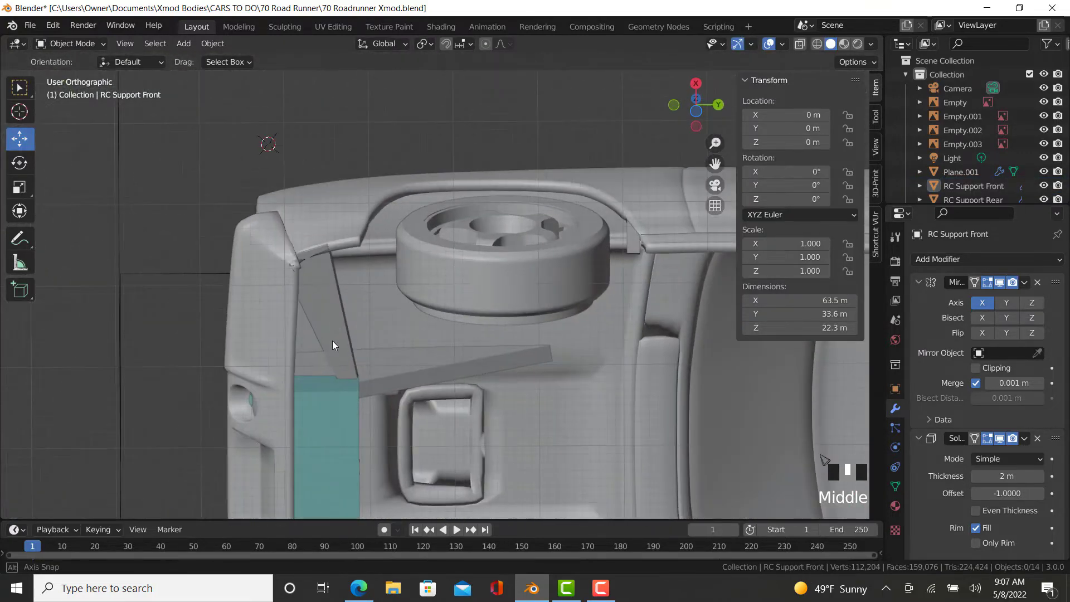
- Select the side arm's two inner vertices at the teal block and move them about 3.6 m forward along Y
key(Tab)
key(z)
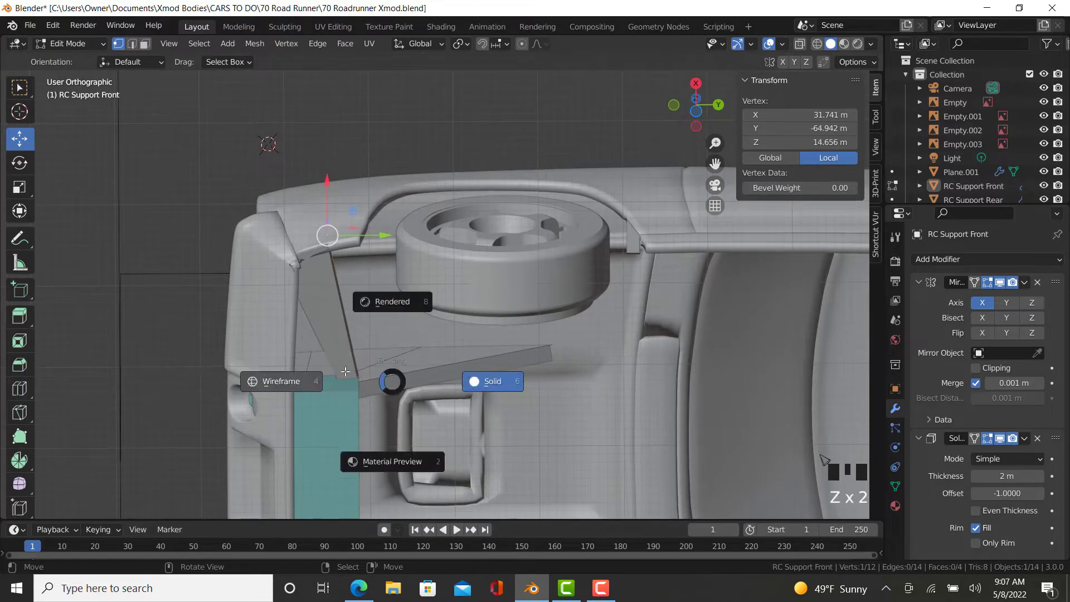
click(364, 374)
right_click(359, 379)
ctrl+right_click(357, 386)
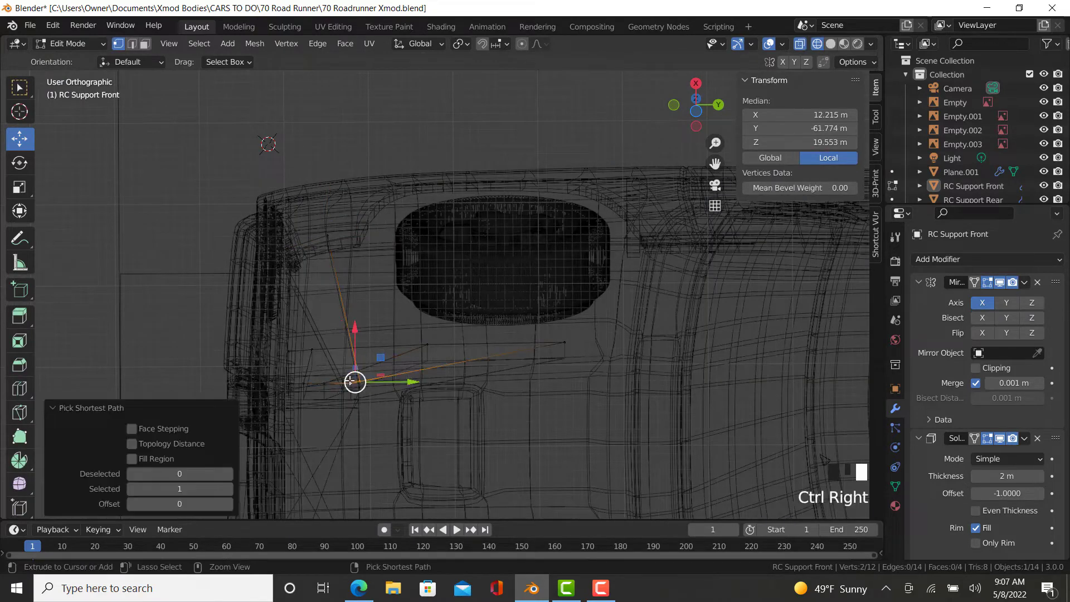
key(ctrl+z)
ctrl+right_click(346, 382)
drag(389, 383, 357, 385)
key(z)
click(517, 358)
- Add one loop cut across the front support's hood arm with a slide factor of 0.297
click(20, 389)
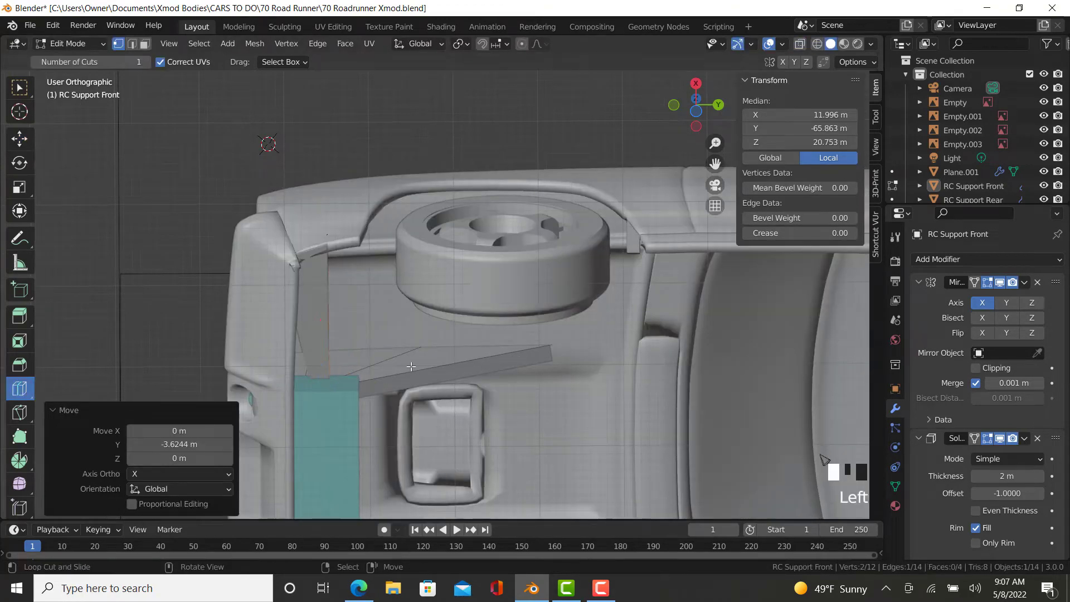
drag(436, 380, 472, 373)
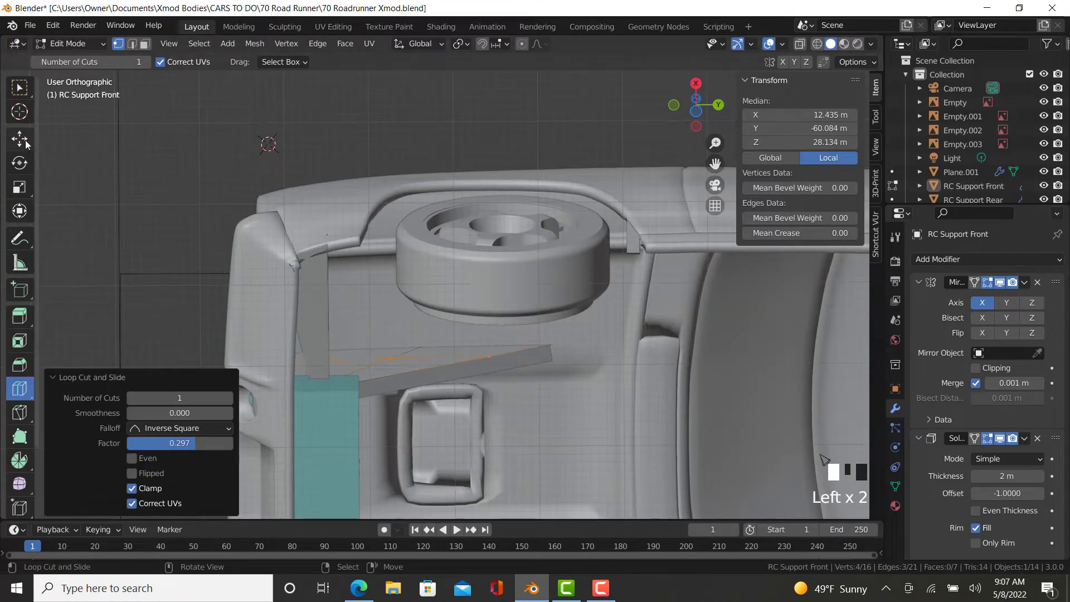
- Move the hood arm's loop-cut vertex and its end vertex forward along Y, shifting the end vertex about 11.4 m
click(20, 139)
middle_drag(379, 356, 395, 353)
right_click(396, 353)
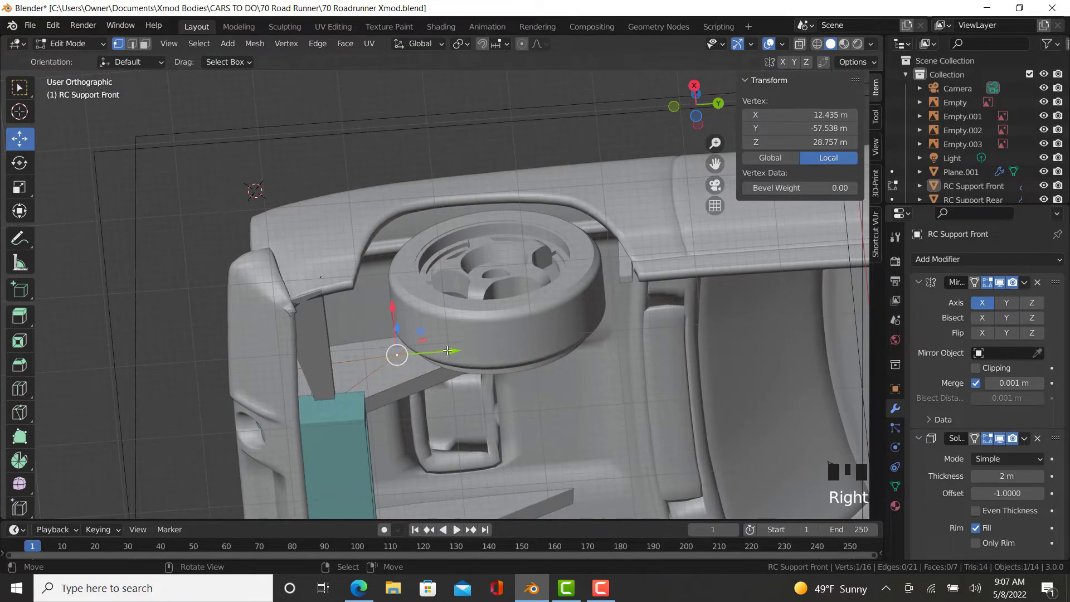
drag(447, 350, 396, 360)
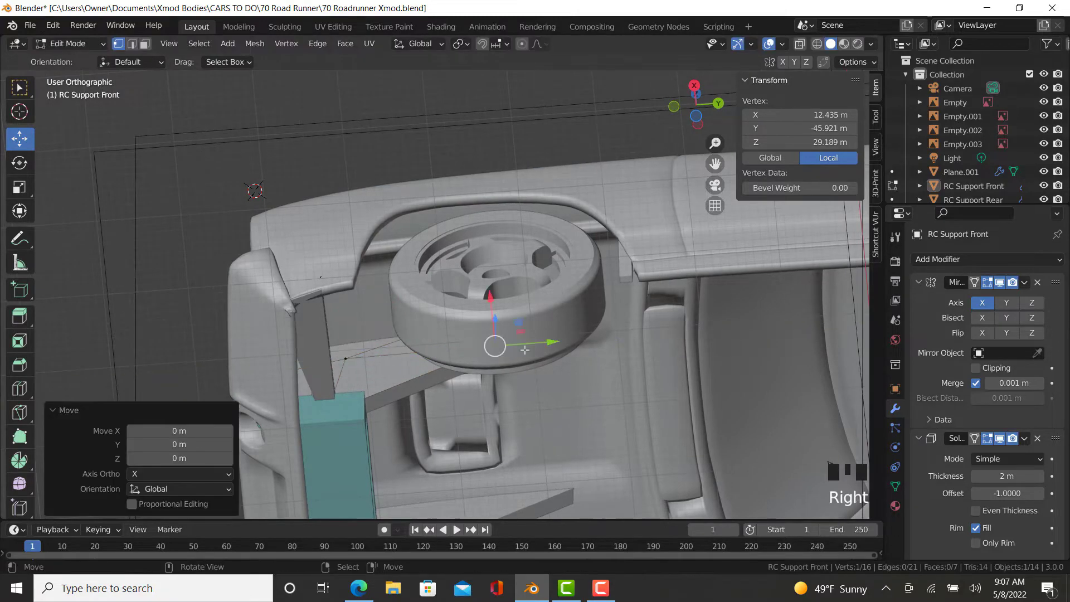
middle_drag(525, 349, 539, 378)
drag(522, 367, 414, 346)
scroll(426, 351, up, 4)
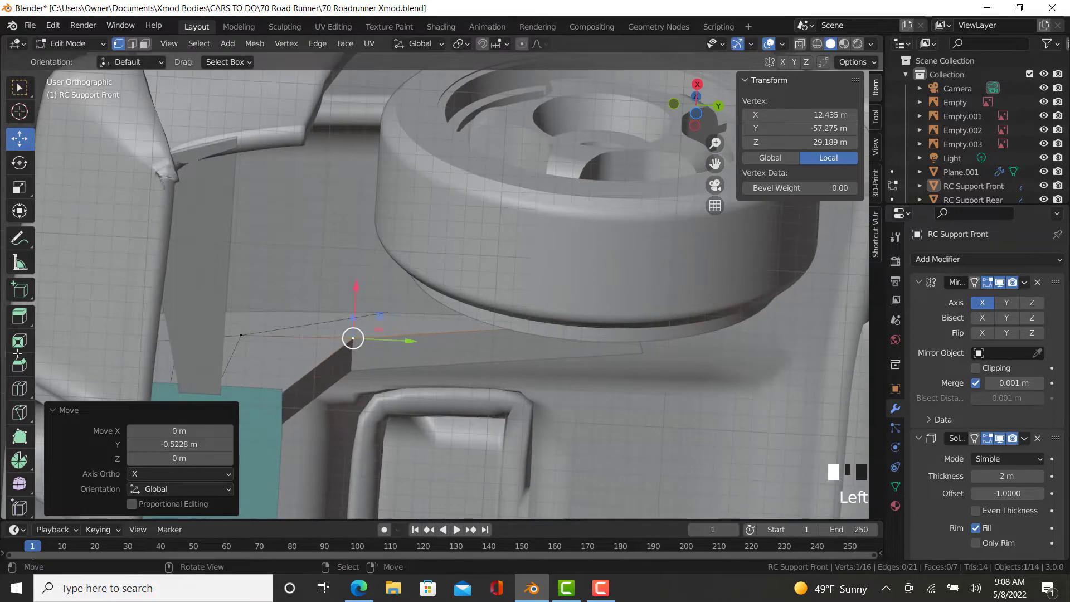
- Add one loop cut across the hood arm with a slide factor of 0.108, reposition its inner vertex slightly, and leave Edit Mode
click(20, 388)
drag(284, 378, 296, 371)
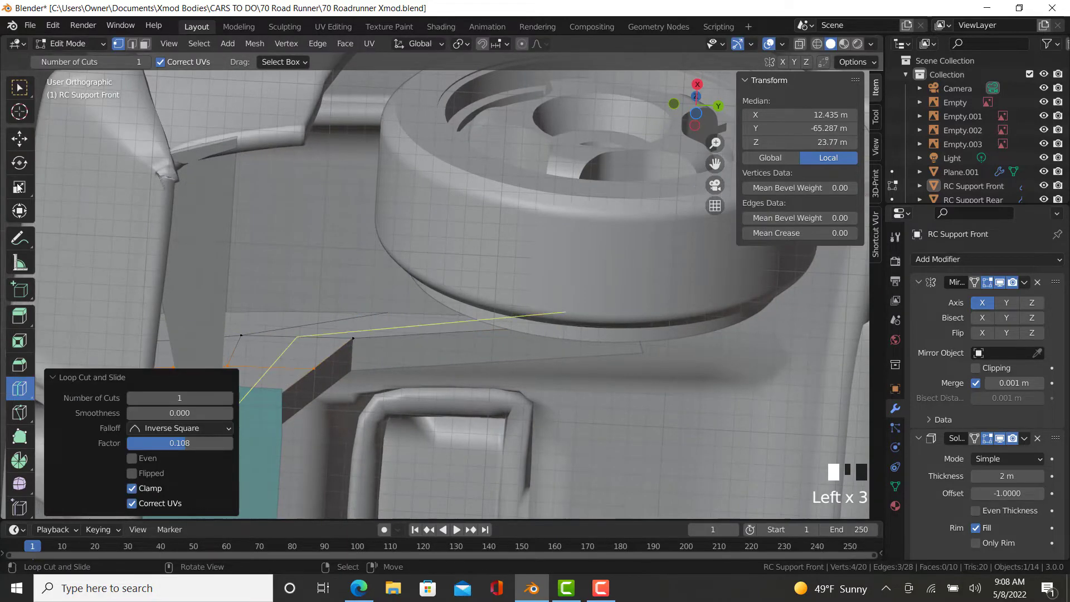
click(20, 139)
right_click(316, 366)
mouse_move(361, 369)
mouse_down()
mouse_move(342, 363)
mouse_move(365, 359)
mouse_up()
ctrl+right_click(353, 340)
key(Tab)
- Append the Exhaust Tip object from the template file and select it at the rear bumper
scroll(362, 372, down, 5)
middle_drag(373, 376, 478, 375)
scroll(478, 375, down, 3)
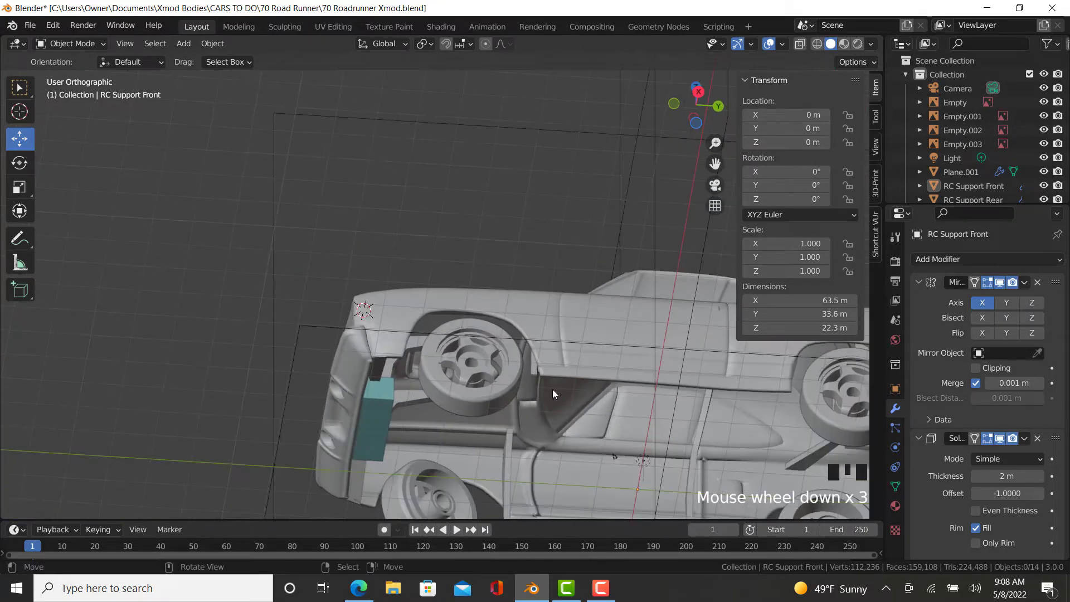
shift+middle_drag(553, 389, 563, 223)
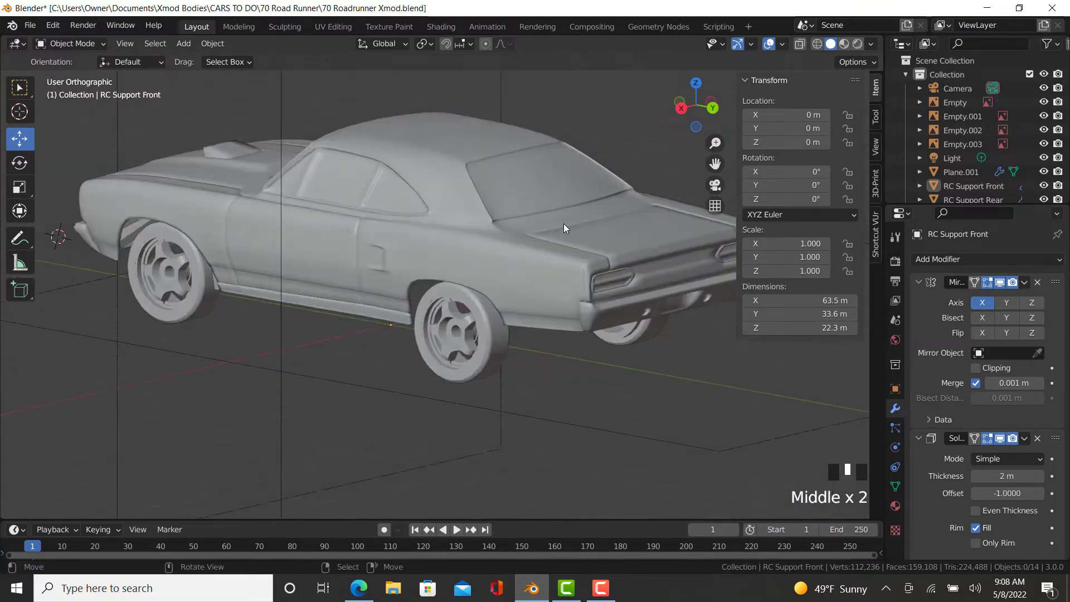
click(31, 26)
click(58, 179)
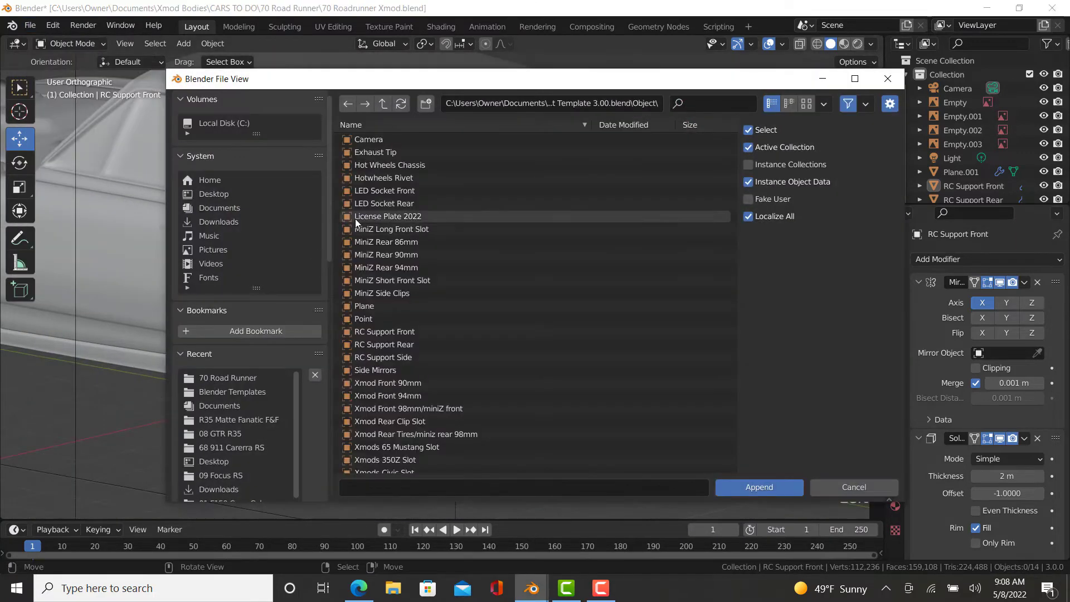
double_click(389, 153)
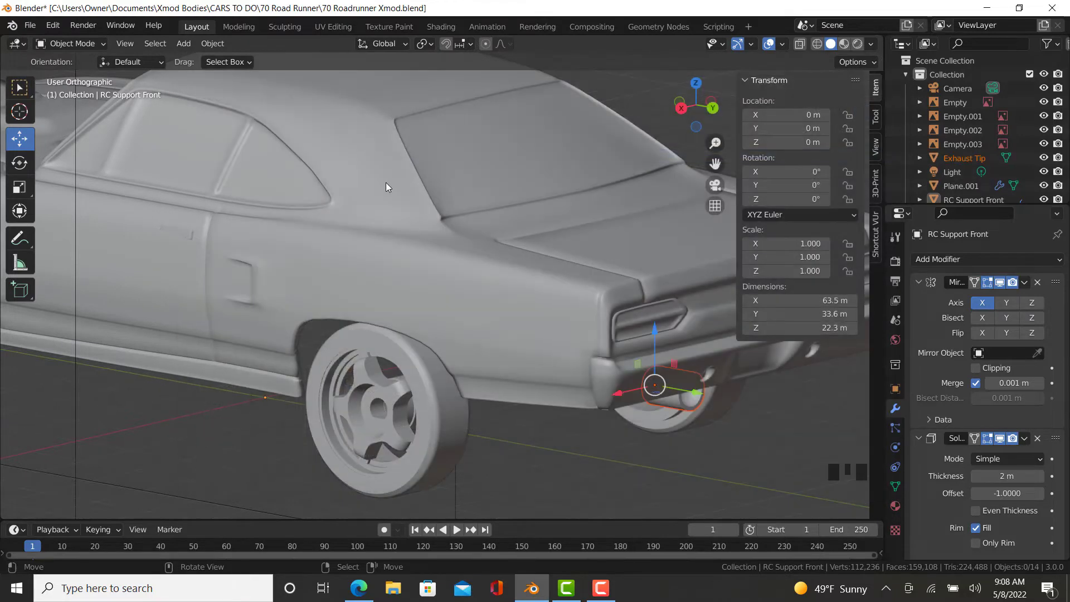
right_click(682, 411)
- Add an X-axis Mirror modifier to the exhaust tip and move its mesh 11.955 m along X
middle_drag(678, 405, 483, 355)
scroll(629, 410, up, 4)
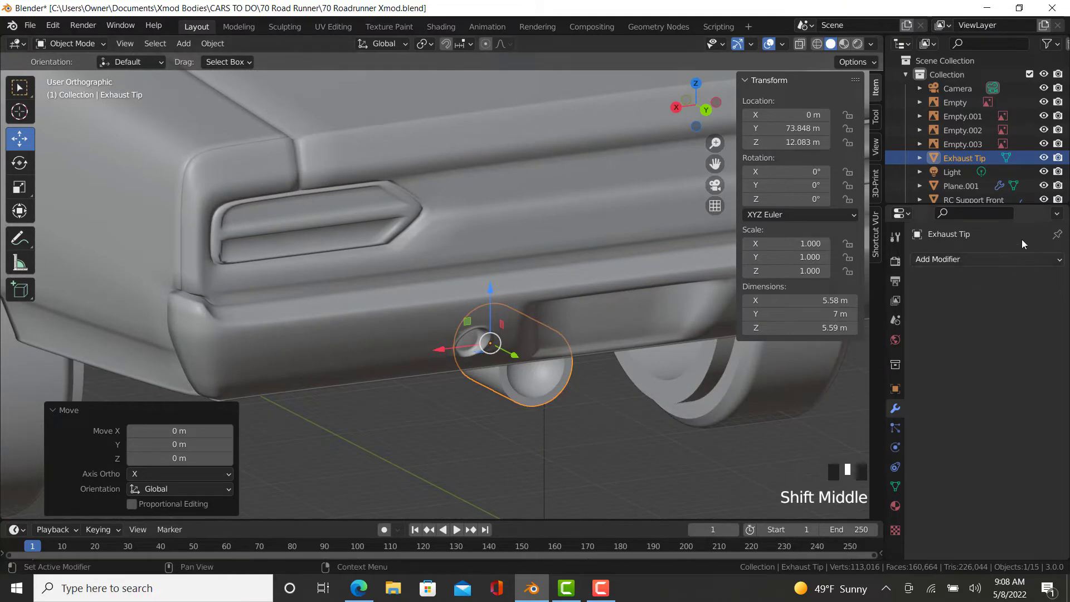
click(974, 259)
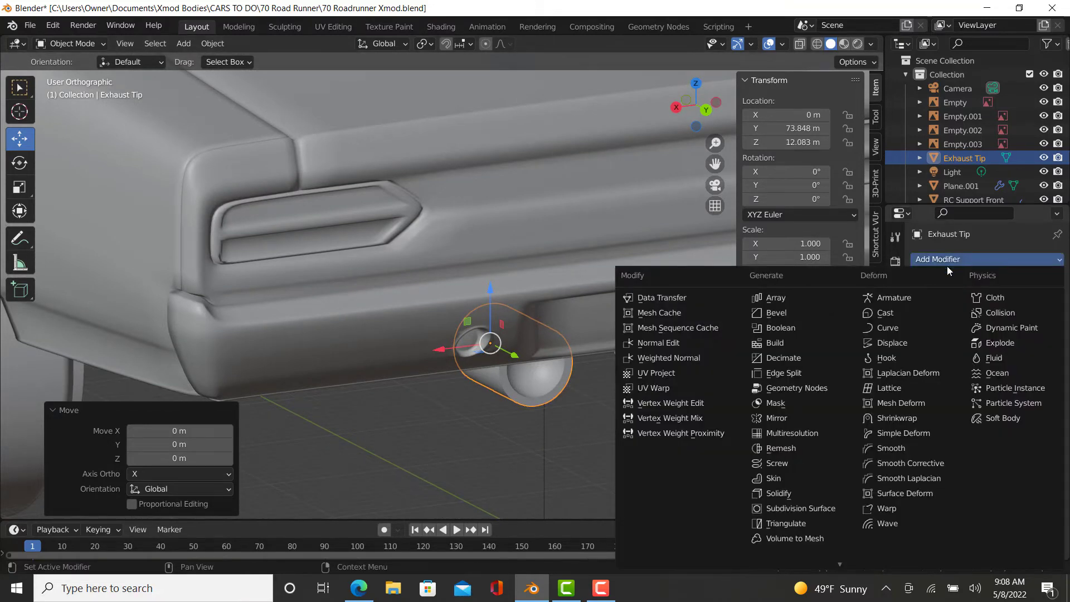
click(798, 418)
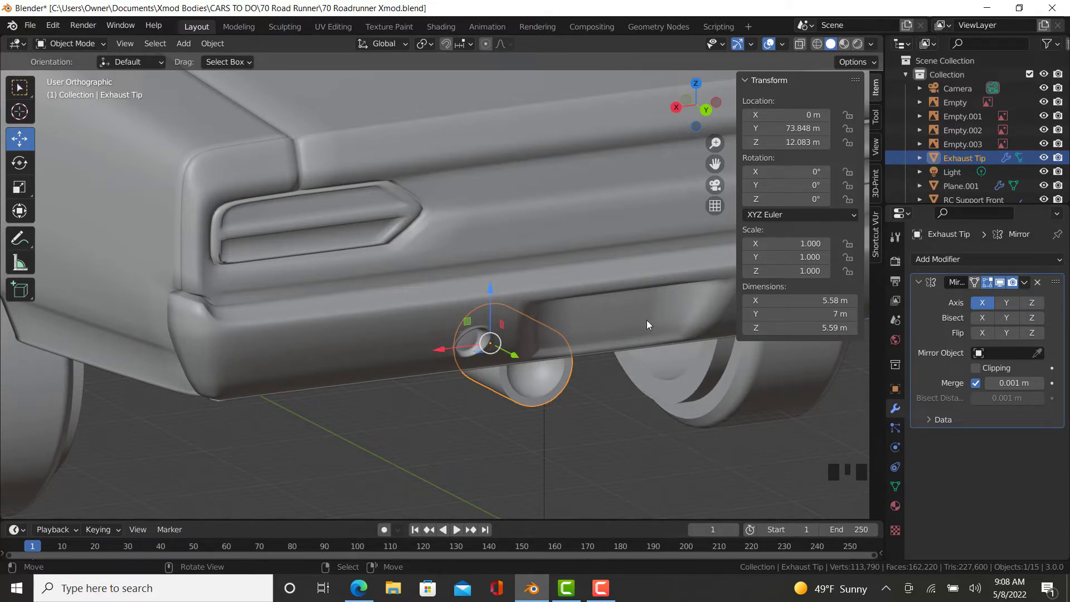
key(Tab)
drag(476, 364, 328, 406)
- In the back view, scale the exhaust tip mesh to 0.833 along Z, followed by 0.727 uniformly
key(KP_1)
key(KP_9)
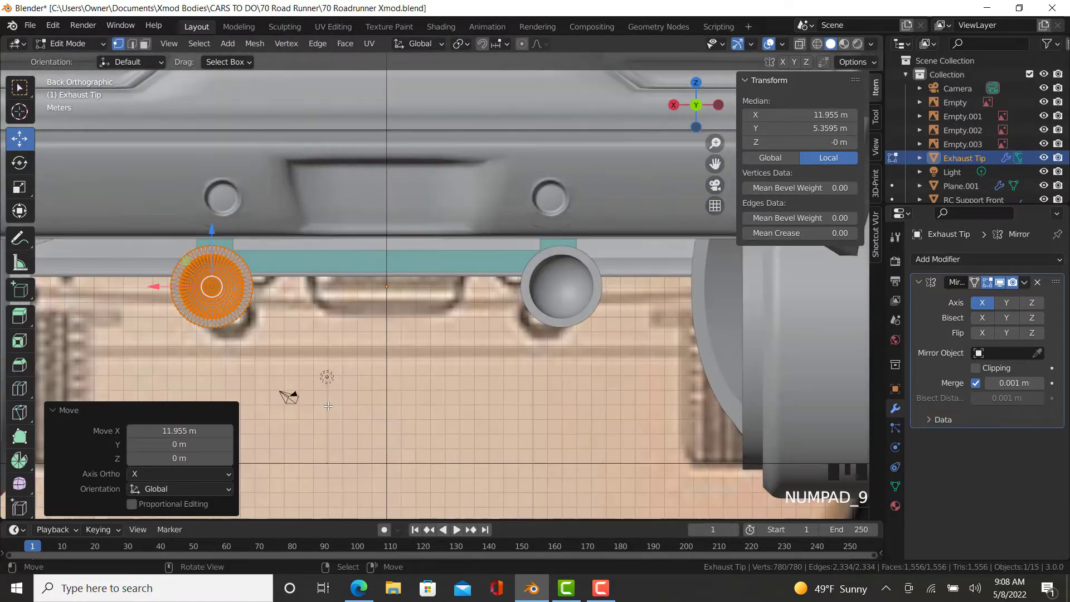
shift+middle_drag(382, 379, 634, 417)
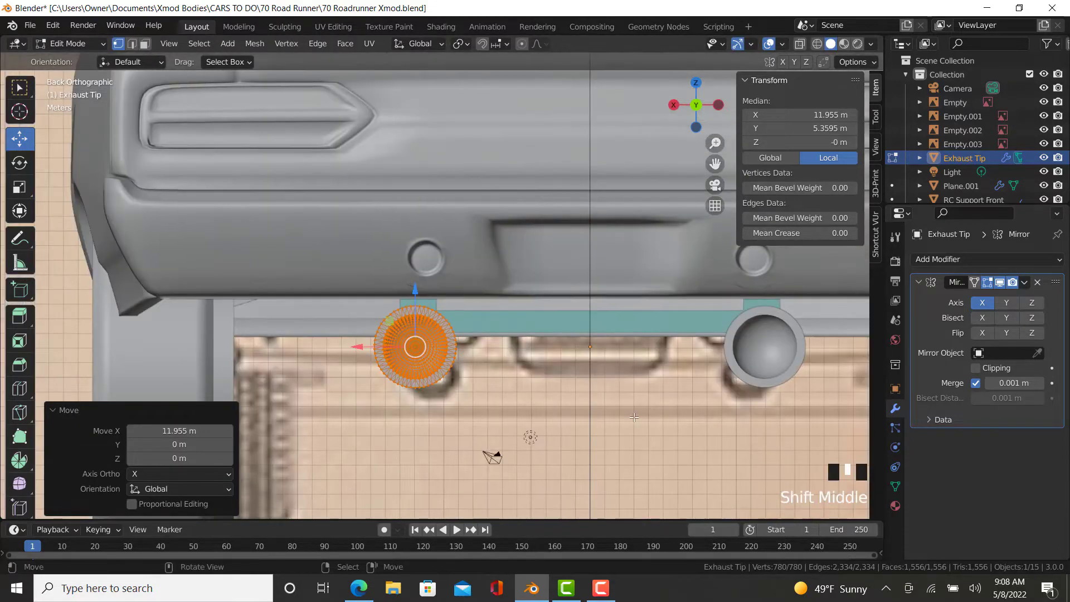
key(s)
key(Escape)
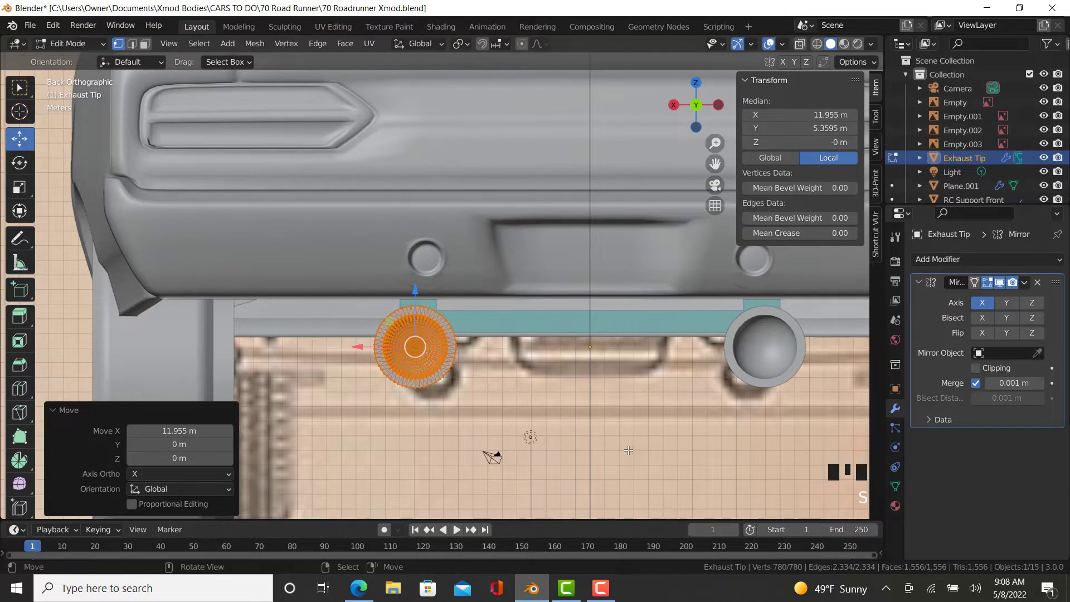
key(s)
key(z)
click(627, 433)
key(s)
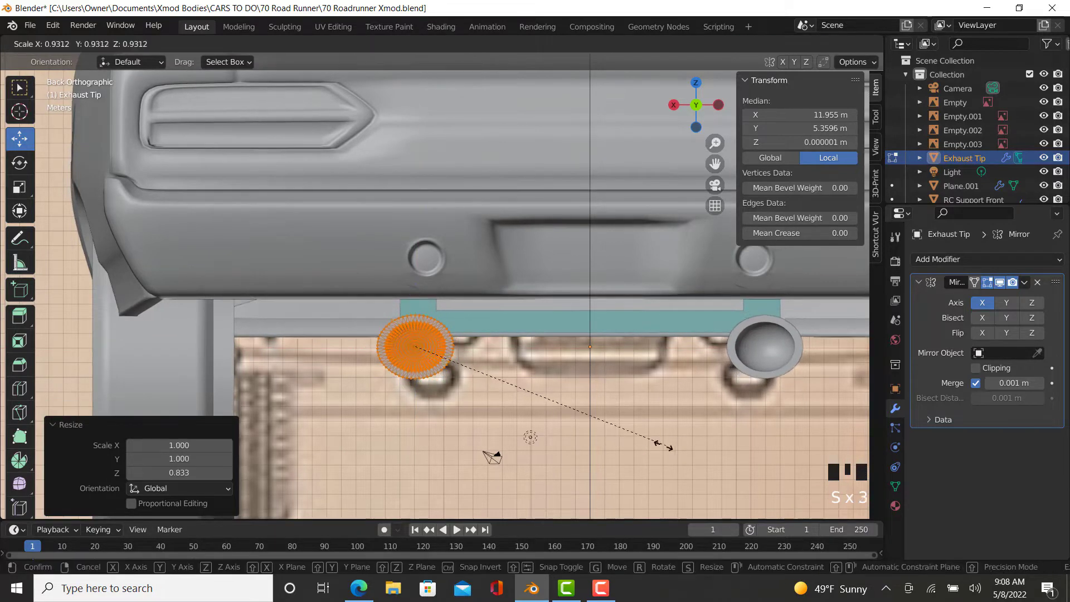
click(602, 437)
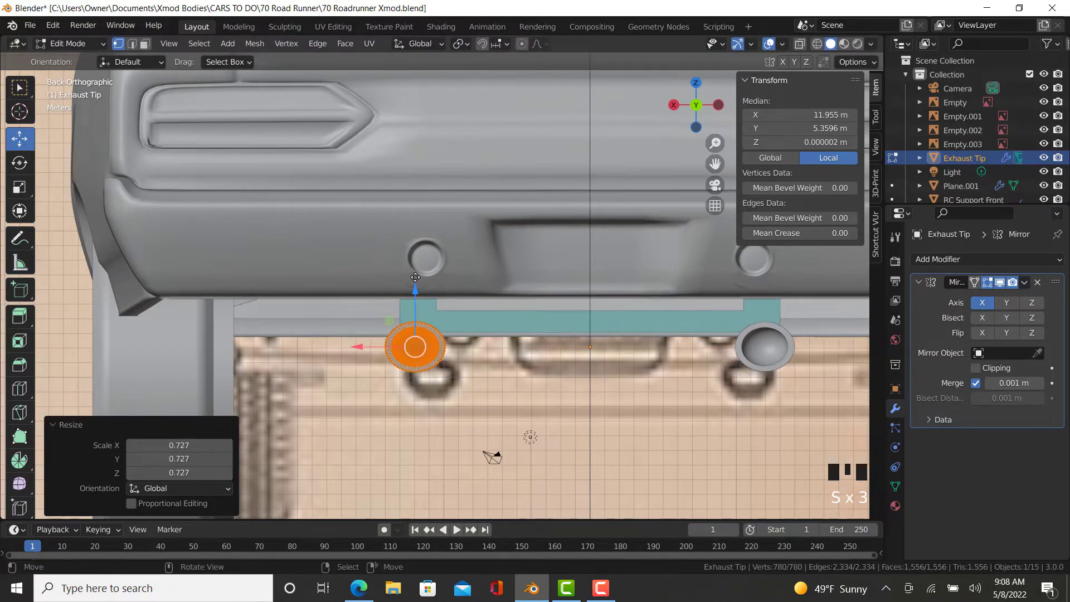
- Move the exhaust tip mesh about 1.8 m up, 2.6 m outward, and 13.161 m rearward along Y
drag(415, 277, 415, 249)
drag(356, 319, 312, 334)
middle_drag(334, 356, 304, 344)
drag(305, 344, 423, 390)
middle_drag(424, 390, 504, 341)
scroll(482, 332, up, 2)
- Shorten the exhaust tip mesh along Y and raise it about 0.4 m toward the rear bumper
key(s)
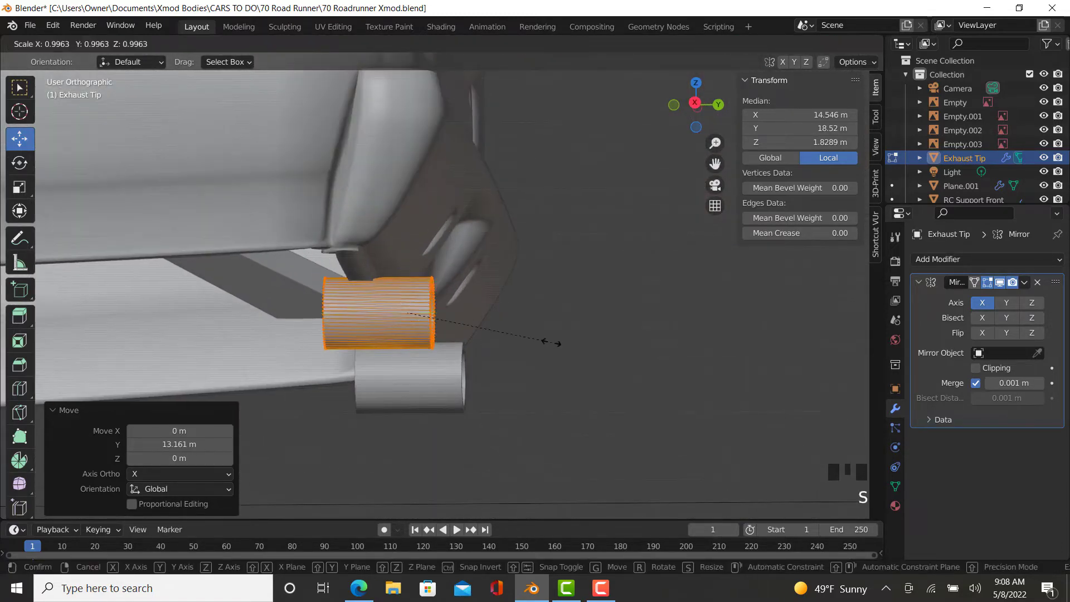
key(y)
click(505, 356)
middle_drag(505, 355, 371, 359)
drag(325, 342, 328, 334)
right_click(443, 439)
key(Tab)
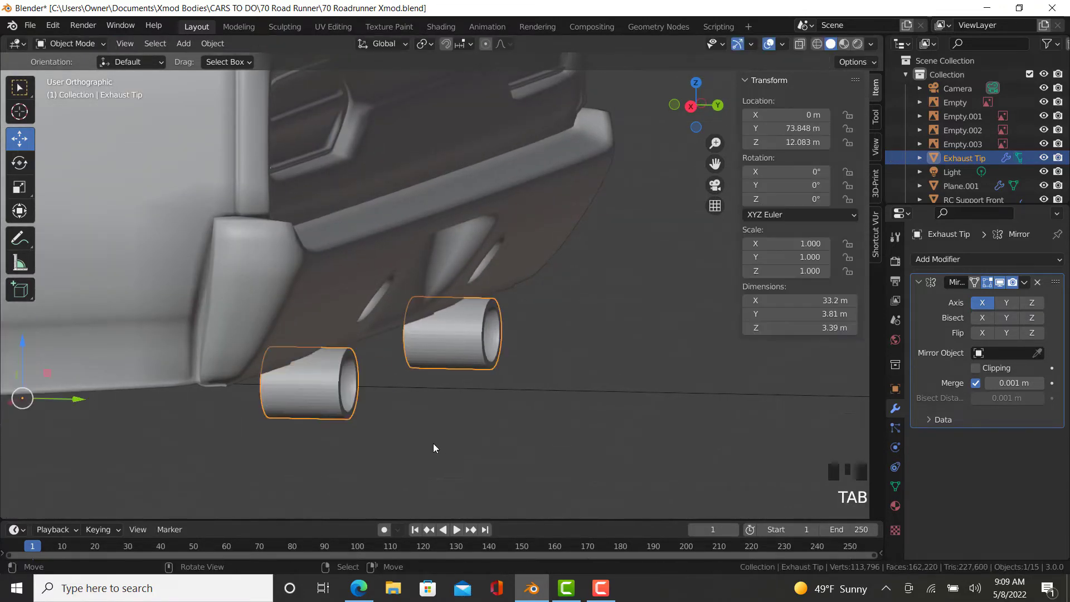
- Scale the whole exhaust tip mesh uniformly to 0.803
scroll(412, 447, down, 3)
middle_drag(393, 451, 262, 490)
scroll(390, 460, up, 2)
key(Tab)
key(a)
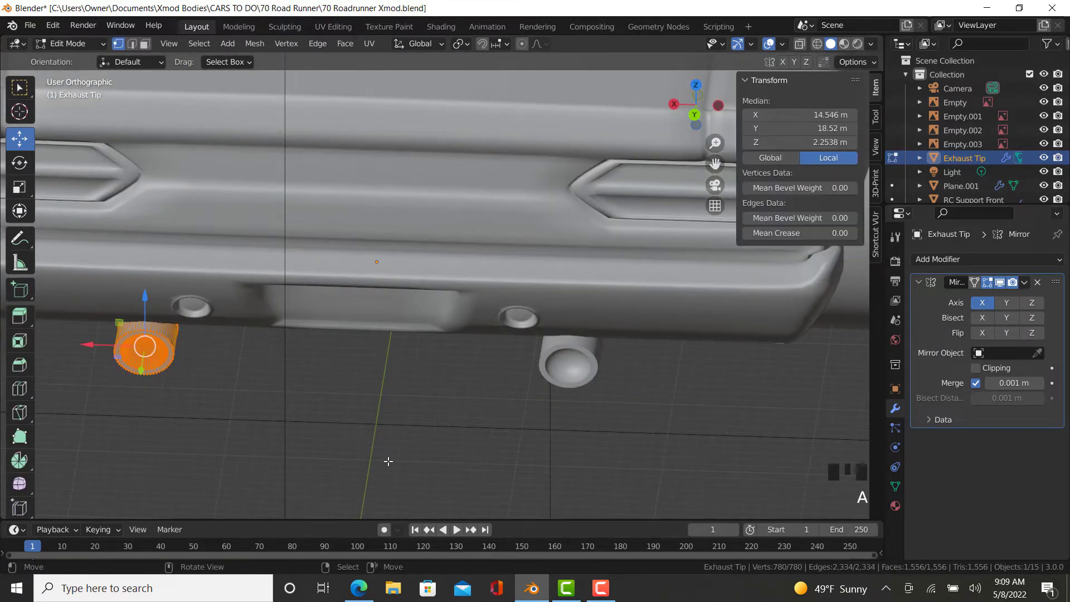
key(s)
click(320, 471)
- Raise the exhaust tip mesh slightly and fine-tune its position against the underside of the rear bumper
middle_drag(204, 354, 265, 384)
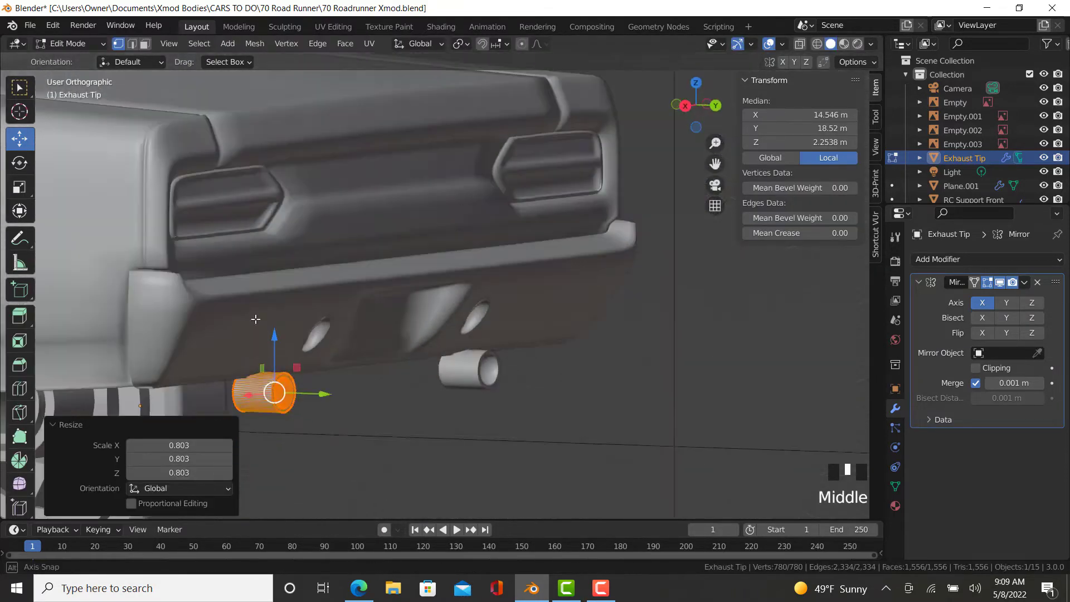
scroll(265, 382, up, 3)
drag(297, 359, 306, 350)
key(Tab)
scroll(456, 450, down, 3)
middle_drag(433, 456, 472, 413)
key(Tab)
scroll(473, 413, up, 2)
drag(538, 365, 537, 372)
right_click(696, 346)
key(Tab)
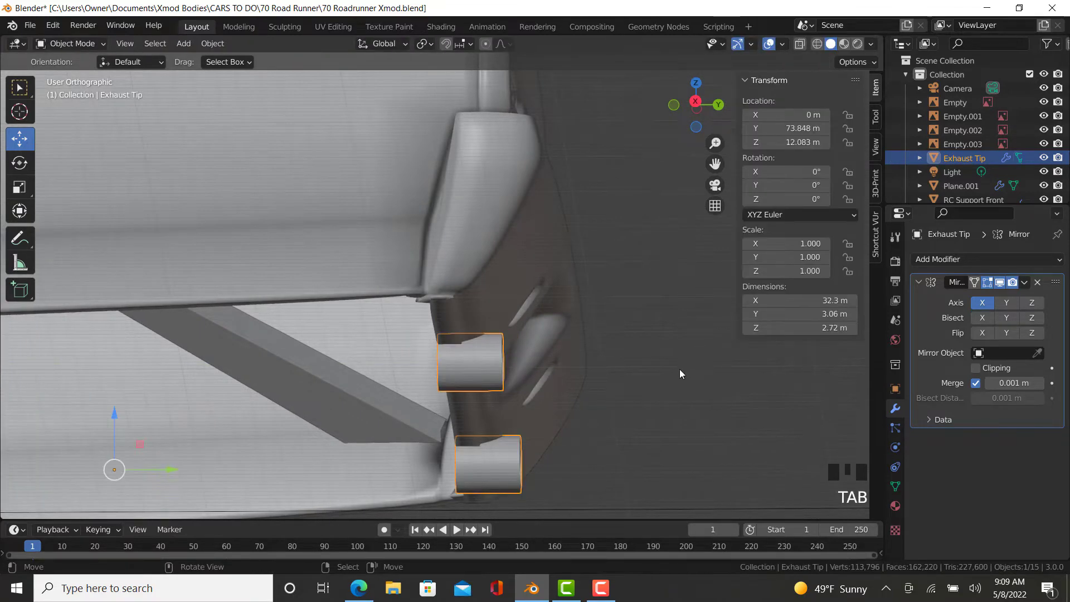
- In a wireframe side view, select the exhaust tip's forward-end vertices and extend them about 6.3 m forward along Y
middle_drag(680, 369, 259, 437)
scroll(352, 453, up, 5)
right_click(363, 473)
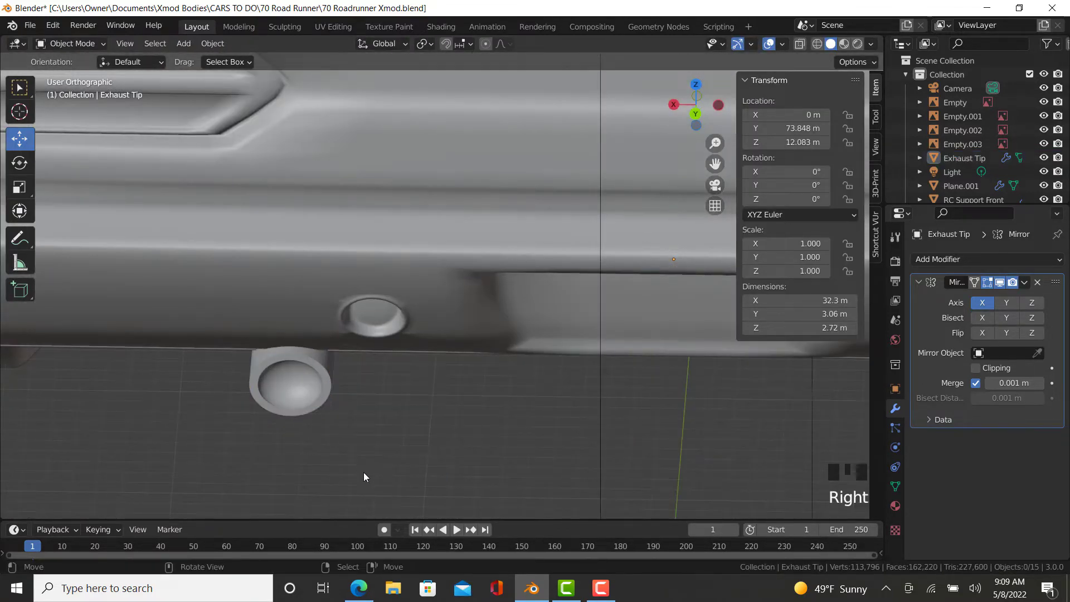
scroll(369, 455, down, 4)
middle_drag(369, 455, 534, 343)
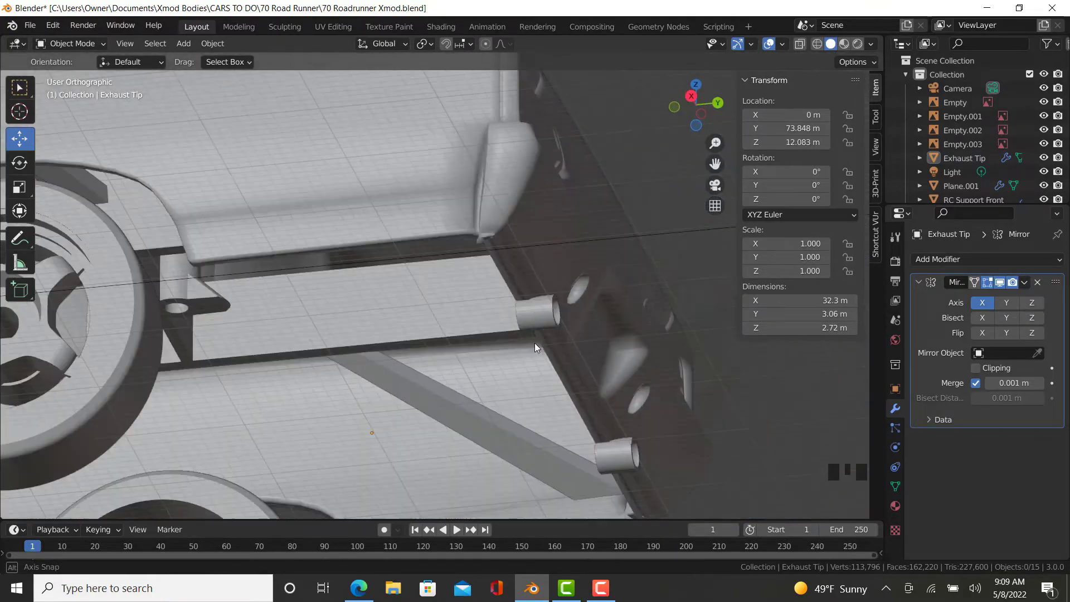
key(Tab)
key(shift+z)
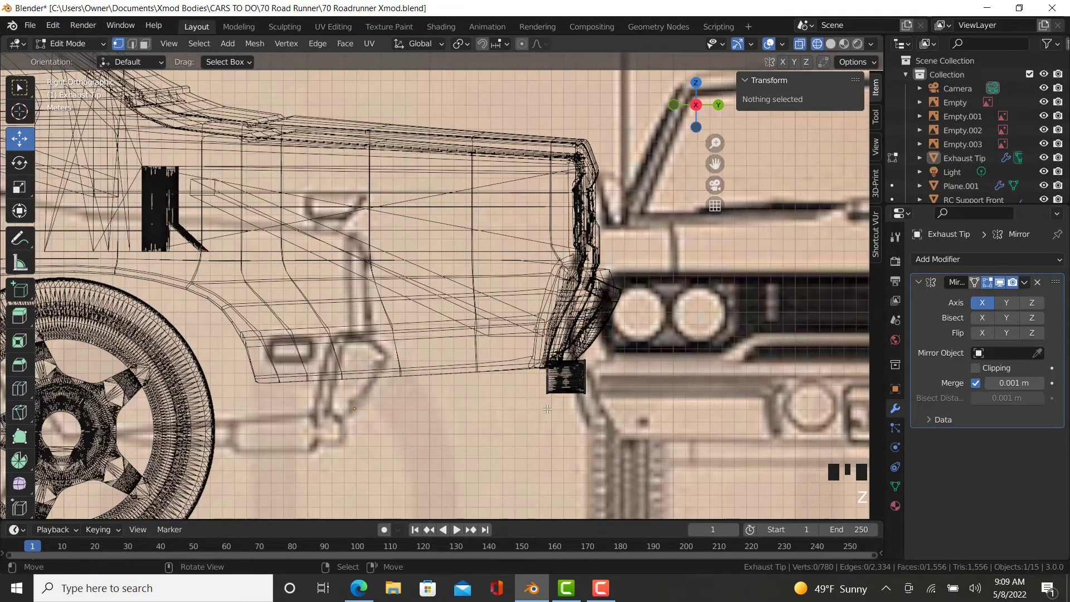
right_click(551, 392)
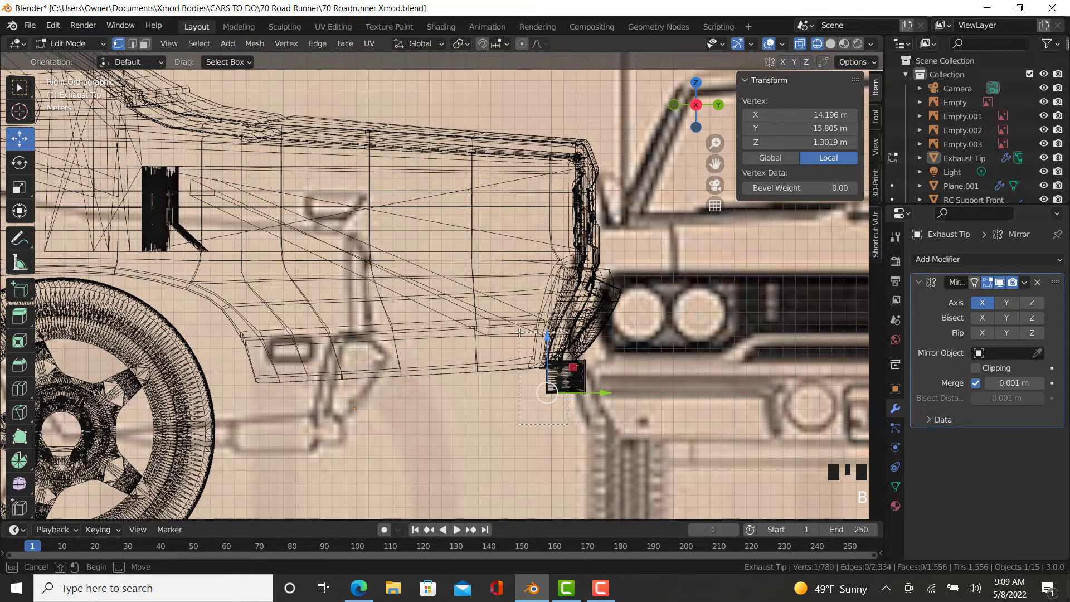
drag(519, 333, 518, 333)
drag(594, 379, 583, 384)
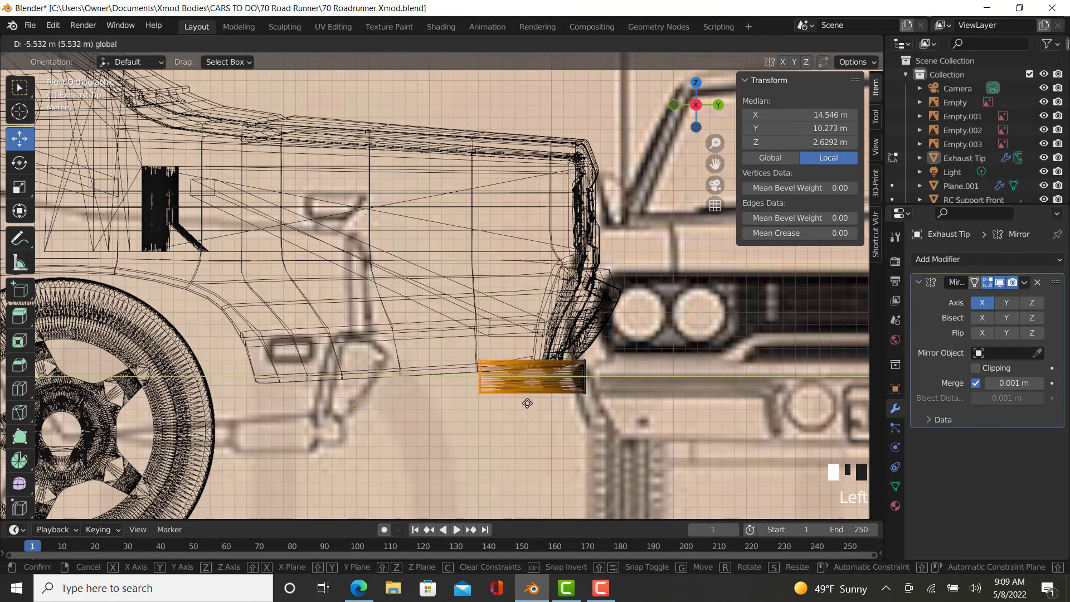
drag(527, 403, 519, 403)
key(z)
click(627, 406)
key(Tab)
- Append the Side Mirrors object from the template file and select it on the car body
mouse_move(669, 428)
middle_down()
mouse_move(600, 440)
mouse_move(374, 434)
mouse_move(370, 417)
mouse_move(306, 406)
mouse_move(436, 410)
mouse_move(554, 366)
mouse_move(447, 339)
mouse_move(386, 361)
mouse_move(372, 386)
mouse_move(385, 388)
mouse_move(370, 354)
middle_up()
scroll(412, 387, down, 5)
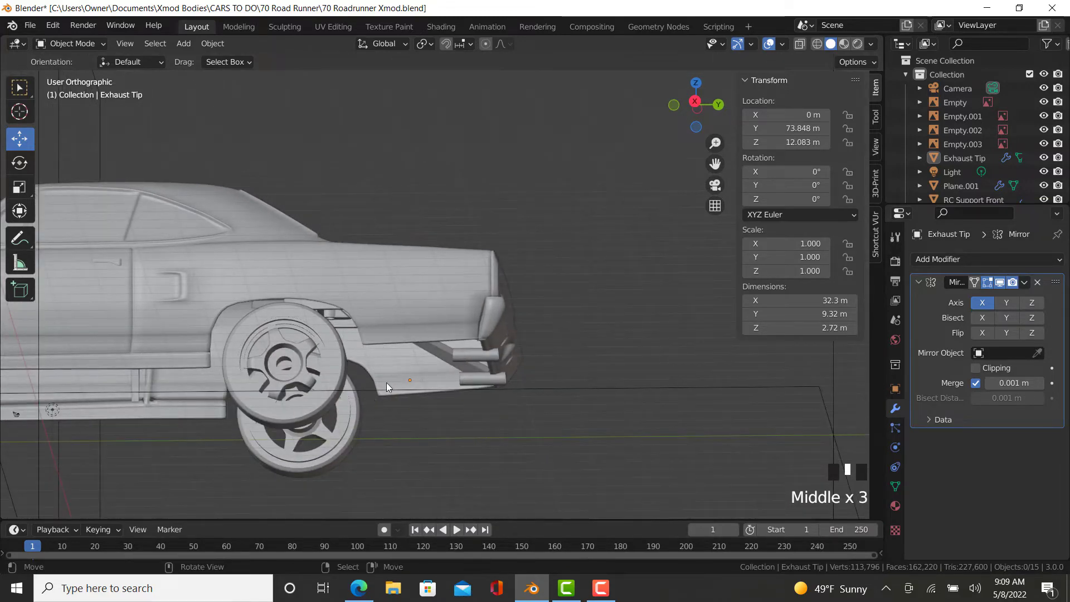
middle_drag(480, 366, 416, 405)
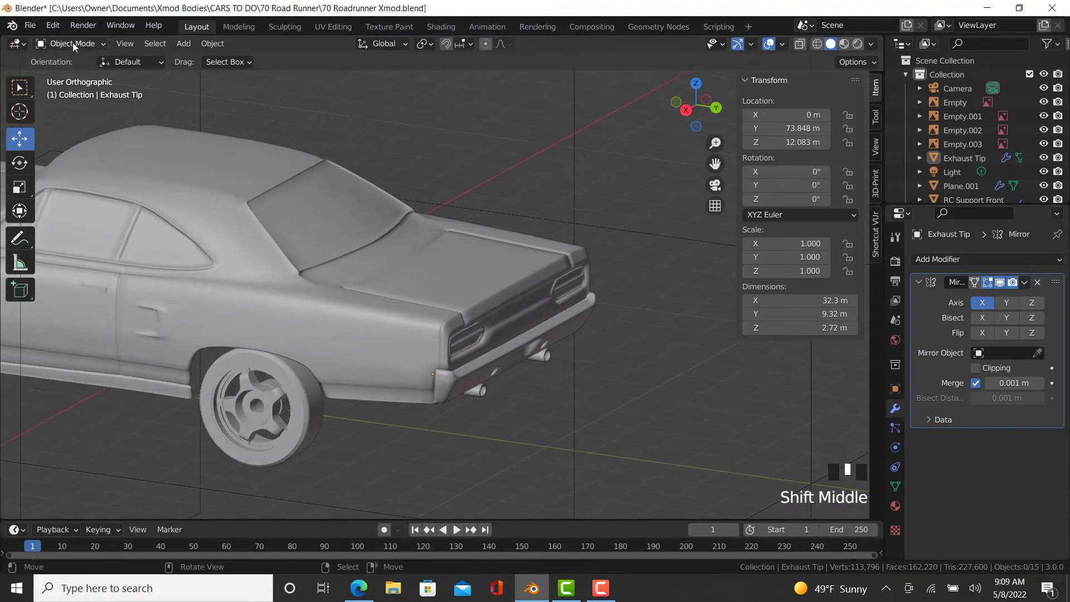
click(24, 30)
click(30, 25)
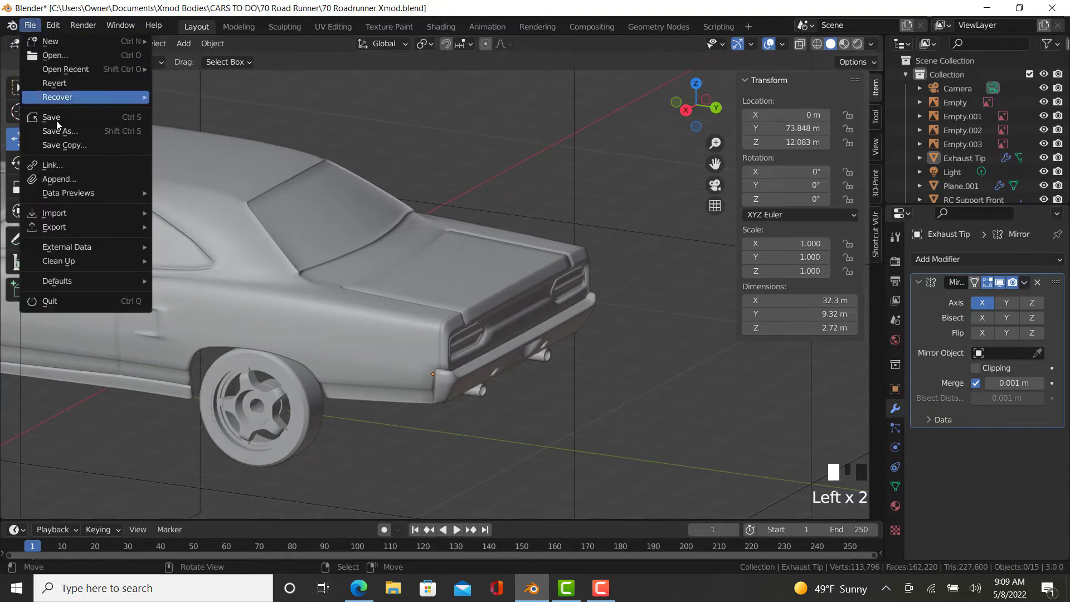
click(54, 179)
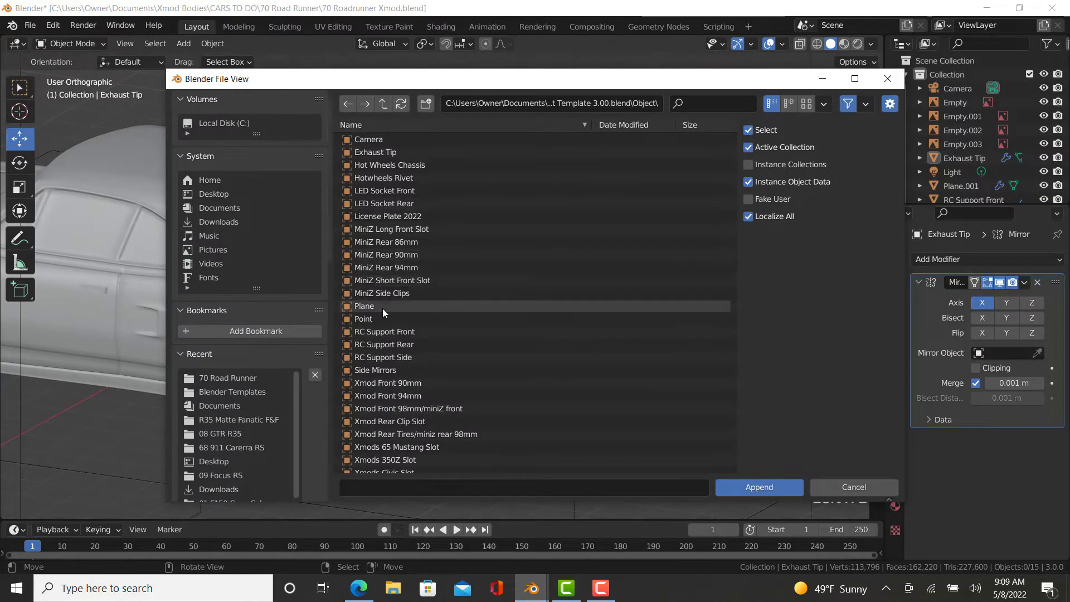
double_click(386, 368)
middle_drag(390, 367, 557, 291)
right_click(362, 350)
- Scale down the side mirror mesh in the side view and raise it 1.3336 m along Z
scroll(501, 305, up, 4)
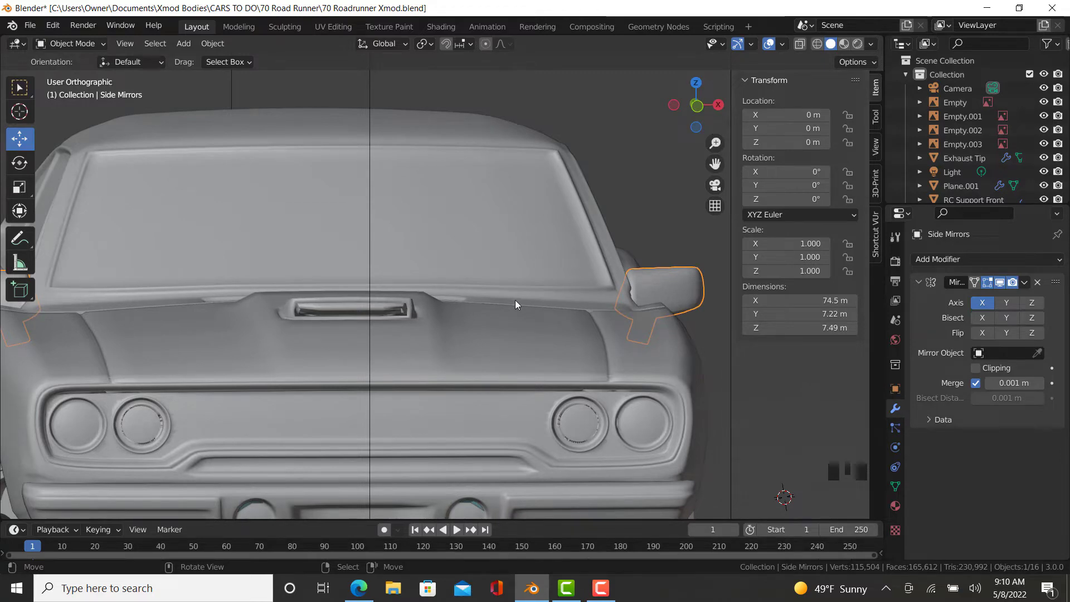
scroll(627, 266, up, 2)
key(Tab)
key(KP_3)
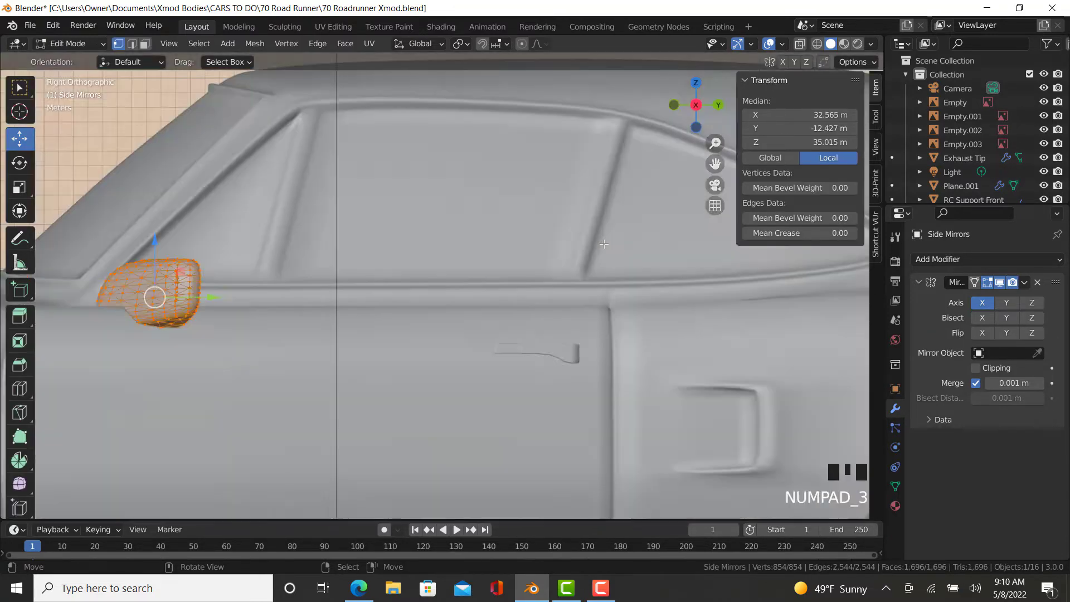
shift+middle_drag(394, 279, 405, 281)
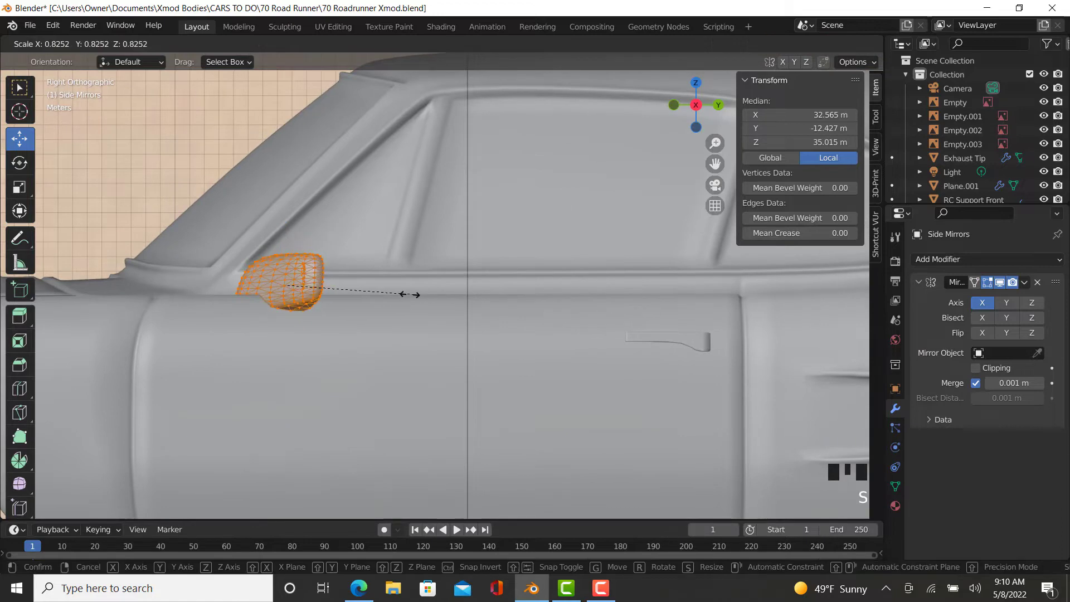
click(285, 254)
drag(286, 239, 285, 218)
- Rotate the side mirror mesh 19.7° about Z in the top view
key(KP_7)
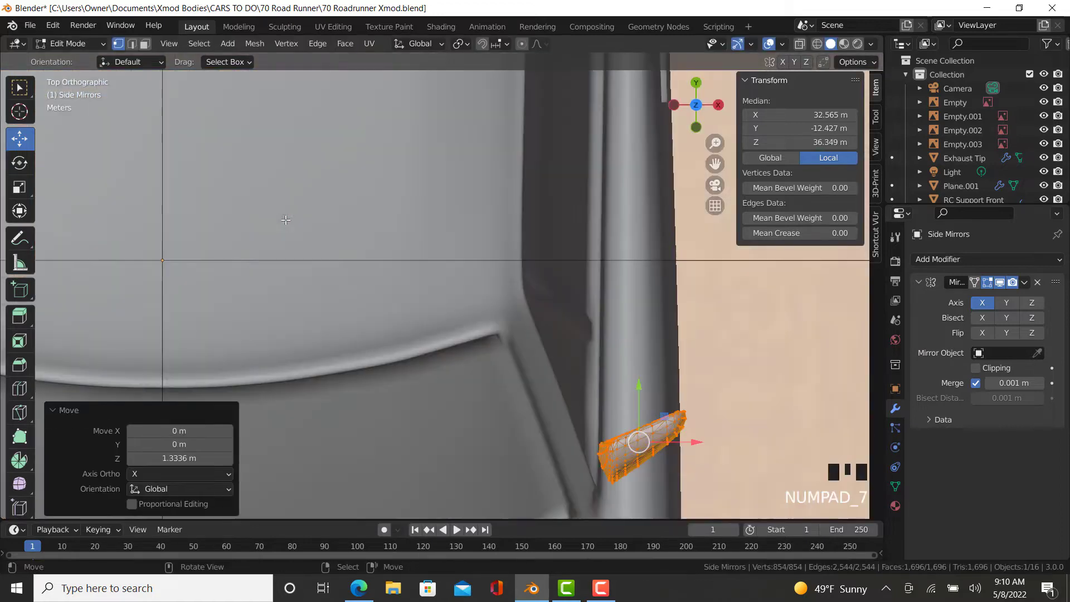
scroll(639, 386, down, 3)
shift+middle_drag(666, 386, 639, 385)
scroll(640, 385, up, 1)
key(r)
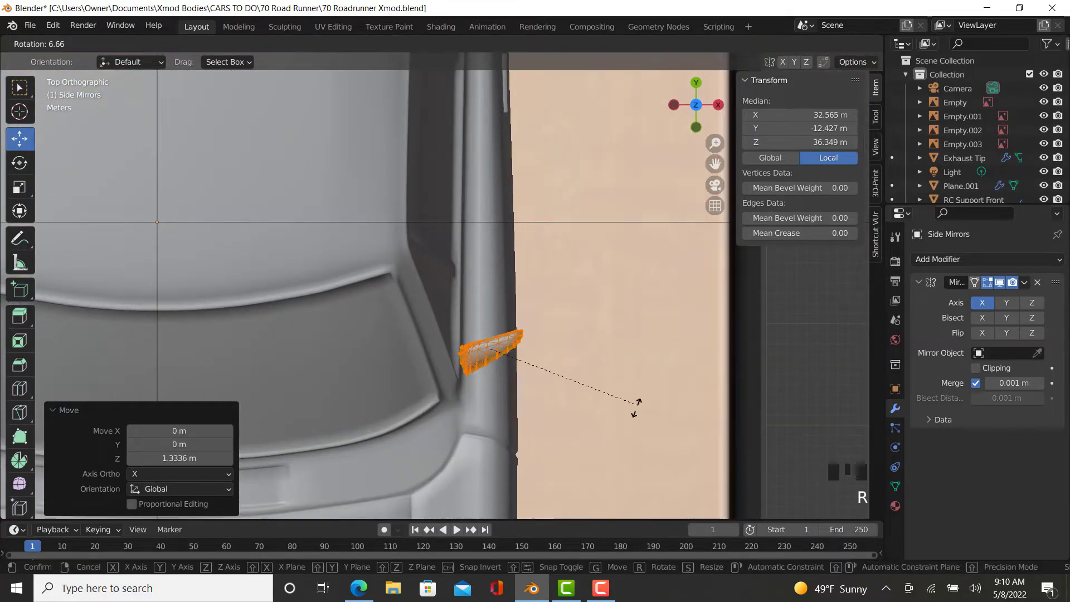
click(612, 431)
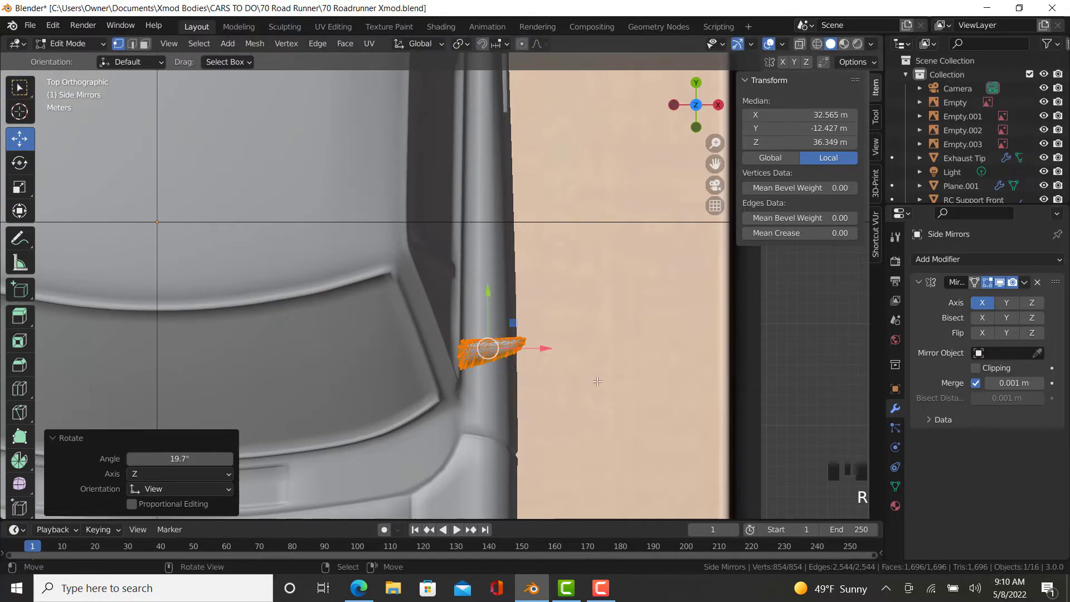
- In the front view, scale the side mirror mesh along X by 0.702 and shift it about 0.33 m outward
key(KP_1)
key(z)
click(535, 259)
scroll(397, 439, up, 4)
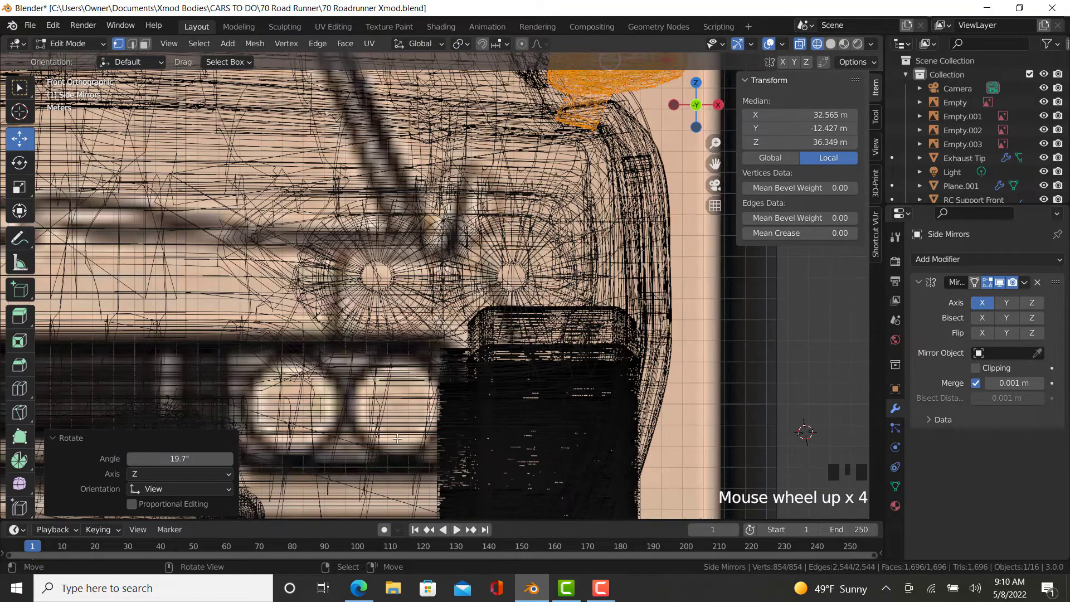
scroll(432, 323, down, 4)
key(z)
click(535, 300)
shift+middle_drag(551, 295, 563, 335)
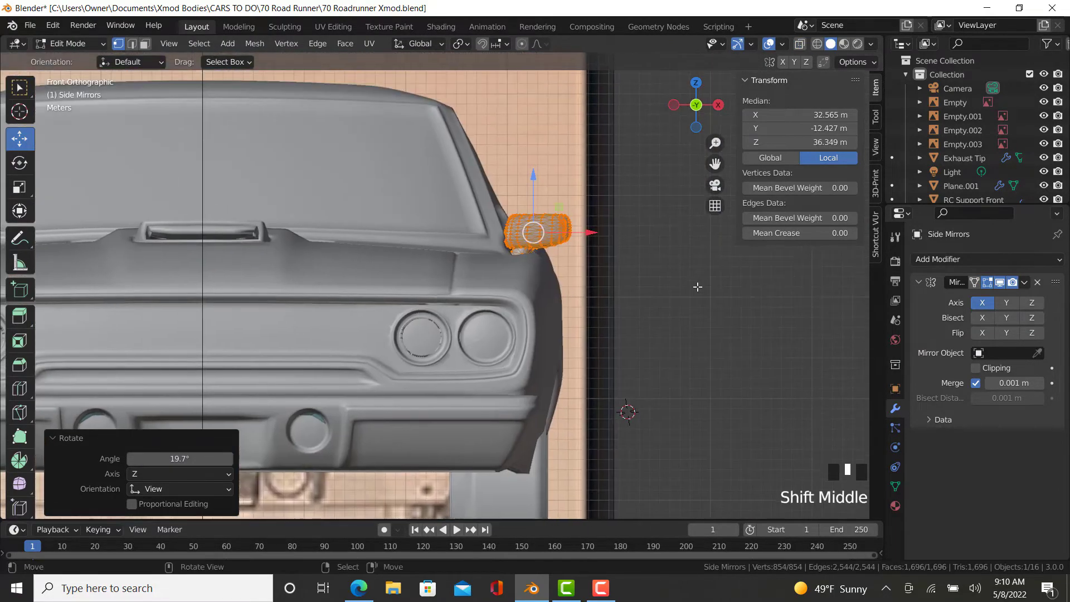
key(s)
key(x)
click(586, 240)
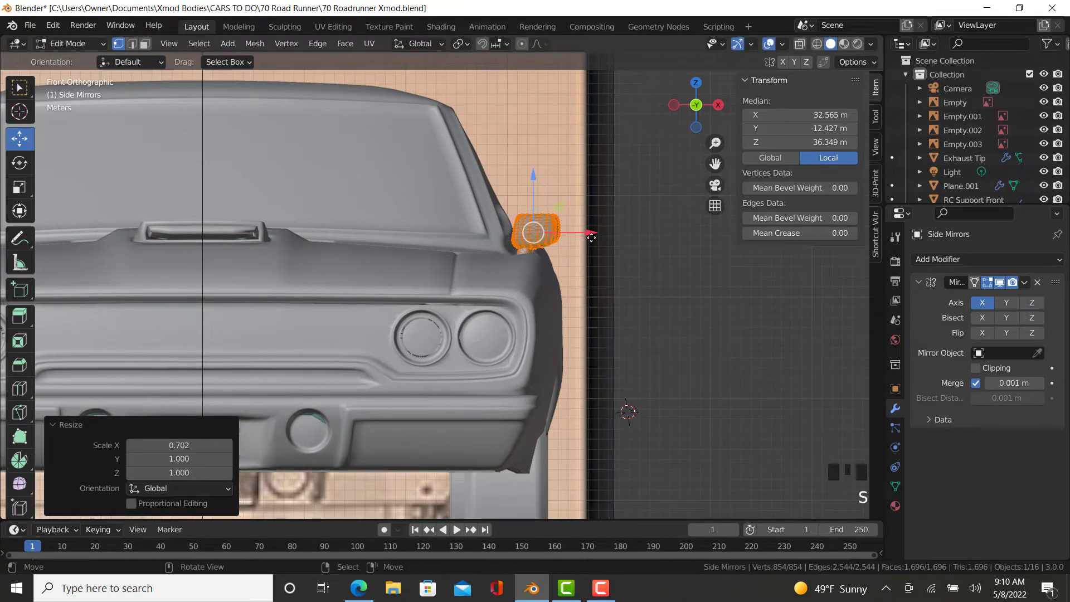
click(592, 237)
- Move the Side Mirrors object 3.4087 m forward along Y to the front corner of the side windows
key(Tab)
scroll(592, 293, down, 4)
middle_drag(593, 293, 445, 353)
scroll(550, 318, up, 4)
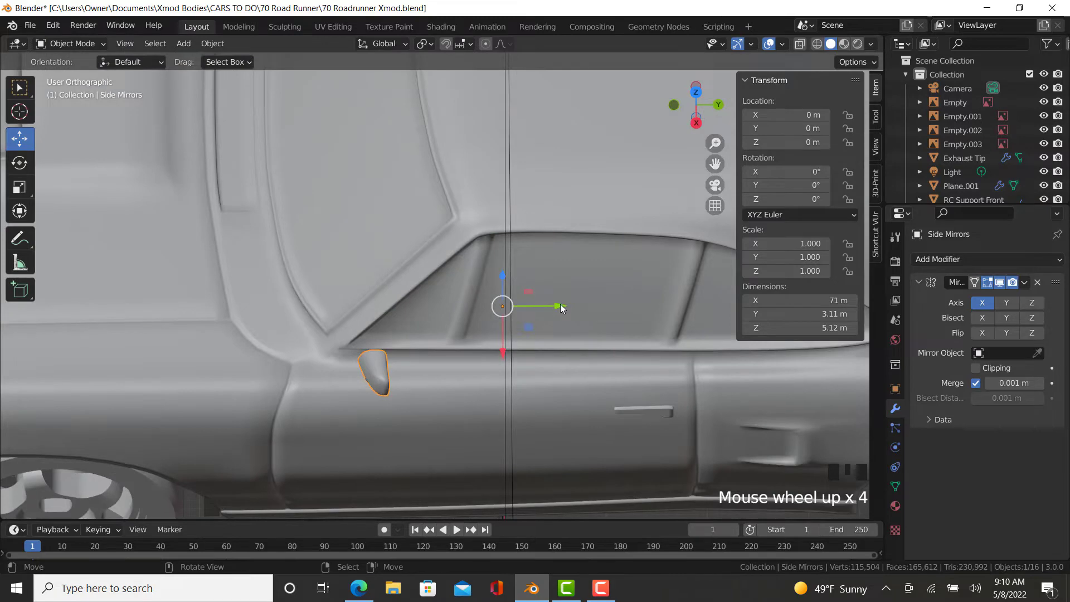
drag(560, 306, 521, 313)
middle_drag(418, 352, 439, 319)
scroll(440, 320, down, 5)
right_click(470, 422)
middle_drag(471, 422, 554, 426)
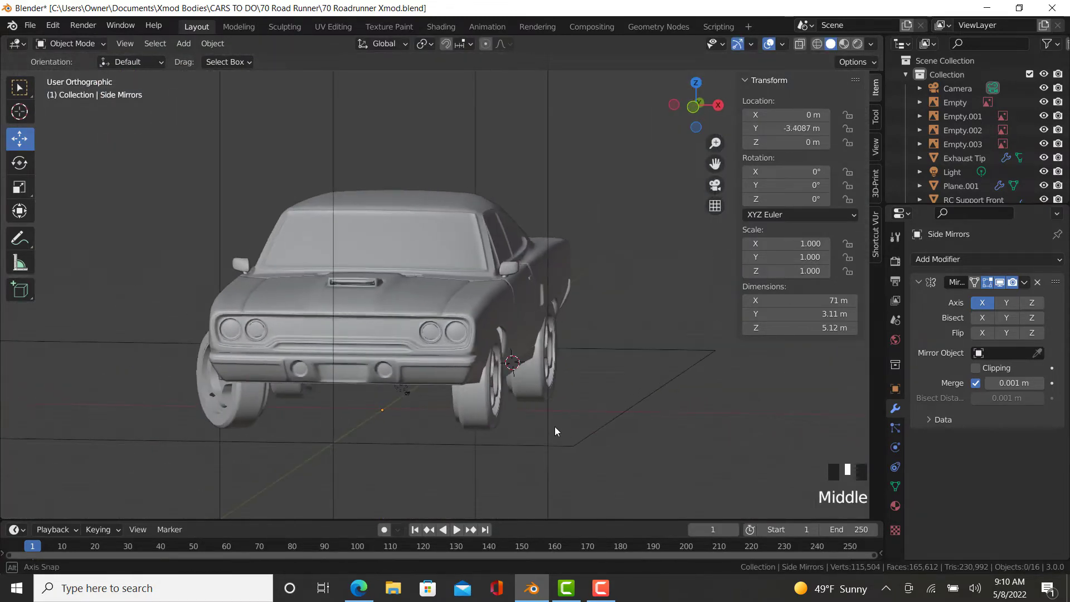
- Stretch the side mirror mesh along Z to about 6.05 m tall and lower it slightly onto the door
key(Tab)
scroll(486, 303, up, 7)
key(s)
key(z)
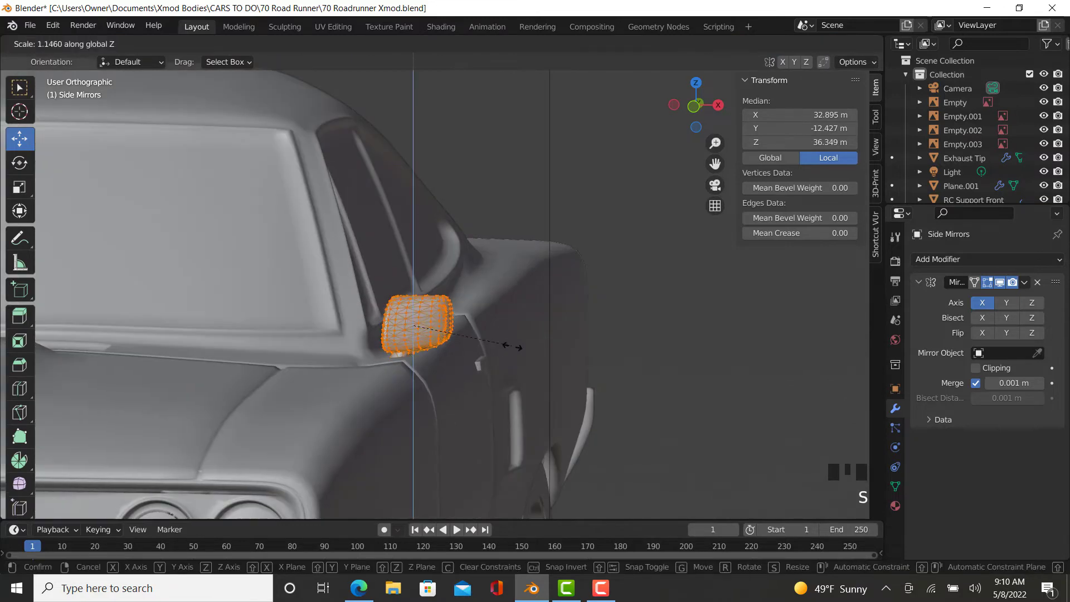
click(515, 348)
drag(407, 261, 407, 277)
right_click(672, 363)
scroll(557, 397, down, 3)
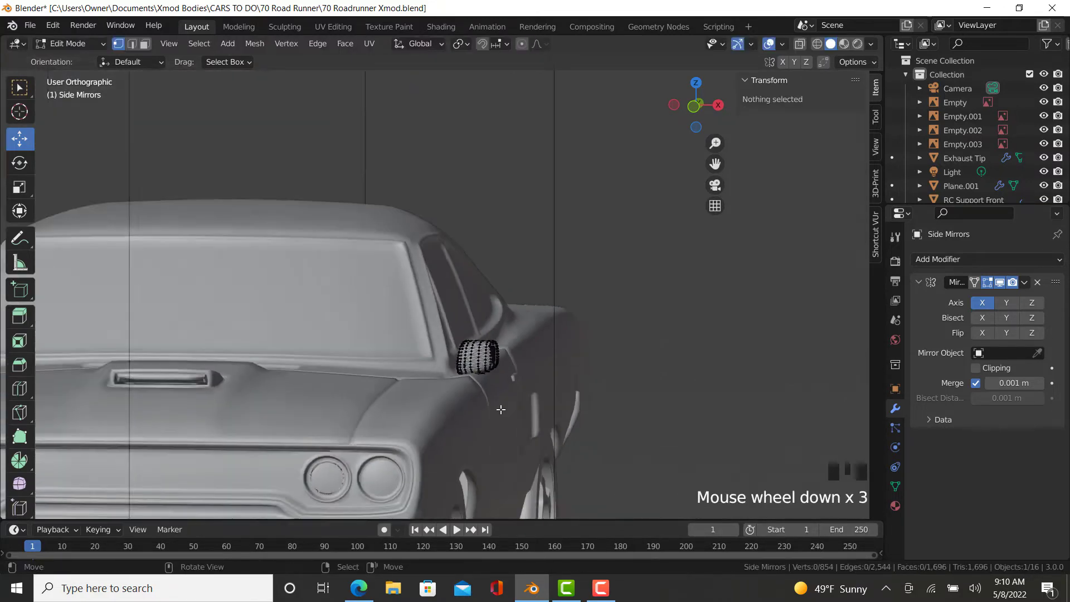
key(Tab)
- Examine the fit of the side mirrors against the doors from several angles and distances
middle_drag(493, 390, 496, 389)
scroll(481, 400, up, 5)
middle_drag(517, 338, 596, 212)
middle_drag(599, 258, 466, 296)
scroll(544, 359, down, 2)
scroll(371, 399, down, 3)
scroll(430, 363, down, 3)
scroll(452, 386, up, 5)
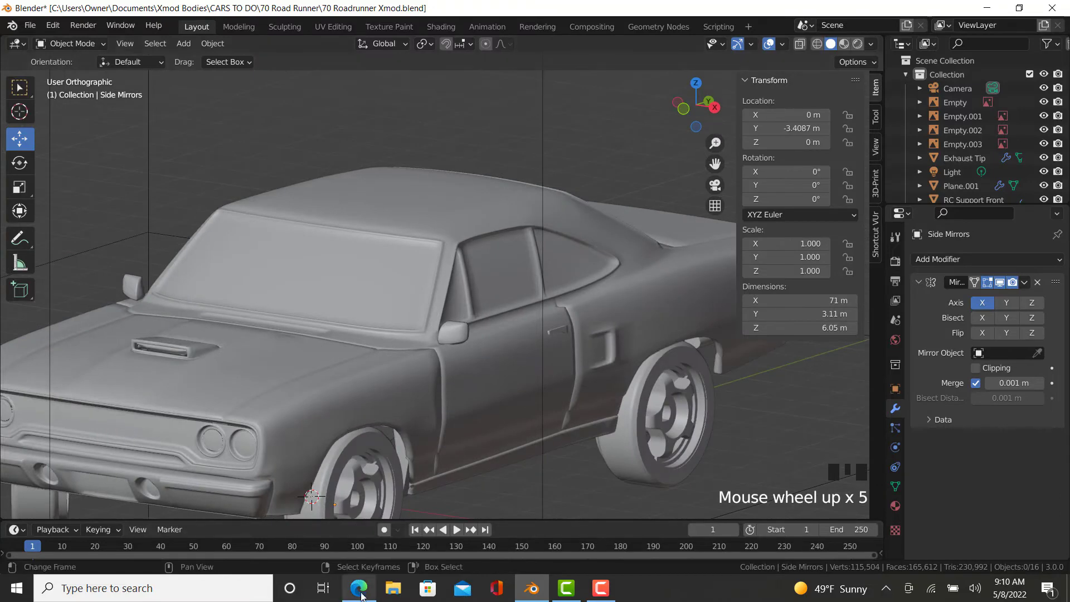
- Append the License Plate 2022 object from the template file and select it under the car body
click(29, 26)
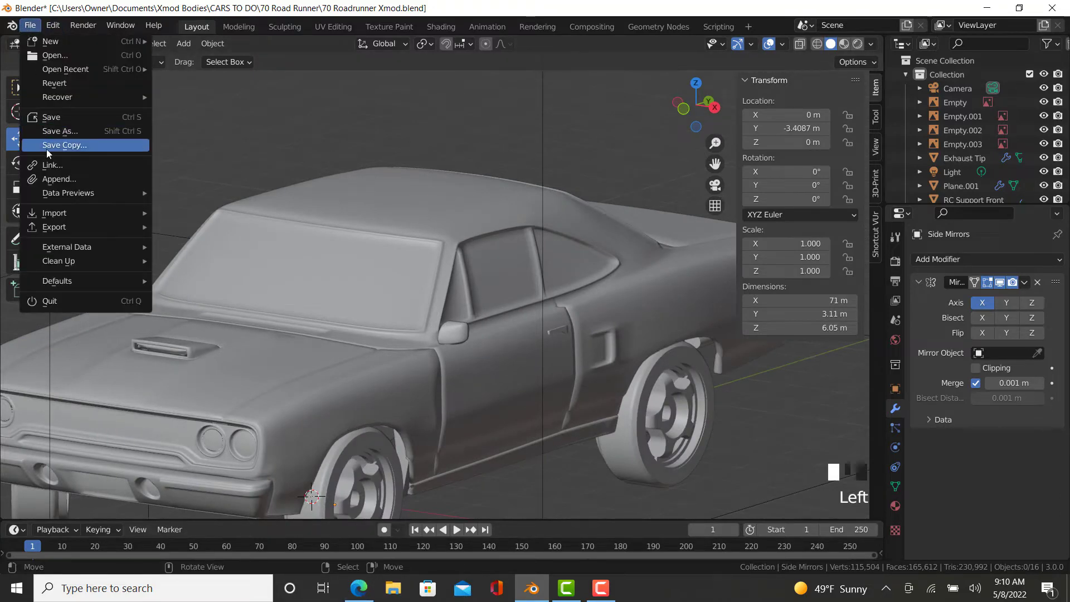
click(51, 178)
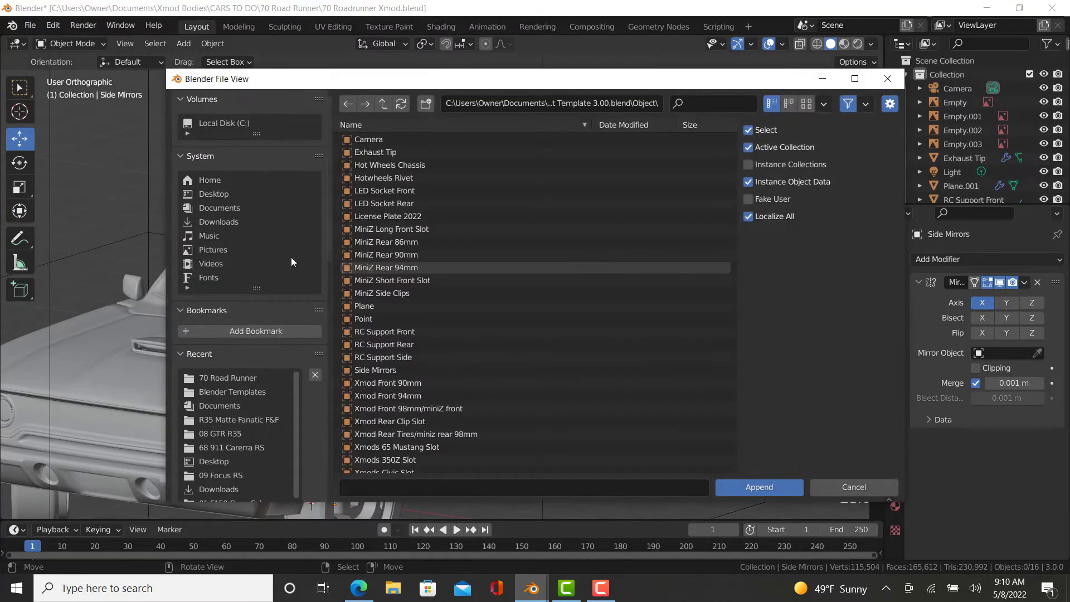
double_click(384, 216)
middle_drag(433, 454, 490, 337)
right_click(495, 341)
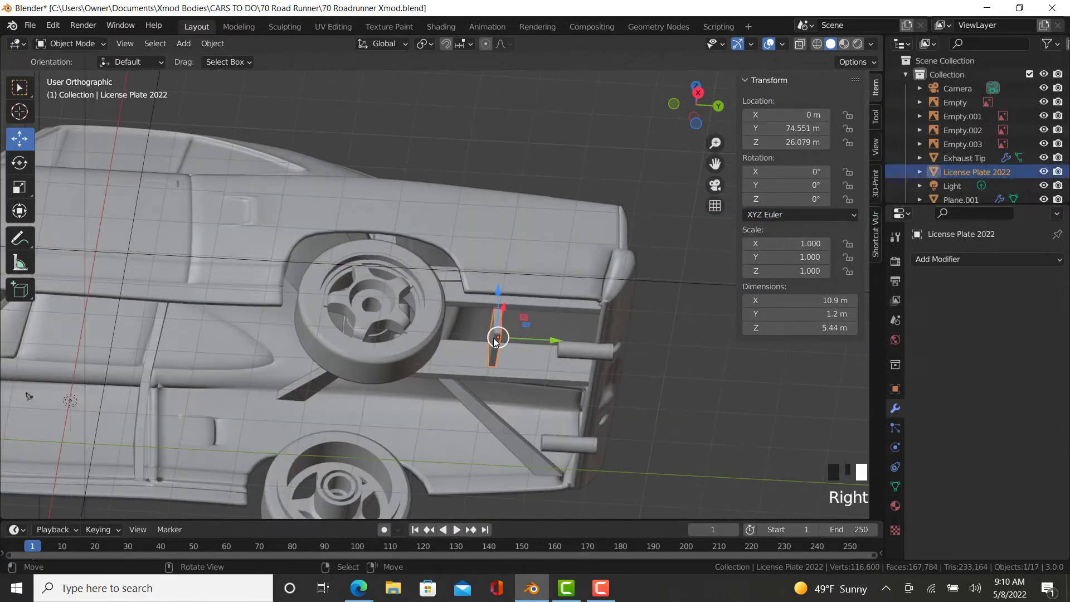
- Move the license plate to the centre of the rear bumper, at about Y 93.049 m and Z 17.501 m
drag(553, 342, 640, 359)
middle_drag(640, 359, 417, 257)
scroll(418, 260, up, 3)
drag(423, 268, 419, 379)
drag(471, 405, 443, 402)
scroll(441, 394, up, 2)
middle_drag(443, 401, 530, 364)
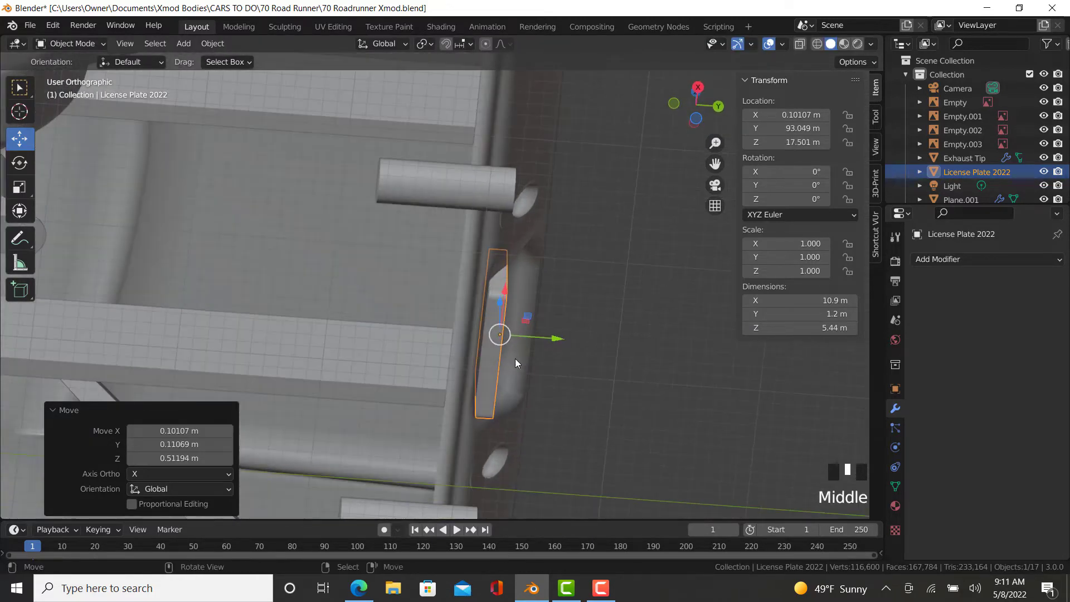
- Select the license plate's lower forward vertices in wireframe and extend them forward along Y to a depth of 2.21 m
key(KP_3)
key(alt+z)
key(Tab)
right_click(457, 463)
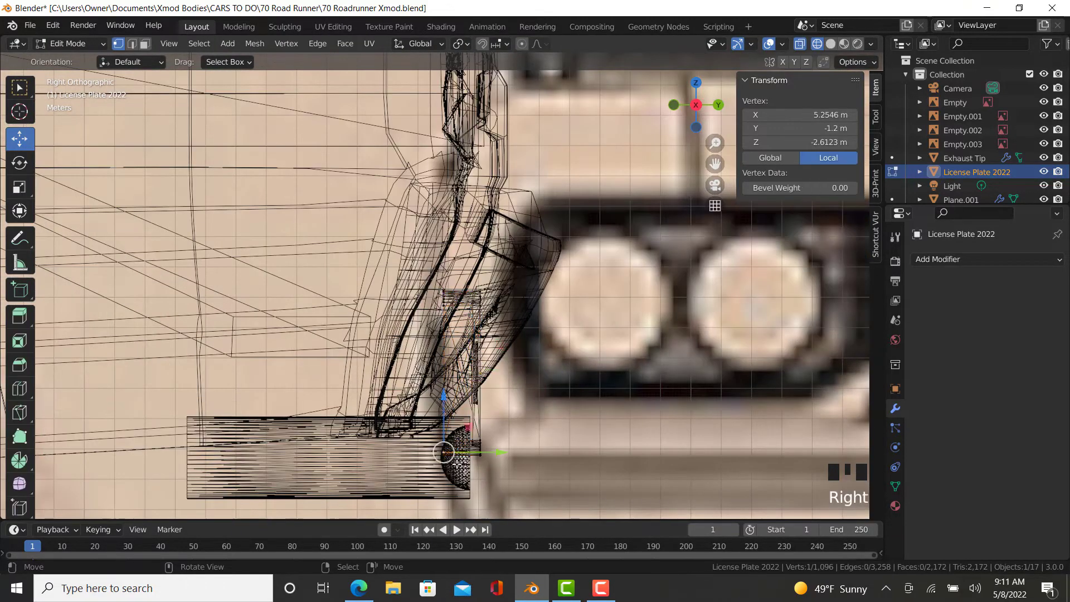
key(b)
mouse_move(438, 458)
mouse_down()
mouse_move(480, 437)
mouse_move(454, 449)
mouse_up()
key(z)
mouse_move(496, 437)
middle_down()
mouse_move(503, 396)
mouse_move(477, 364)
middle_up()
key(Tab)
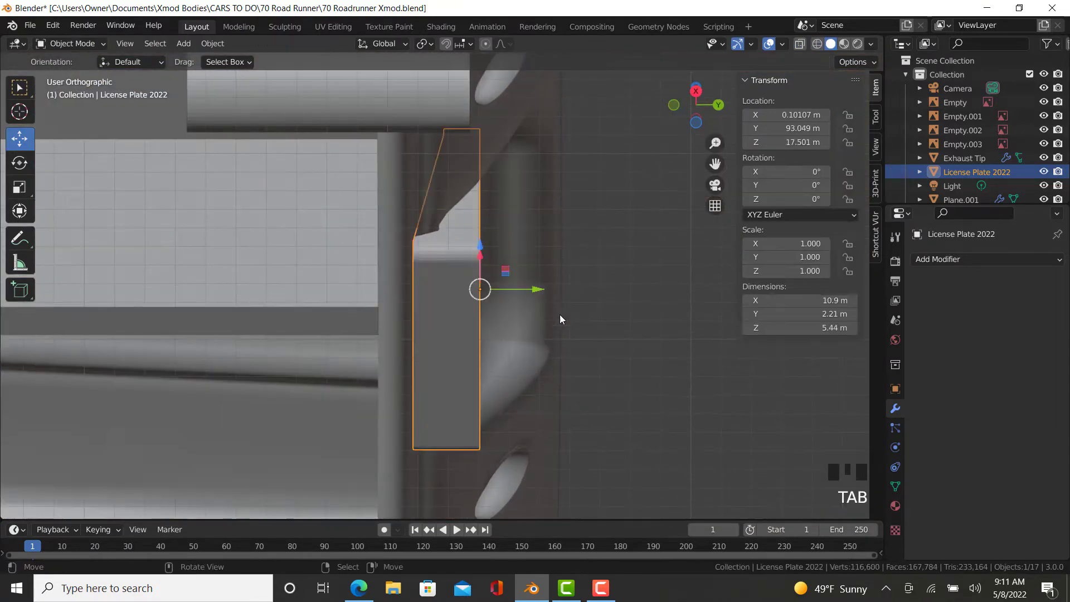
scroll(647, 285, down, 5)
right_click(632, 287)
middle_drag(632, 287, 440, 403)
- Append the LED Socket Front object from the template file and select it in wireframe display behind the headlights
click(29, 24)
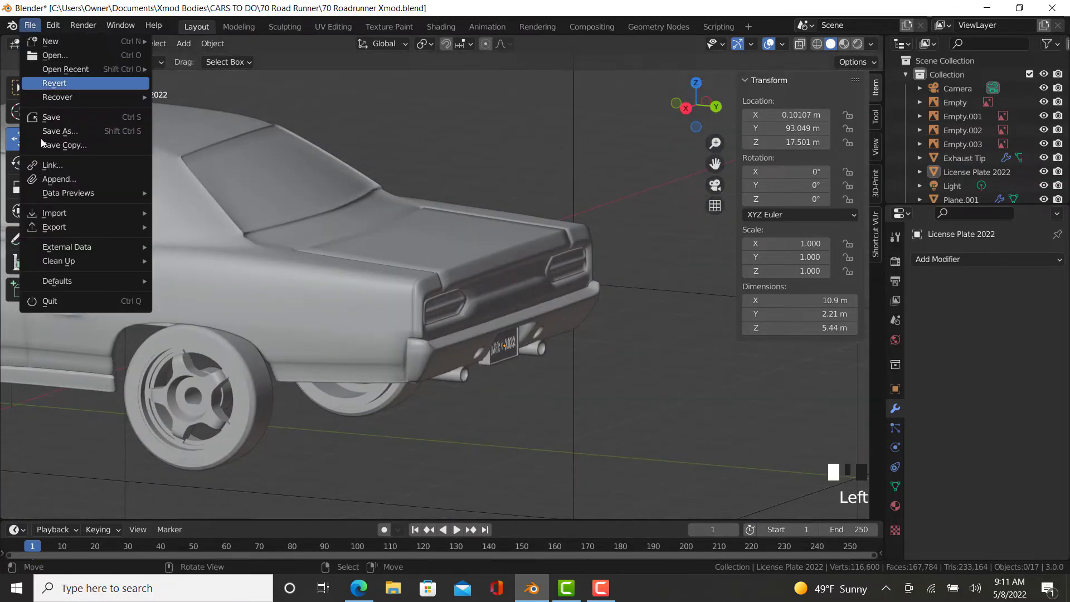
click(59, 179)
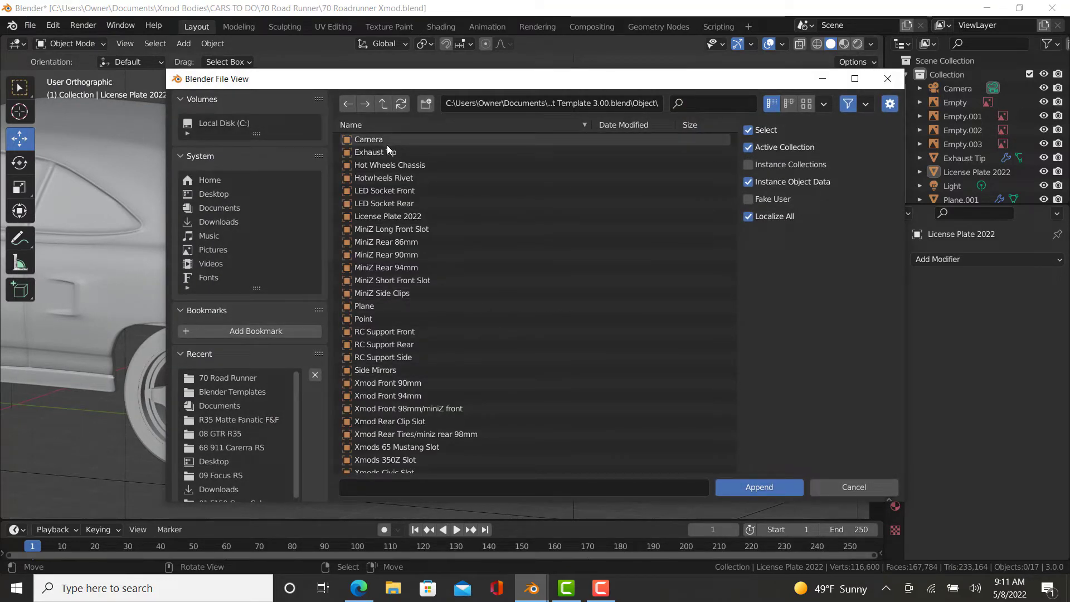
double_click(378, 191)
middle_drag(383, 324, 396, 237)
scroll(179, 336, up, 2)
mouse_move(180, 336)
shift+middle_down()
mouse_move(356, 326)
mouse_move(1, 326)
mouse_move(360, 266)
mouse_move(310, 286)
shift+middle_up()
key(shift+z)
scroll(313, 285, up, 5)
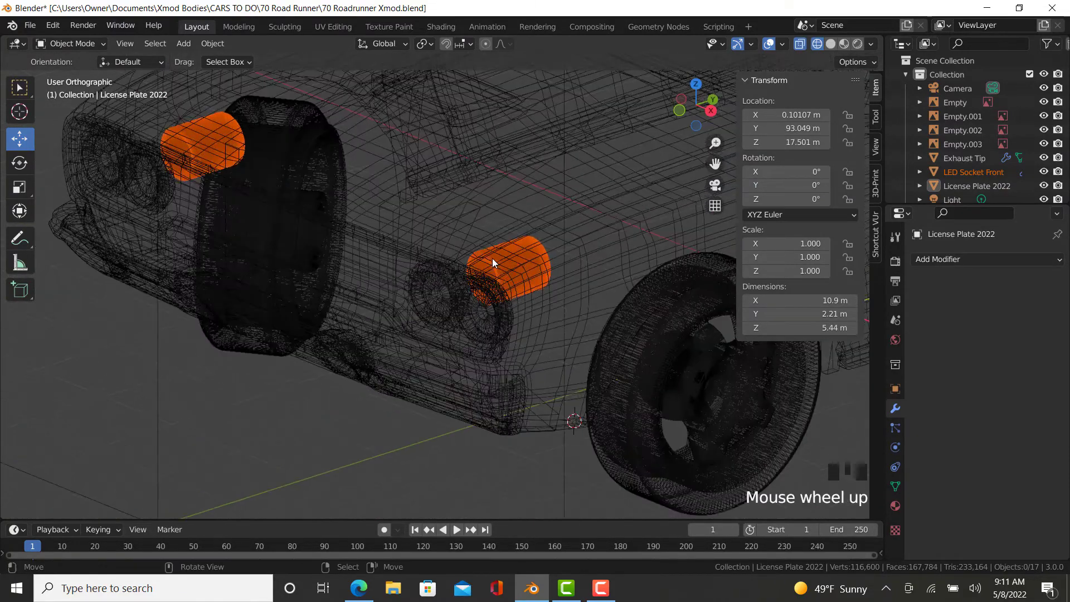
scroll(492, 259, up, 2)
right_click(497, 267)
- In the front view, align the front LED socket mesh with the inner headlight, shifting it about 1.19 m inward and lowering it 0.81585 m
key(KP_1)
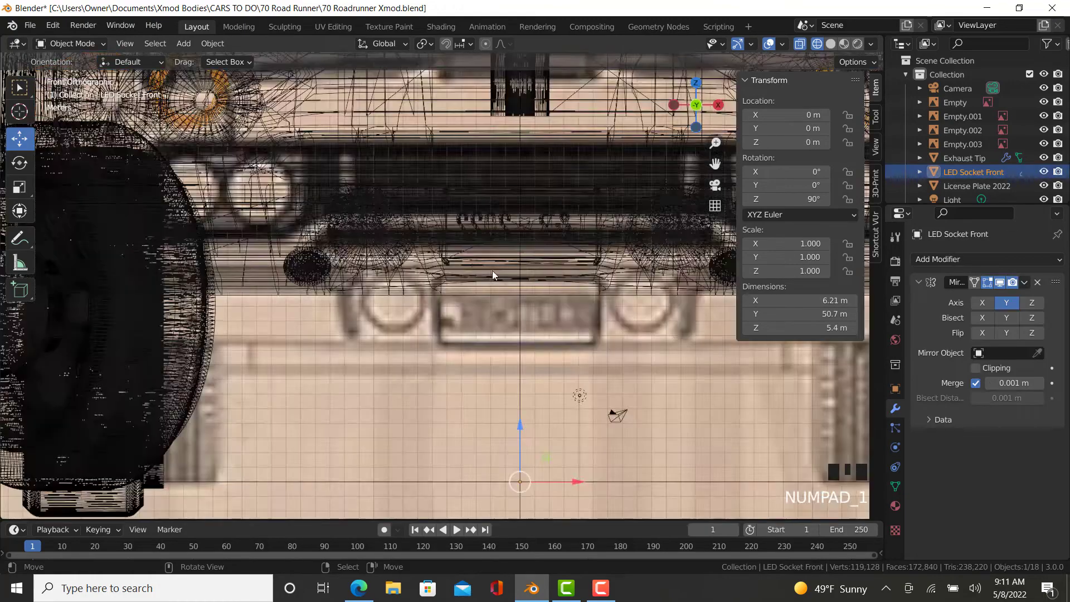
shift+middle_drag(492, 270, 48, 436)
key(Tab)
scroll(461, 272, up, 3)
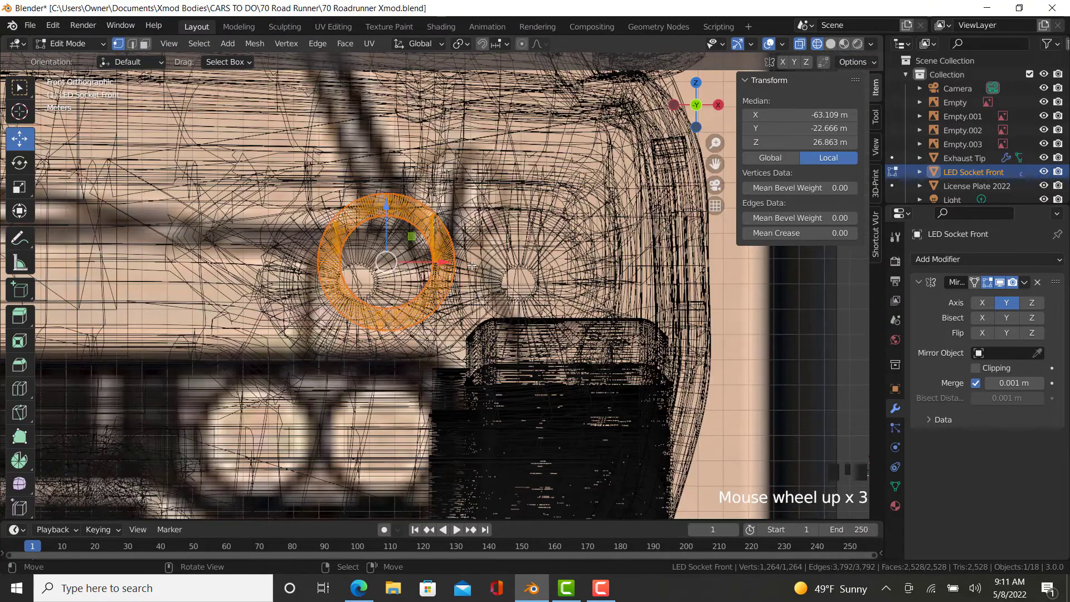
drag(442, 263, 412, 263)
drag(350, 208, 344, 231)
key(z)
click(427, 241)
scroll(356, 290, down, 3)
- Move the front LED socket mesh 4.9381 m forward along Y, fine-tune its depth behind the headlight, and check it from below
middle_drag(329, 323, 135, 221)
shift+middle_drag(383, 308, 426, 347)
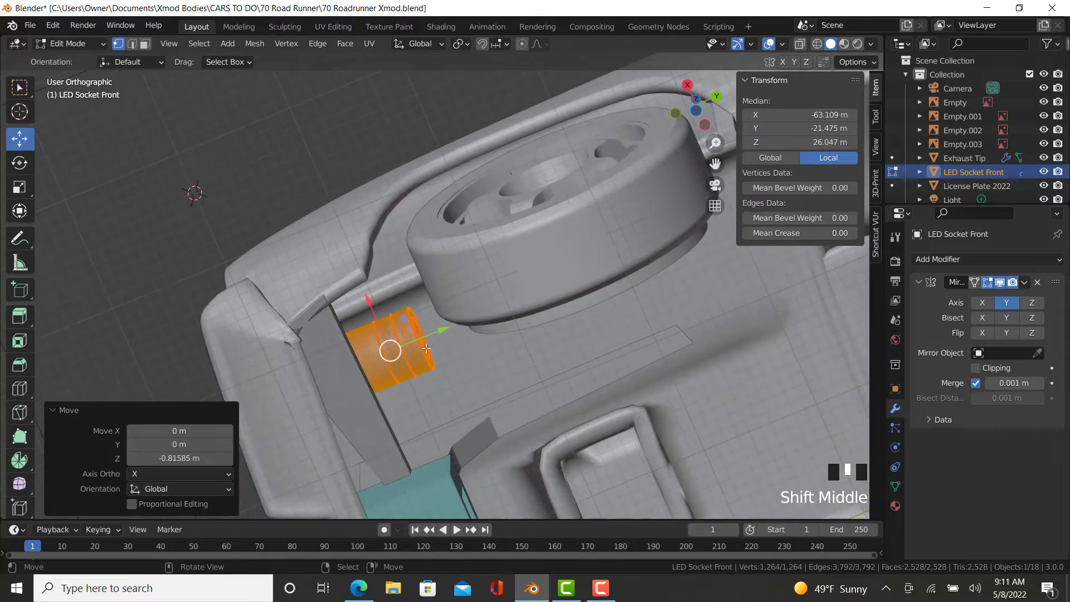
key(KP_3)
key(z)
click(403, 334)
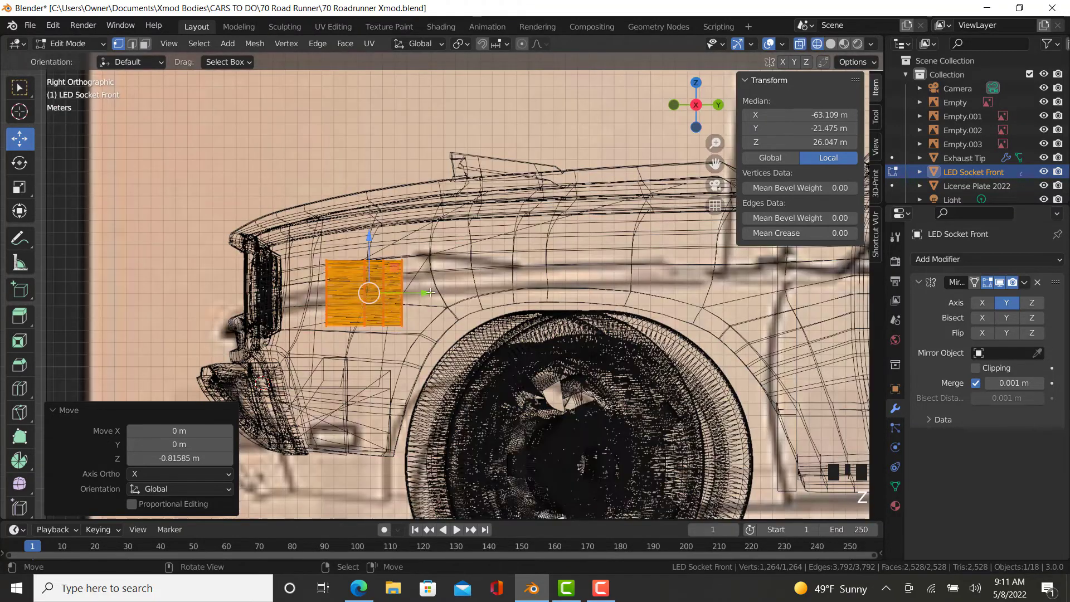
drag(401, 299, 350, 300)
key(shift+z)
middle_drag(350, 300, 334, 289)
scroll(341, 280, up, 3)
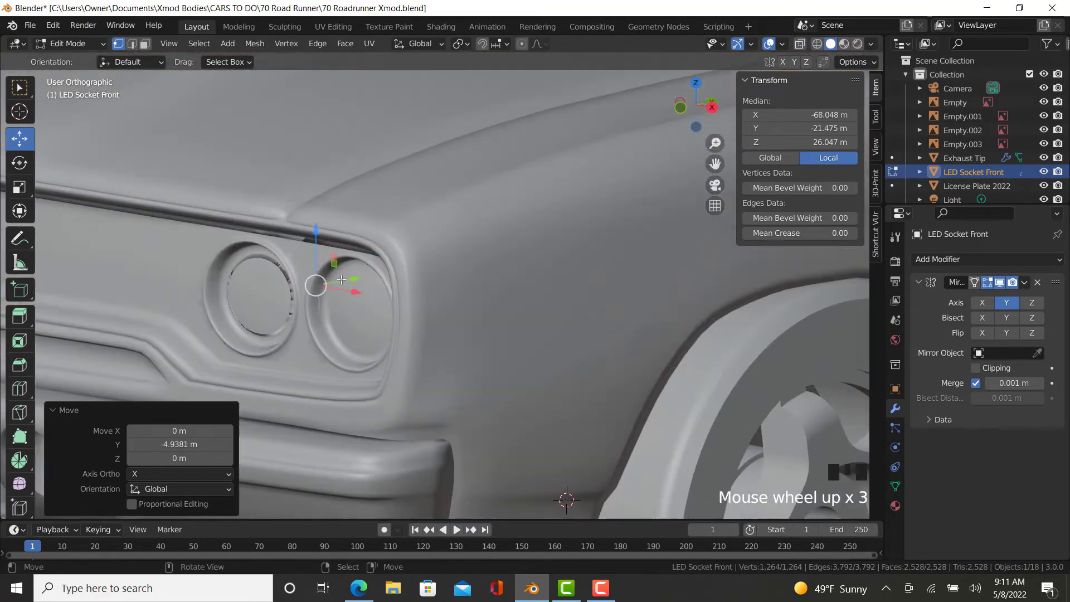
drag(333, 281, 347, 286)
key(Tab)
scroll(384, 480, down, 6)
middle_drag(384, 480, 603, 388)
scroll(510, 326, up, 3)
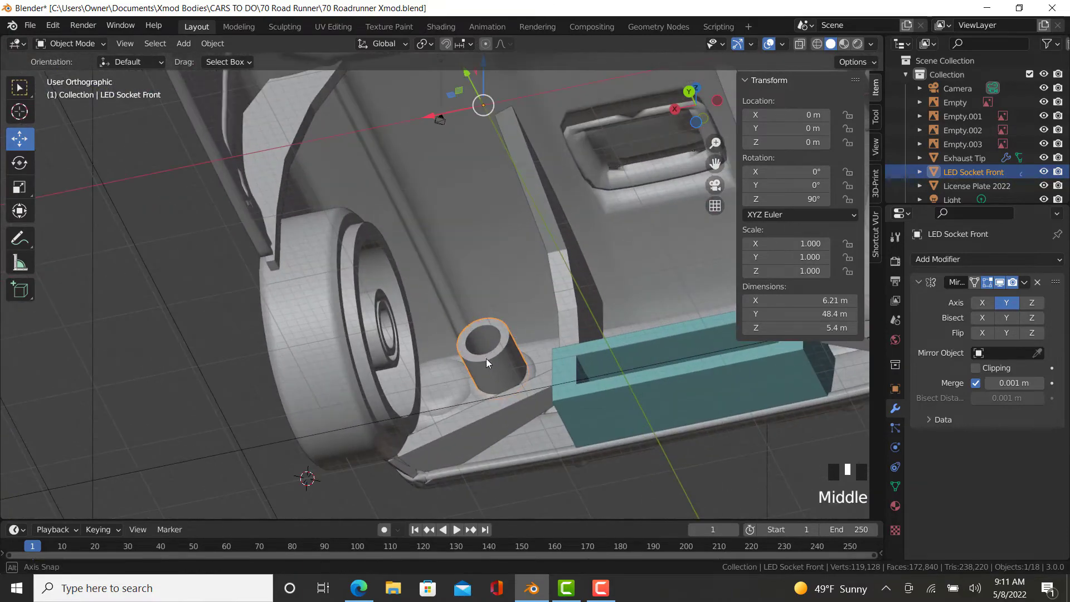
middle_drag(477, 377, 265, 219)
scroll(265, 219, down, 3)
- Append the LED Socket Rear object from the template file and select it near the rear of the body
click(30, 25)
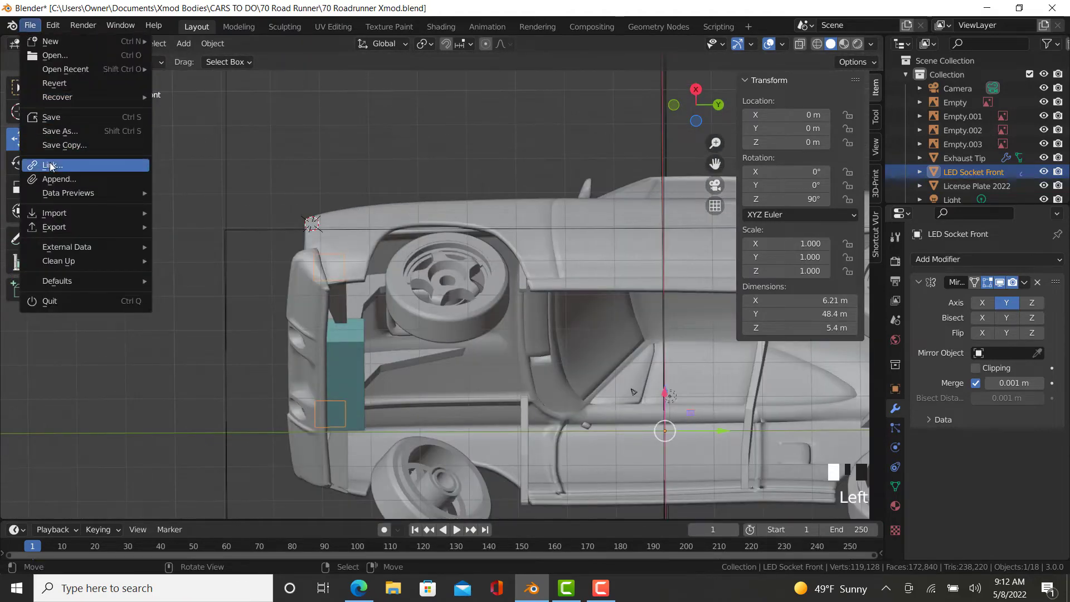
click(58, 179)
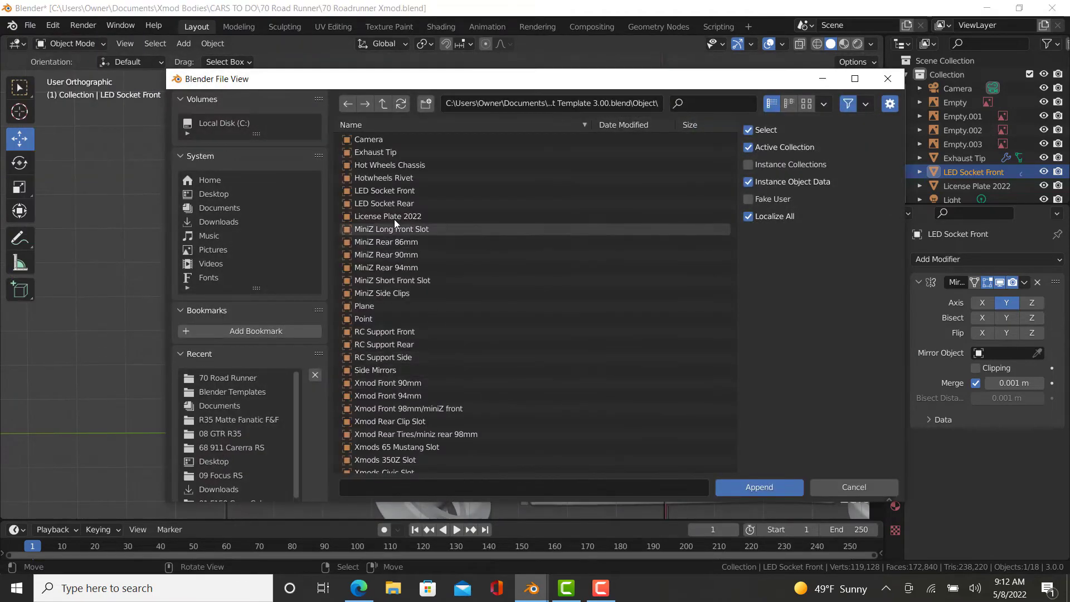
click(386, 204)
double_click(387, 206)
shift+middle_drag(634, 316, 344, 320)
scroll(343, 319, up, 4)
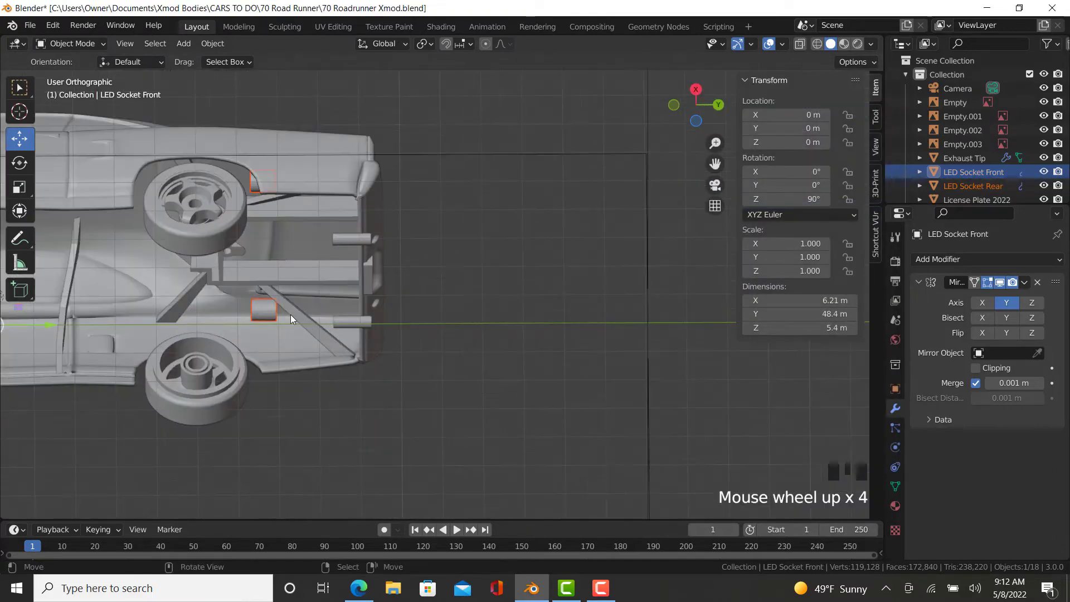
right_click(265, 310)
- Move the rear LED socket mesh 23.617 m backward along Y to the taillight and raise it 0.83503 m
key(Tab)
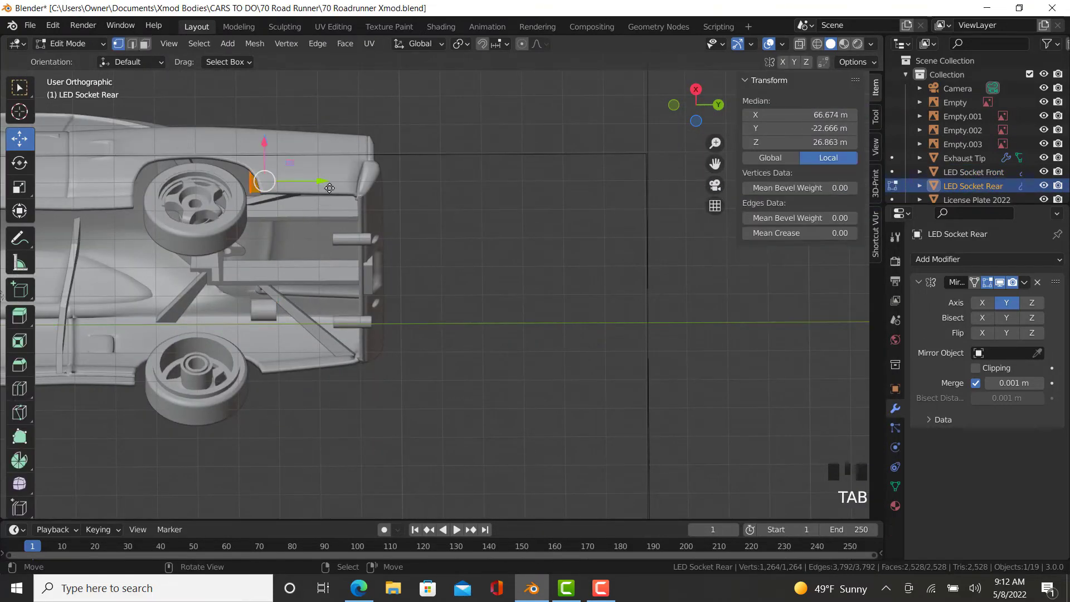
drag(329, 188, 430, 186)
middle_drag(430, 186, 359, 223)
scroll(358, 227, up, 5)
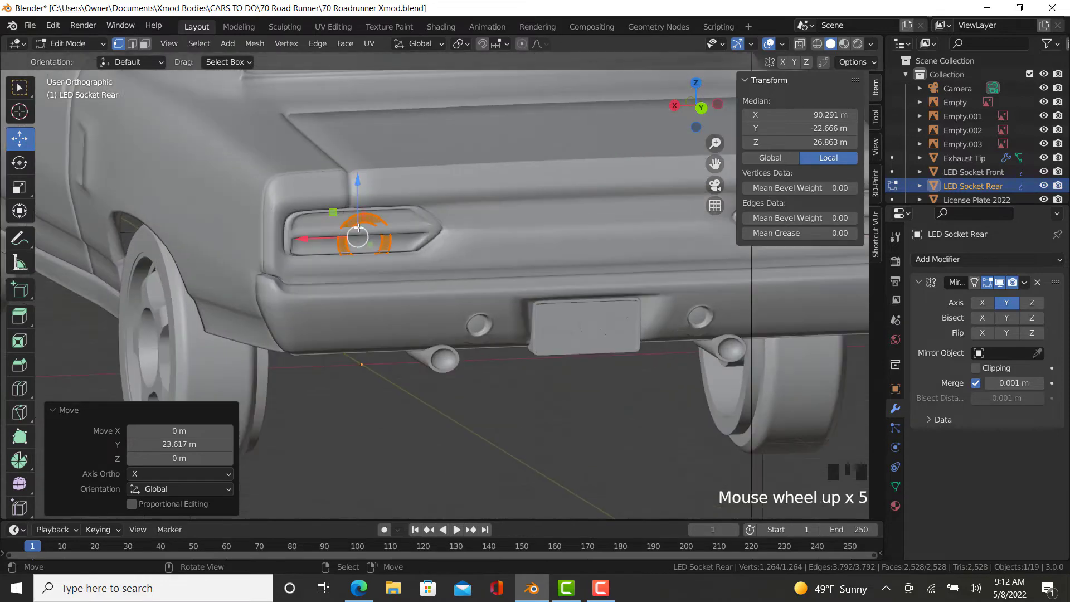
scroll(359, 227, up, 3)
drag(377, 208, 383, 189)
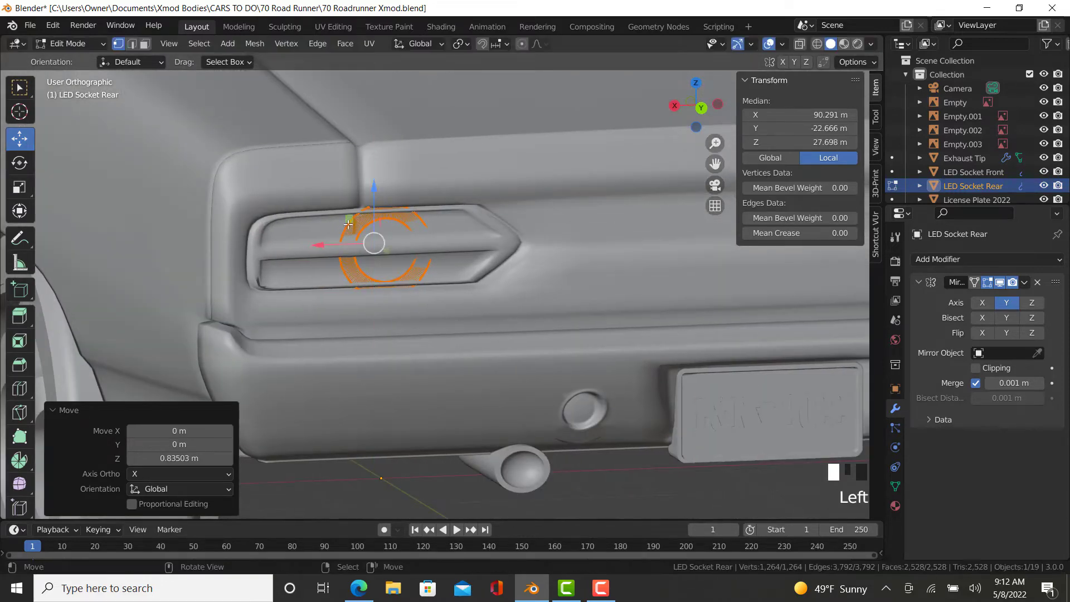
- Shift the rear LED socket mesh 0.82971 m outward along X and nudge it slightly forward behind the taillight
drag(323, 243, 296, 244)
middle_drag(295, 243, 289, 273)
scroll(289, 276, up, 5)
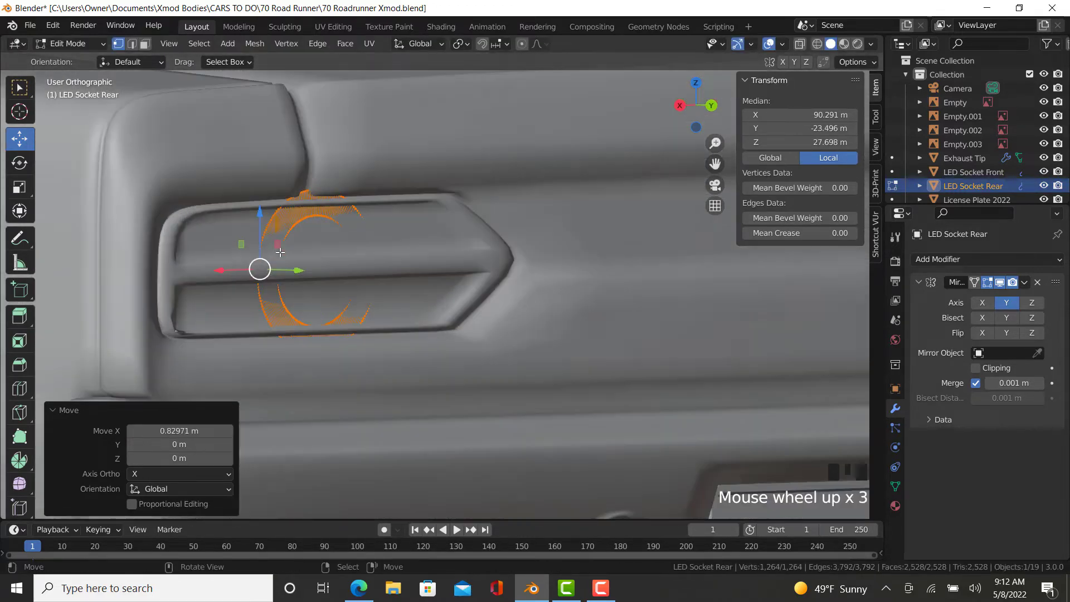
drag(289, 276, 282, 275)
key(Tab)
scroll(282, 282, down, 8)
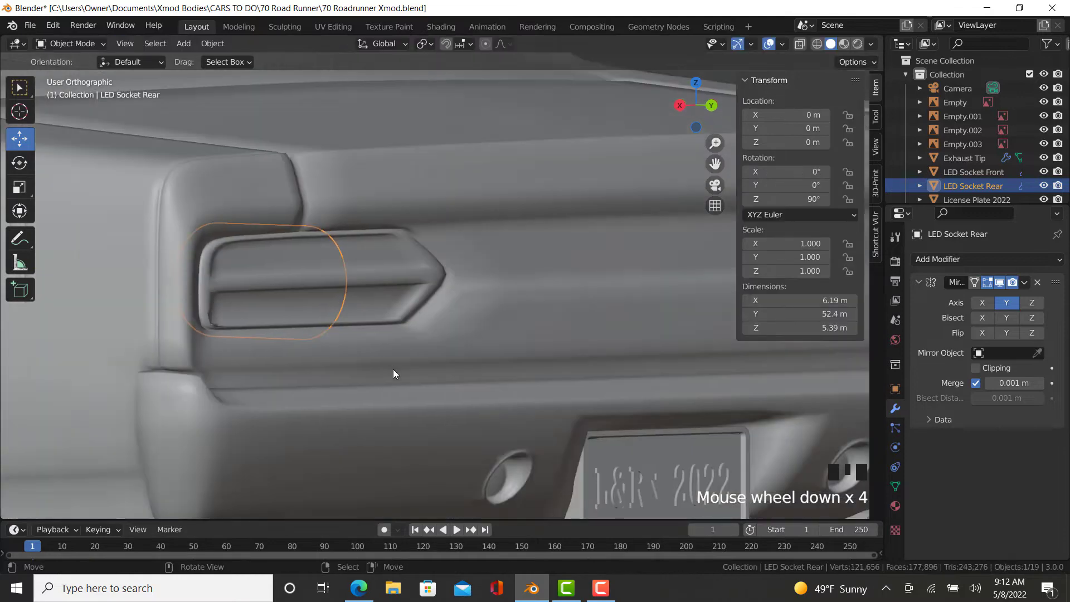
right_click(702, 459)
scroll(292, 372, down, 4)
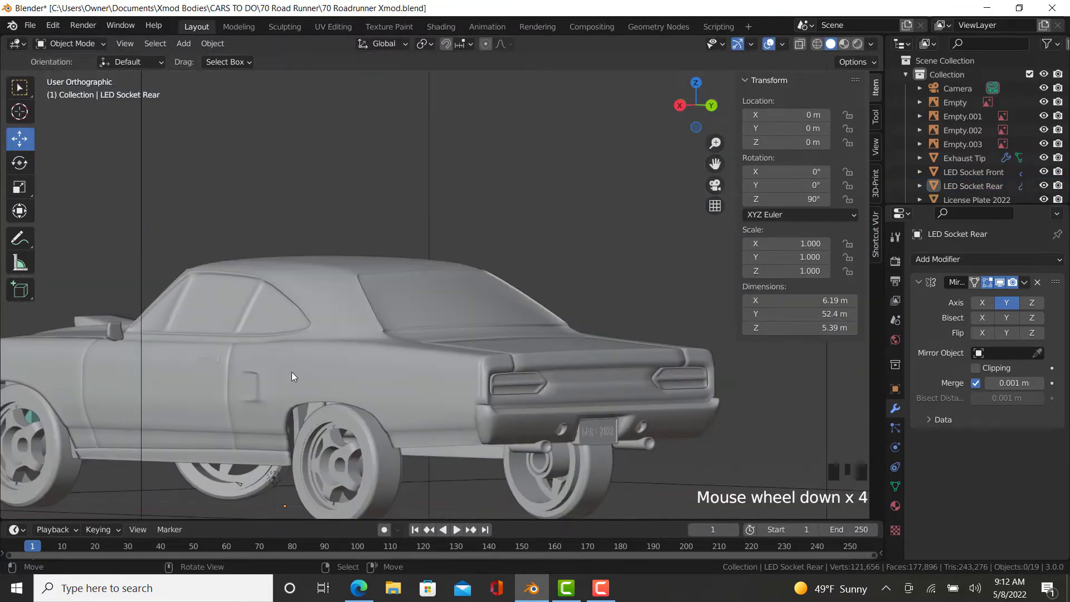
middle_drag(292, 372, 527, 308)
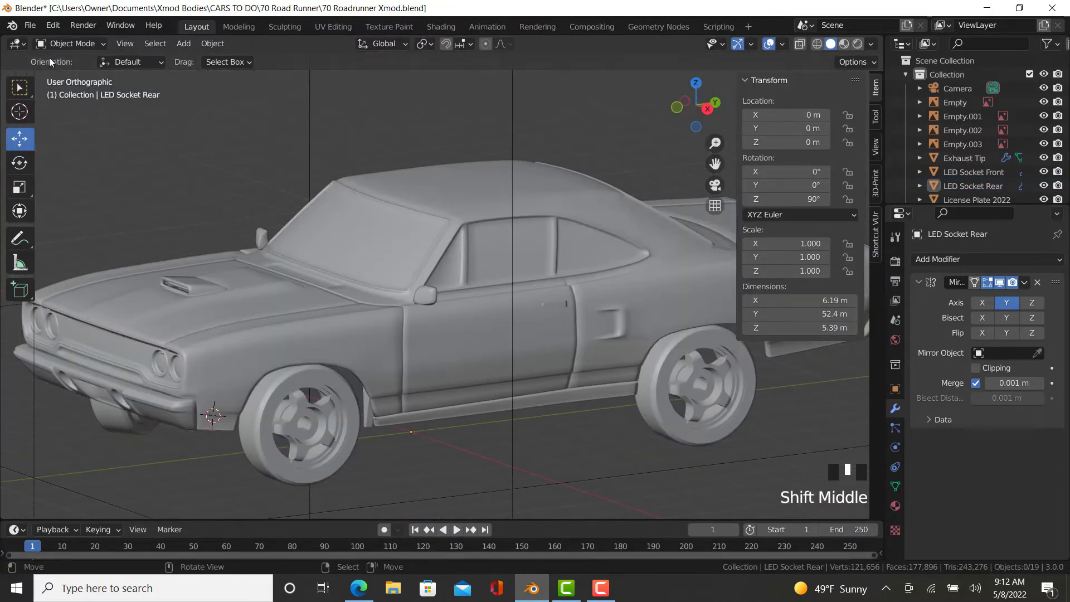
click(30, 26)
click(67, 179)
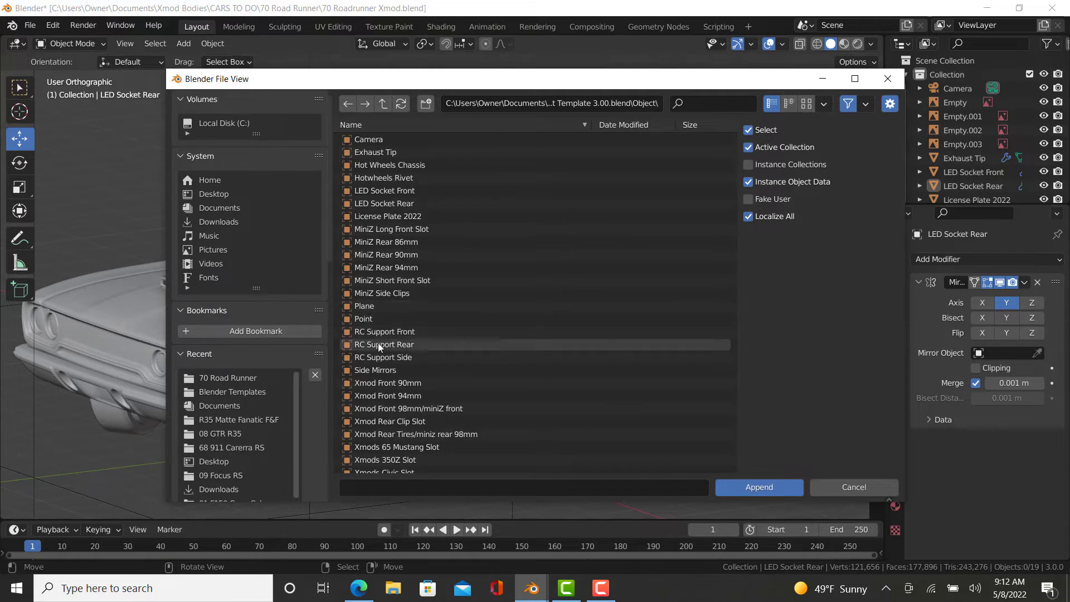
scroll(378, 396, down, 5)
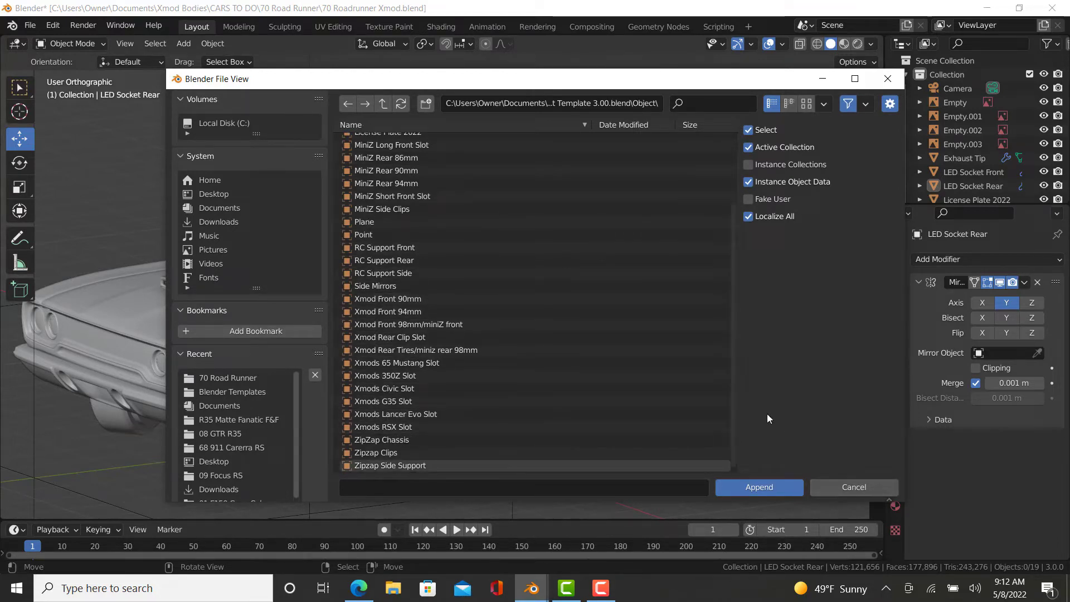
click(848, 488)
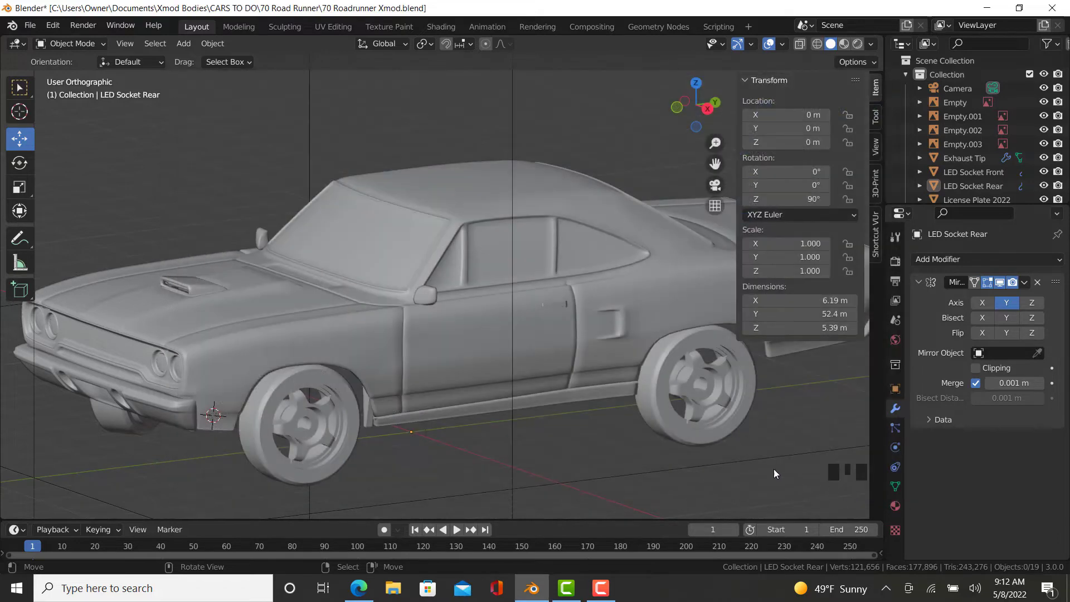
- Select all vertices of the front upright in the RC Support Side mesh and move them along Y toward the rear, away from the front wheel
middle_drag(474, 451, 319, 307)
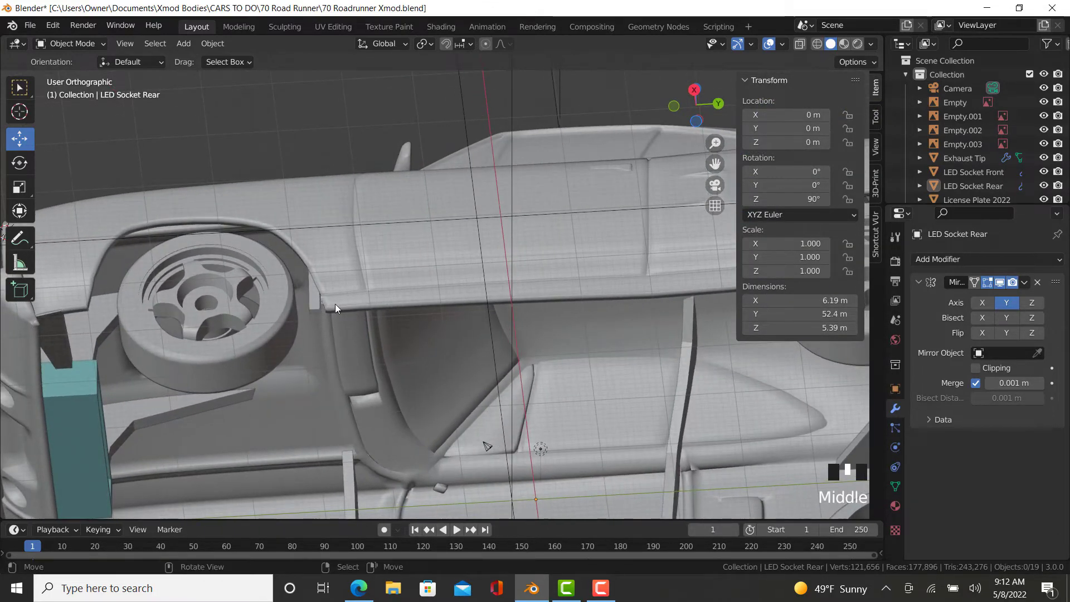
right_click(350, 298)
scroll(357, 308, down, 3)
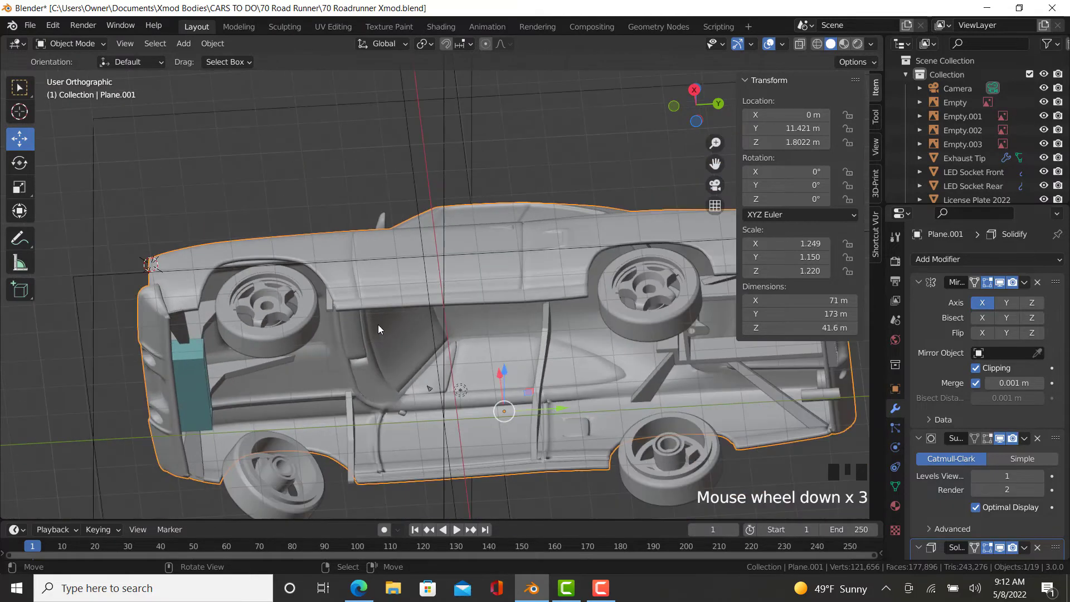
shift+middle_drag(378, 325, 430, 346)
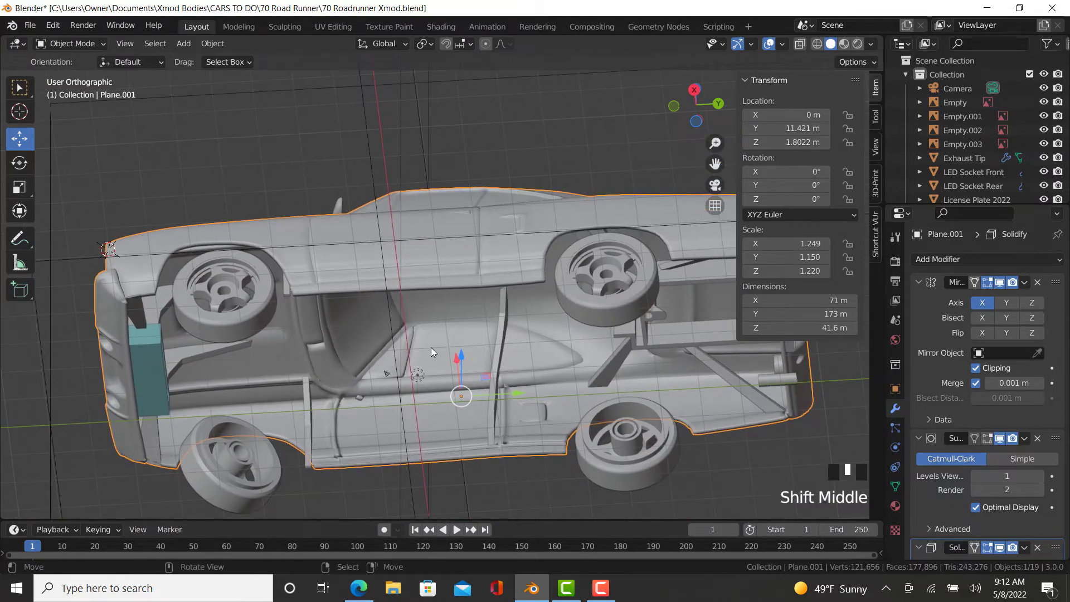
right_click(309, 427)
key(Tab)
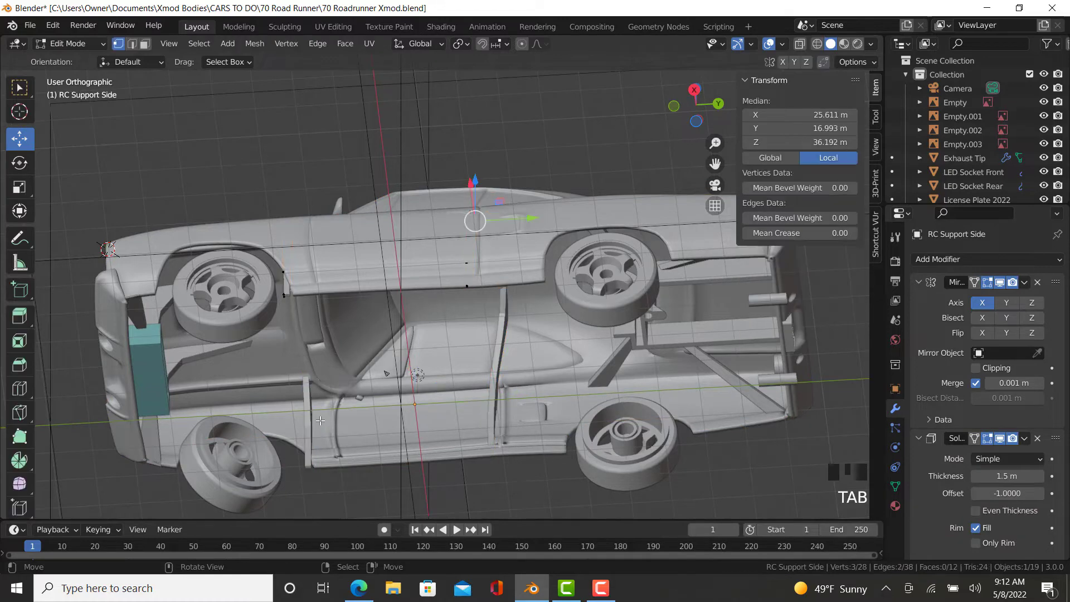
right_click(284, 293)
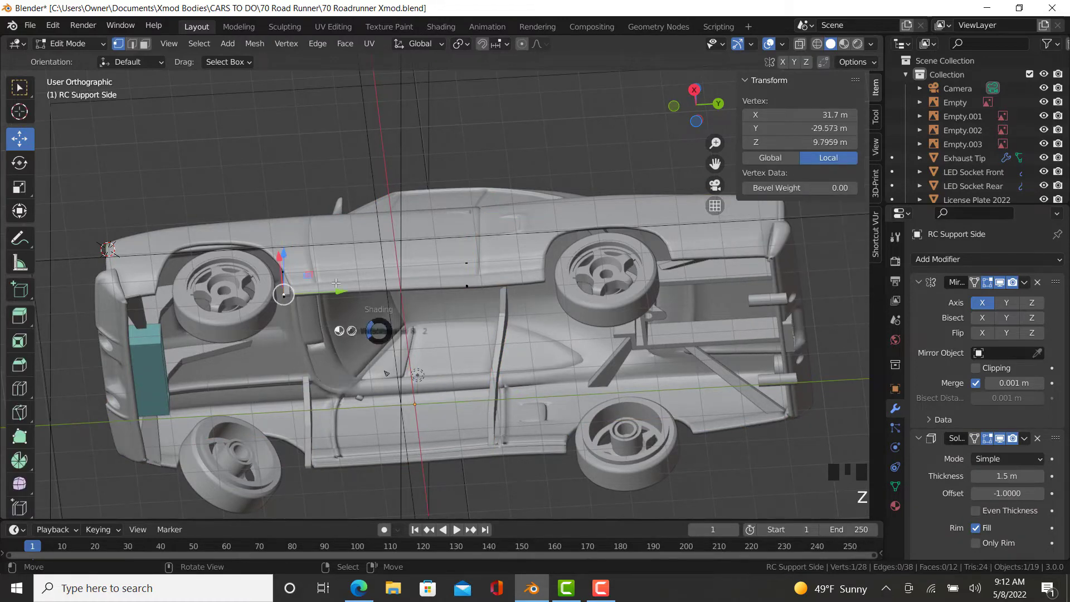
key(shift+z)
key(b)
drag(332, 335, 252, 162)
scroll(333, 264, up, 2)
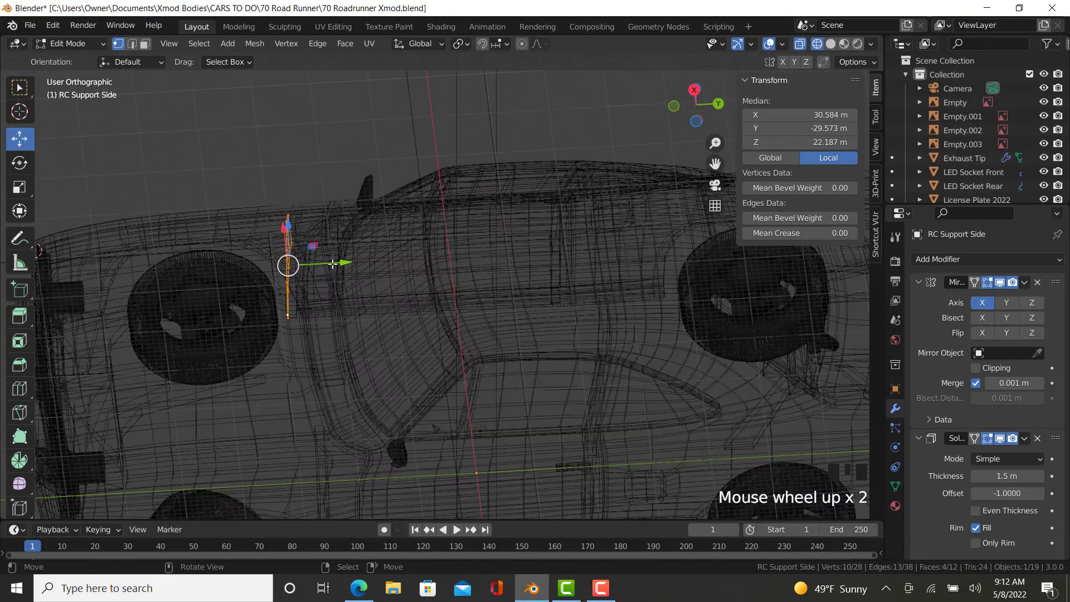
key(z)
drag(348, 264, 390, 272)
click(431, 263)
key(Tab)
scroll(396, 297, down, 2)
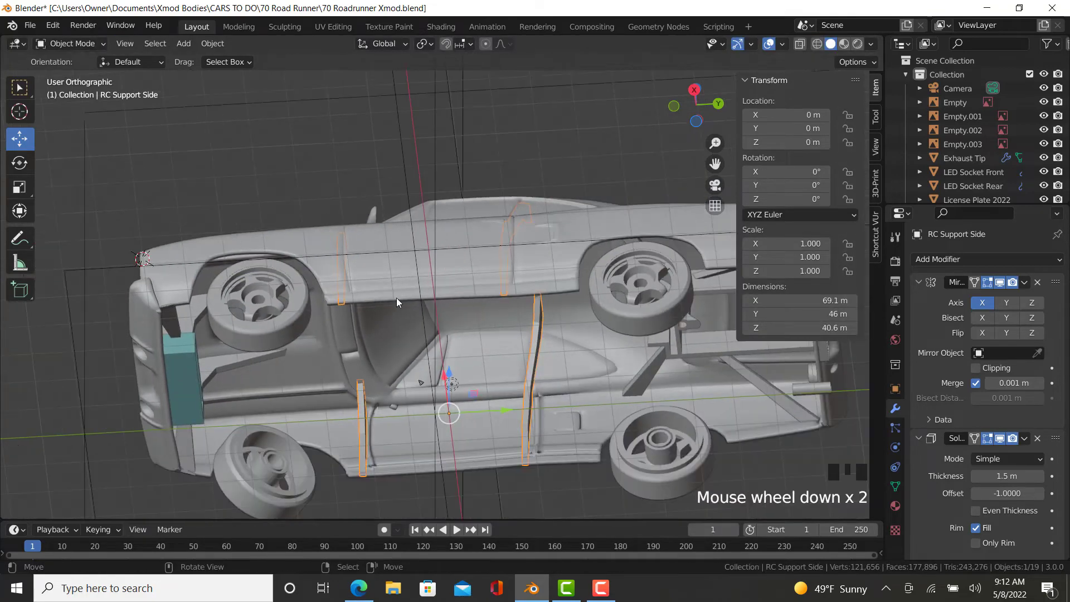
- Deselect the side supports and examine their placement against the wheels and body from underneath
middle_drag(396, 297, 399, 172)
right_click(389, 177)
middle_drag(403, 353, 332, 364)
scroll(370, 348, up, 2)
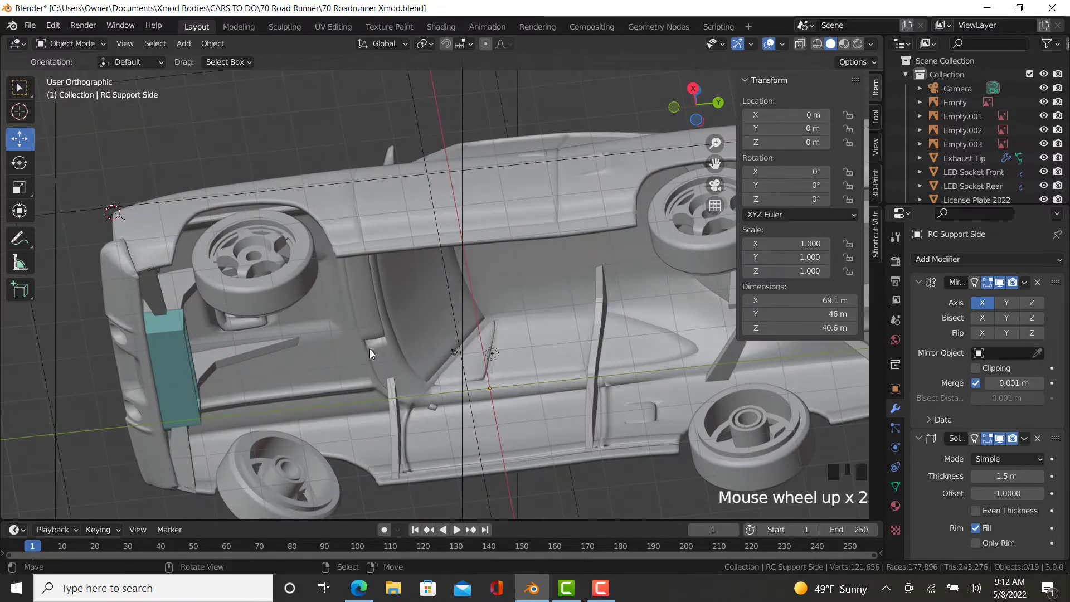
middle_drag(225, 299, 279, 314)
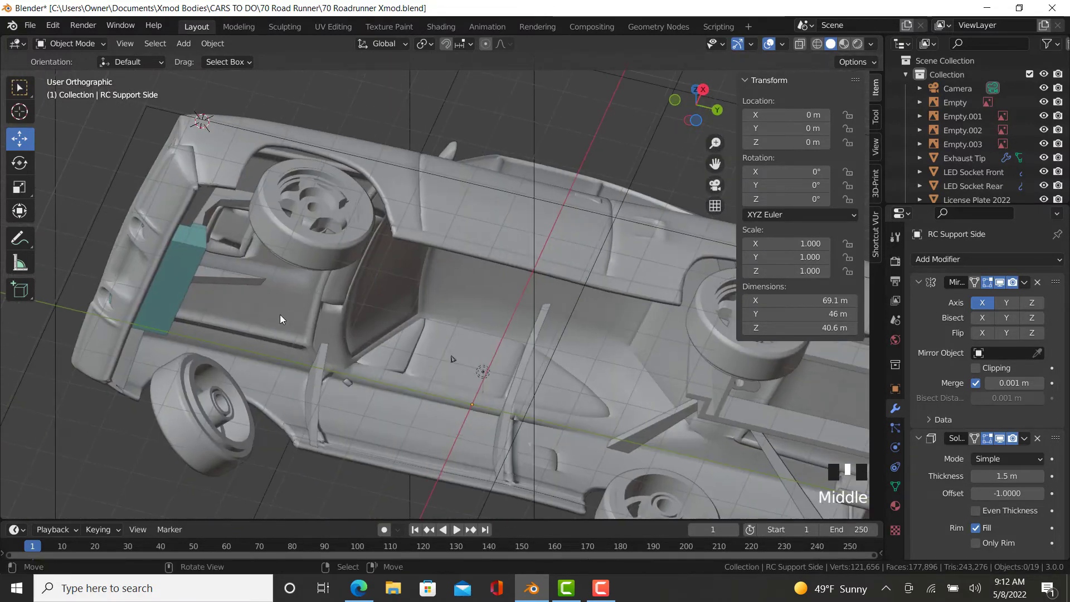
shift+scroll(280, 315, down, 2)
shift+middle_drag(393, 356, 429, 336)
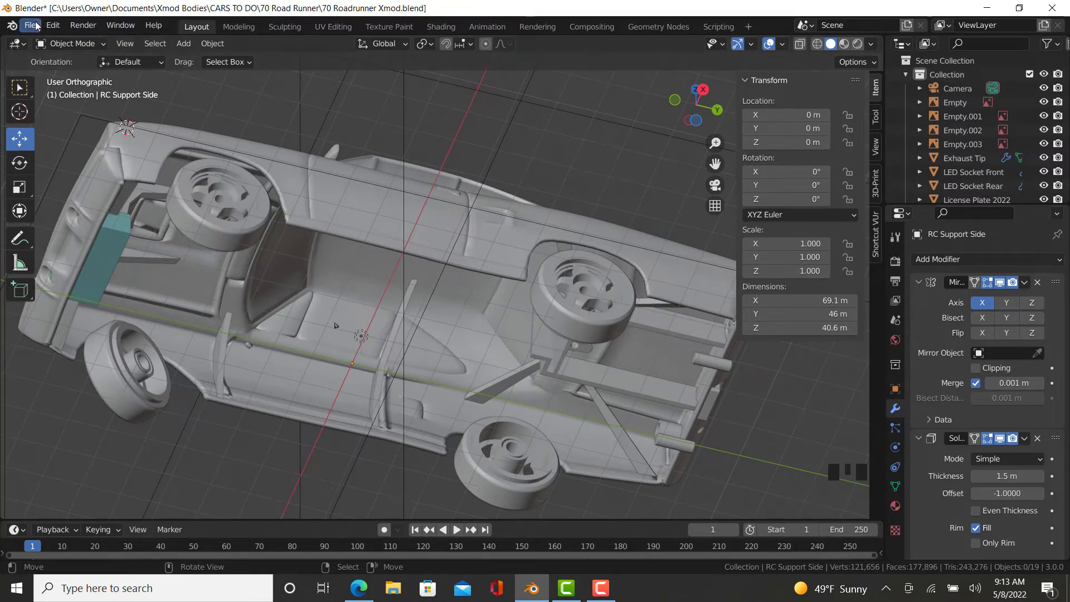
- Delete the Xmod rear tires, the Xmod Front 94mm tires and the Xmods 65 Mustang Slot
right_click(563, 325)
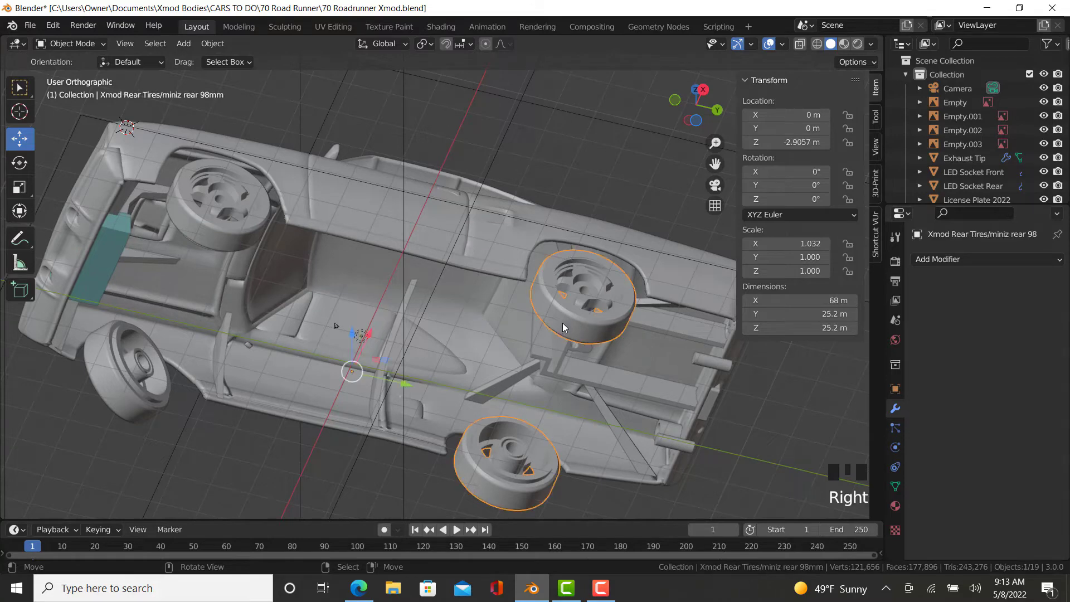
key(x)
click(563, 324)
right_click(230, 235)
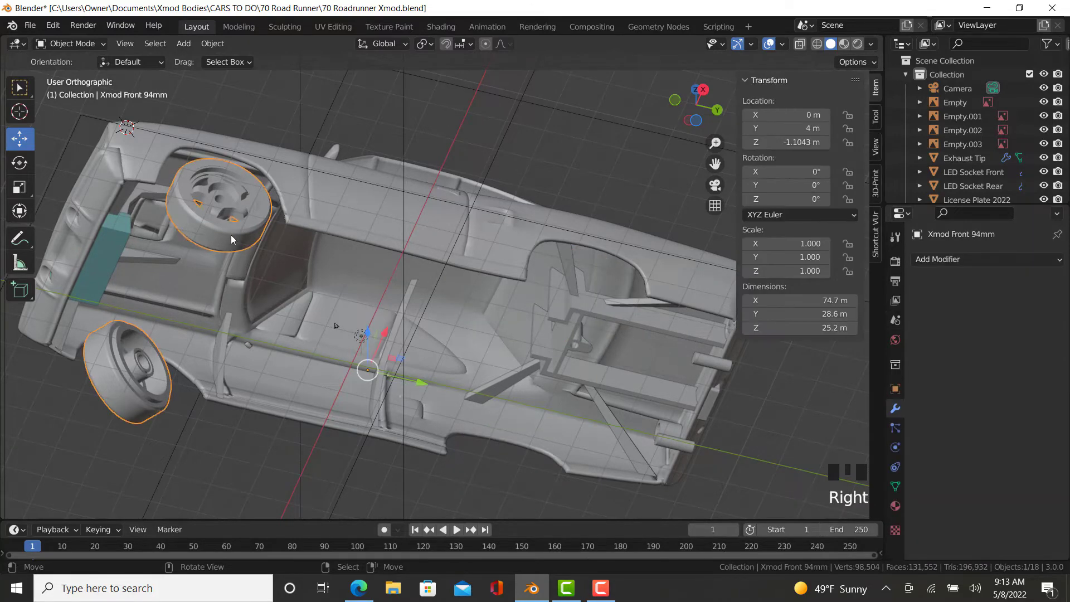
middle_drag(225, 237, 100, 319)
right_click(97, 320)
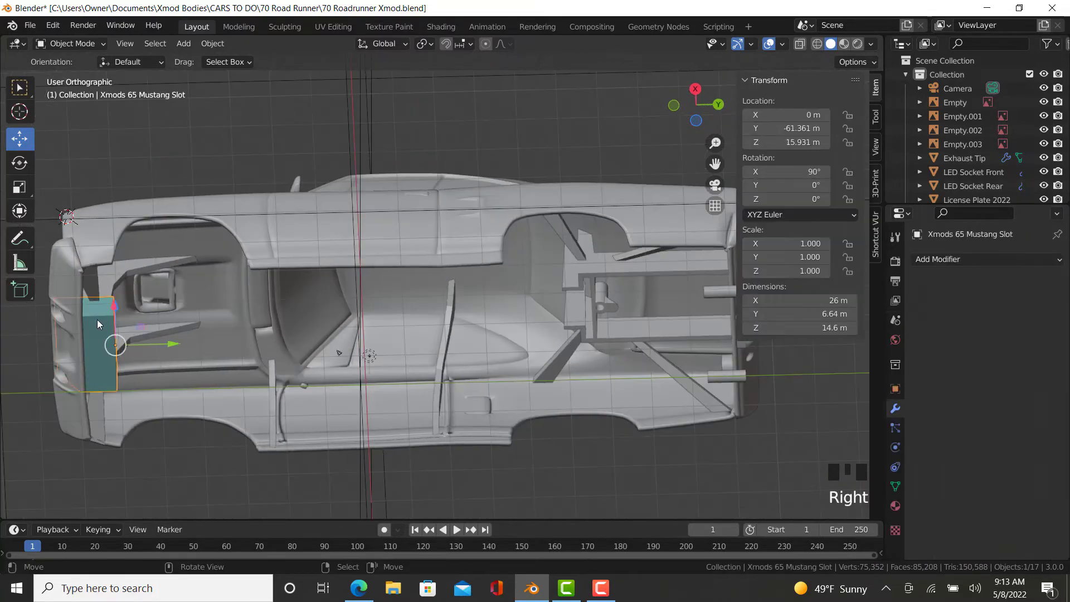
key(x)
click(90, 311)
click(30, 26)
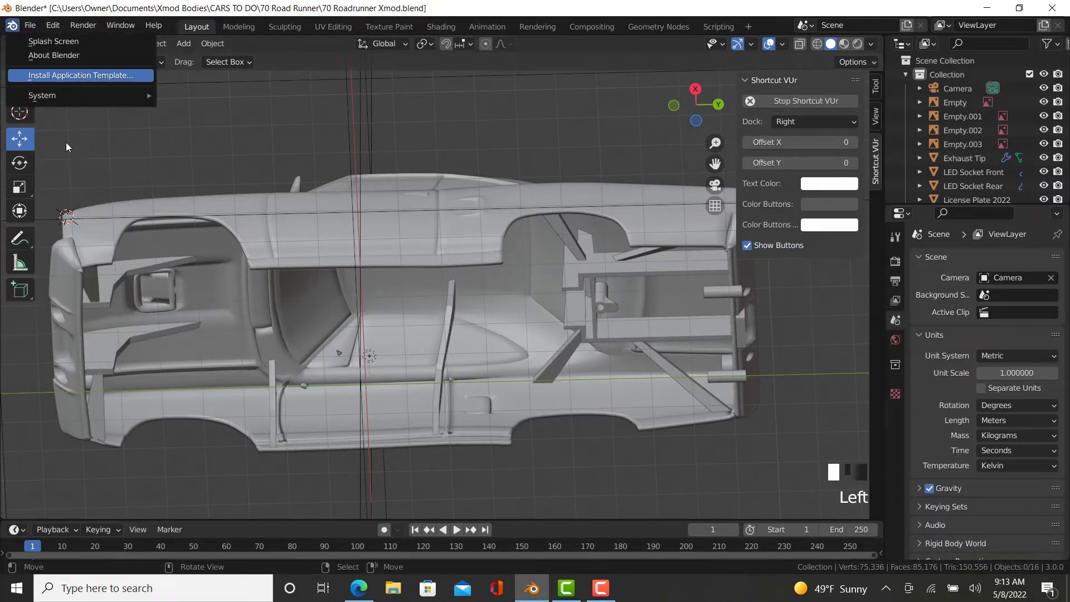
click(31, 26)
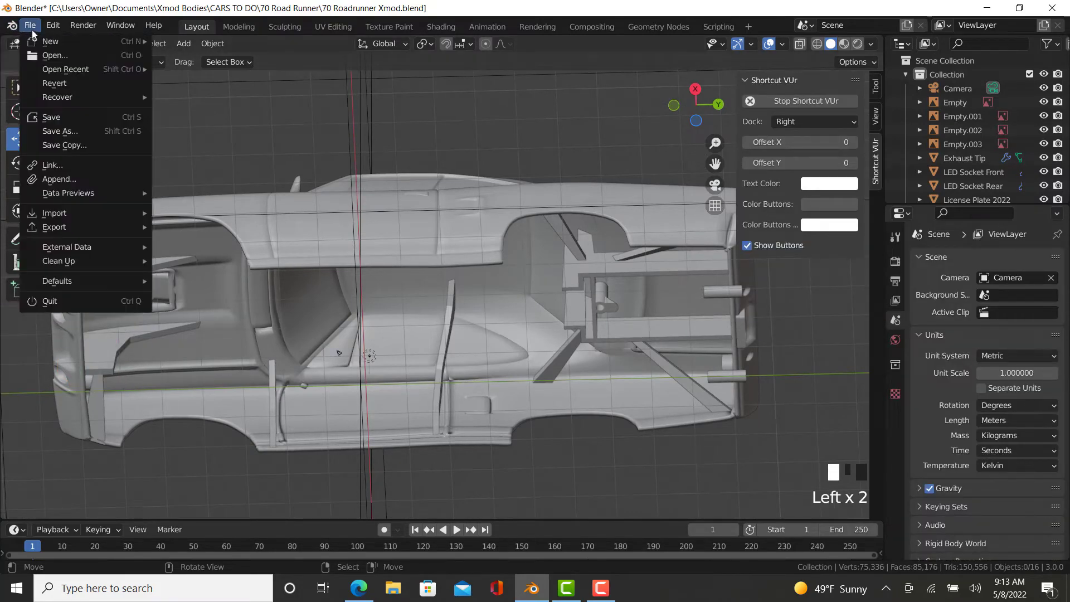
click(49, 178)
scroll(474, 385, down, 2)
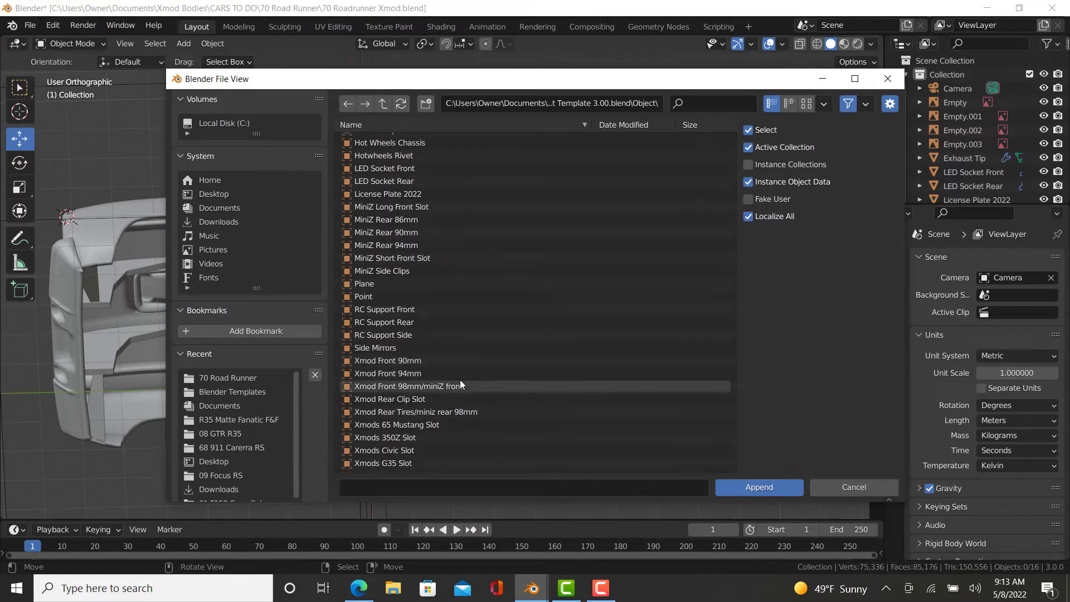
click(844, 491)
- Undo the deletions of the Mustang slot and of the front and rear tires
key(ctrl+z)
key(ctrl+z)
key(ctrl+z)
key(ctrl+z)
key(ctrl+z)
key(ctrl+z)
key(ctrl+z)
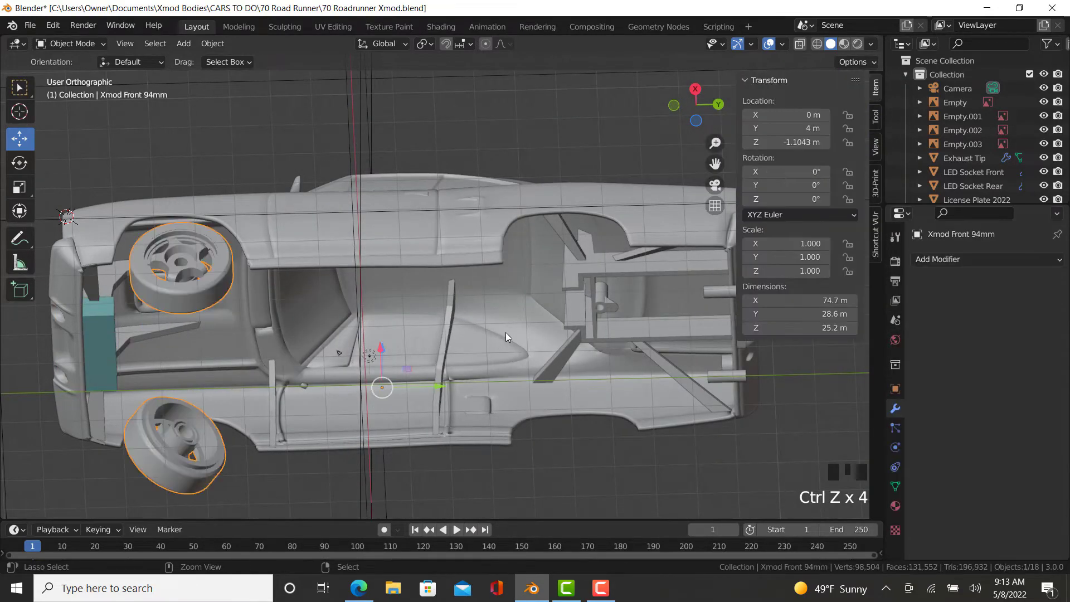
- Save the Xmod file, and remove the front tires, rear tires and Xmods 65 Mustang Slot from the scene
click(30, 25)
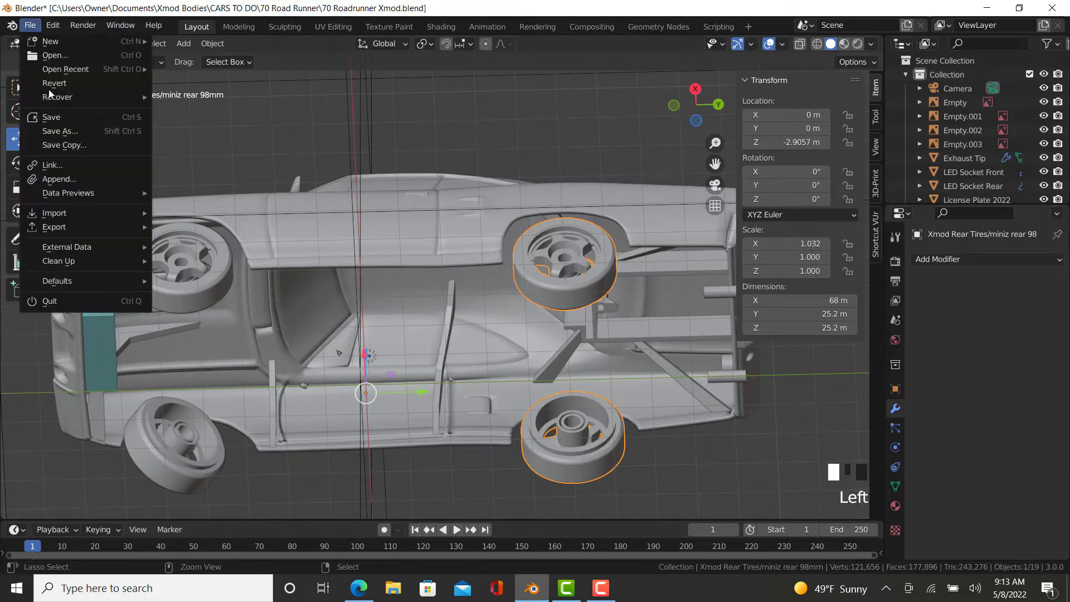
click(42, 117)
click(208, 292)
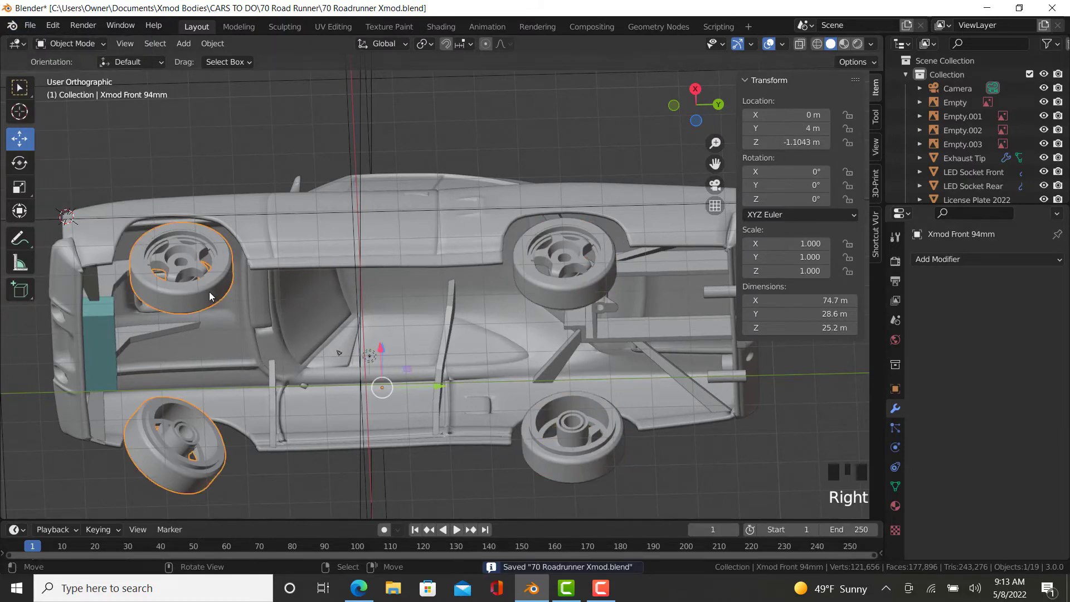
key(Delete)
click(532, 298)
key(x)
click(524, 298)
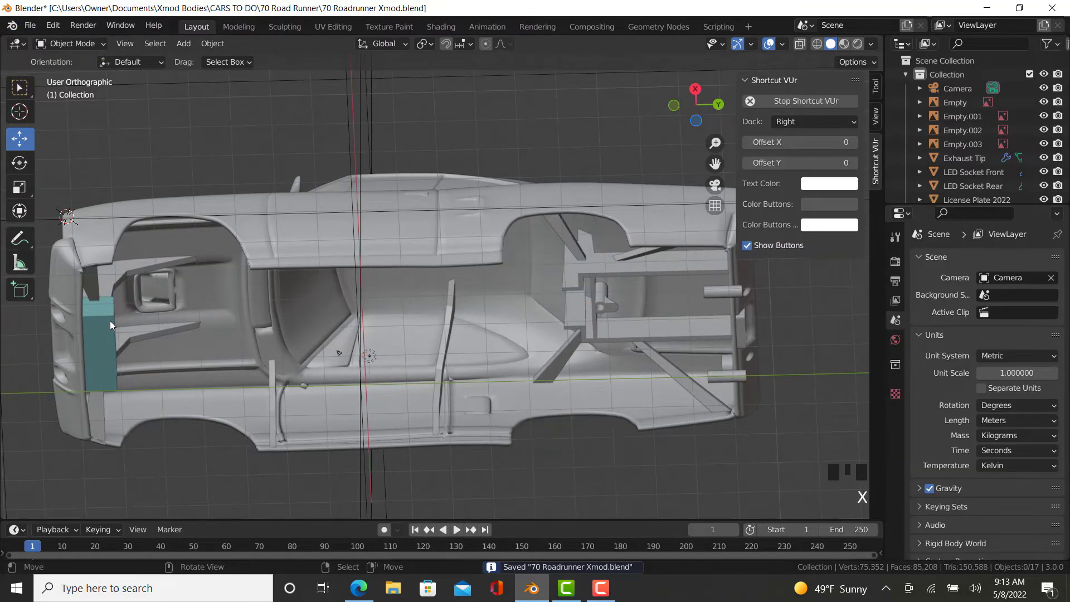
click(110, 320)
key(x)
click(109, 319)
- Append the Xmod Front 98mm/miniZ front tires from the template file
click(30, 25)
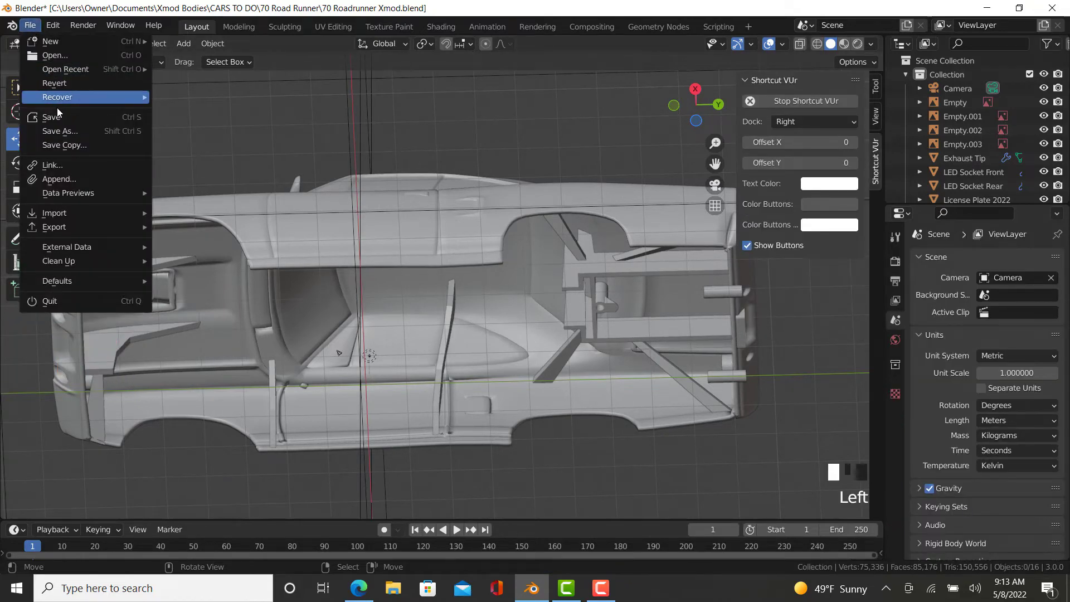
click(56, 178)
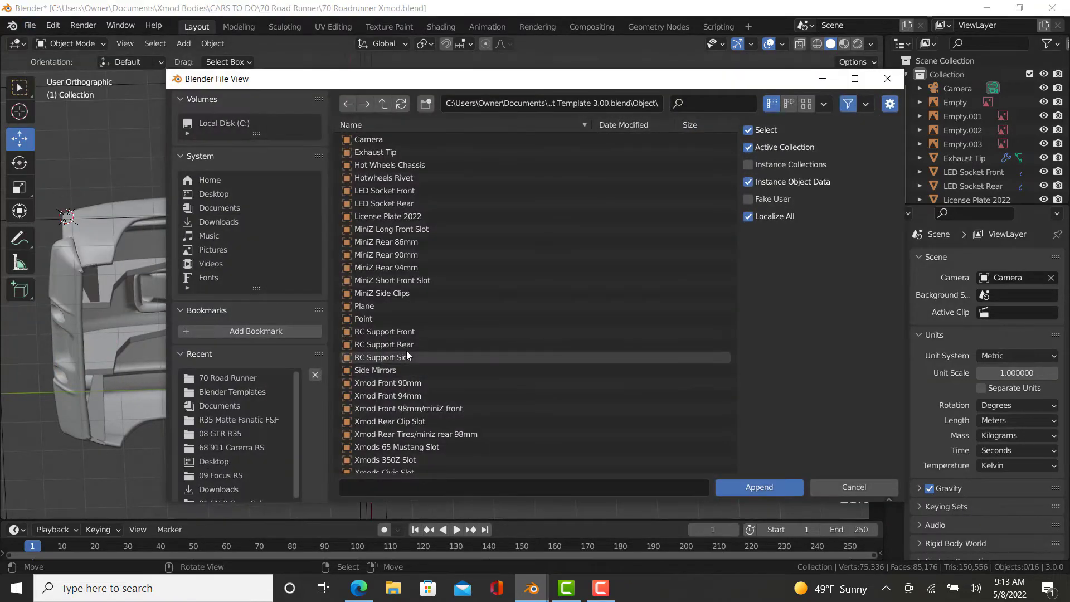
scroll(436, 376, down, 5)
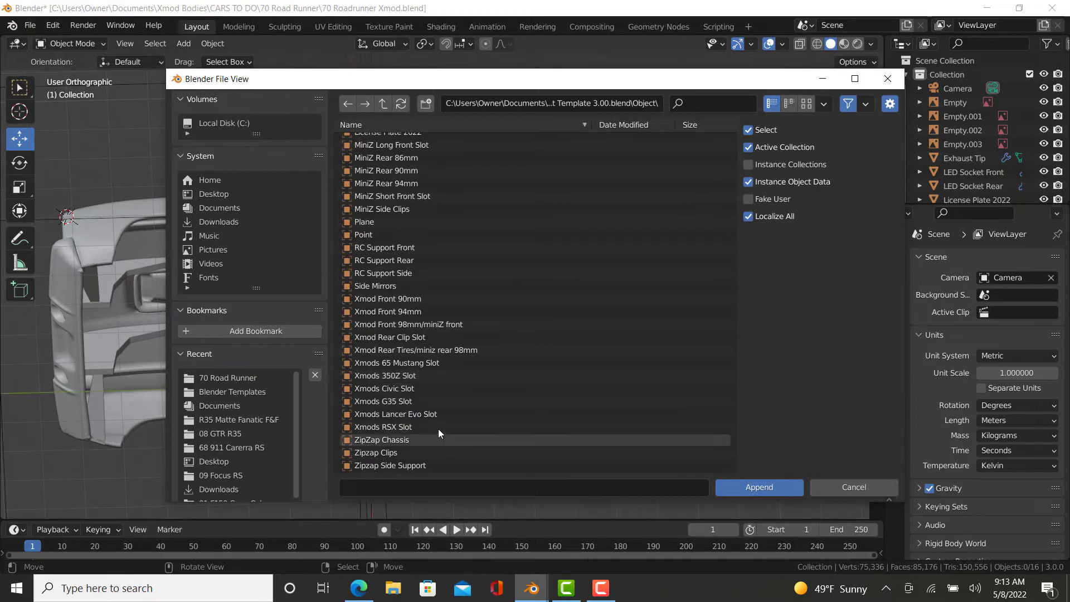
scroll(438, 429, up, 3)
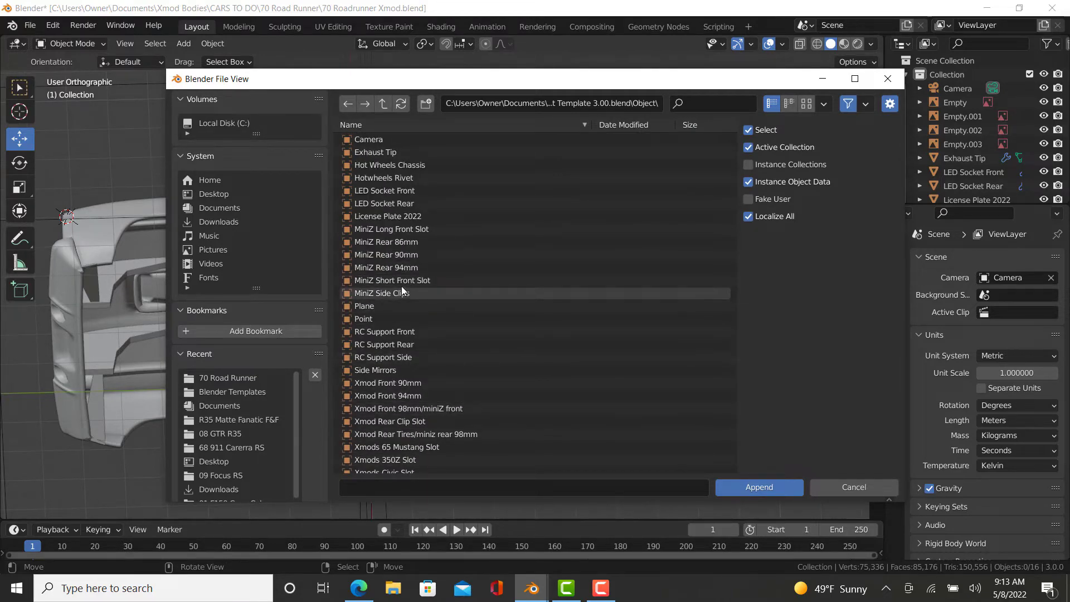
scroll(413, 223, down, 3)
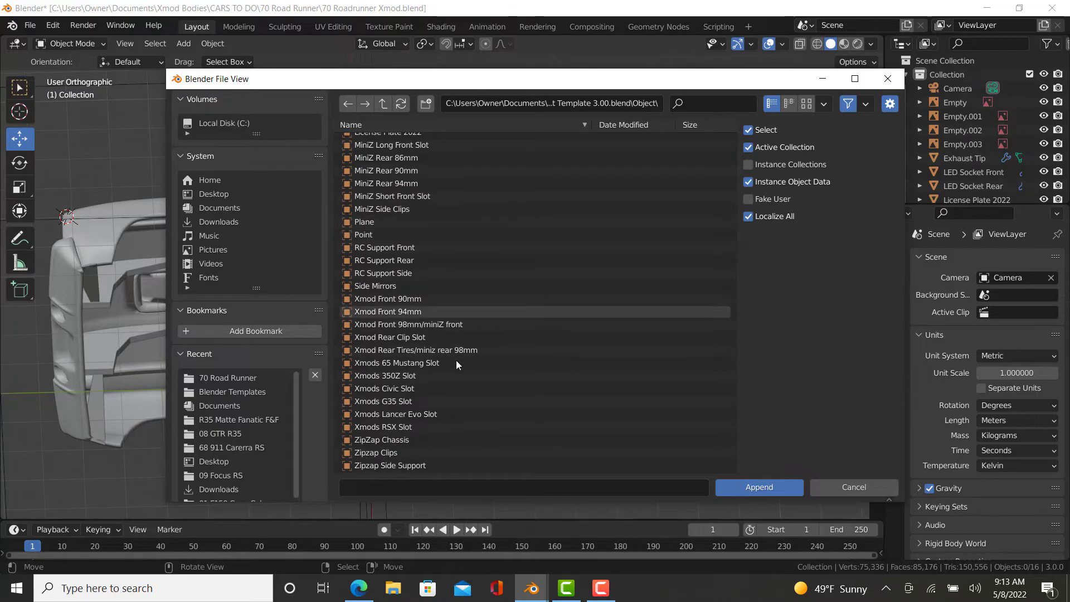
double_click(431, 325)
- Append the MiniZ Rear 94mm tires from the template file
click(31, 25)
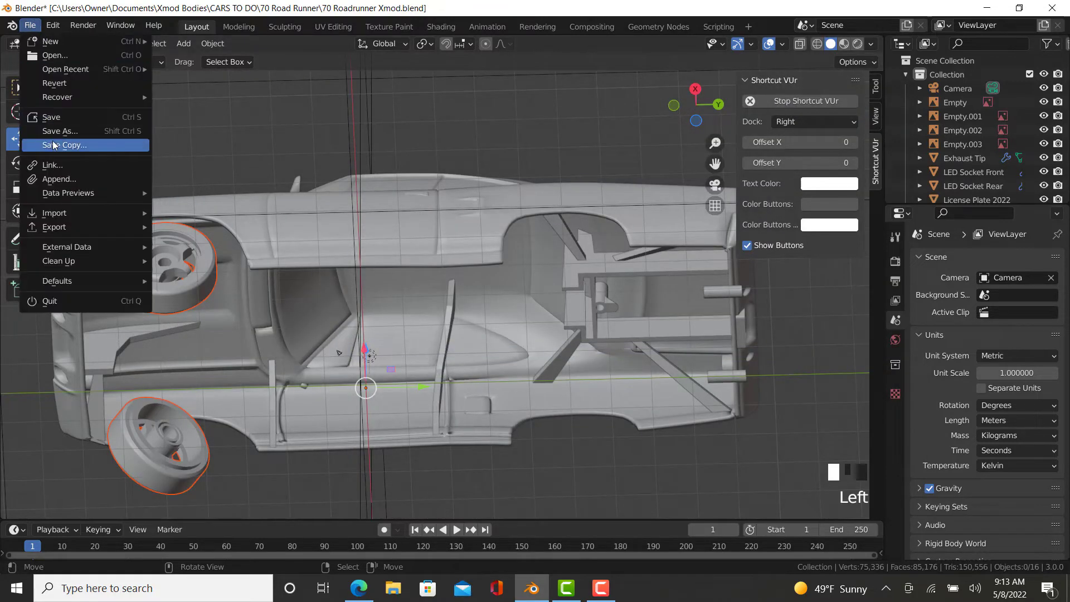
click(62, 179)
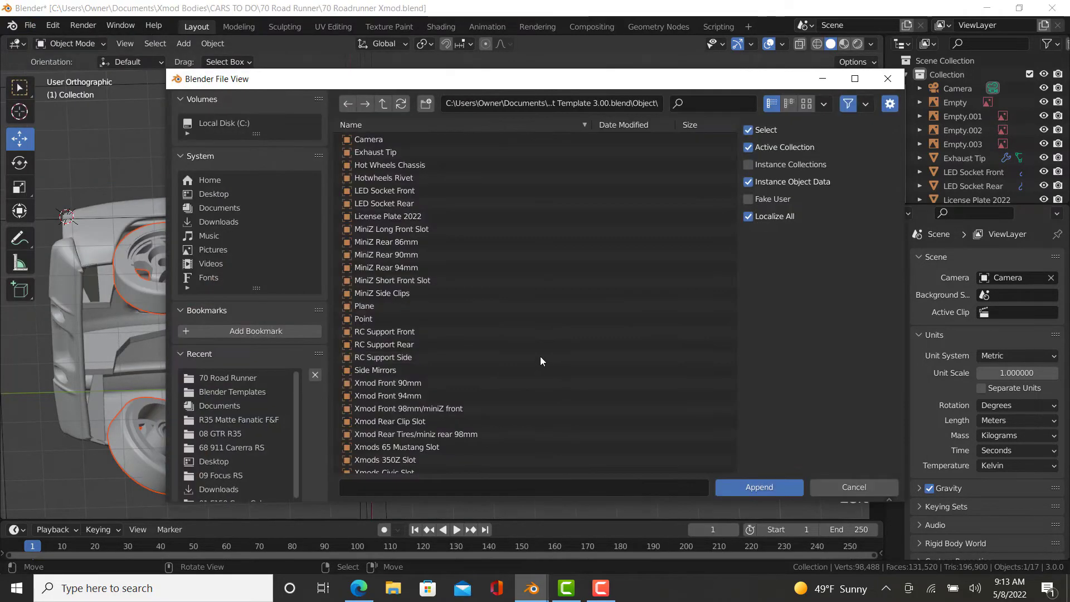
double_click(405, 269)
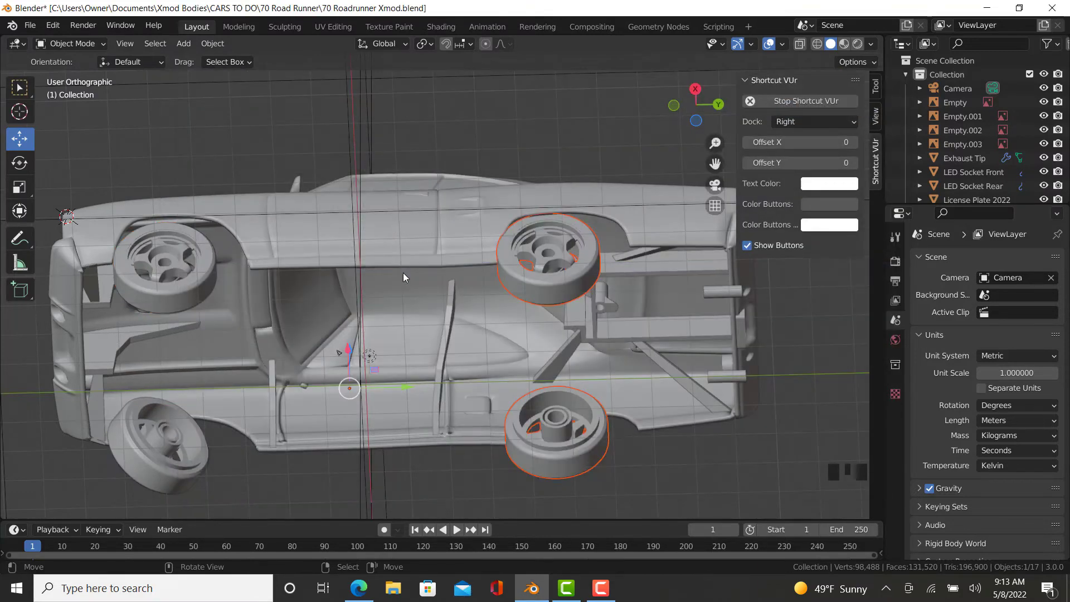
- Append the MiniZ Side Clips object from the template file
click(31, 25)
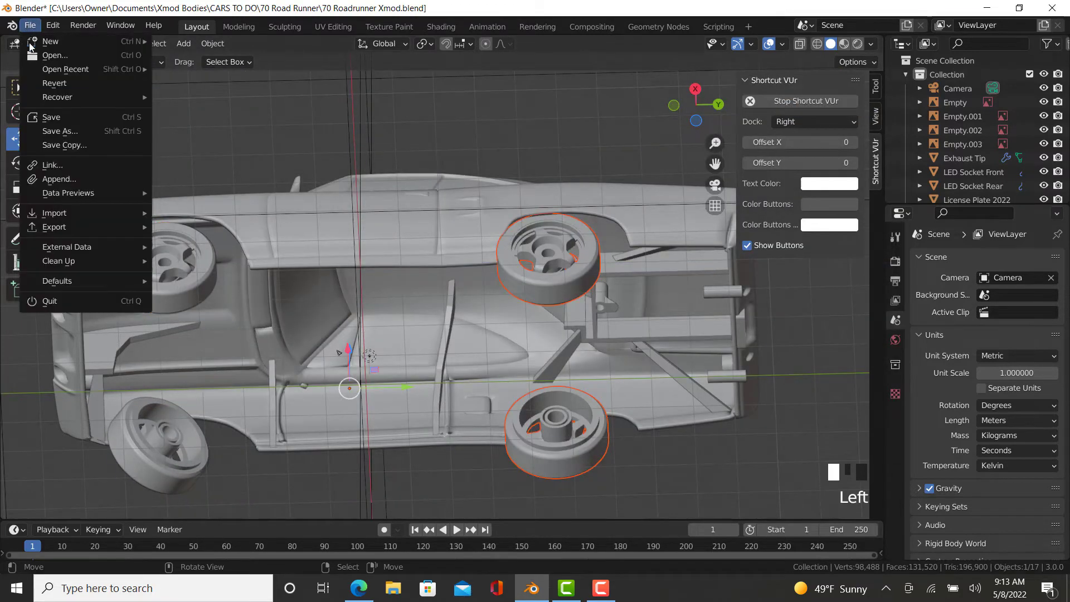
click(52, 179)
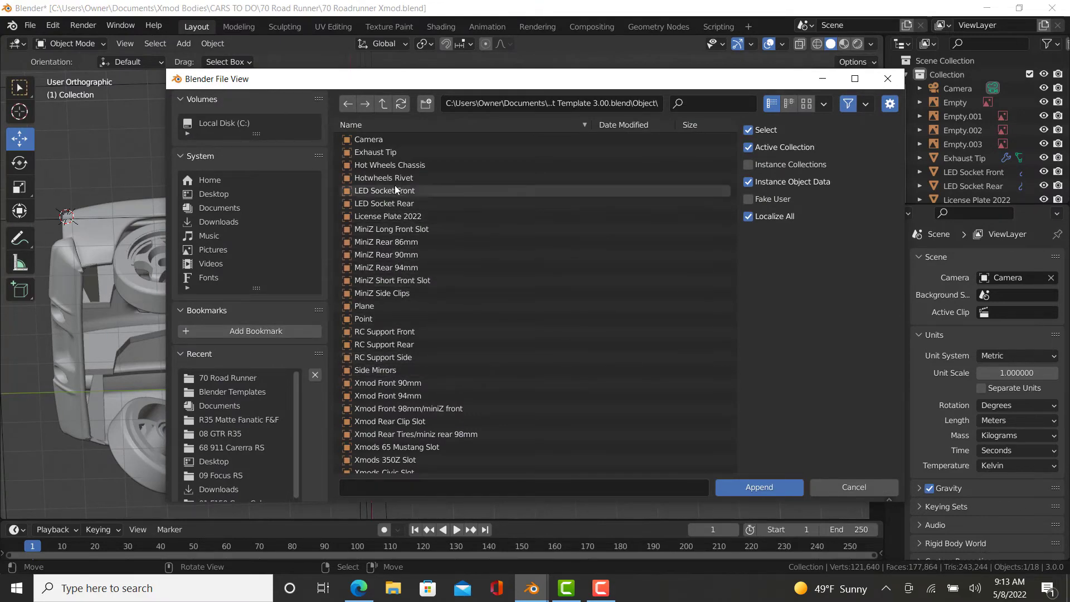
double_click(402, 295)
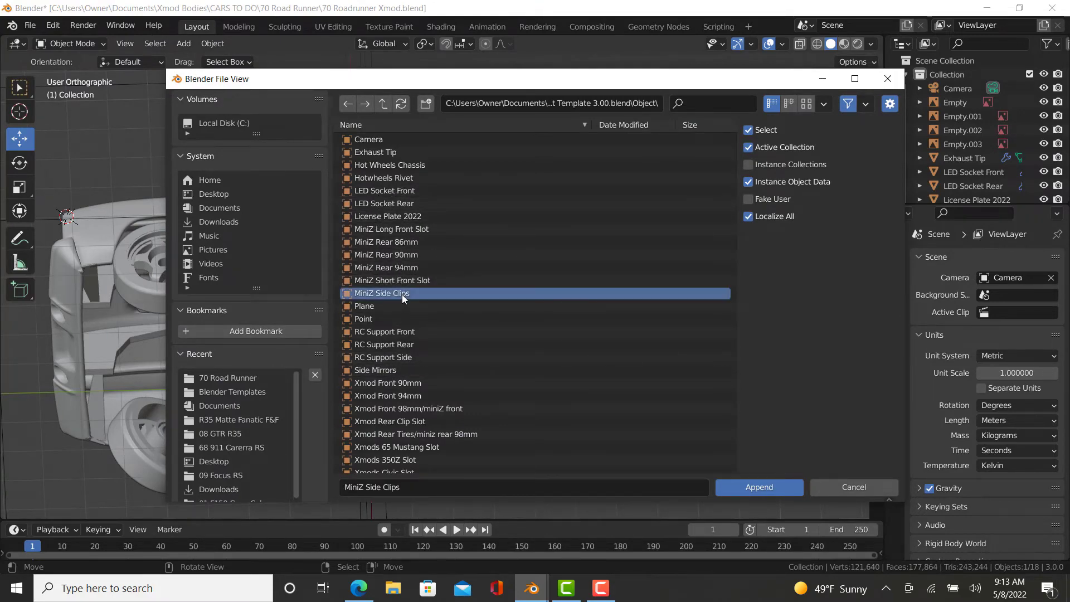
- Append the MiniZ Short Front Slot object from the template file
click(26, 25)
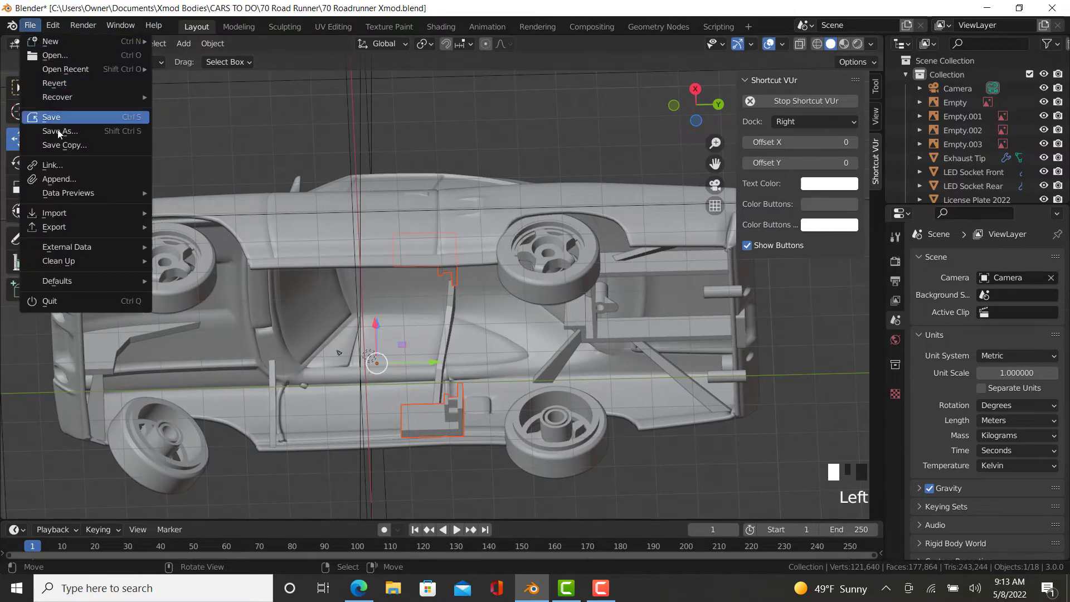
click(56, 178)
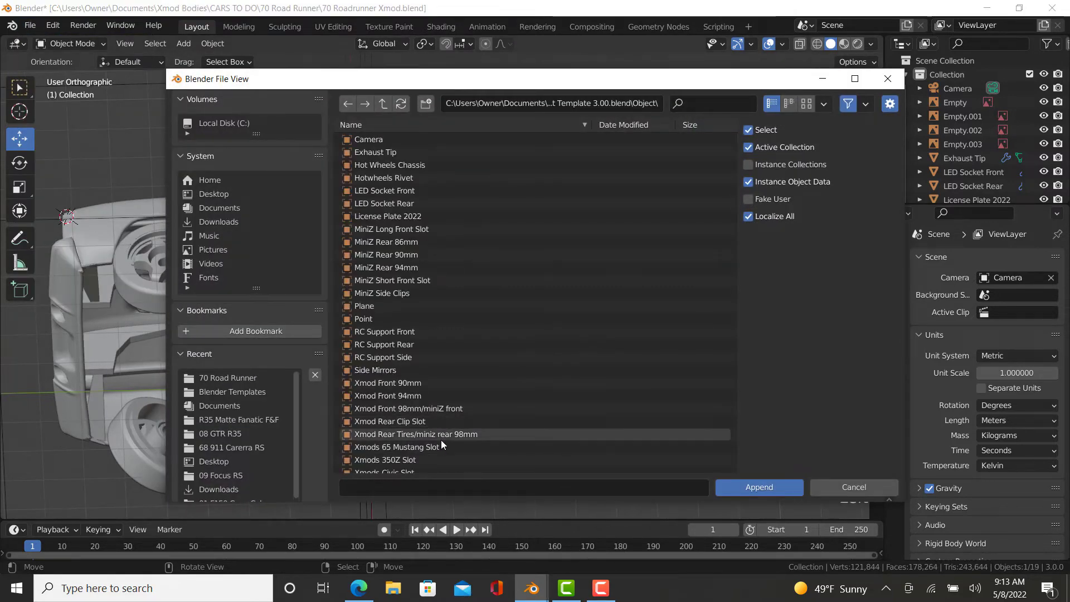
double_click(413, 280)
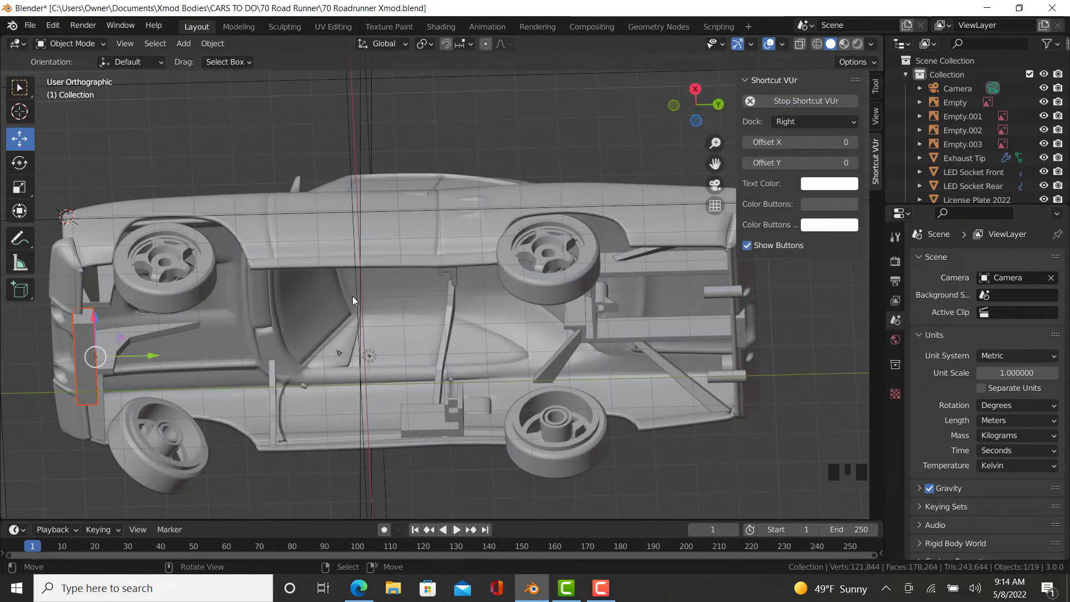
- Select the car body together with the exhaust tips, rear LED sockets, license plate and rear supports, leaving the tires out
click(875, 87)
scroll(628, 333, down, 2)
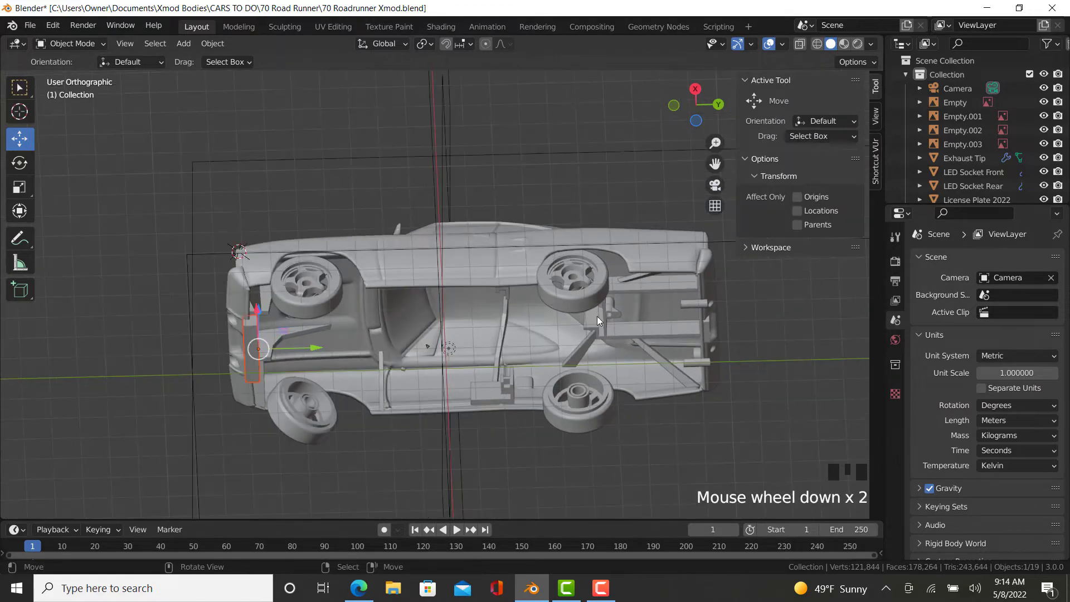
key(KP_3)
scroll(607, 342, up, 3)
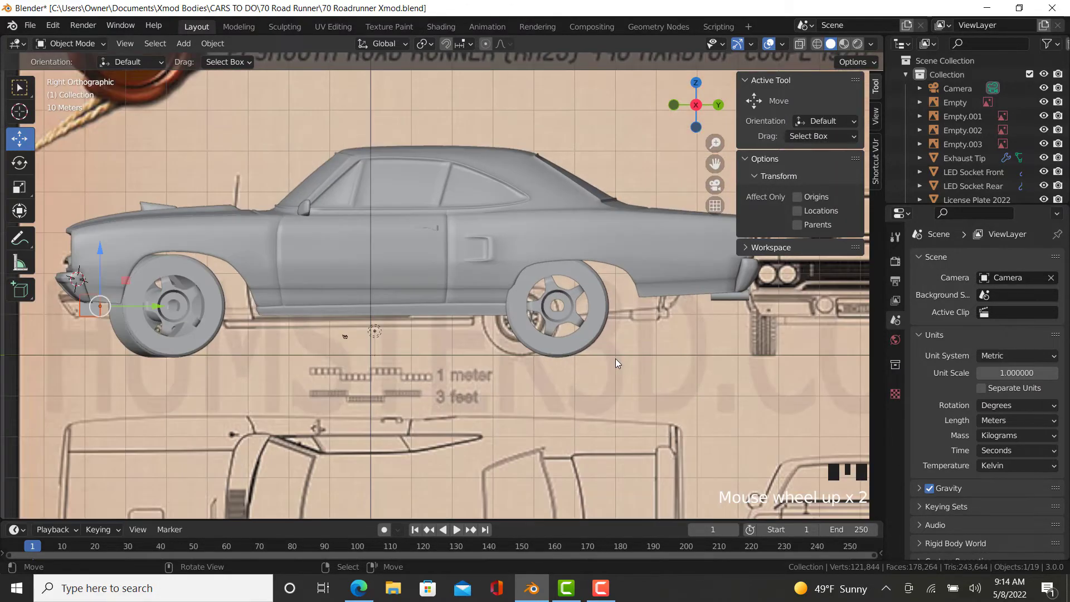
shift+middle_drag(615, 359, 414, 422)
key(z)
click(577, 391)
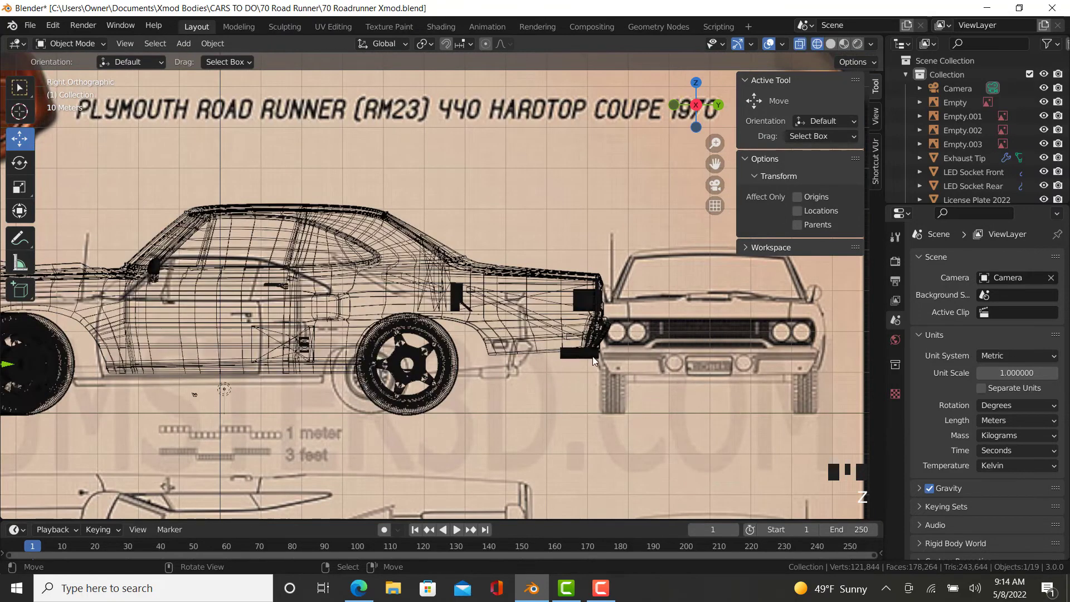
right_click(592, 356)
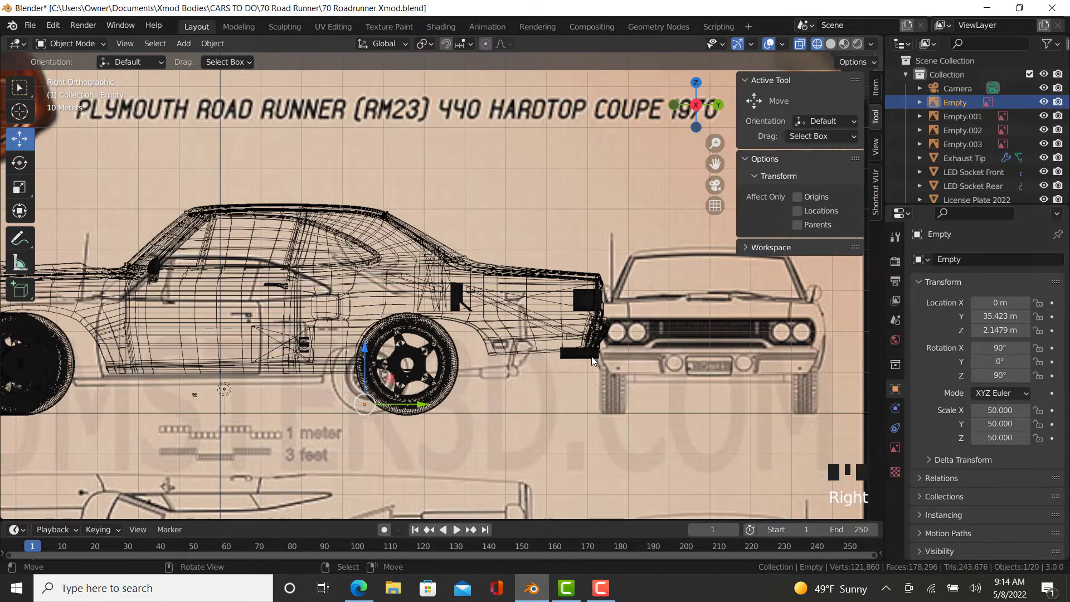
click(514, 282)
key(b)
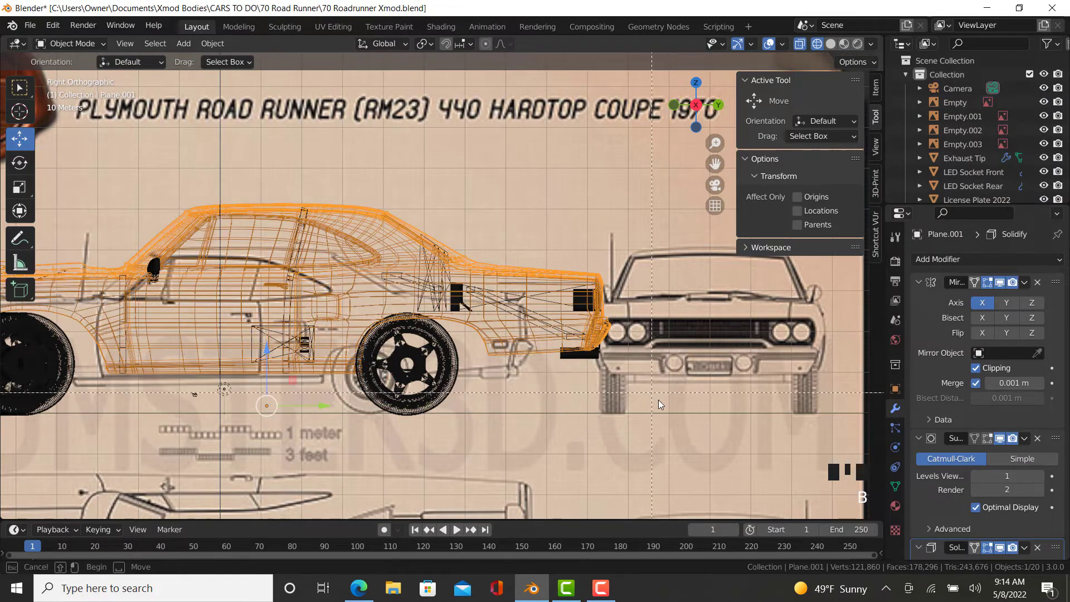
drag(508, 205, 479, 263)
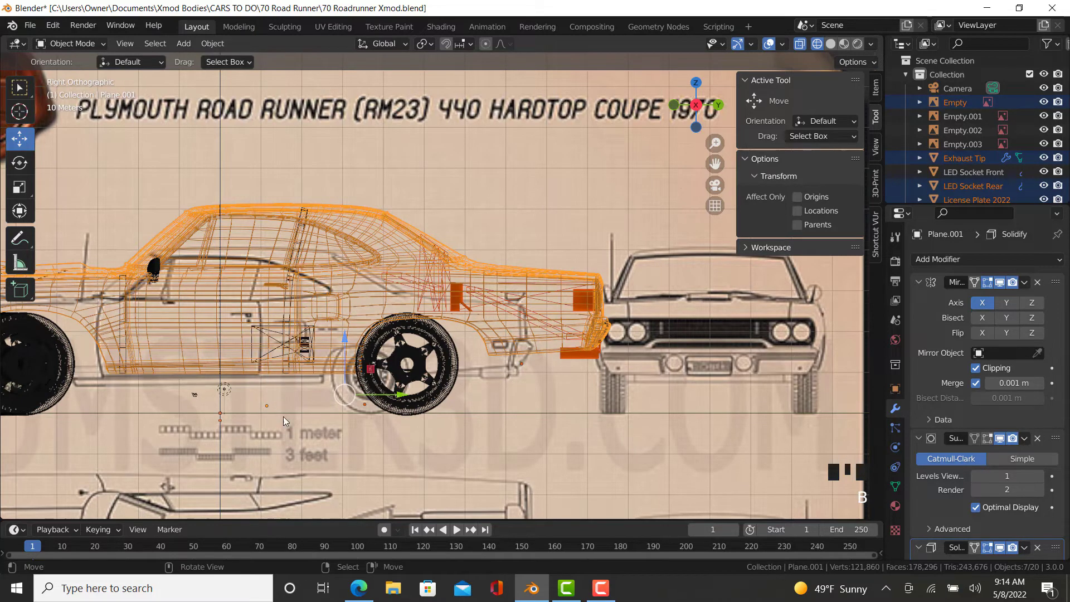
- Extend the selection to the side mirrors, front LED sockets and remaining front supports
shift+middle_drag(220, 330, 393, 326)
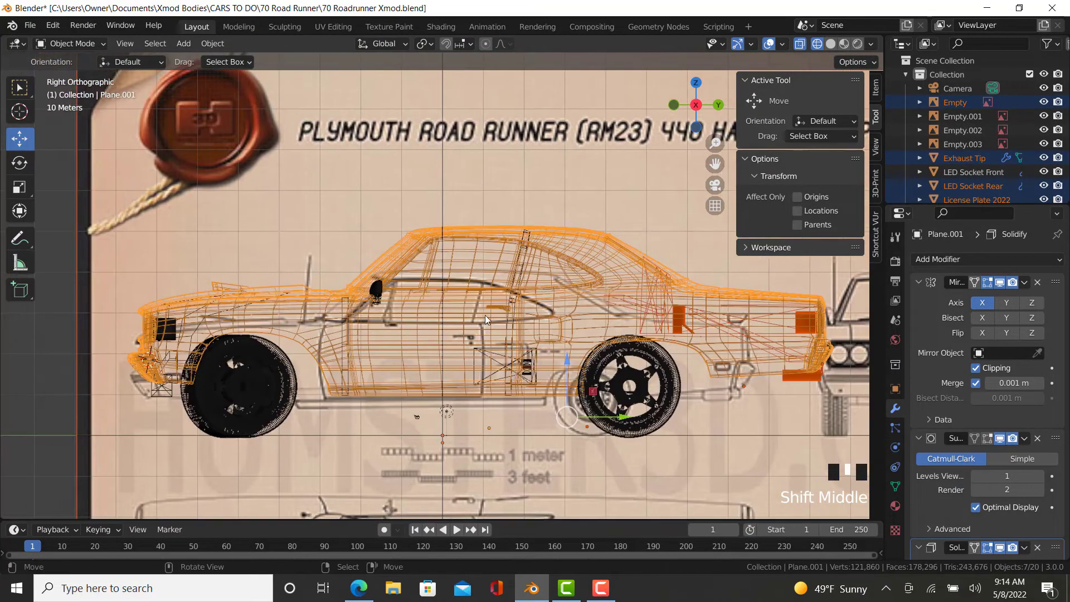
key(b)
drag(564, 304, 369, 229)
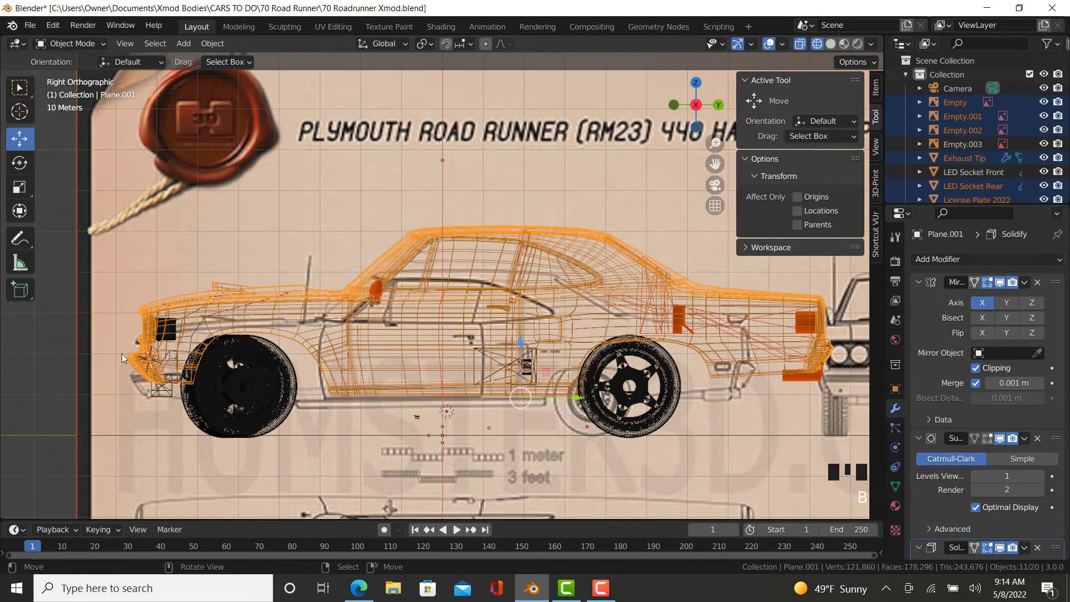
scroll(121, 353, up, 4)
key(b)
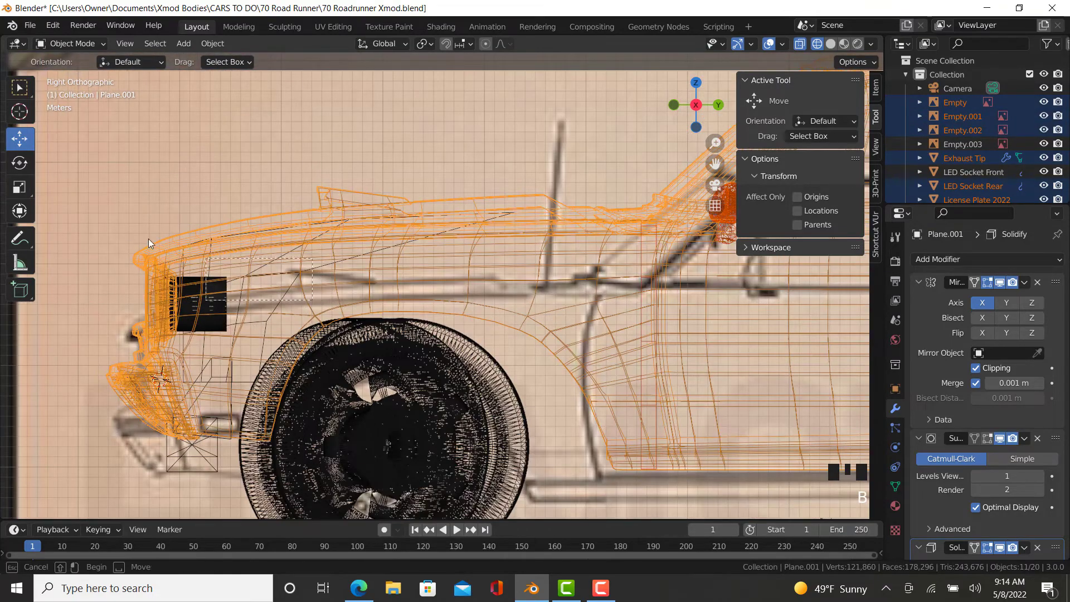
drag(148, 239, 91, 203)
scroll(505, 419, down, 4)
shift+middle_drag(468, 418, 263, 367)
key(z)
click(445, 409)
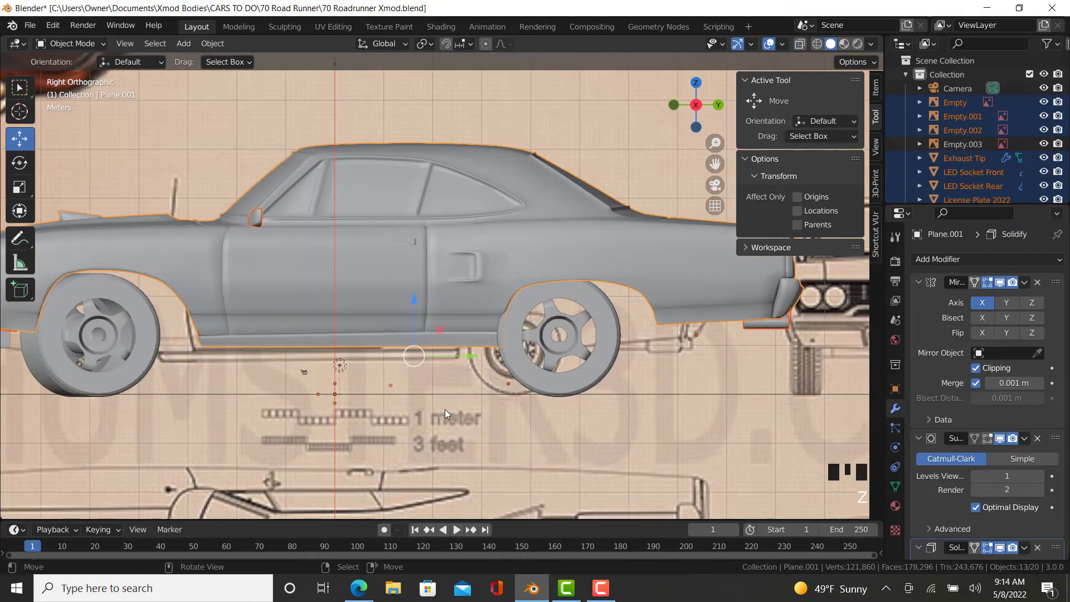
- Remove the blueprint reference images from the selection, keeping only the body and its attached parts selected
middle_drag(444, 409, 428, 368)
scroll(428, 368, down, 2)
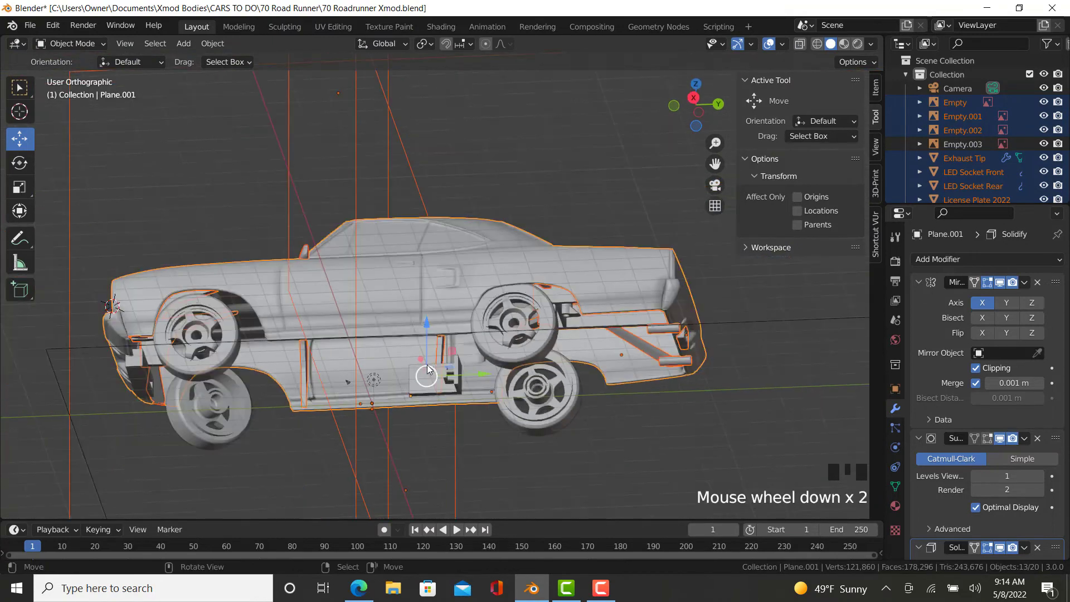
scroll(428, 368, down, 4)
key(b)
middle_drag(555, 189, 214, 248)
middle_drag(279, 300, 510, 382)
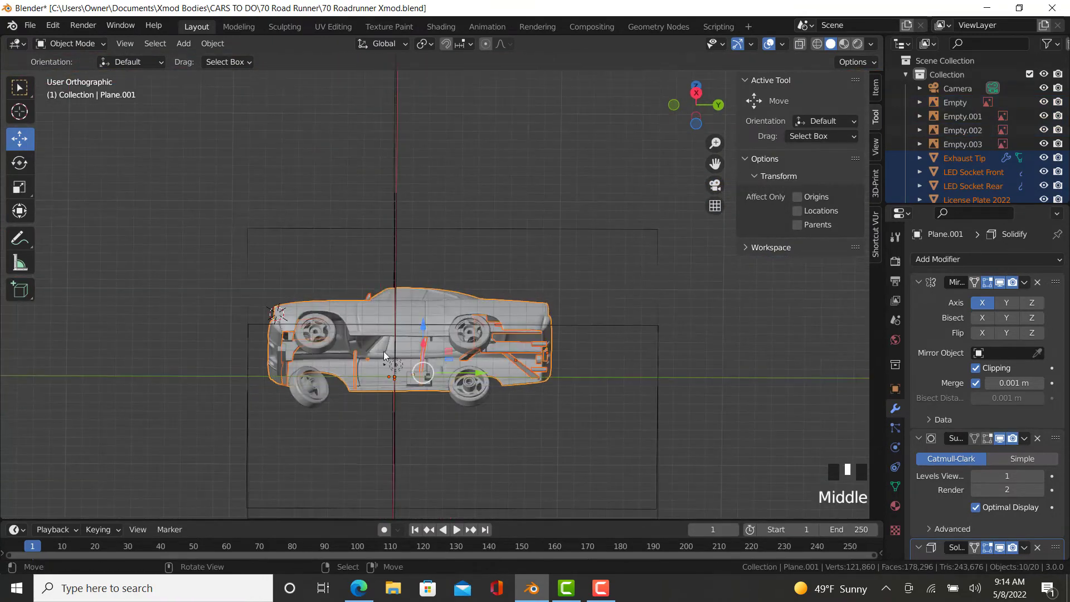
- Try moving the selected body and attached parts about 5.04 m forward along Y, and undo the move
scroll(513, 383, up, 5)
drag(510, 385, 479, 392)
key(KP_3)
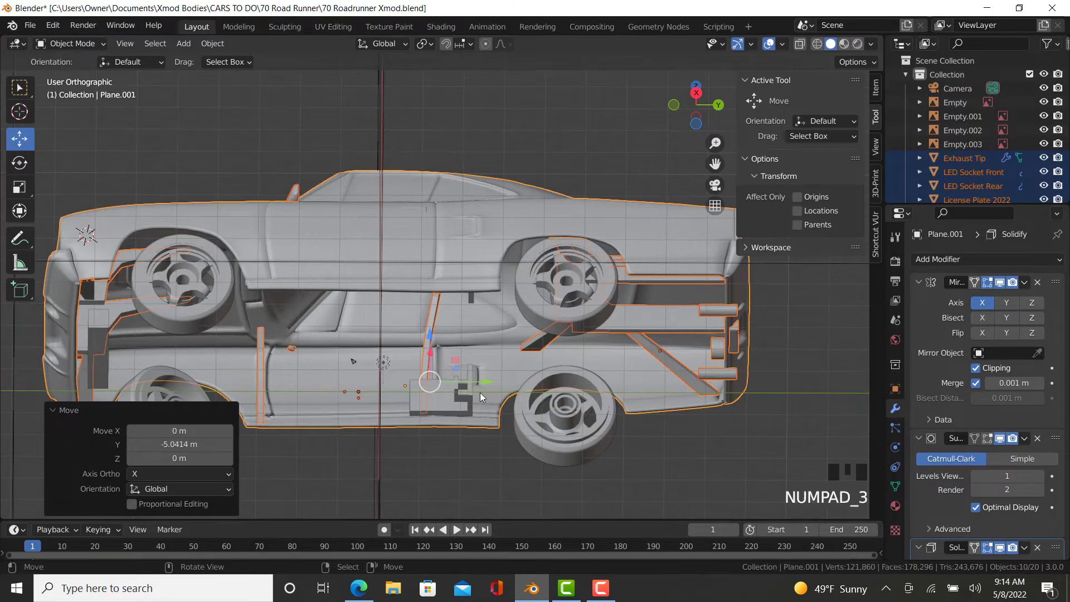
scroll(382, 361, up, 2)
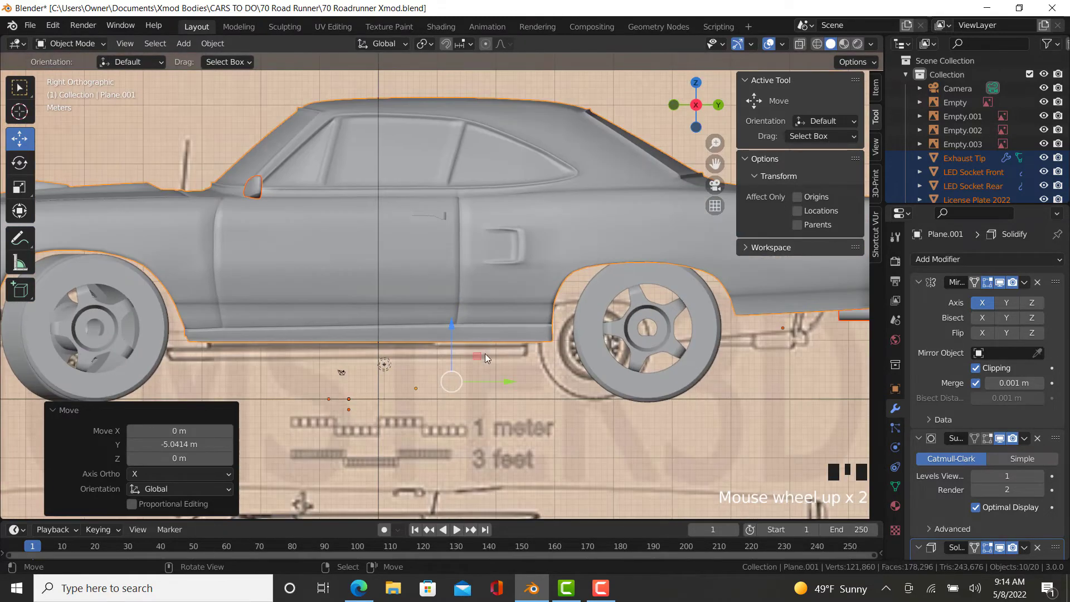
key(ctrl+z)
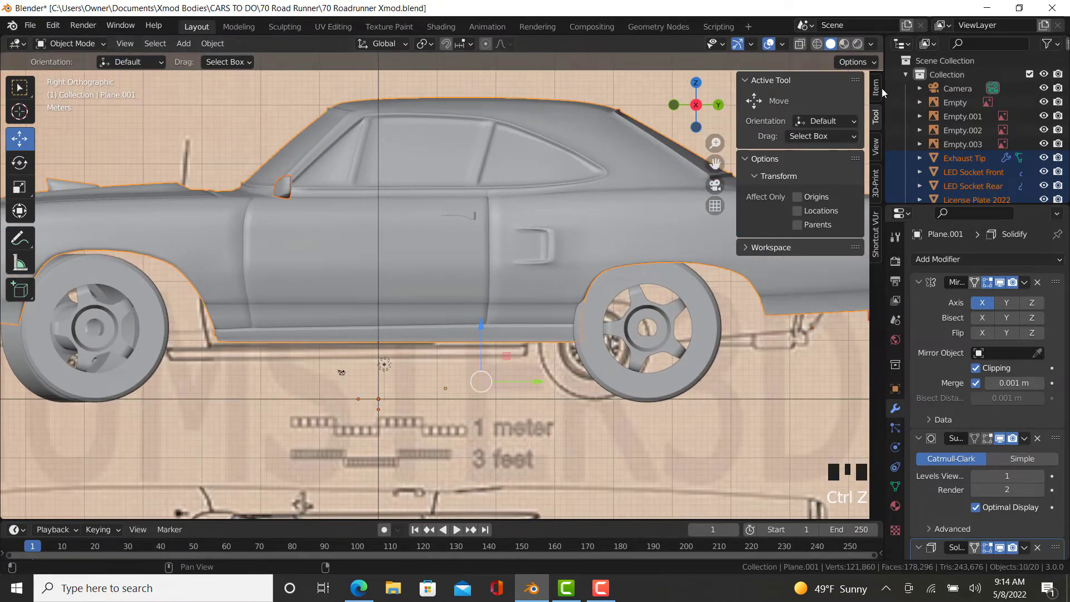
- Apply the location transform to the selected body, supports and details
click(880, 89)
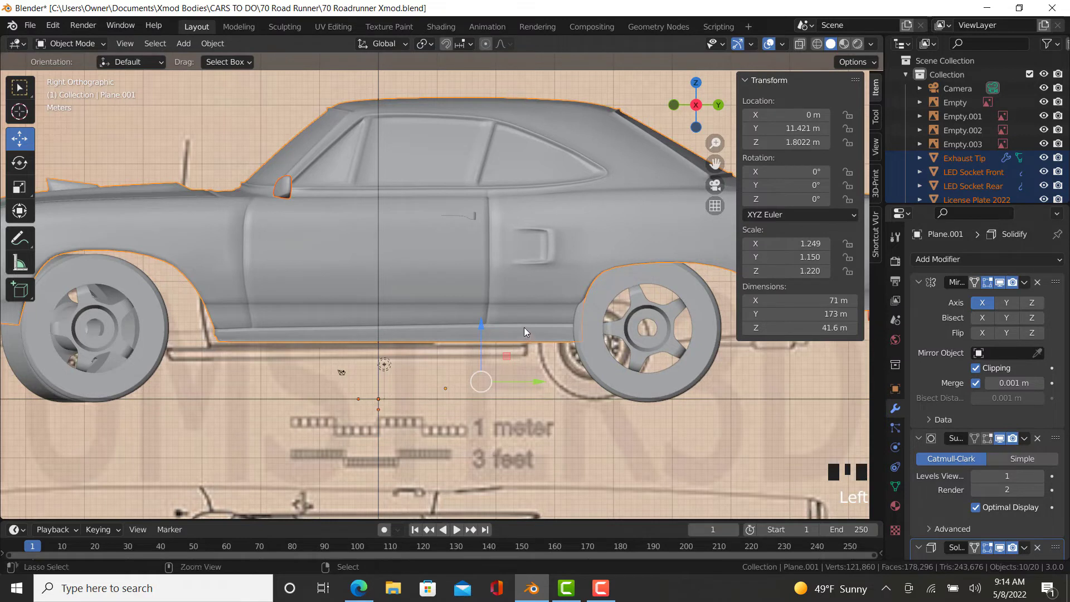
key(ctrl+a)
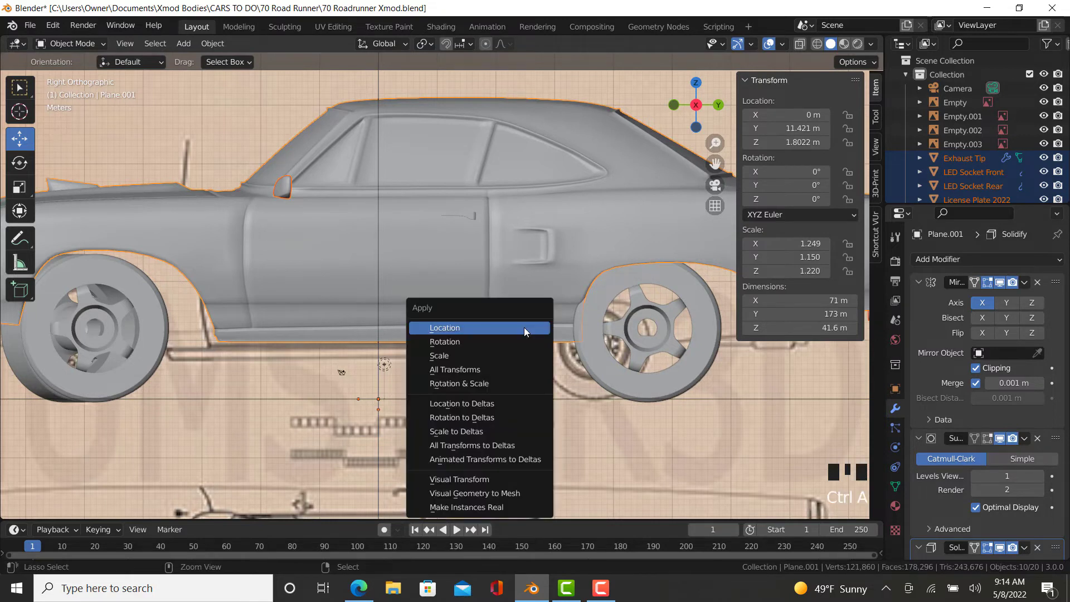
click(448, 333)
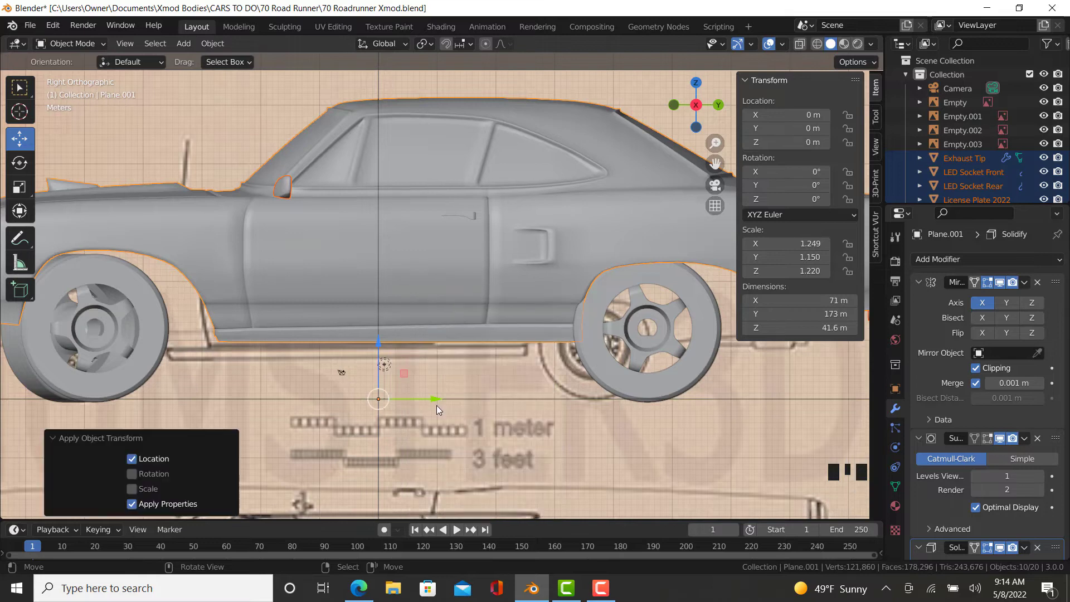
- Move the selected body and attached parts by -4 m along the Y axis
scroll(430, 418, down, 3)
mouse_move(433, 433)
middle_down()
mouse_move(410, 382)
mouse_move(464, 352)
mouse_move(419, 443)
mouse_move(441, 445)
middle_up()
scroll(432, 417, up, 3)
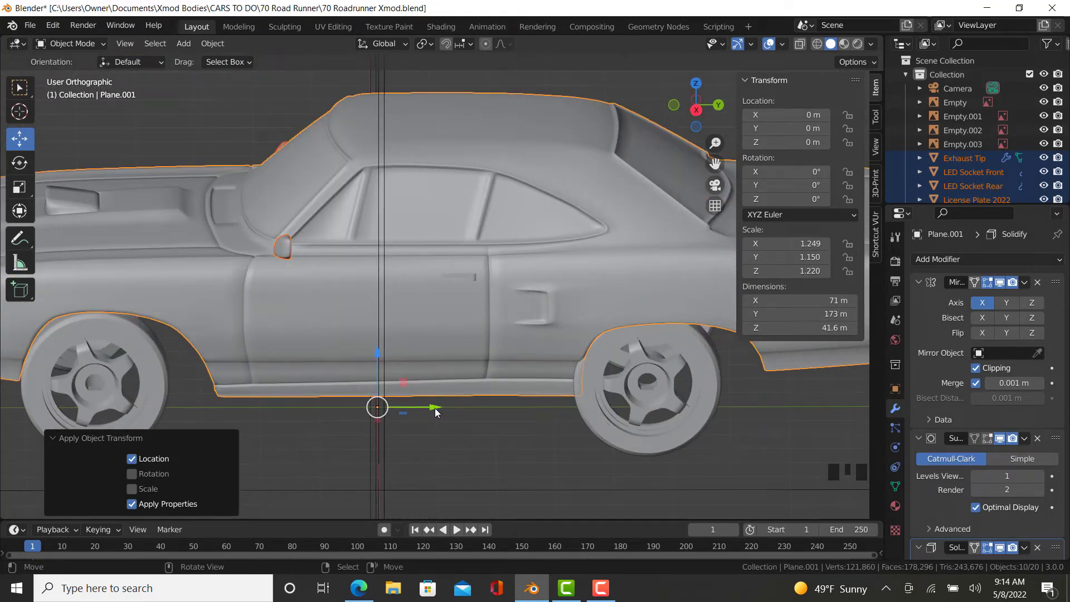
drag(434, 408, 405, 417)
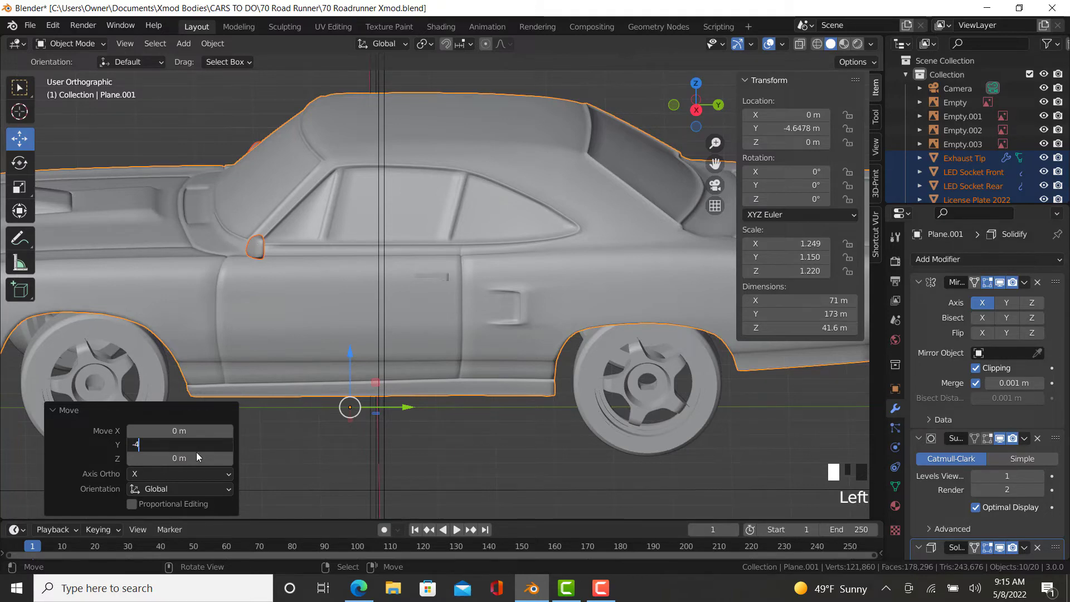
key(Return)
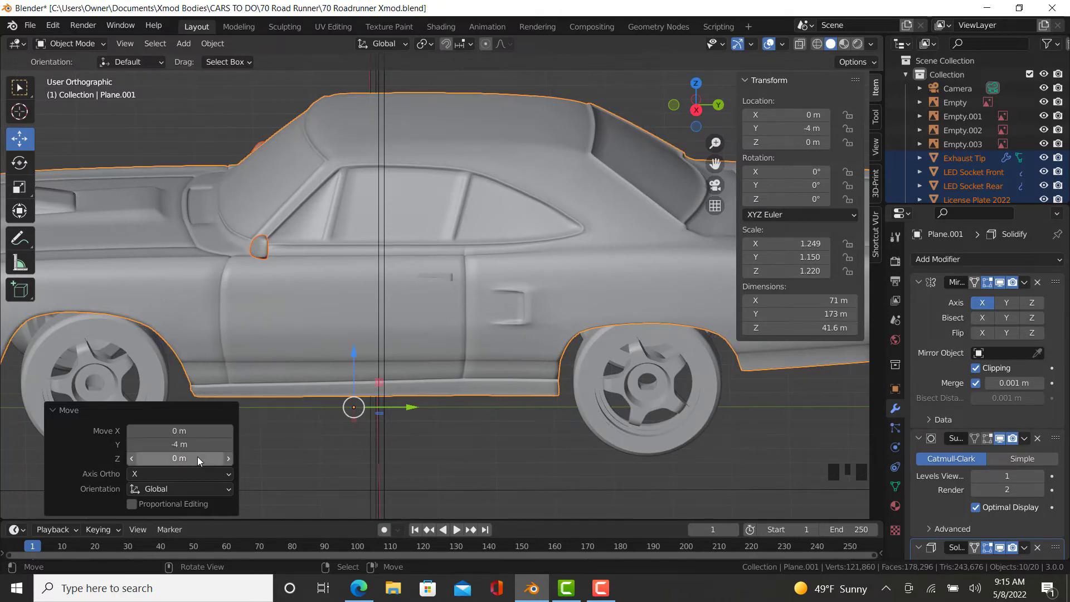
- Select the MiniZ Short Front Slot and examine how it sits relative to the front bumper and front tires
shift+middle_drag(426, 488, 208, 327)
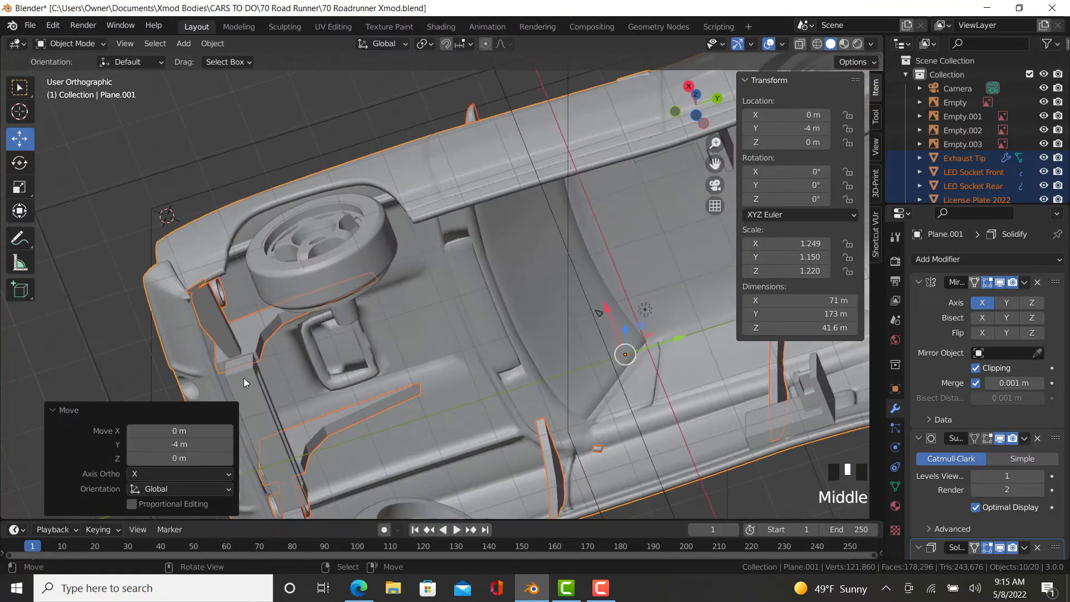
right_click(243, 378)
middle_drag(238, 377, 276, 493)
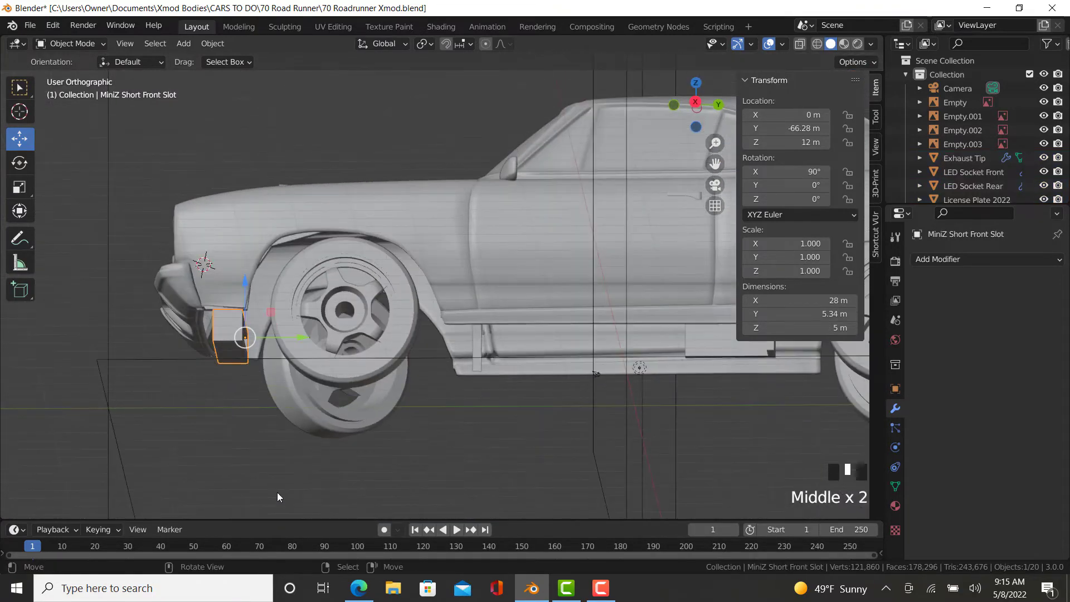
key(KP_3)
scroll(211, 352, up, 4)
scroll(211, 352, up, 3)
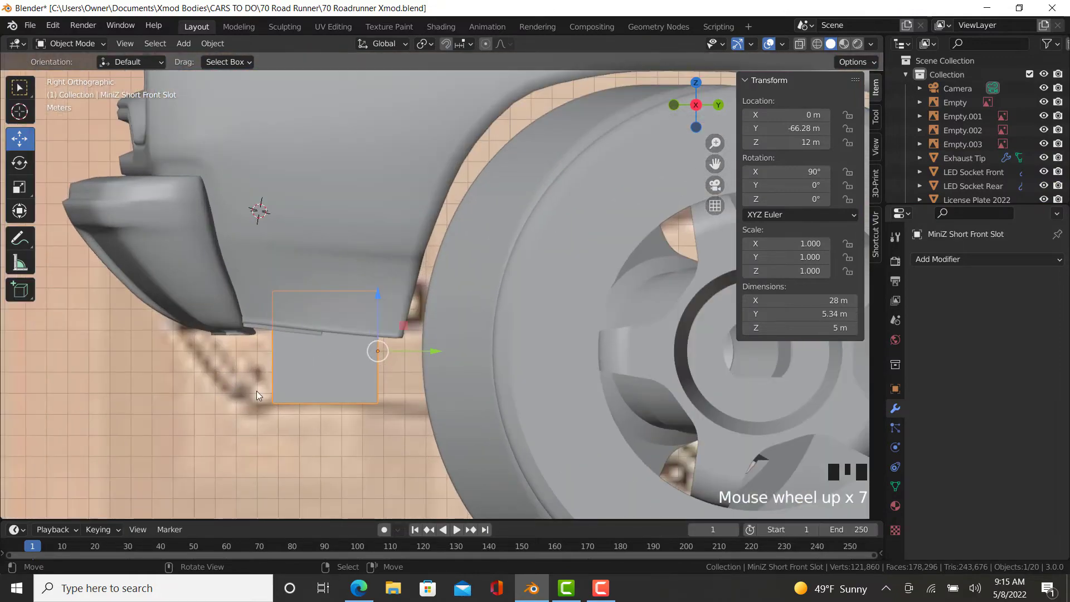
middle_drag(256, 390, 279, 414)
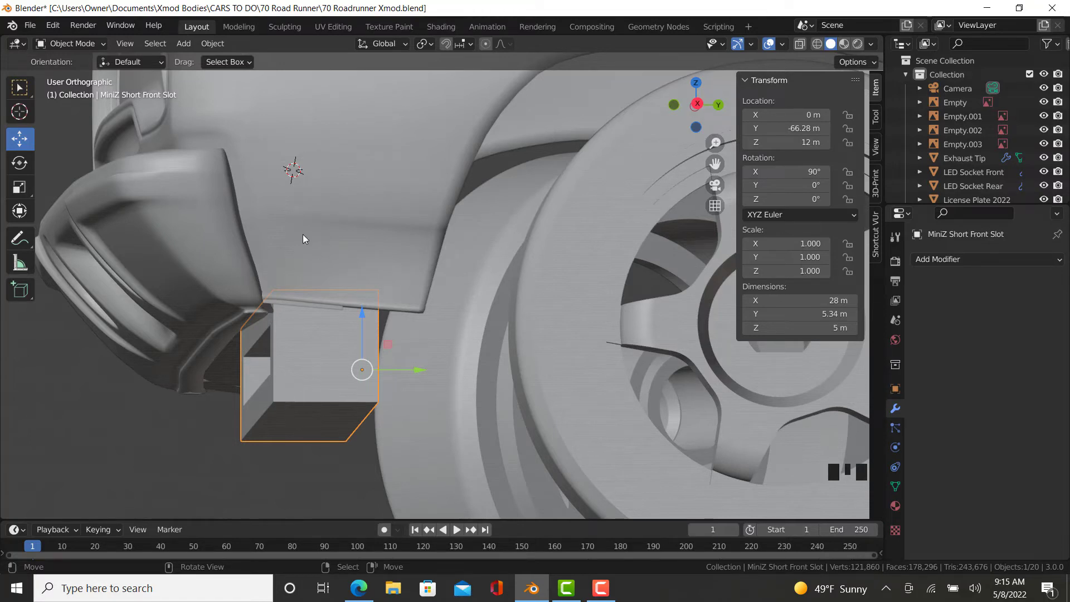
- Extrude the lower edge of the body's front bumper downward about 3.36 m along Z, in front of the MiniZ slot
click(242, 259)
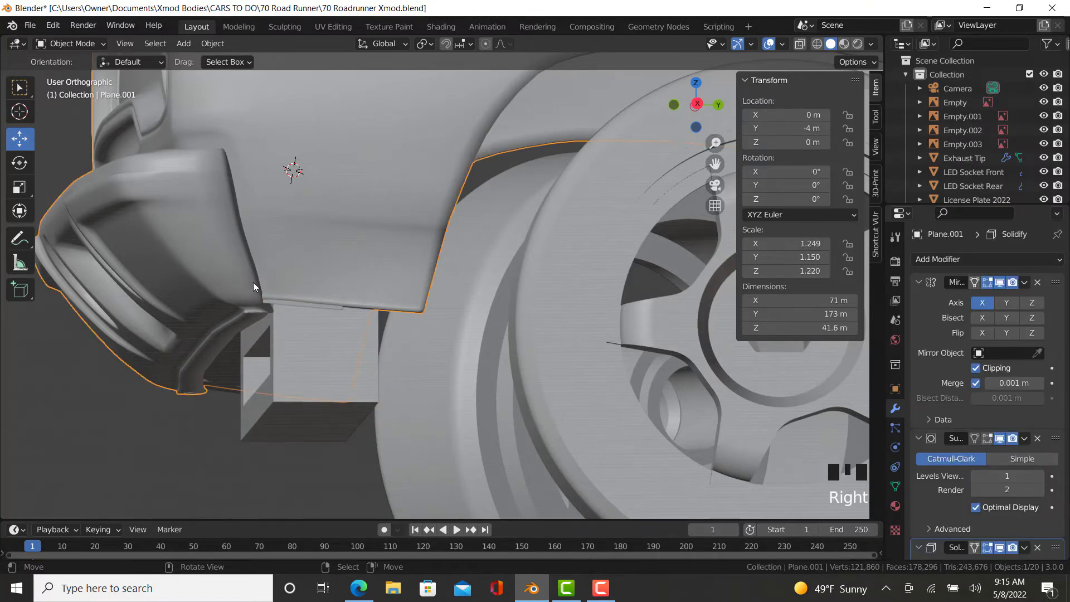
mouse_move(271, 303)
middle_down()
mouse_move(286, 296)
mouse_move(271, 282)
mouse_move(379, 247)
mouse_move(375, 298)
mouse_move(284, 311)
middle_up()
key(Tab)
scroll(284, 311, up, 6)
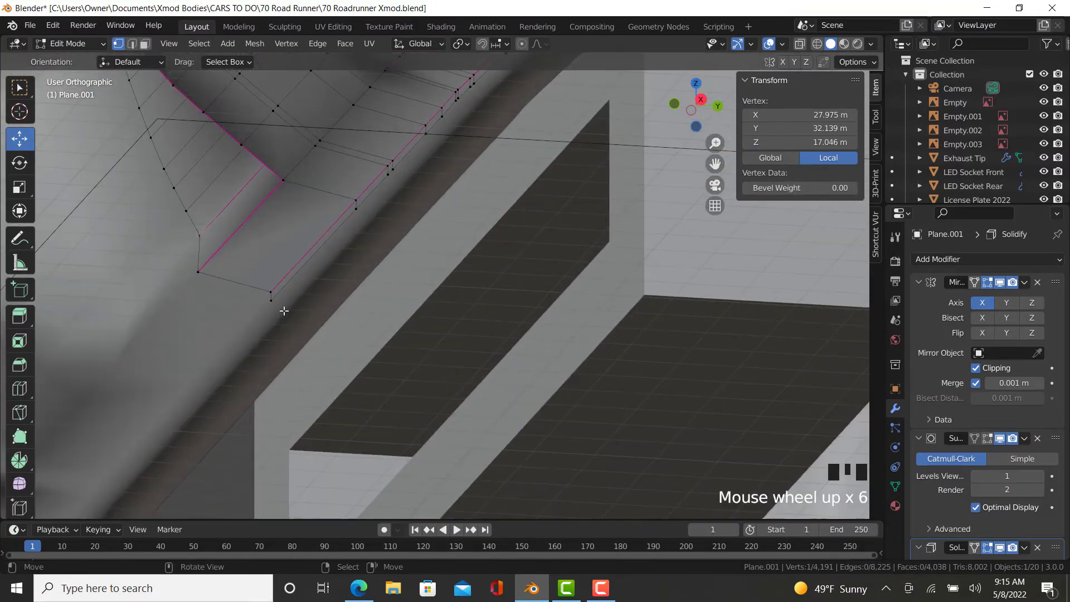
click(270, 301)
scroll(270, 301, down, 4)
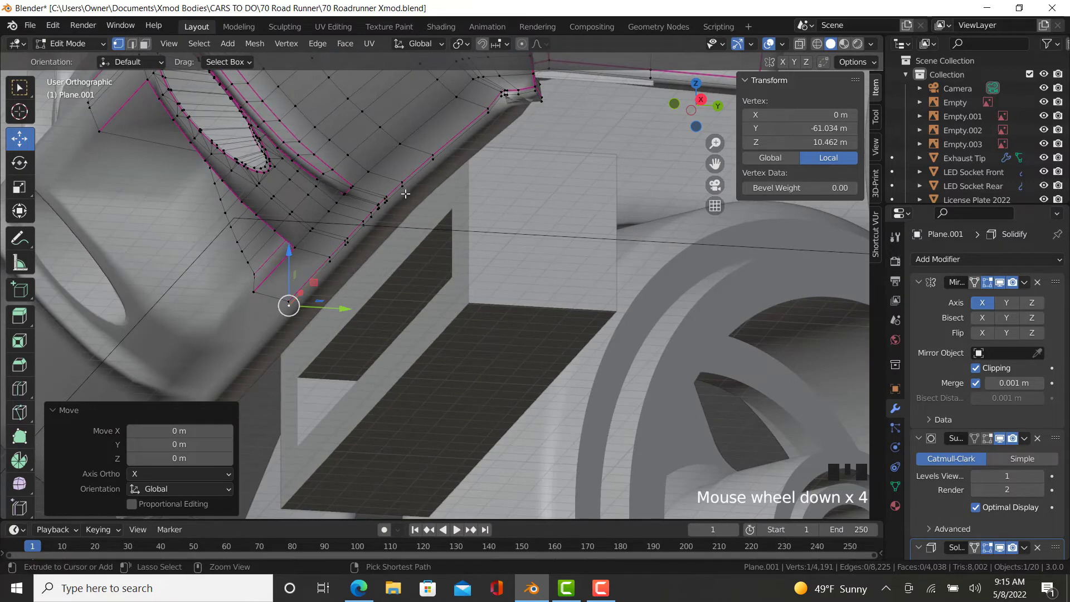
middle_drag(405, 194, 448, 221)
ctrl+right_click(525, 196)
key(KP_3)
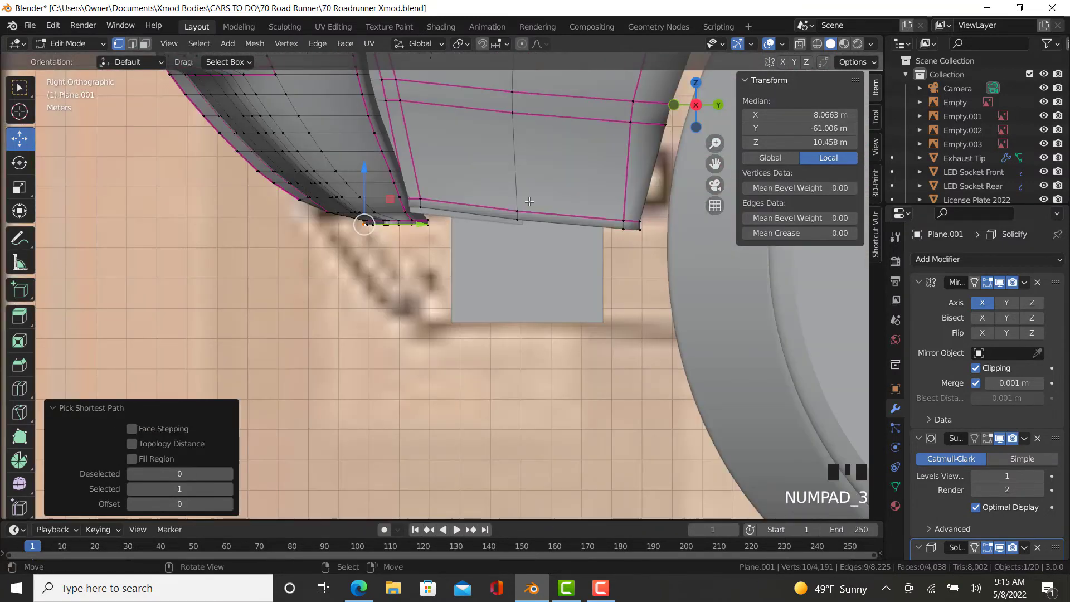
key(e)
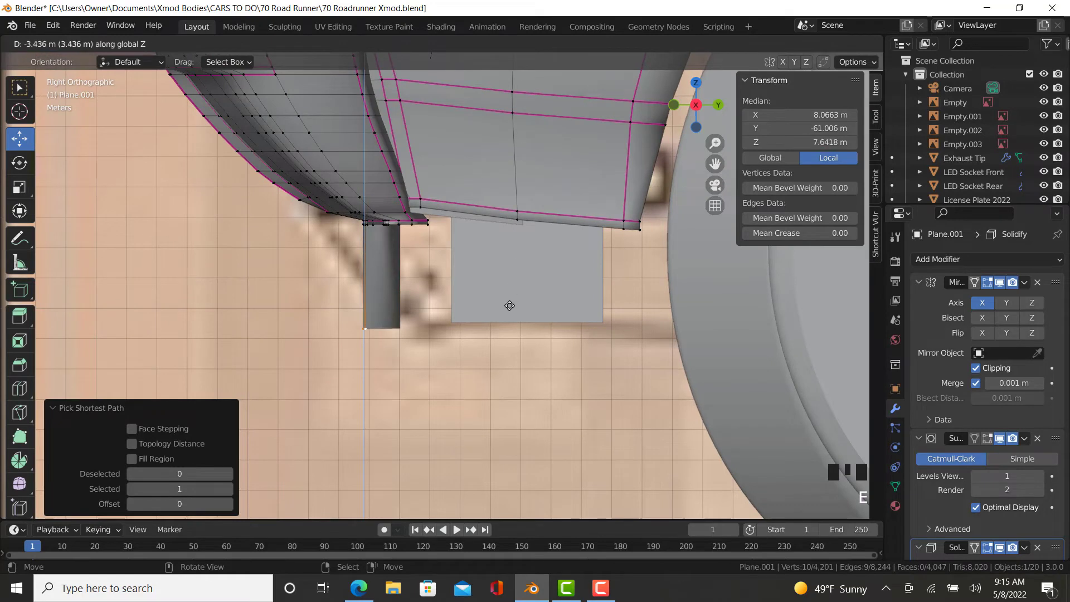
click(514, 306)
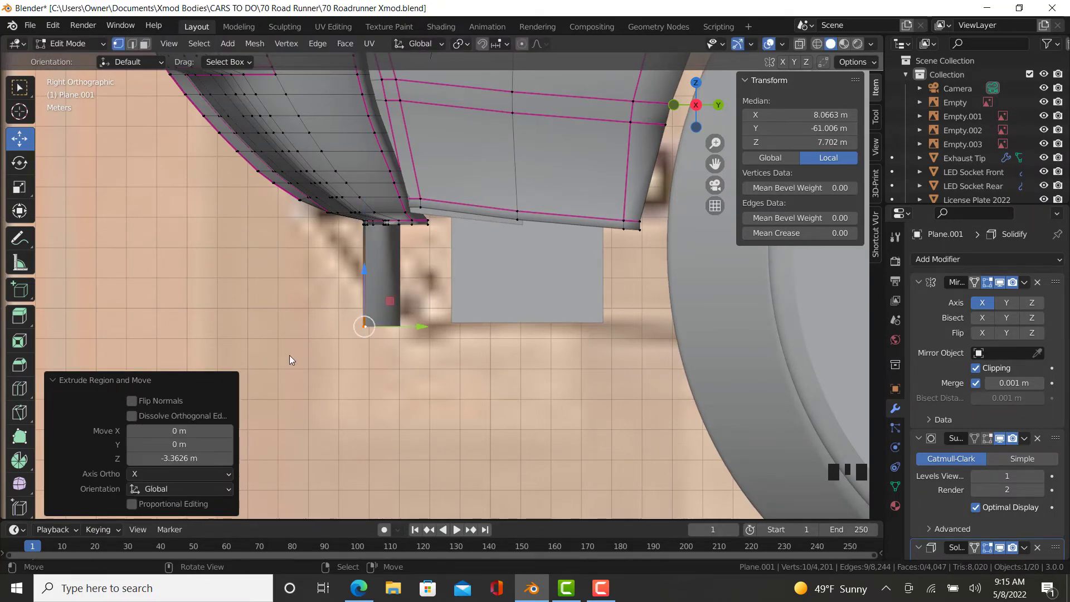
key(Tab)
- Move the front-side vertices of the MiniZ Short Front Slot about -2.21 m along Y into the bumper's downward extension
middle_drag(323, 362, 411, 348)
right_click(461, 319)
key(Tab)
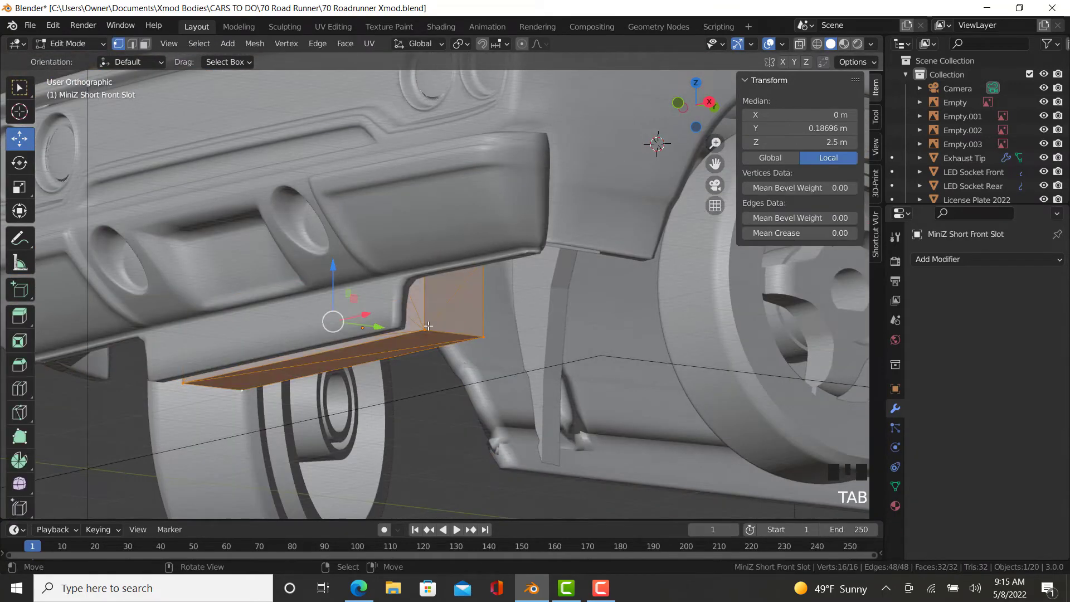
key(KP_3)
key(shift+z)
right_click(396, 340)
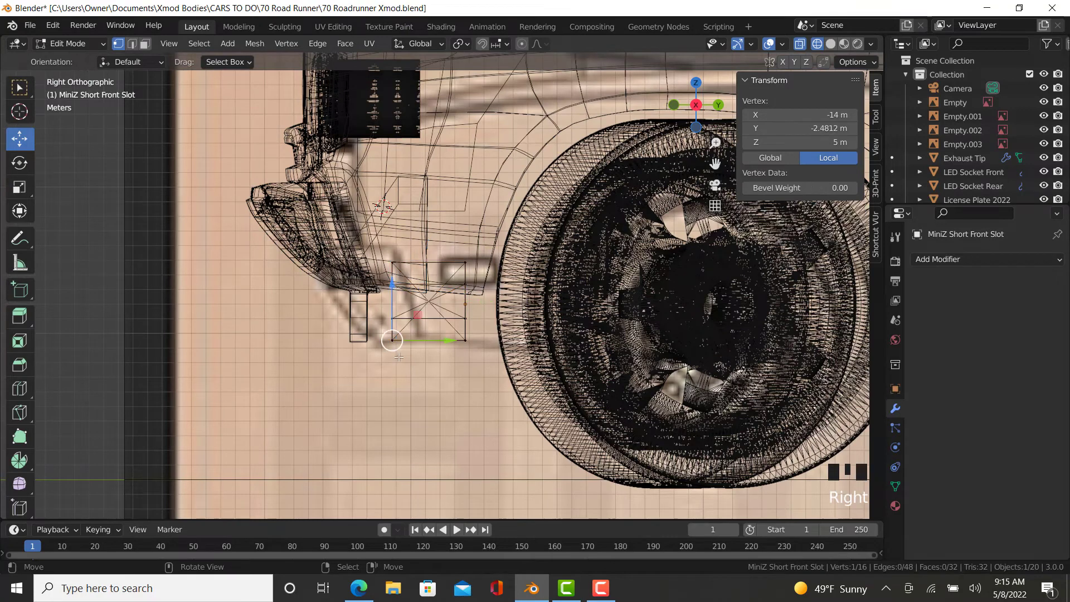
mouse_move(404, 370)
ctrl+mouse_down()
mouse_move(416, 302)
mouse_move(404, 306)
ctrl+mouse_up()
key(z)
click(499, 307)
- Select the upper vertices of the MiniZ Short Front Slot and raise them further into the front of the body
key(z)
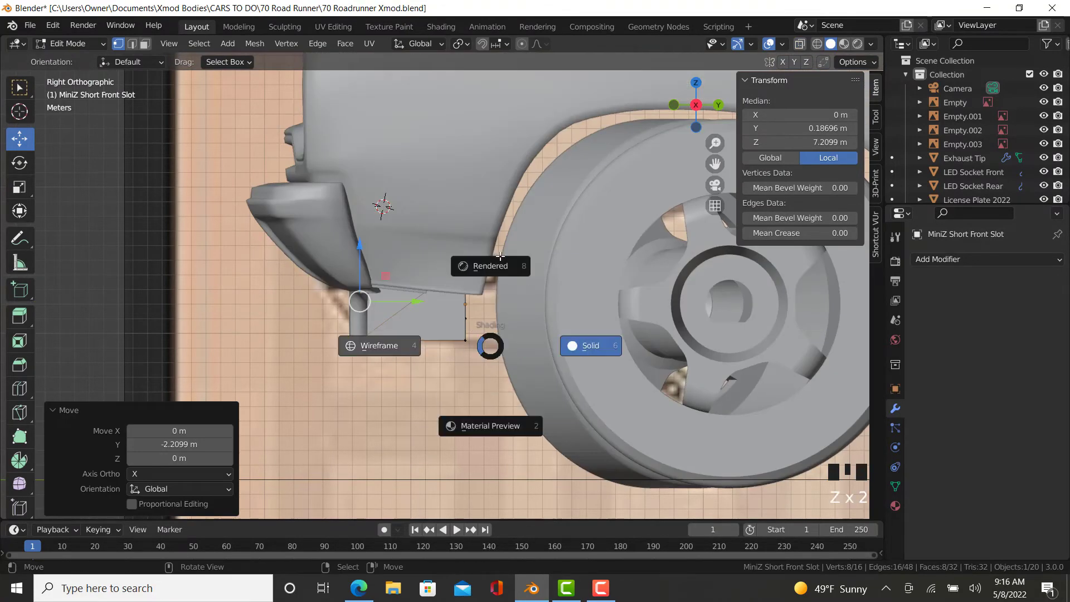
click(385, 344)
right_click(462, 286)
key(b)
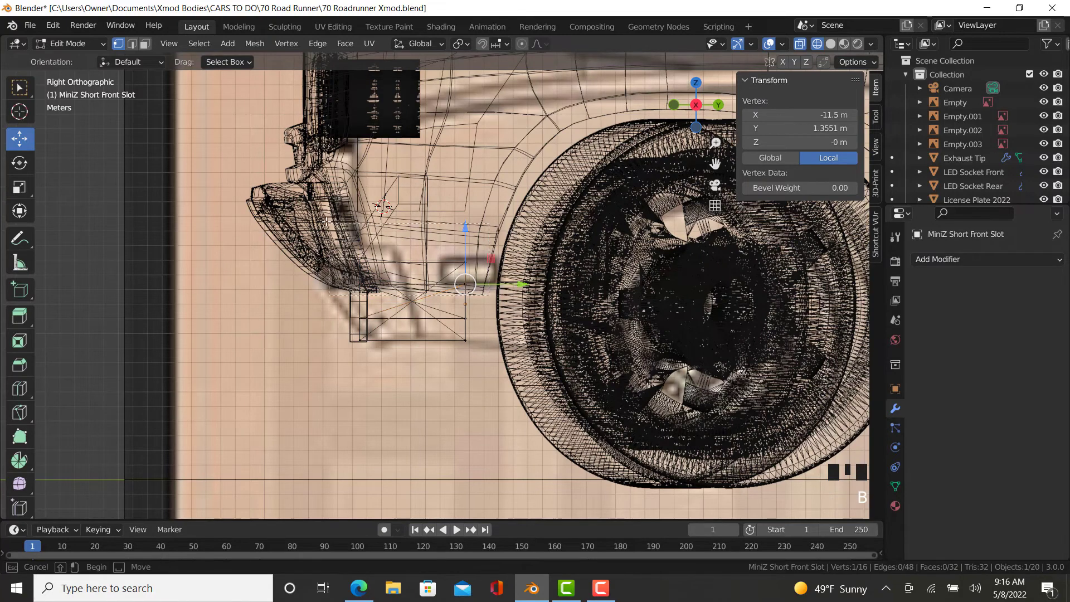
drag(327, 222, 322, 218)
drag(419, 219, 413, 209)
key(shift+z)
key(Tab)
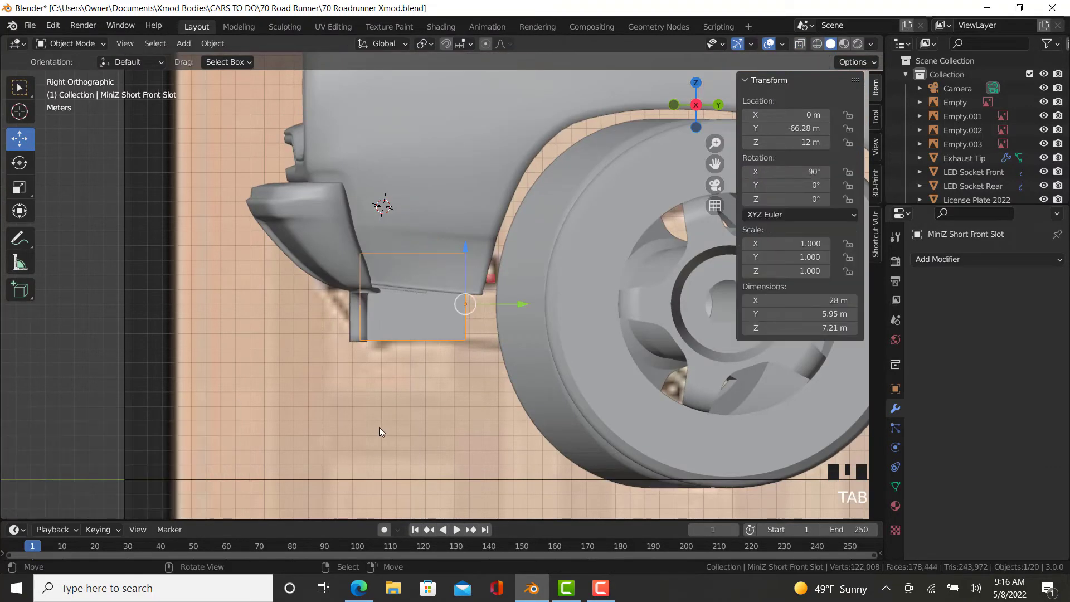
- Move the outer block of the +X MiniZ side clip outward about 0.94 m along X toward the body side
click(379, 432)
middle_drag(378, 432, 341, 394)
scroll(345, 346, down, 3)
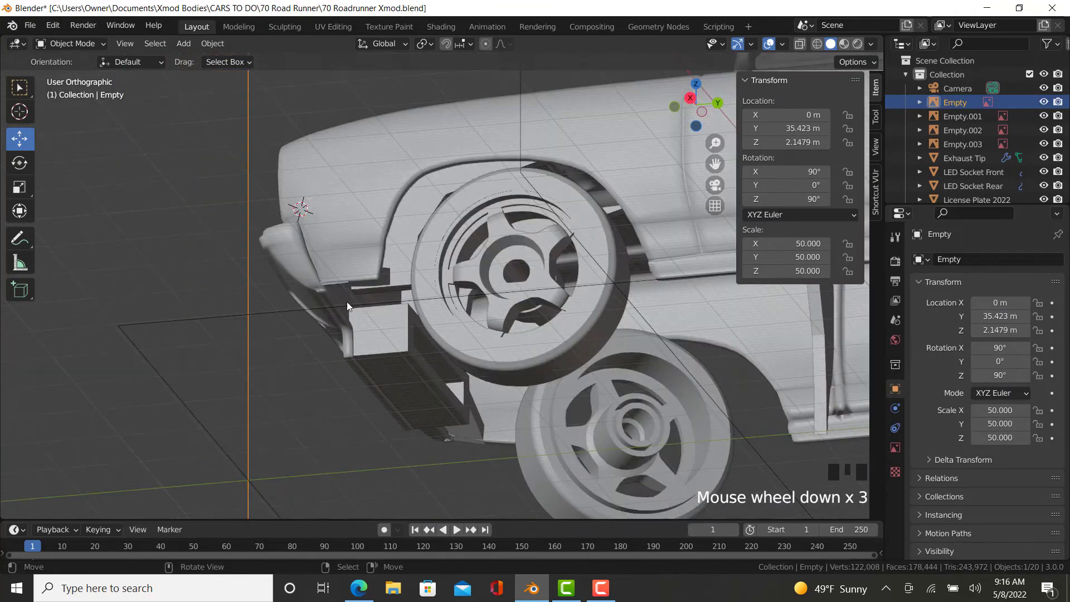
click(320, 238)
scroll(309, 273, down, 4)
mouse_move(299, 306)
middle_down()
mouse_move(540, 359)
mouse_move(494, 372)
mouse_move(407, 362)
mouse_move(315, 327)
mouse_move(579, 320)
mouse_move(298, 336)
mouse_move(529, 272)
mouse_move(601, 344)
mouse_move(430, 363)
mouse_move(523, 370)
middle_up()
scroll(591, 340, up, 2)
right_click(601, 347)
key(Tab)
key(shift+z)
right_click(524, 385)
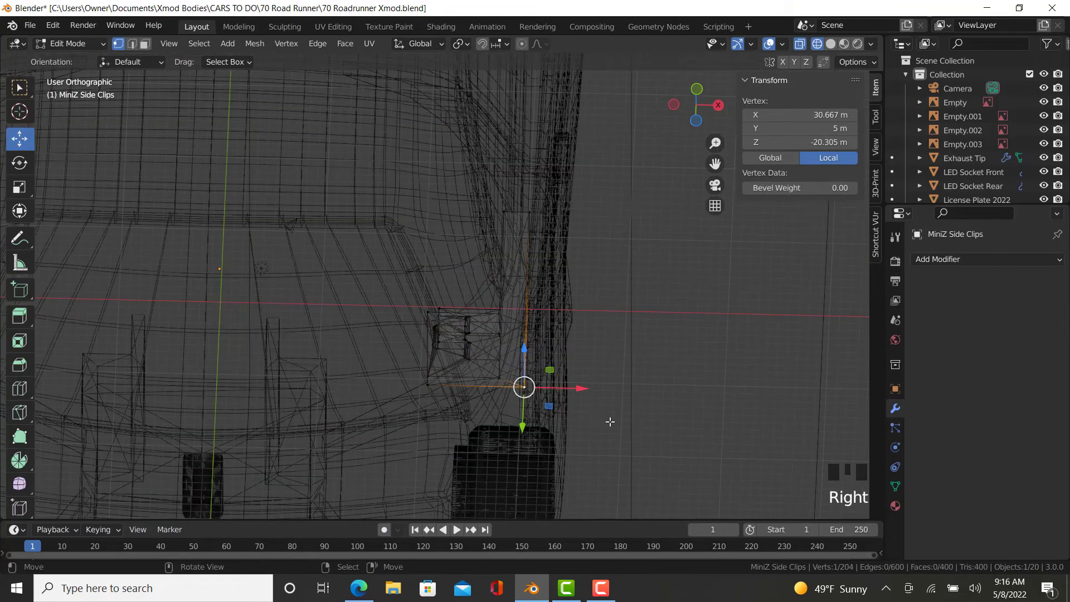
mouse_move(609, 421)
mouse_down()
mouse_move(526, 172)
mouse_move(485, 148)
mouse_up()
key(shift+z)
middle_drag(485, 147, 571, 316)
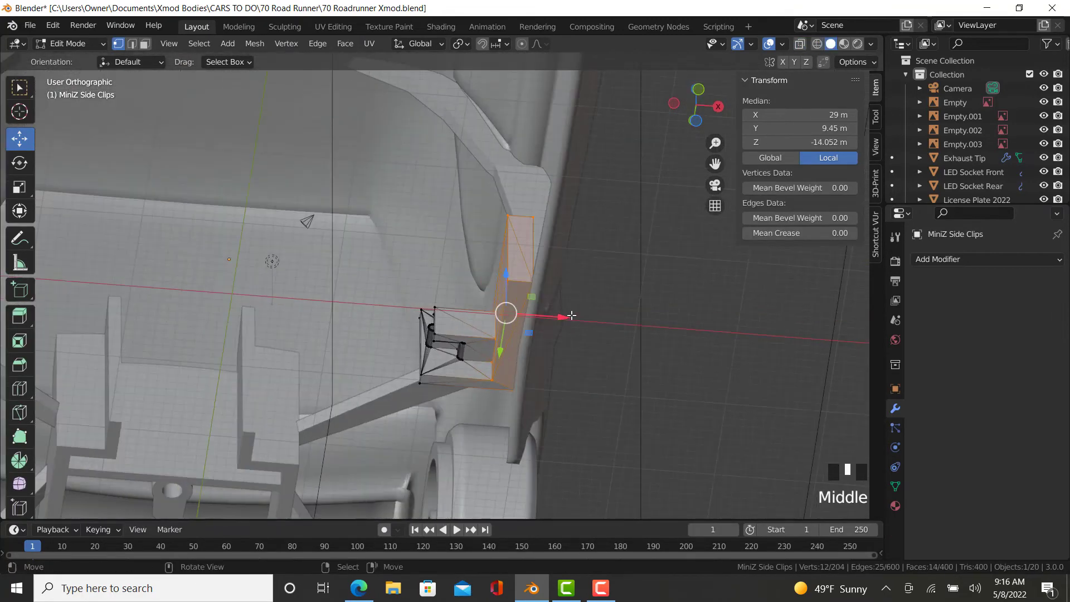
drag(571, 316, 580, 313)
middle_drag(580, 314, 573, 282)
scroll(557, 274, up, 2)
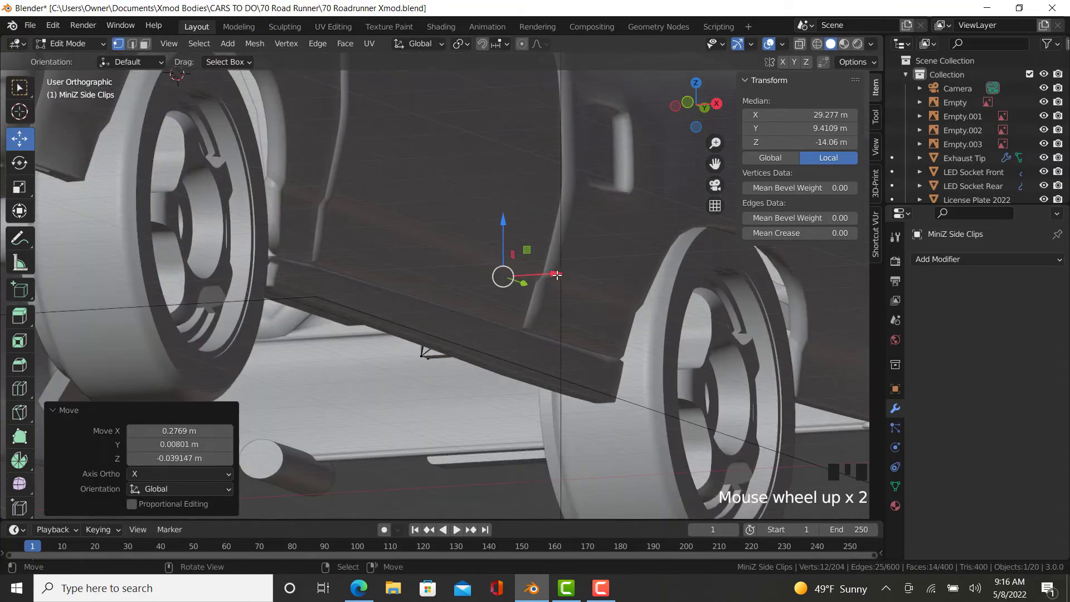
drag(557, 274, 577, 298)
- Move the two upper outer vertices of the +X side clip outward about 2.06 m along X into the door wall
key(shift+z)
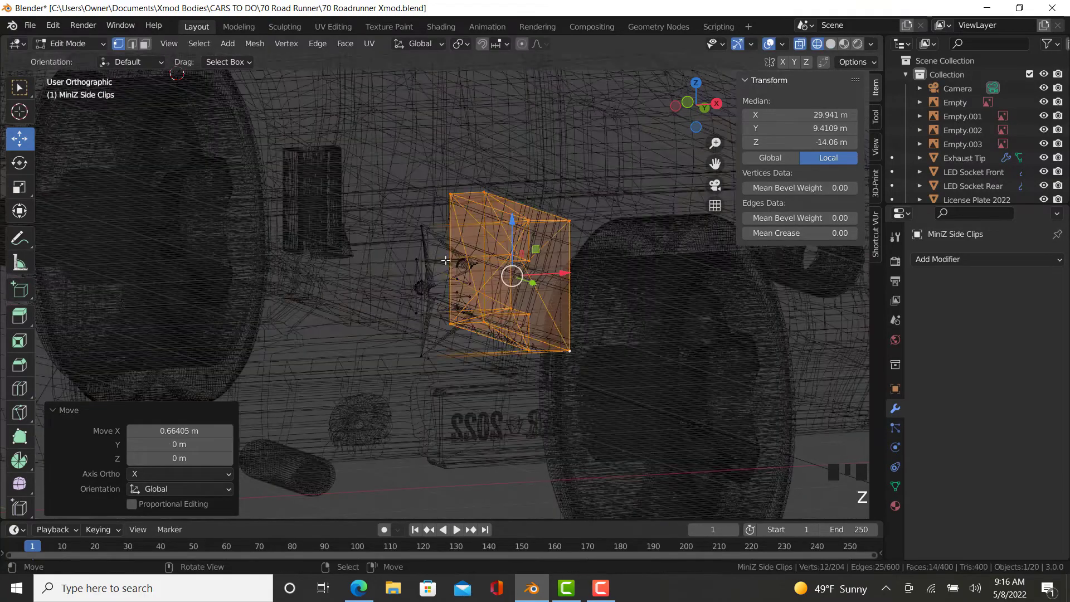
middle_drag(577, 298, 498, 280)
right_click(539, 175)
ctrl+right_click(520, 248)
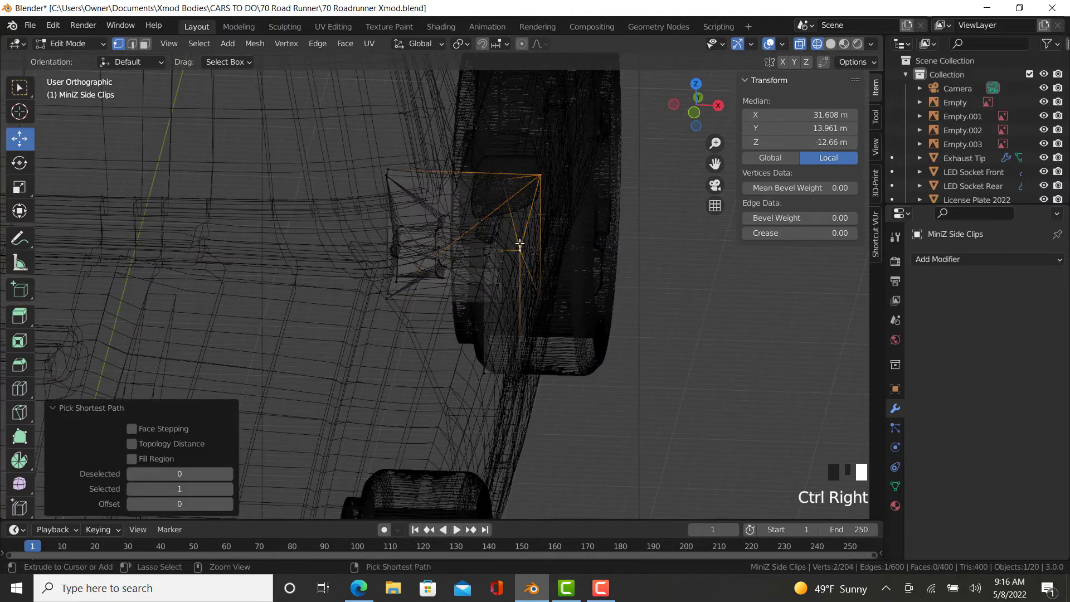
key(z)
middle_drag(599, 257, 589, 236)
drag(589, 214, 619, 228)
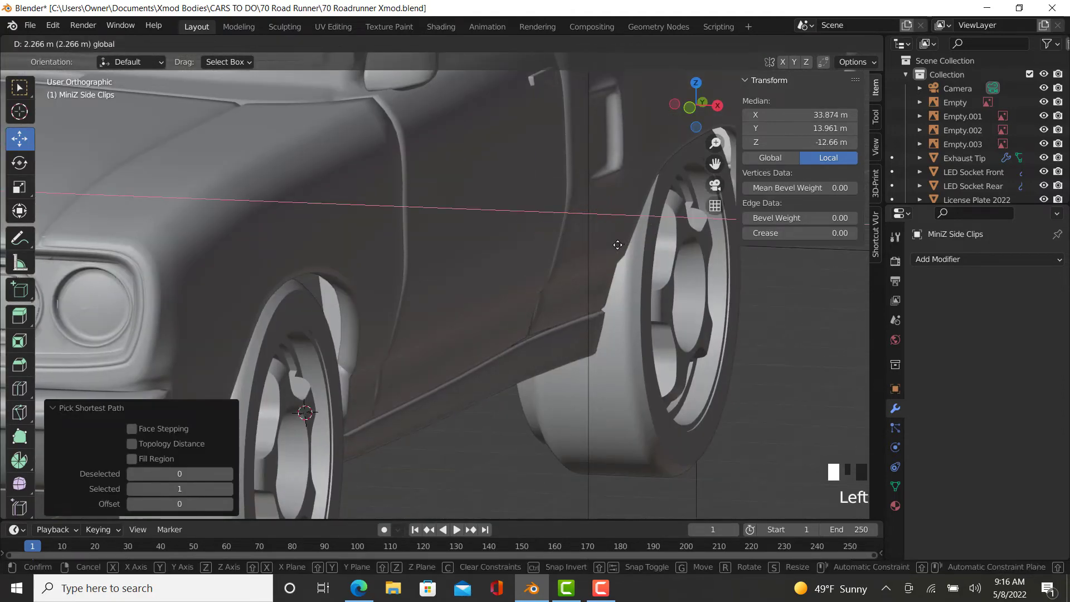
click(617, 244)
key(Tab)
- Move the four outer face vertices of the -X side clip outward about 0.81 m along X
scroll(487, 334, down, 3)
middle_drag(487, 334, 323, 322)
scroll(512, 279, down, 3)
key(Tab)
scroll(157, 340, up, 3)
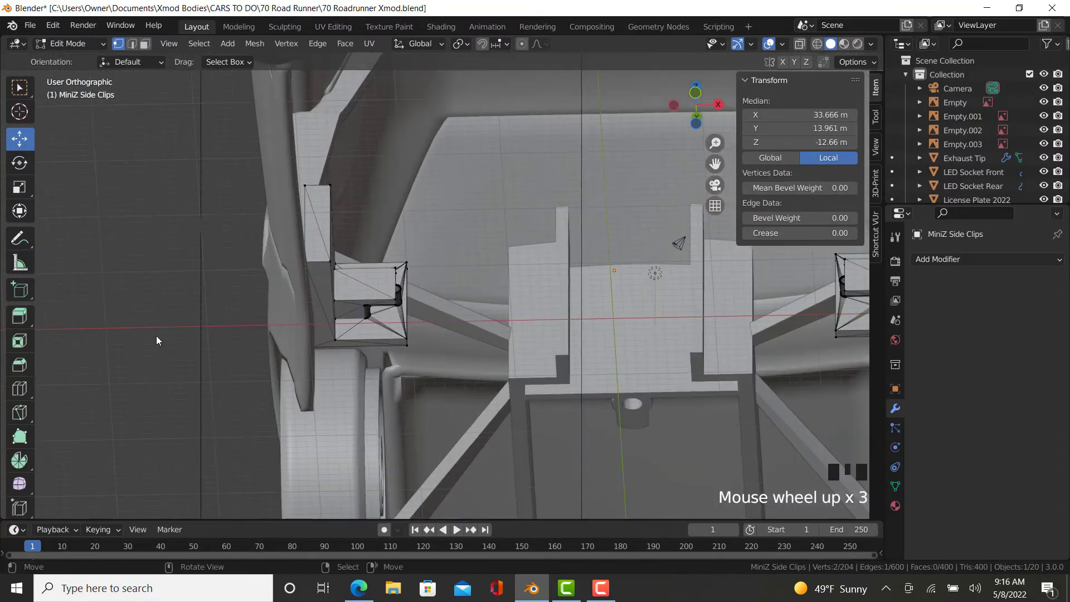
key(shift+z)
middle_drag(258, 375, 299, 358)
right_click(302, 346)
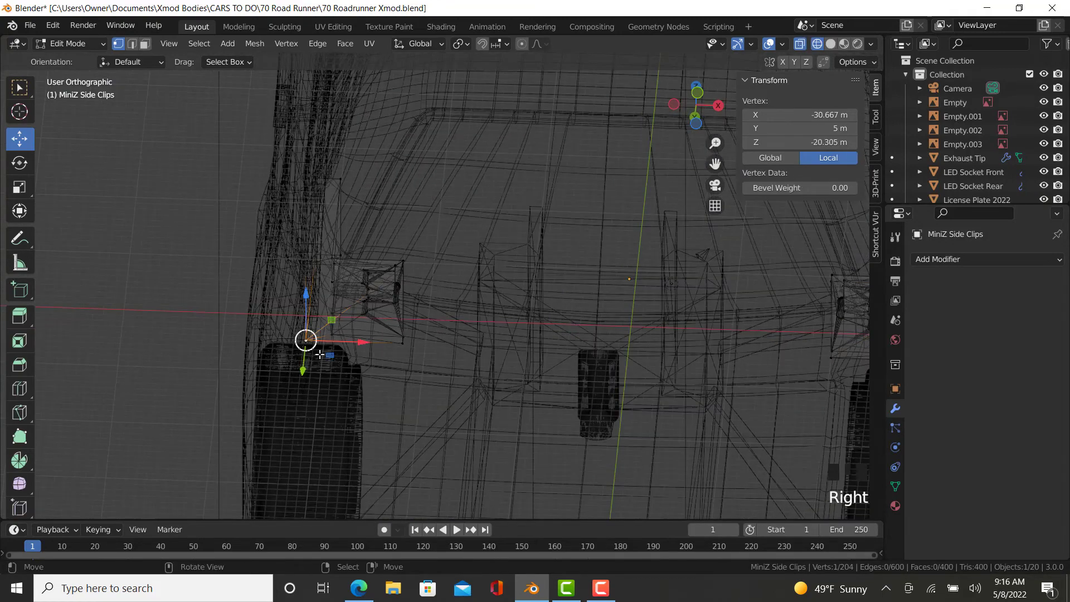
key(b)
drag(316, 172, 227, 120)
mouse_move(325, 289)
middle_down()
mouse_move(313, 296)
mouse_move(345, 339)
mouse_move(490, 351)
middle_up()
key(shift+z)
mouse_move(332, 366)
middle_down()
mouse_move(410, 366)
mouse_move(430, 382)
mouse_move(394, 324)
middle_up()
scroll(426, 379, up, 2)
drag(393, 324, 370, 325)
middle_drag(329, 341, 349, 301)
drag(389, 290, 389, 290)
- Move the two upper outer vertices of the -X side clip outward about 2.46 m along X into the body side
key(z)
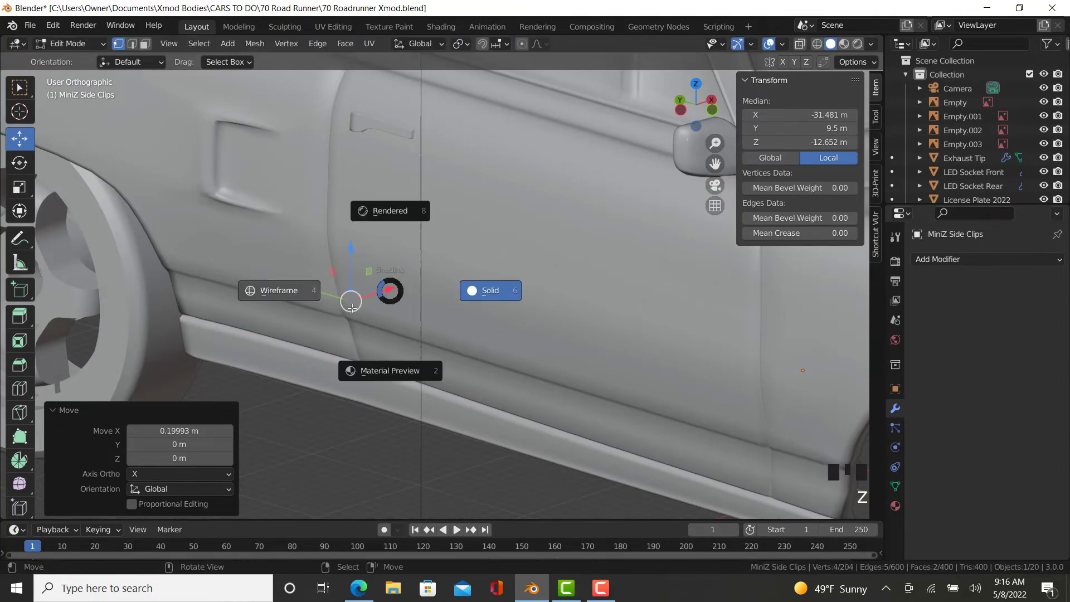
click(269, 291)
middle_drag(290, 292, 320, 290)
right_click(261, 215)
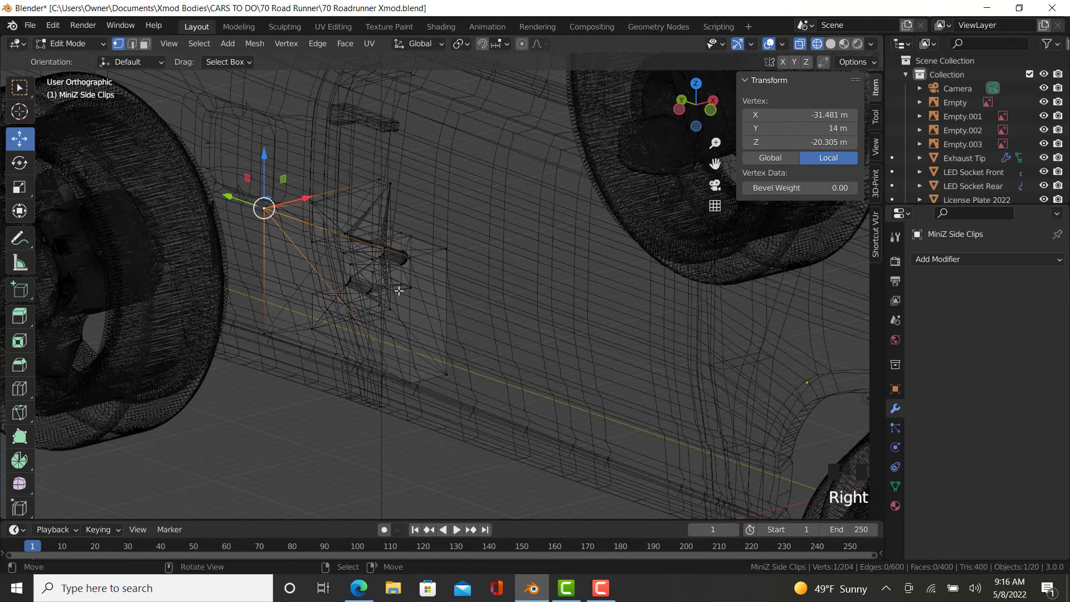
mouse_move(398, 290)
middle_down()
mouse_move(370, 312)
mouse_move(357, 207)
middle_up()
ctrl+right_click(363, 317)
key(shift+z)
drag(357, 208, 332, 223)
key(Tab)
- Select the inner end vertices of the +X side clip and set their median X to 22.5 m
scroll(370, 389, down, 3)
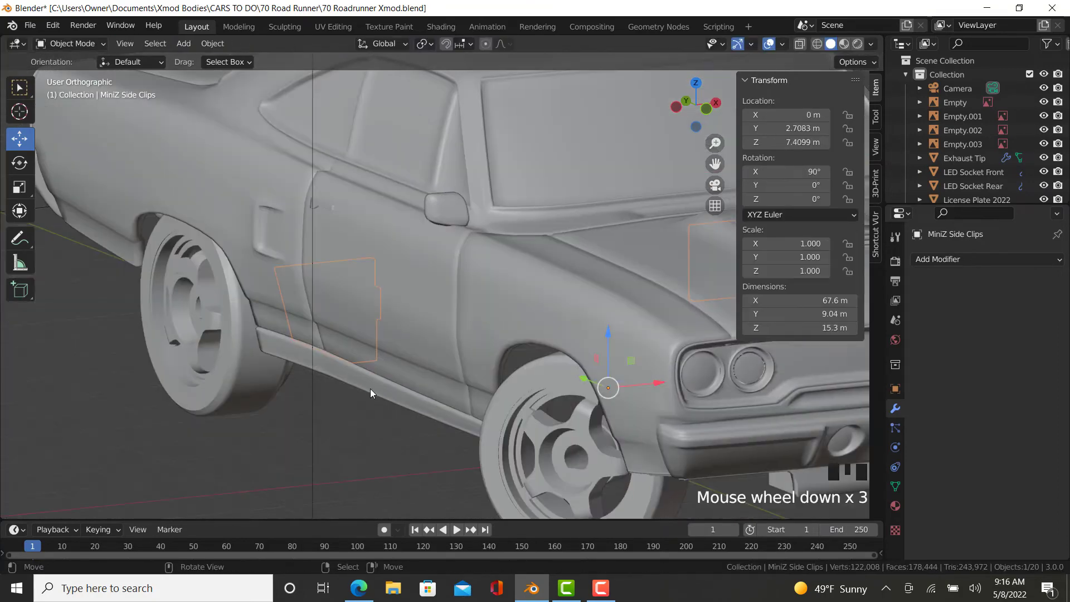
middle_drag(370, 389, 321, 295)
scroll(644, 416, down, 2)
shift+middle_drag(855, 468, 605, 382)
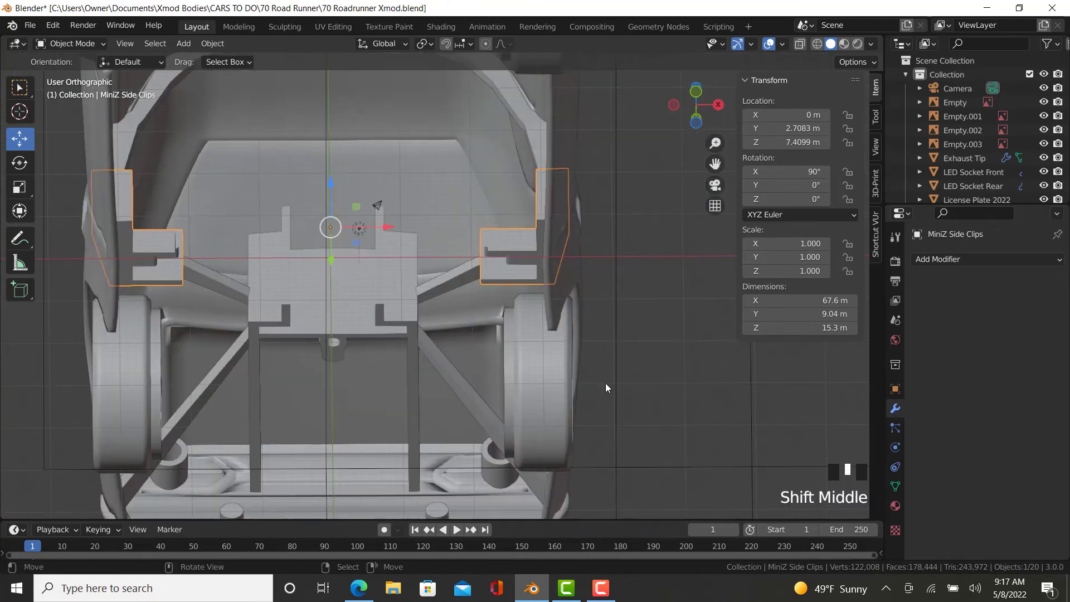
key(Tab)
scroll(370, 419, up, 3)
shift+middle_drag(571, 150, 488, 241)
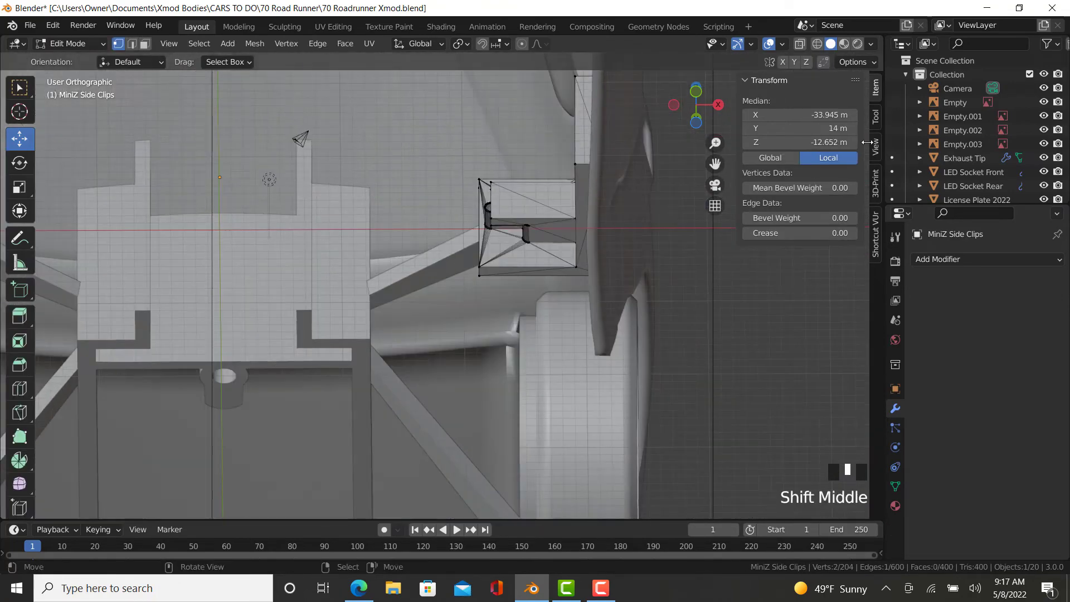
right_click(477, 272)
scroll(605, 214, up, 2)
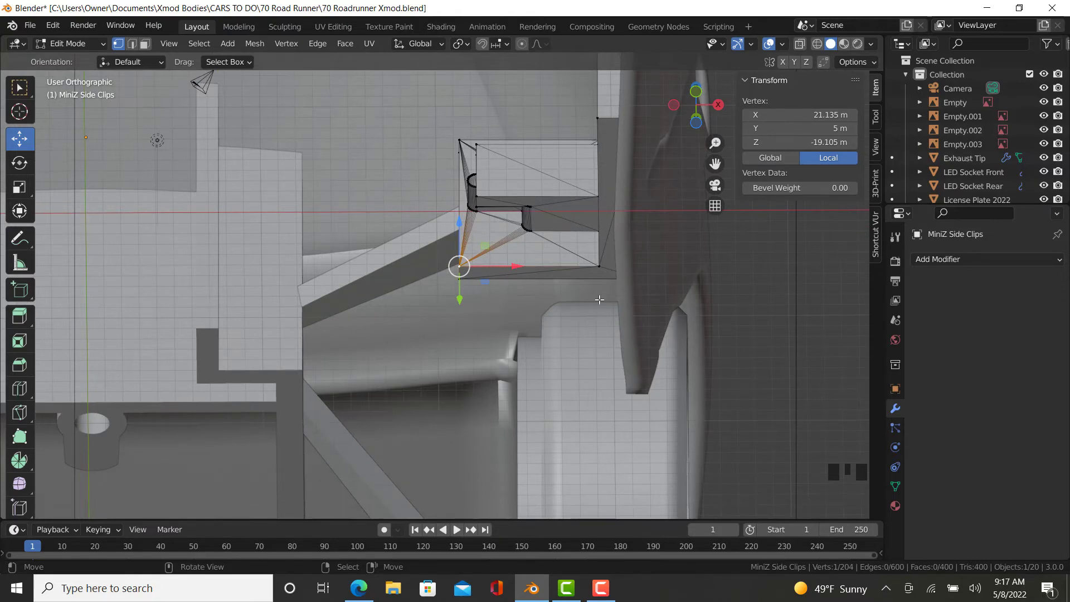
key(z)
click(444, 277)
key(b)
drag(508, 301, 390, 76)
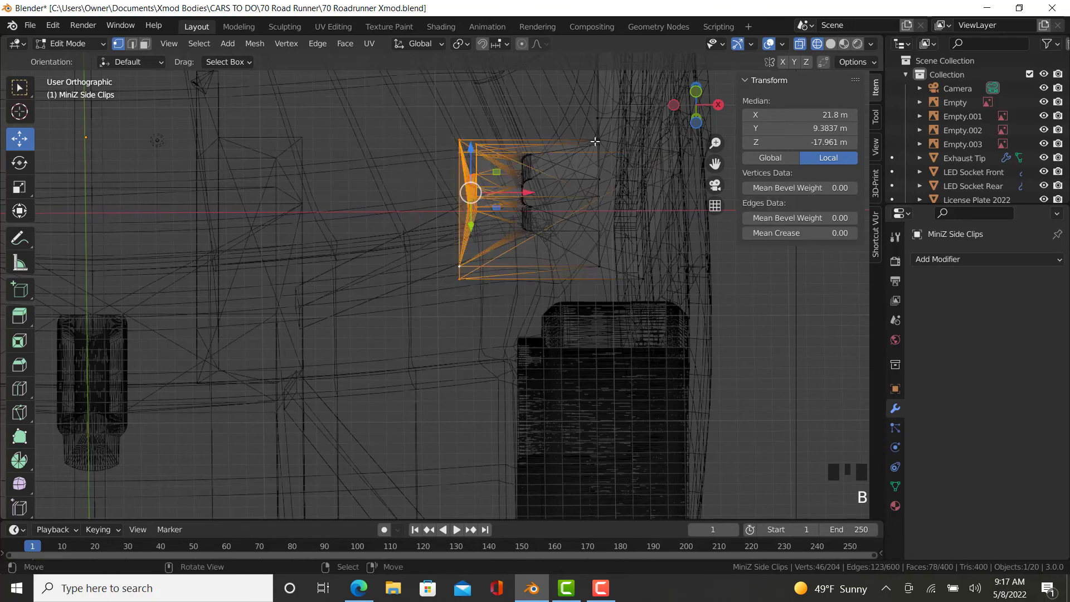
click(830, 116)
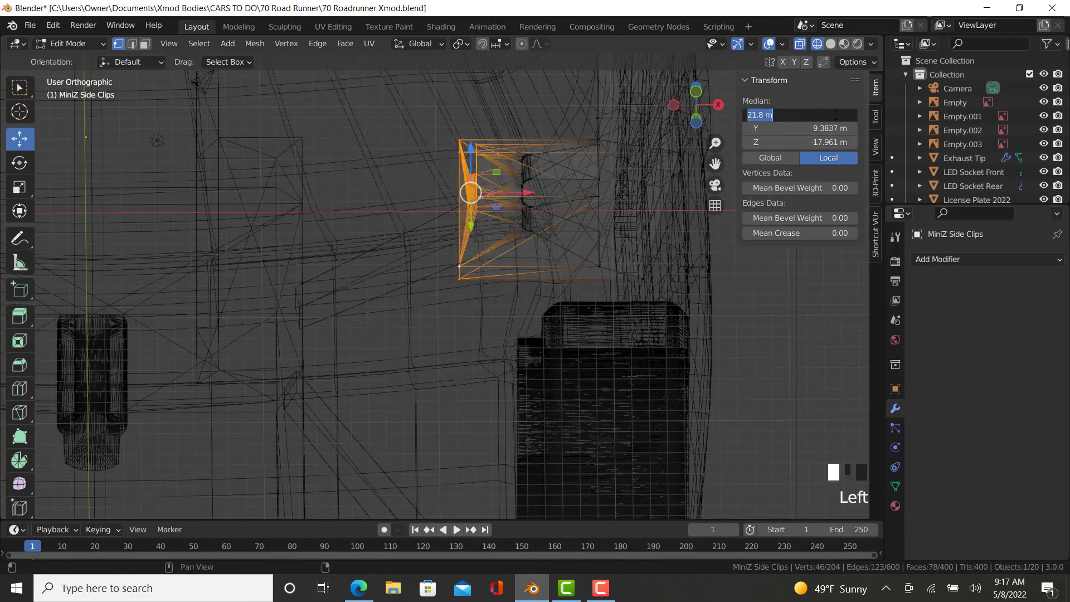
text(22.5)
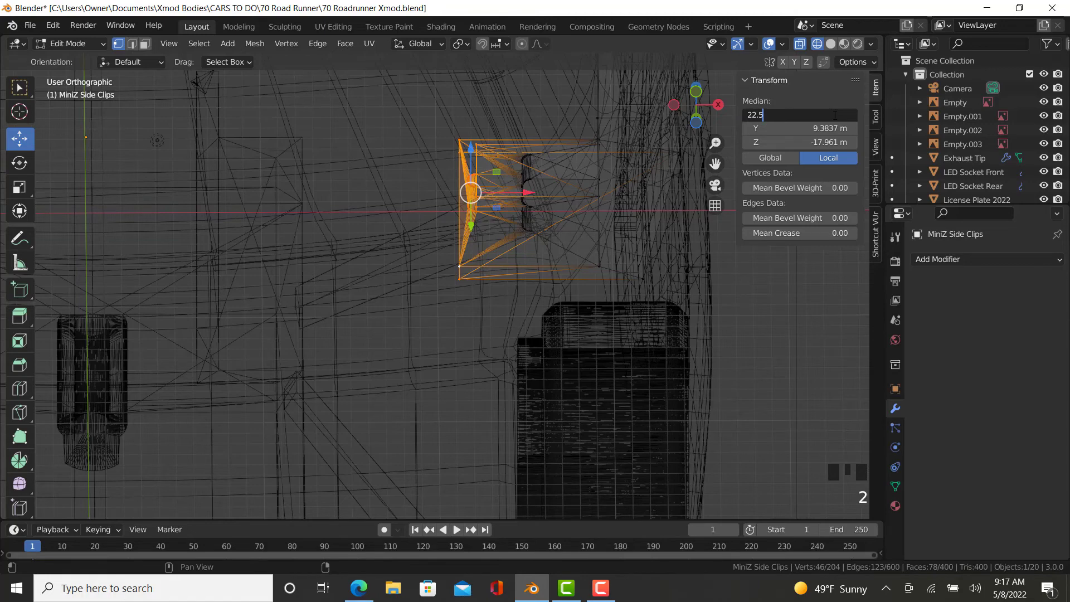
key(Return)
- Select the inner end vertices of the -X side clip and set their median X to -22.5 m
scroll(415, 222, down, 4)
shift+middle_drag(394, 262, 385, 305)
scroll(385, 306, up, 2)
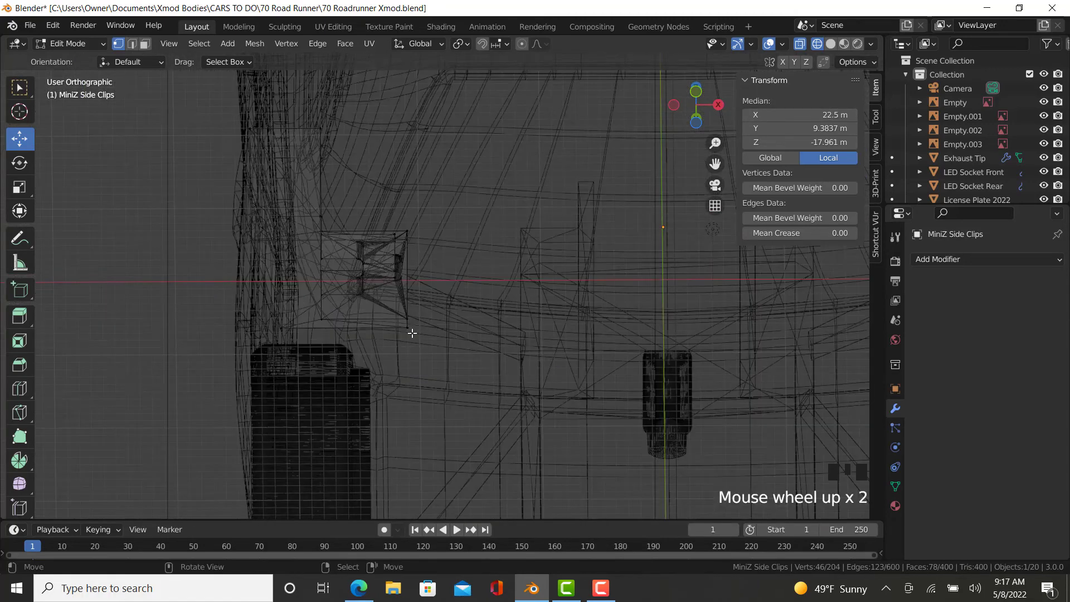
right_click(380, 306)
scroll(379, 305, up, 1)
key(b)
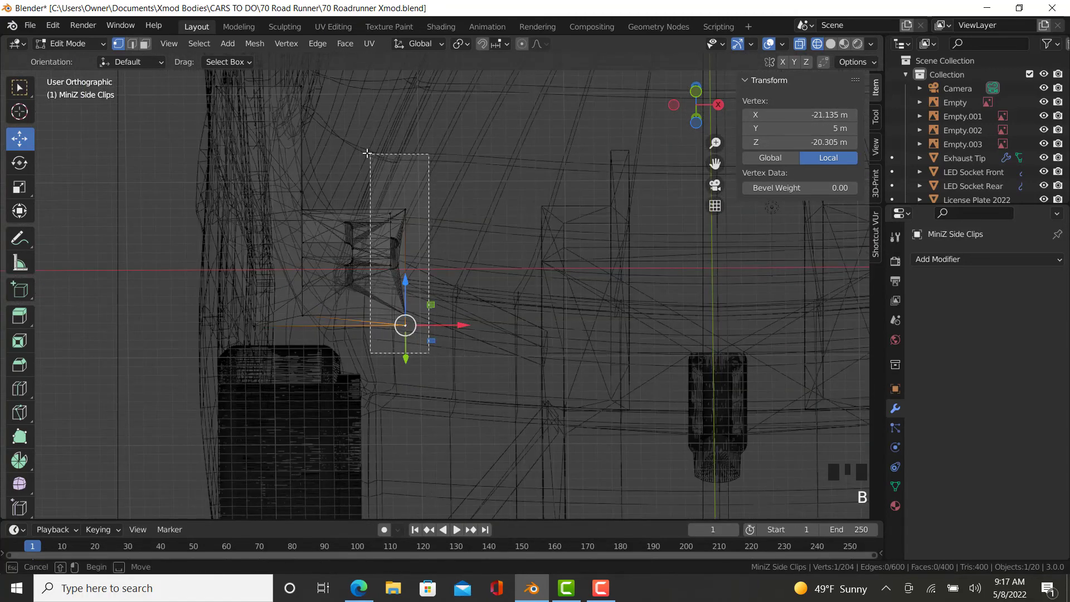
drag(367, 154, 367, 155)
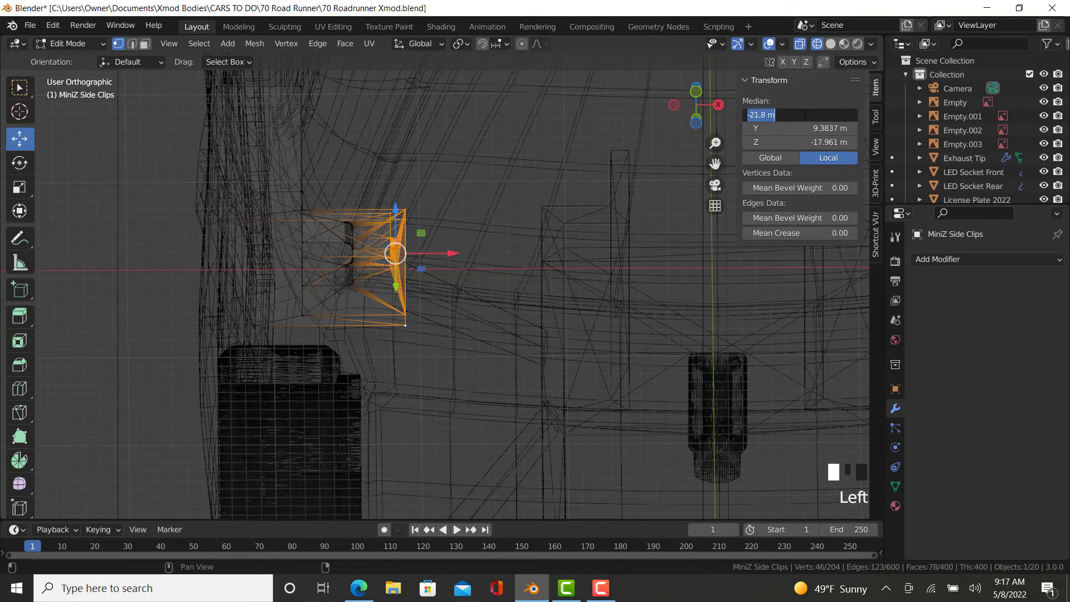
key(Return)
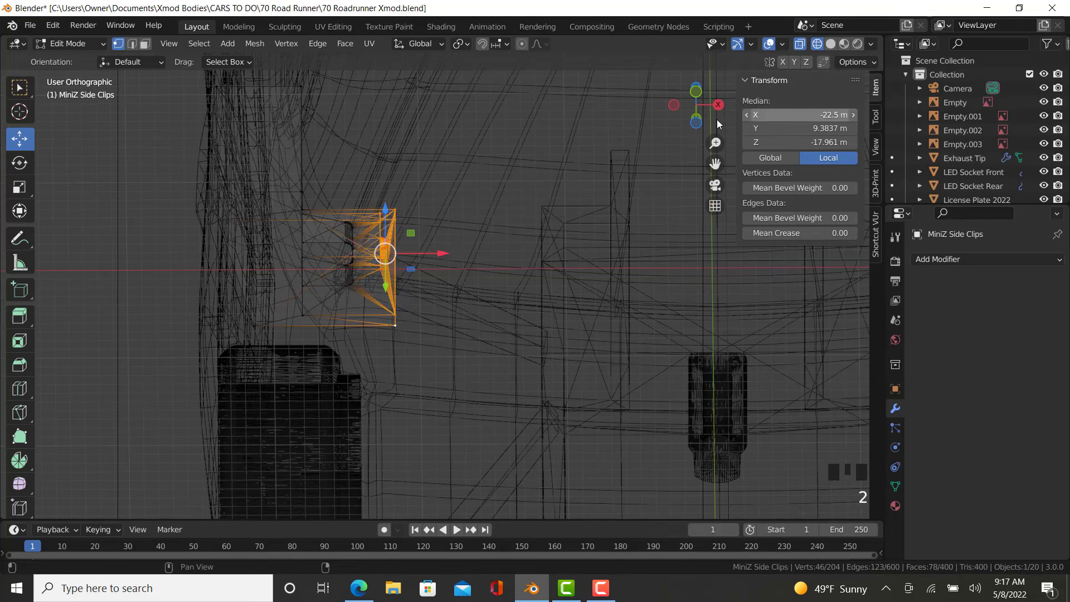
key(Tab)
- Examine from underneath how the side clips, supports and tires sit inside the body
scroll(616, 393, down, 5)
scroll(616, 393, down, 4)
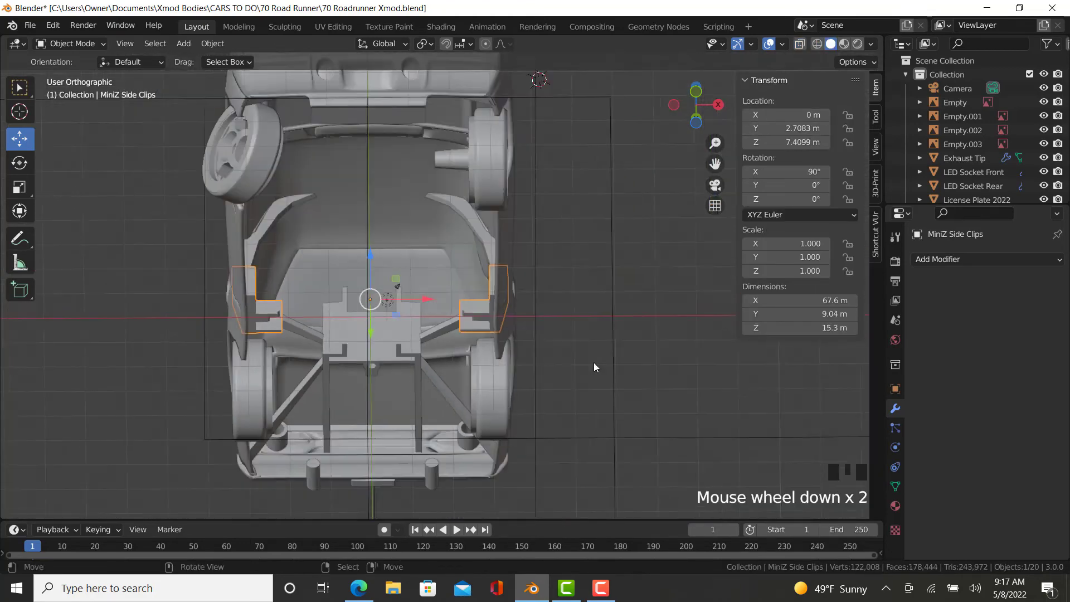
right_click(387, 346)
middle_drag(386, 346, 425, 329)
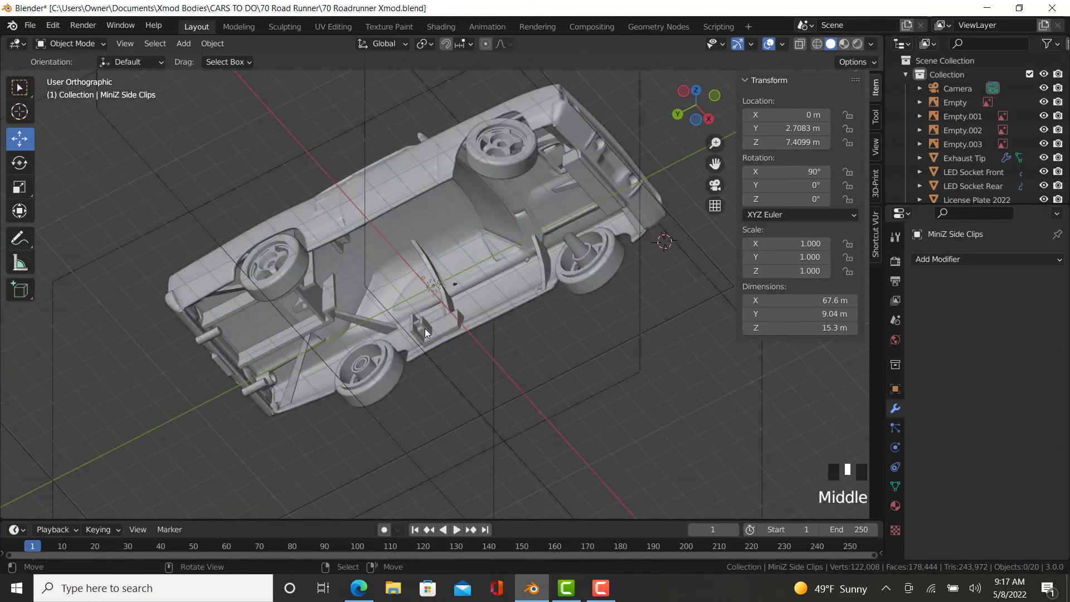
scroll(413, 335, up, 7)
middle_drag(456, 297, 298, 323)
scroll(377, 323, down, 3)
scroll(454, 353, down, 2)
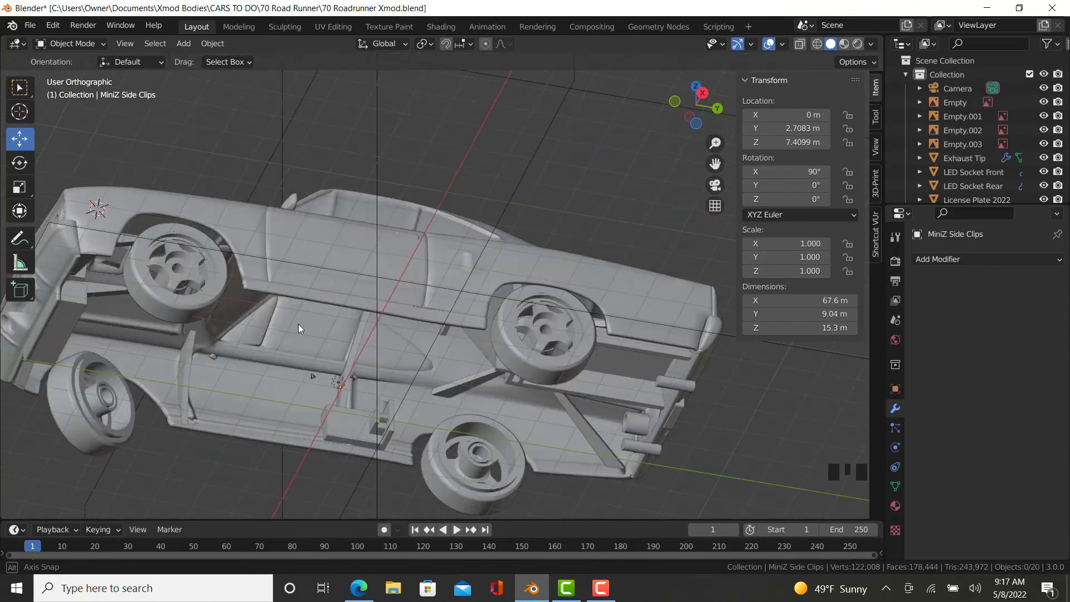
- Delete RC Support Rear and the adjoining rear mounting support from the underside of the body
right_click(460, 393)
key(x)
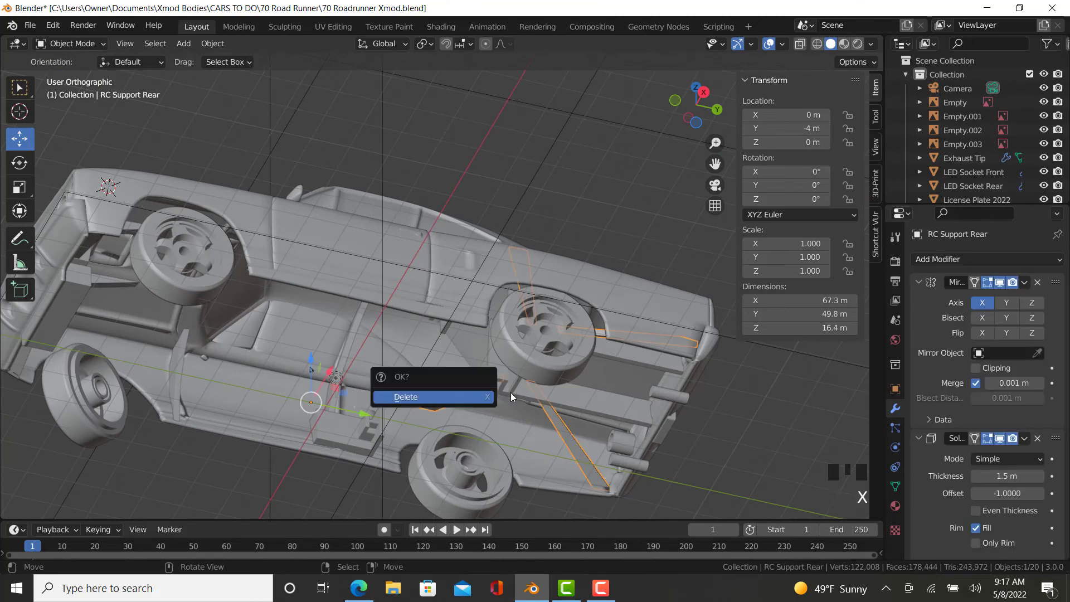
click(463, 395)
right_click(506, 391)
key(Delete)
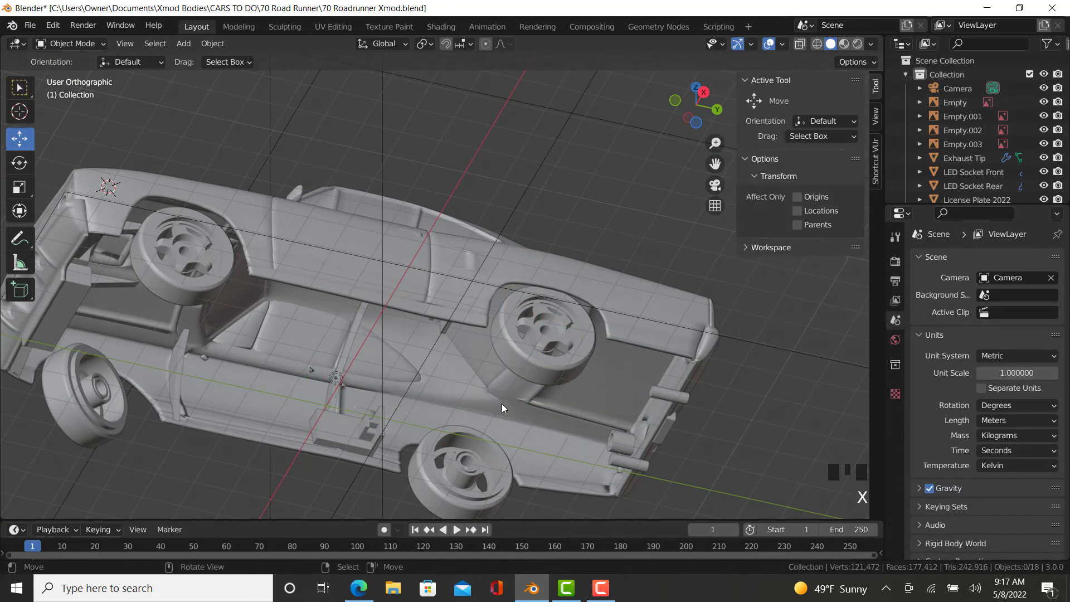
- Lower the four selected end-edge vertices of RC Support Front by about 3 m along Z
middle_drag(501, 403, 365, 426)
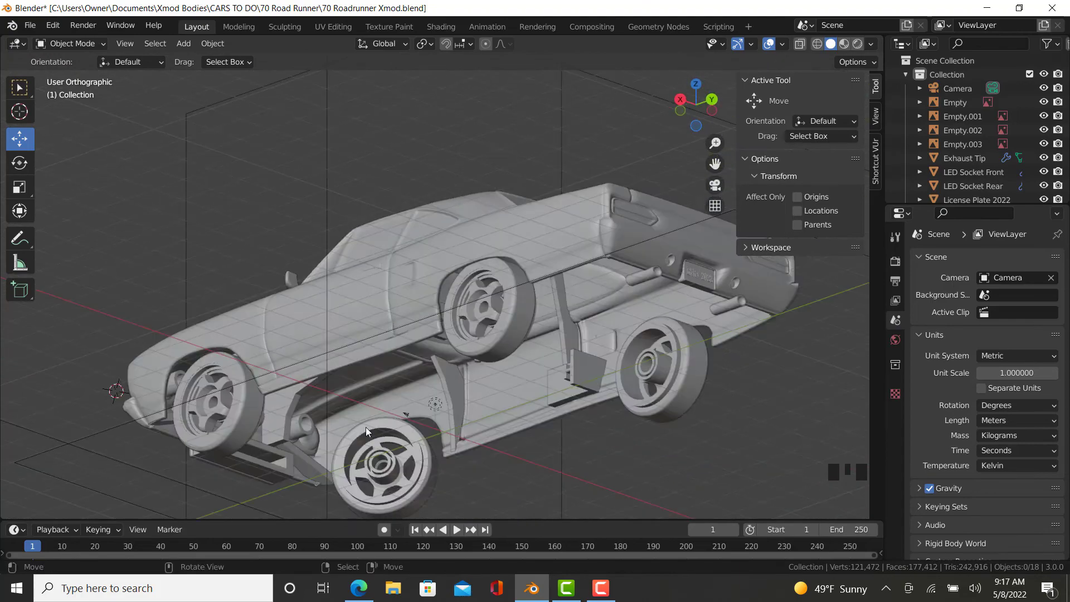
right_click(276, 418)
key(Tab)
scroll(301, 390, up, 4)
middle_drag(312, 384, 355, 310)
scroll(268, 368, up, 2)
shift+middle_drag(139, 479, 326, 366)
right_click(362, 383)
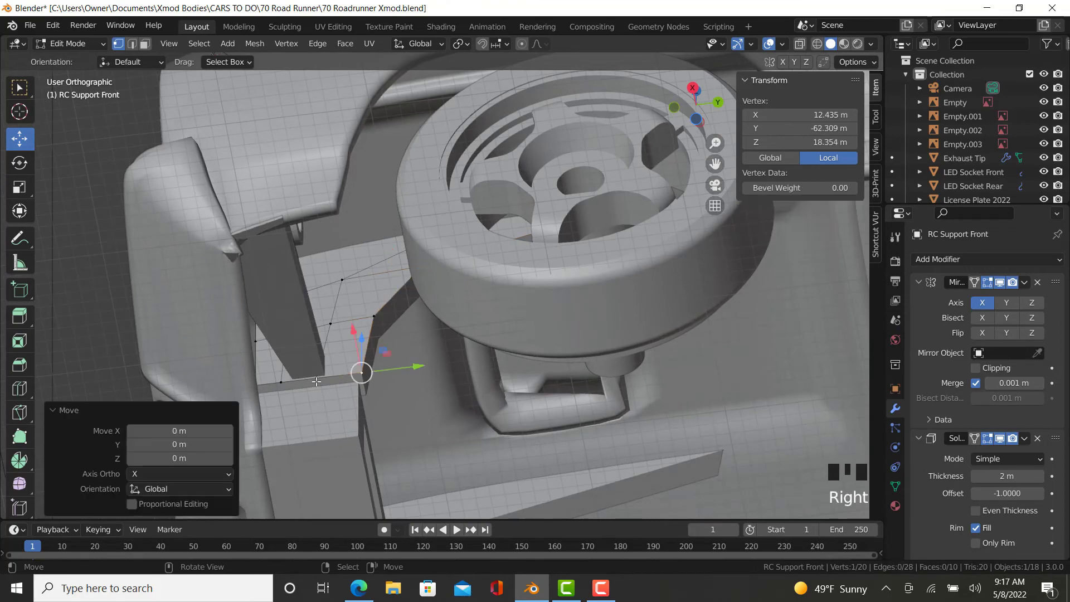
key(z)
ctrl+right_click(240, 383)
key(z)
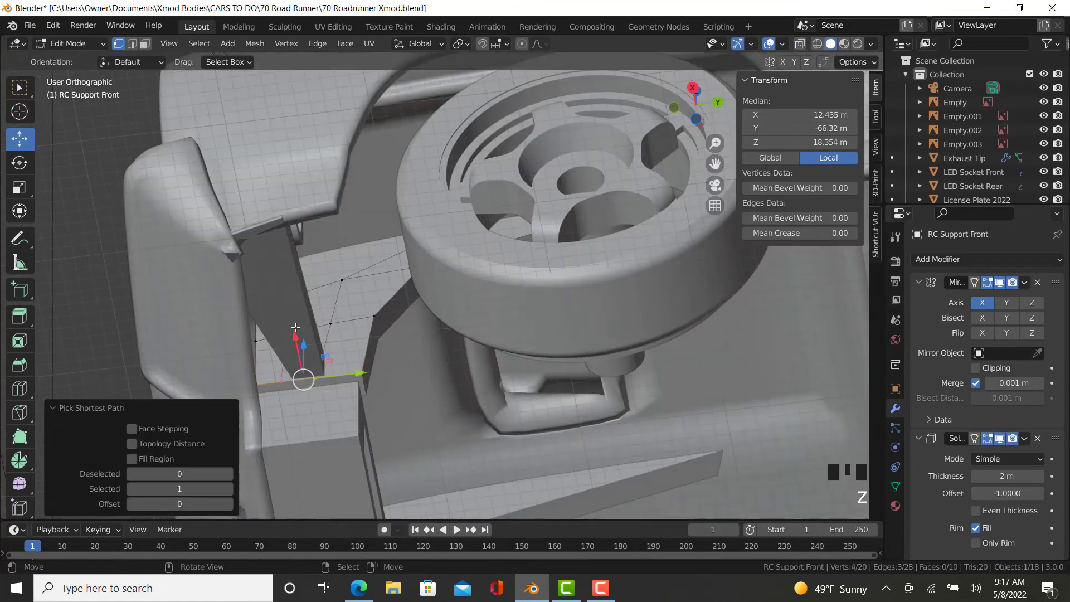
middle_drag(295, 327, 396, 213)
drag(384, 186, 428, 251)
drag(379, 213, 381, 217)
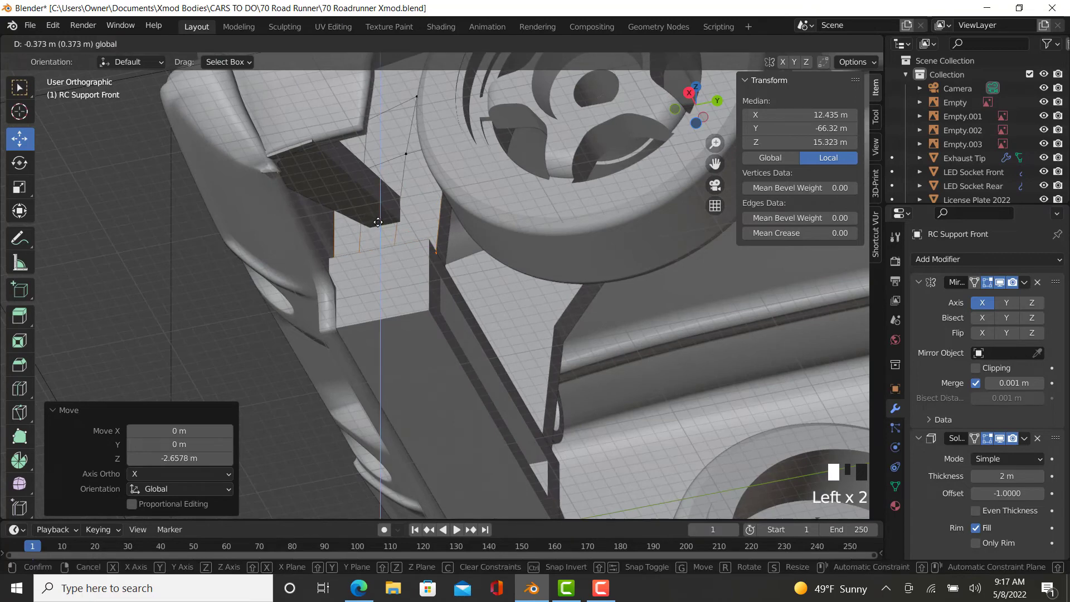
drag(302, 261, 301, 262)
right_click(242, 296)
key(Tab)
scroll(426, 349, down, 5)
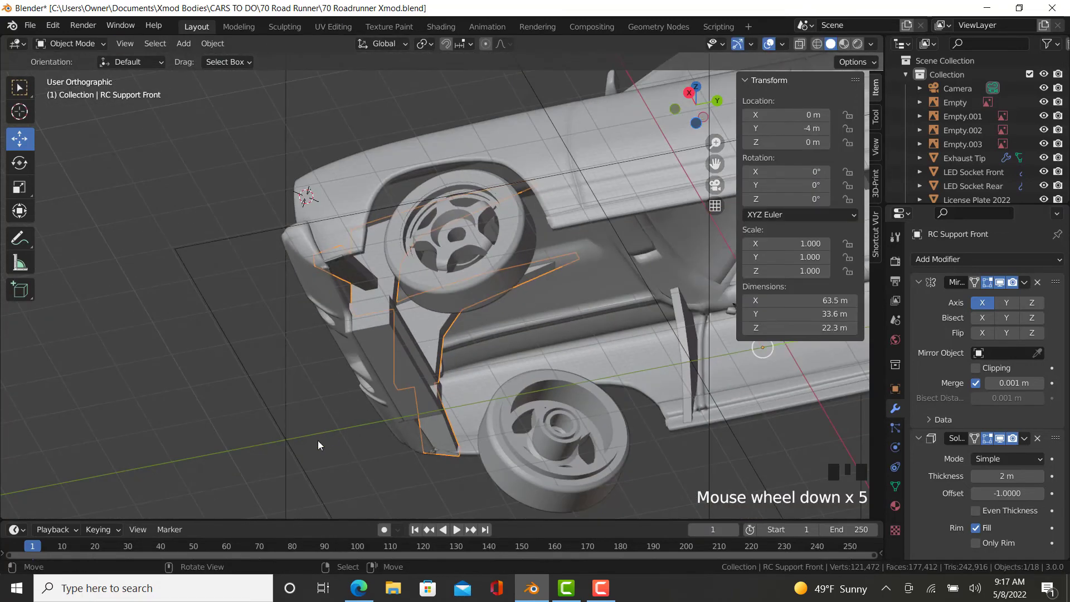
- Deselect the support and show the whole car in Material Preview shading
right_click(320, 436)
middle_drag(388, 434, 230, 217)
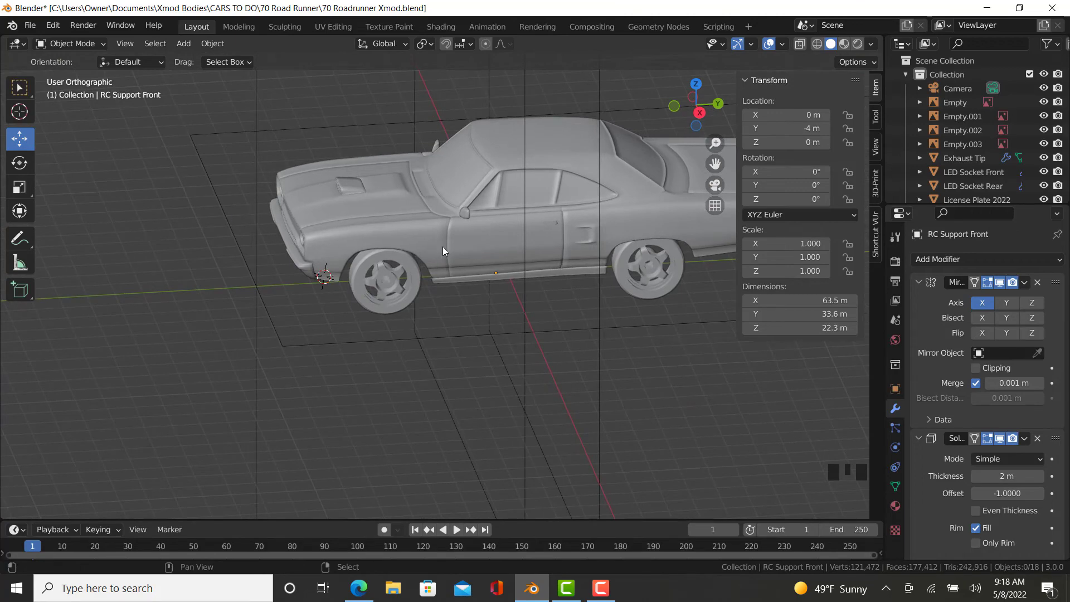
mouse_move(442, 246)
shift+middle_down()
mouse_move(497, 293)
mouse_move(468, 224)
mouse_move(404, 192)
shift+middle_up()
scroll(403, 192, up, 2)
key(z)
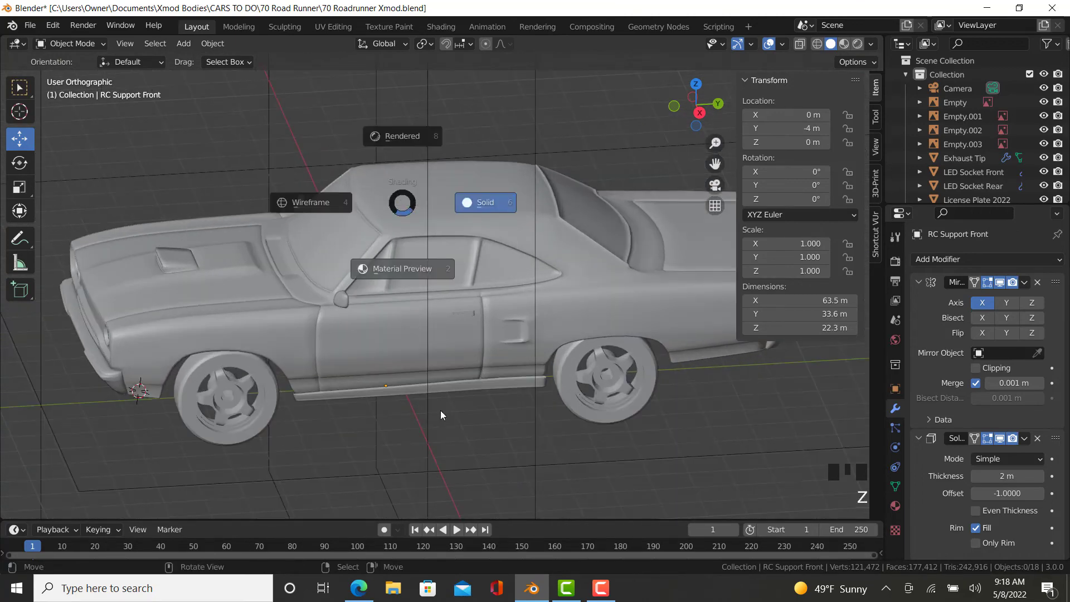
click(440, 415)
- Try to link materials between the car body and the side mirrors, with the mirrors as the active object
right_click(459, 319)
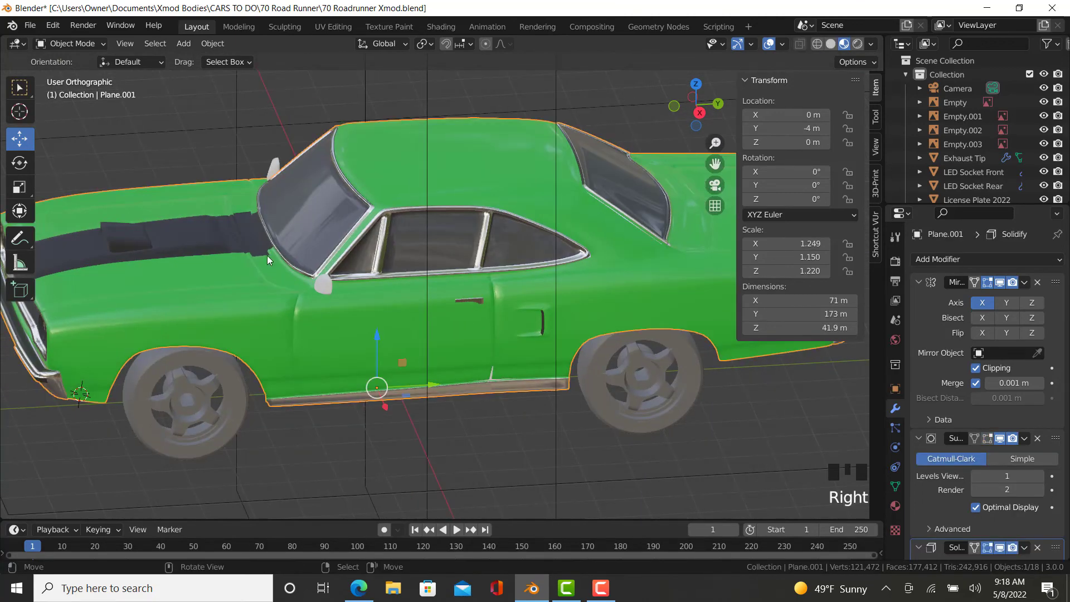
middle_drag(266, 255, 423, 312)
scroll(397, 373, up, 4)
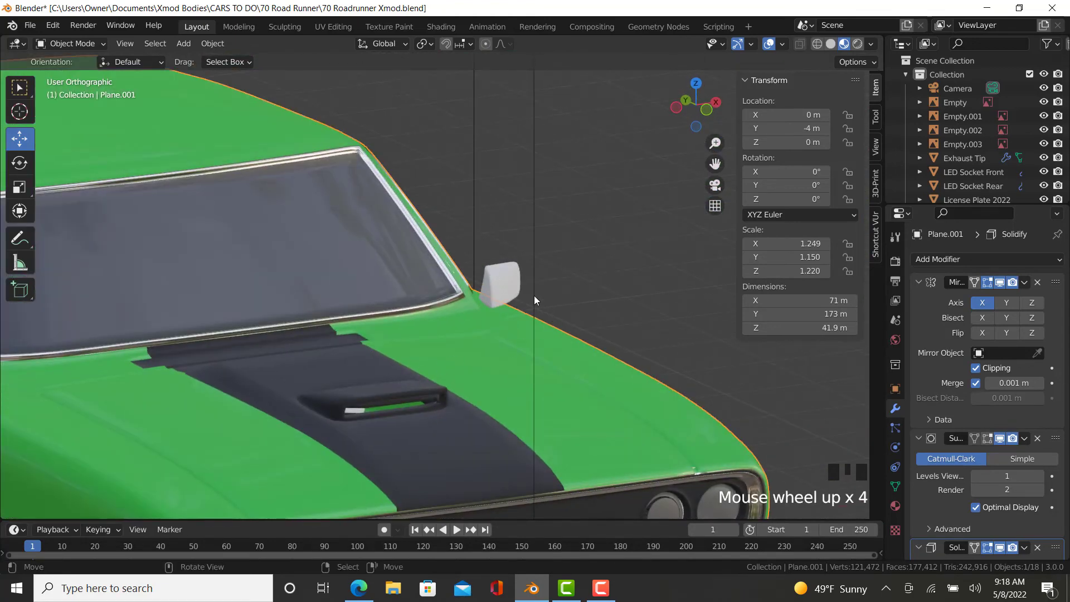
shift+right_click(508, 276)
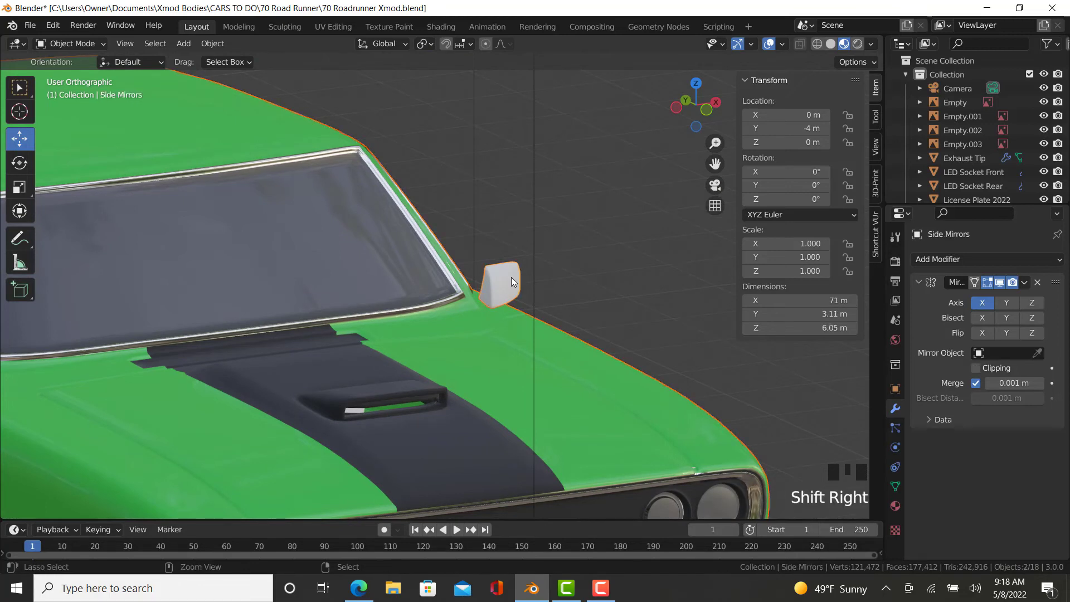
key(ctrl+l)
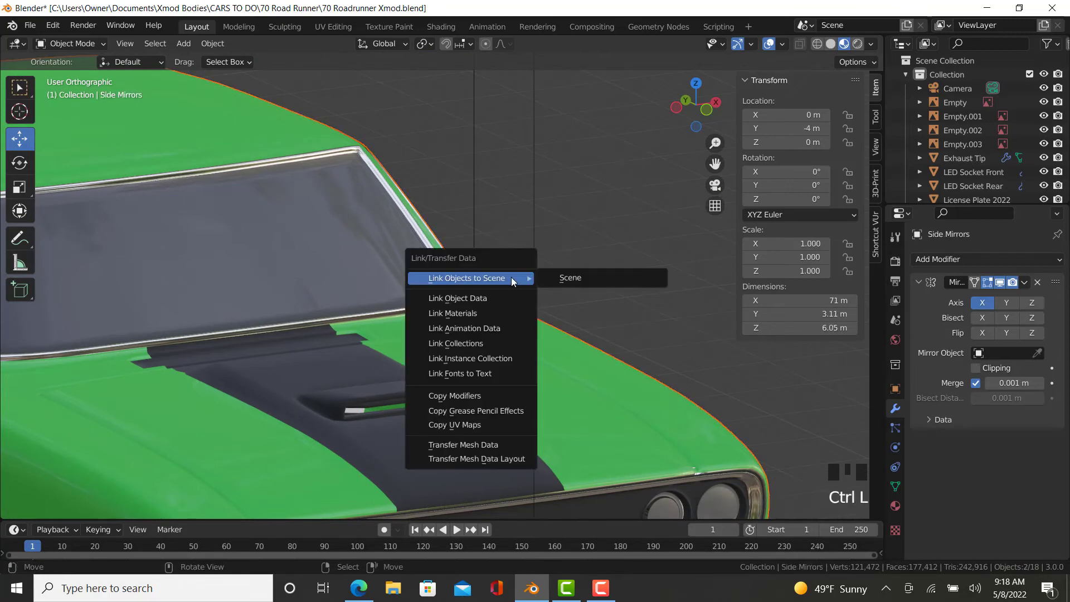
click(471, 314)
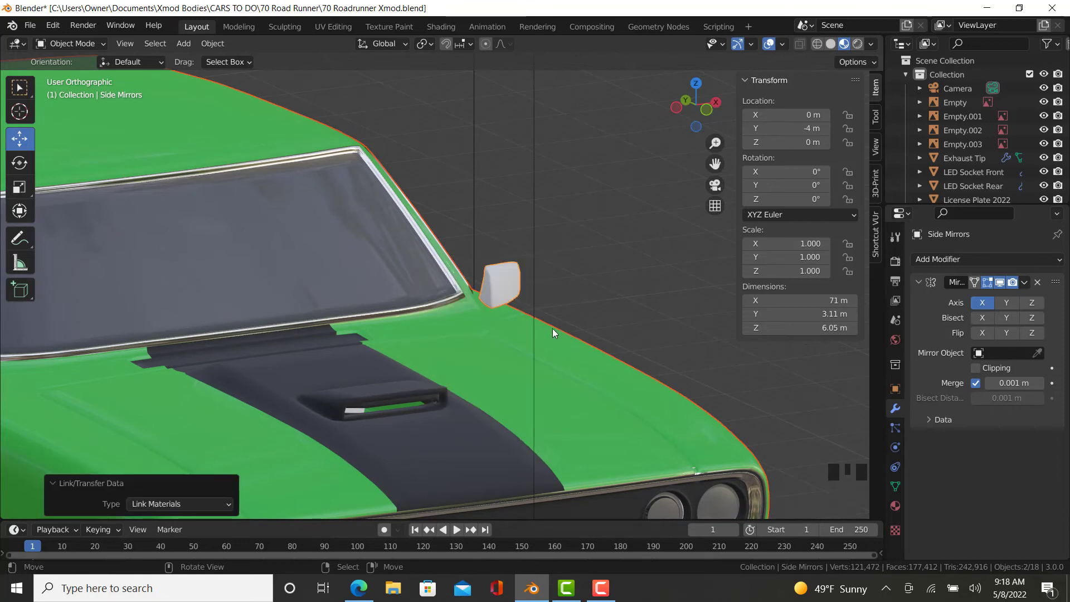
- Link the car body's materials to the side mirrors, with the body as the active object
right_click(503, 286)
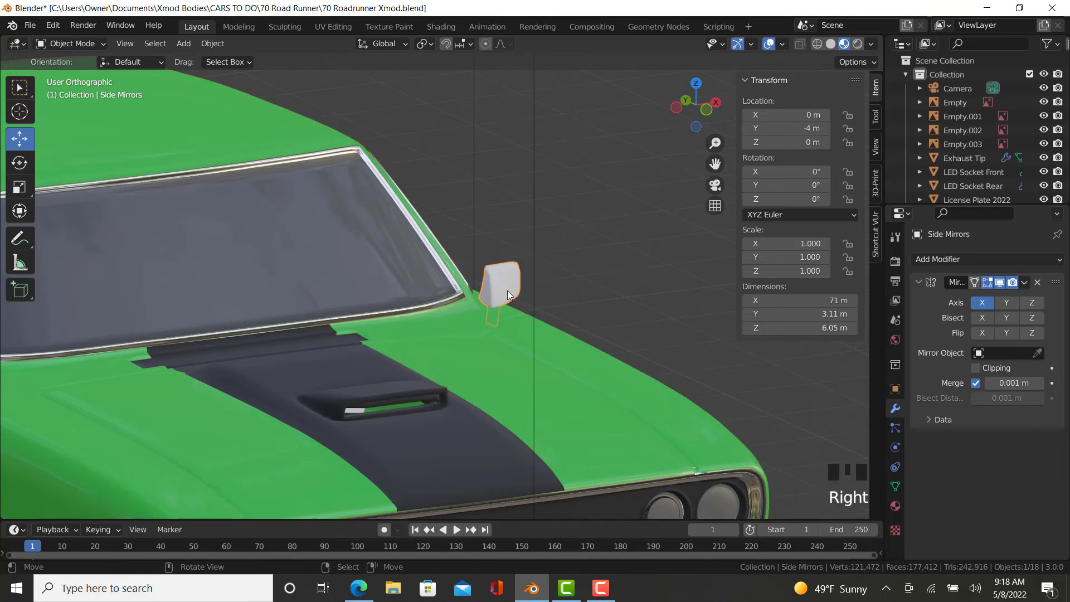
shift+right_click(576, 346)
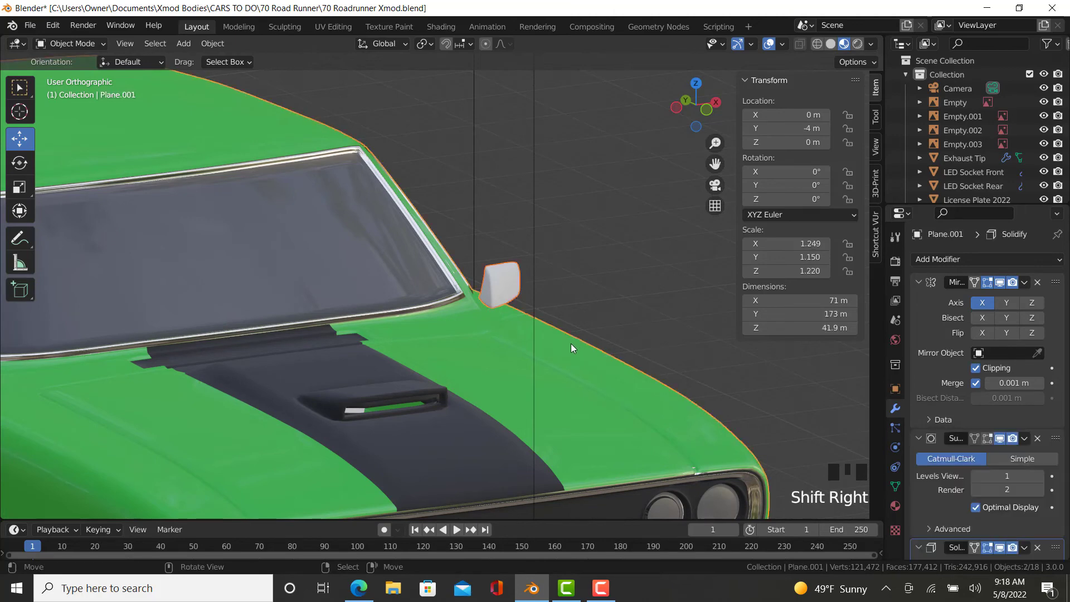
key(ctrl+l)
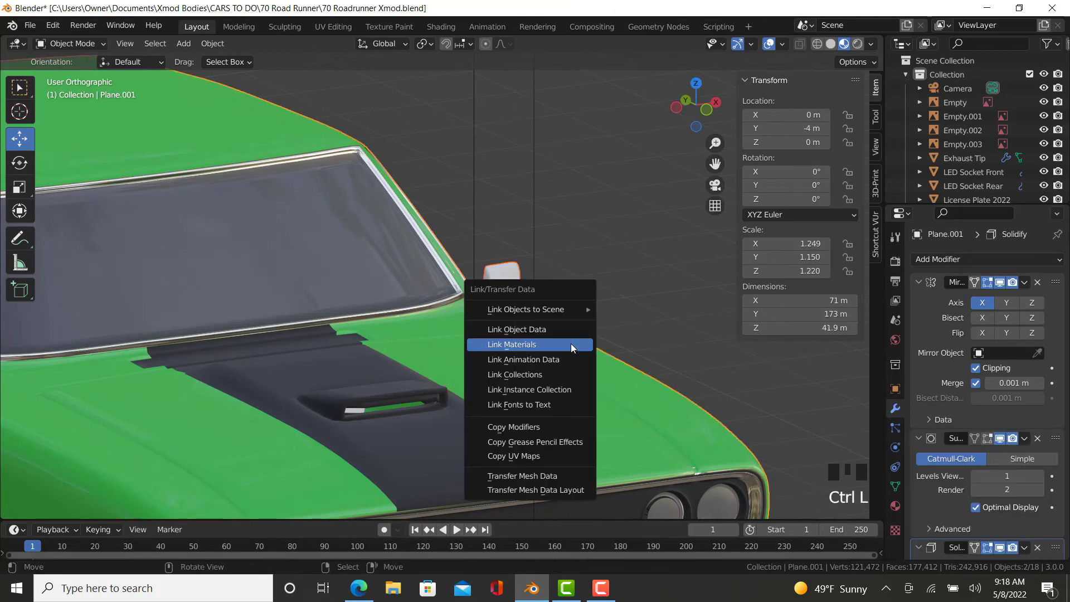
click(570, 344)
right_click(601, 289)
- Assign the Chrome.001 material to the entire Side Mirrors mesh
scroll(613, 292, down, 4)
middle_drag(629, 299, 525, 309)
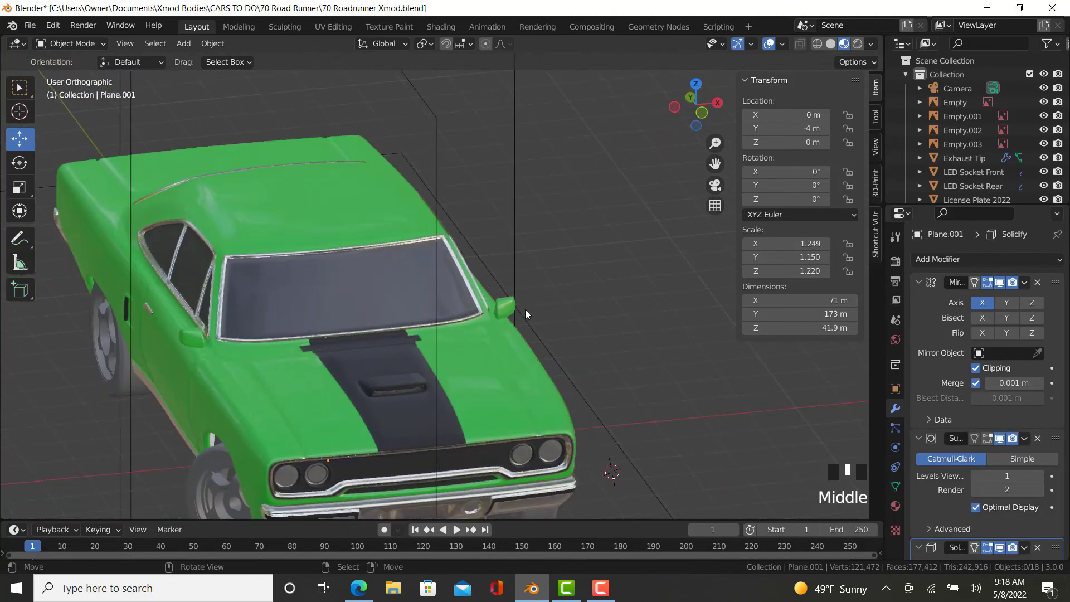
right_click(499, 305)
key(Tab)
scroll(518, 307, up, 3)
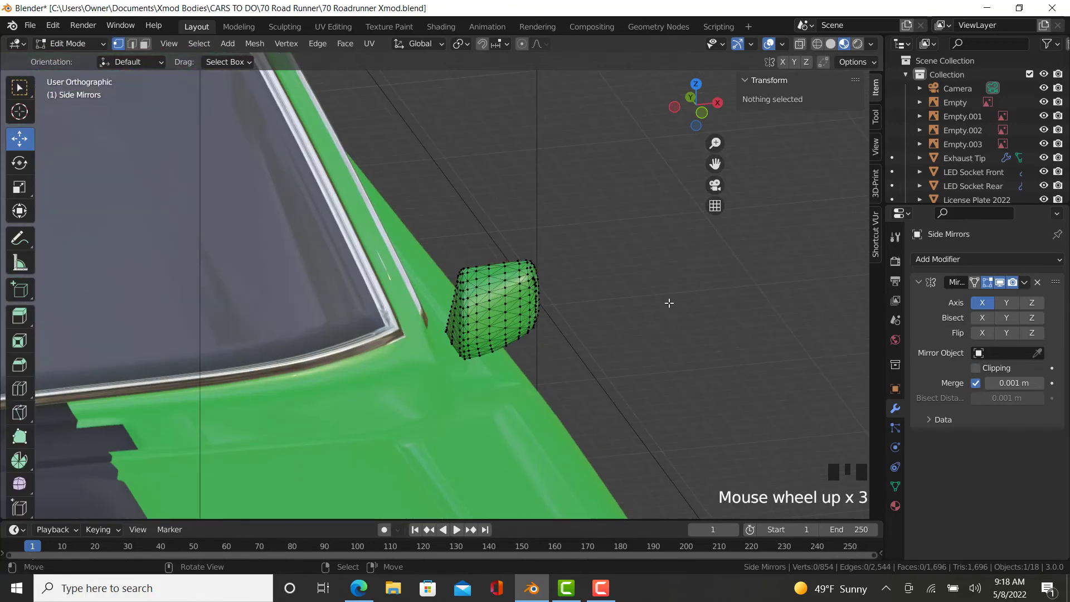
key(a)
click(895, 505)
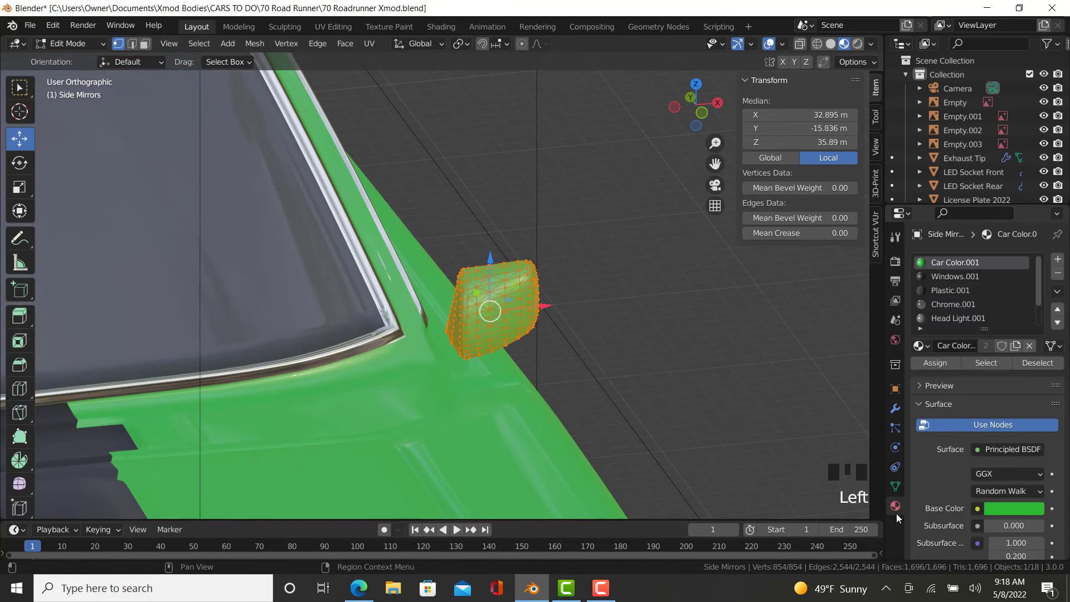
click(954, 304)
click(935, 363)
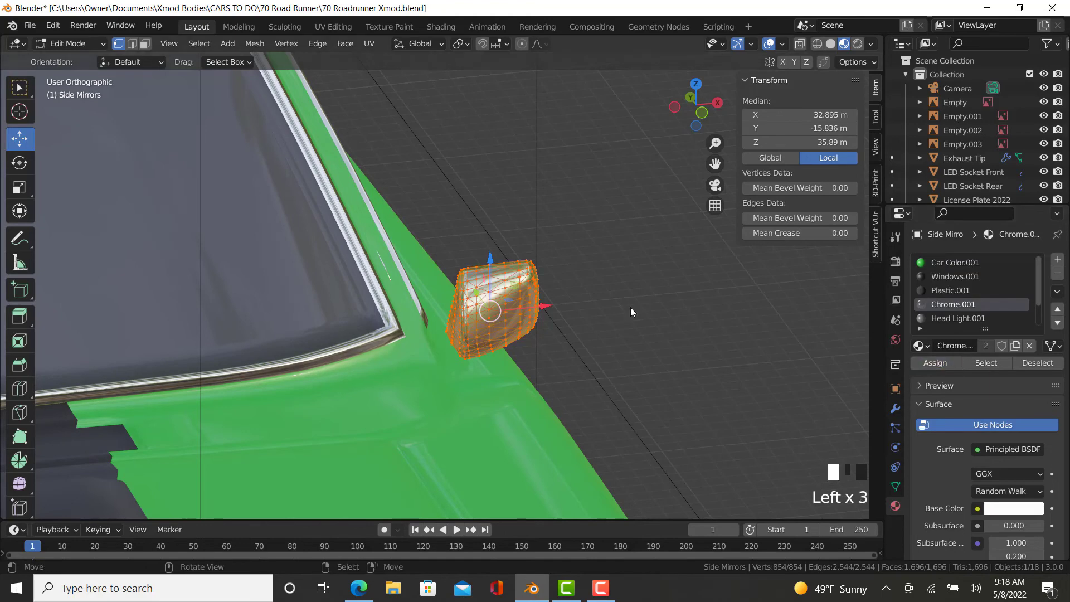
key(Tab)
- Select the faces of the valance below the front bumper on the body mesh and assign them the Plastic.001 material
scroll(630, 332, down, 11)
middle_drag(626, 345, 2, 419)
scroll(429, 373, up, 5)
scroll(413, 385, down, 3)
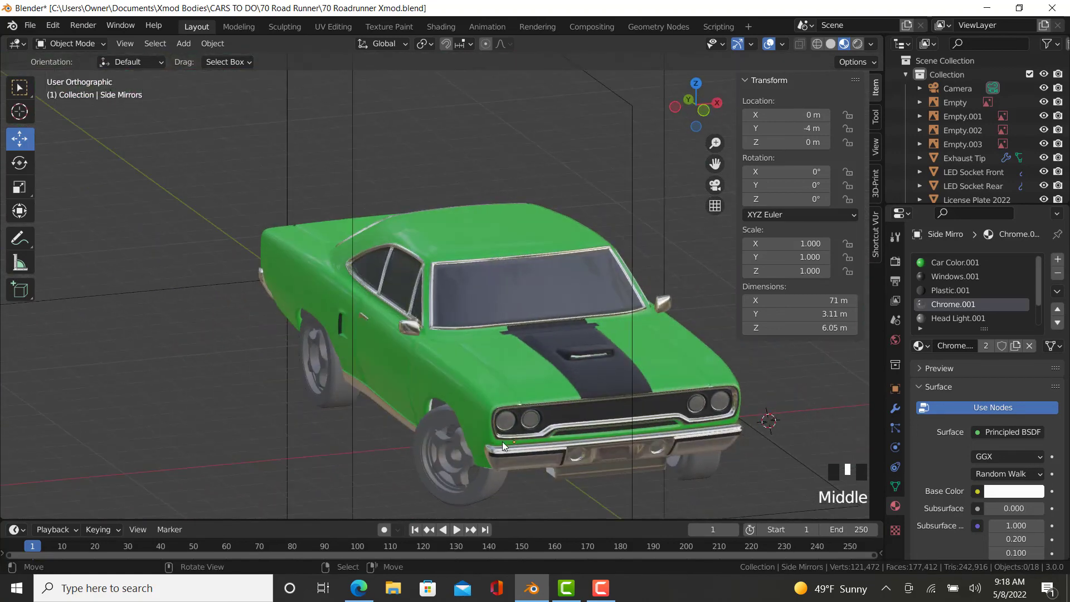
middle_drag(503, 443, 505, 272)
scroll(362, 427, up, 6)
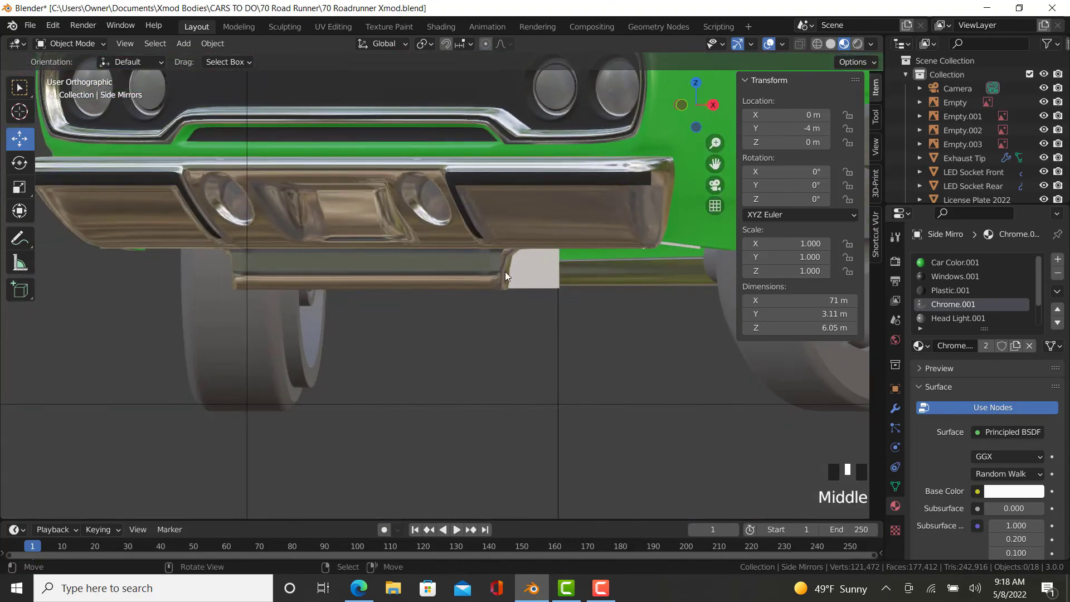
scroll(500, 266, up, 5)
key(Tab)
key(Tab)
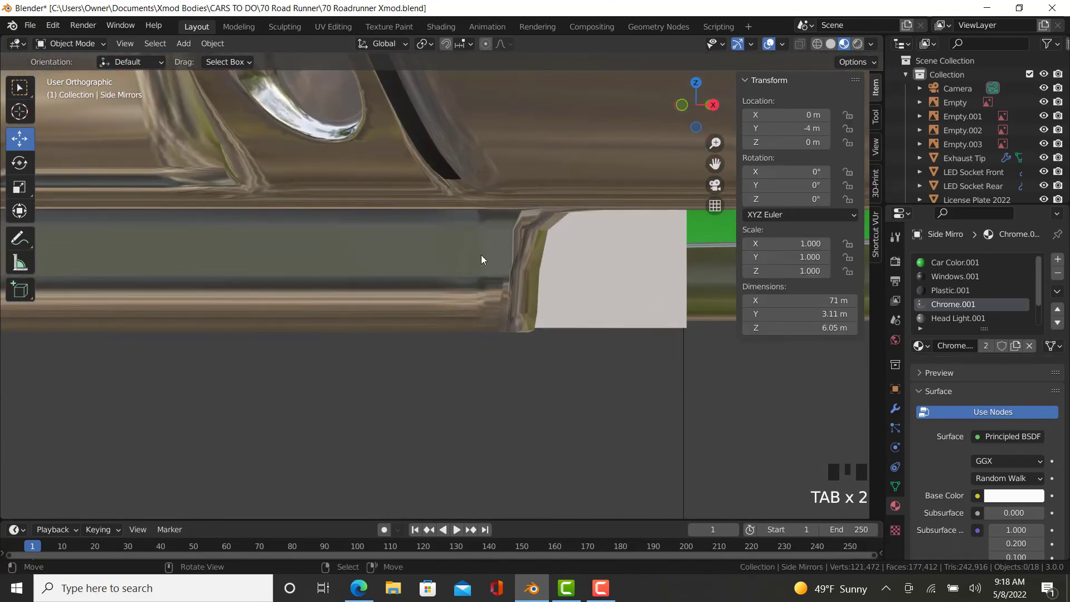
click(481, 255)
key(Tab)
right_click(114, 224)
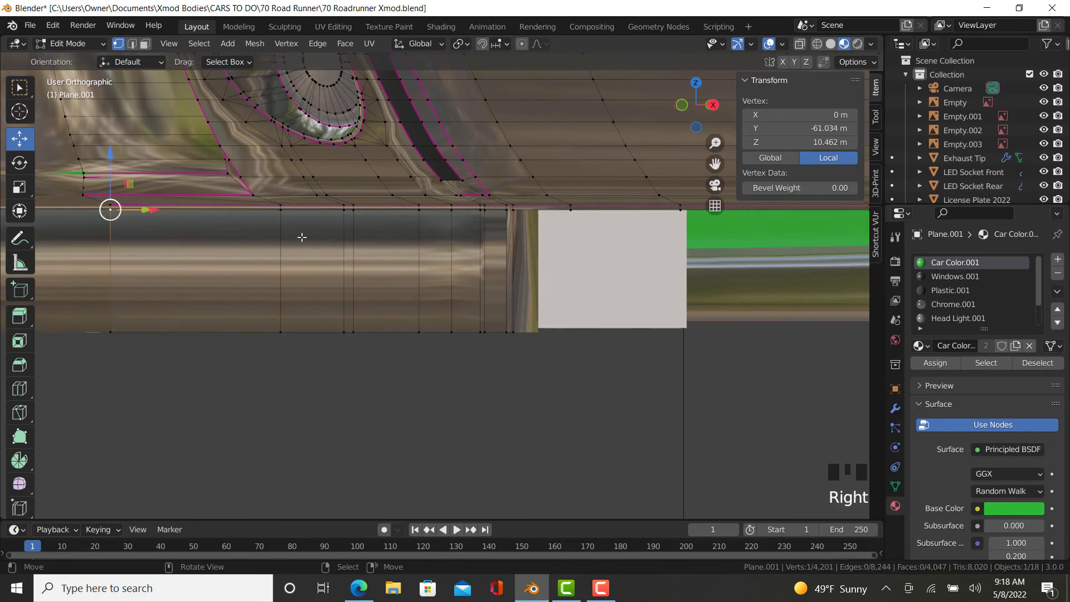
ctrl+right_click(513, 223)
ctrl+right_click(515, 331)
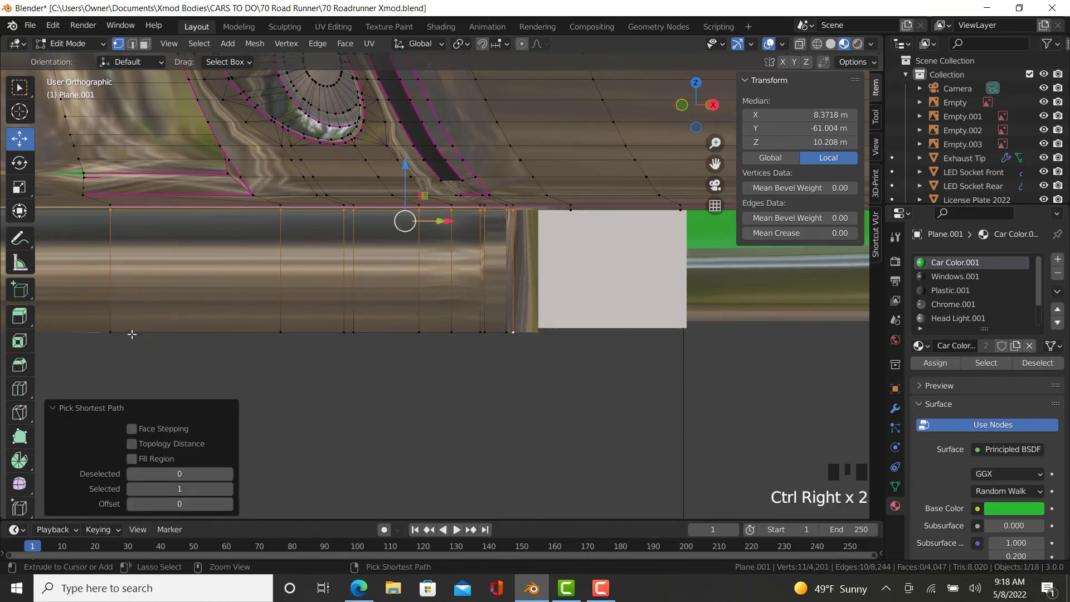
ctrl+right_click(114, 332)
click(951, 294)
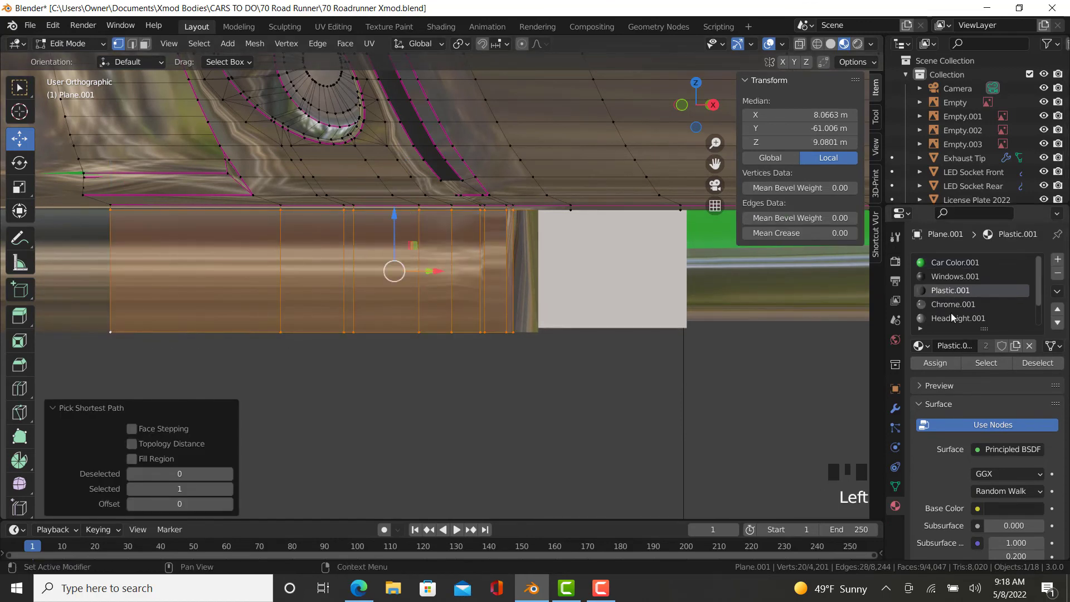
click(950, 364)
key(Tab)
scroll(536, 364, down, 9)
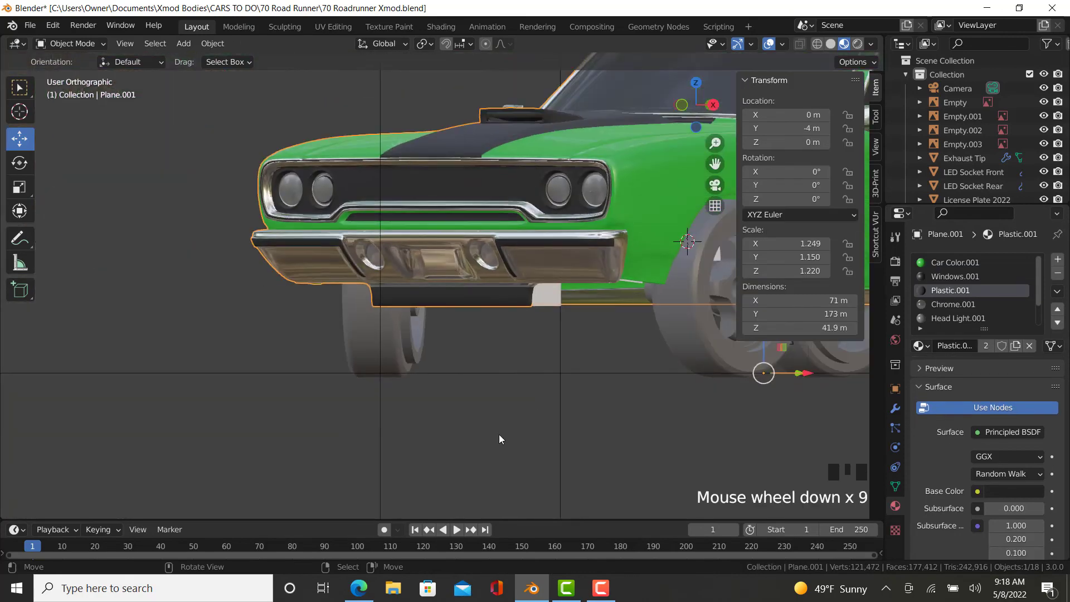
- Select the top edge loop of the valance below the front bumper and set its mean crease to 0.99
scroll(523, 303, up, 6)
key(Tab)
scroll(465, 243, up, 2)
right_click(464, 243)
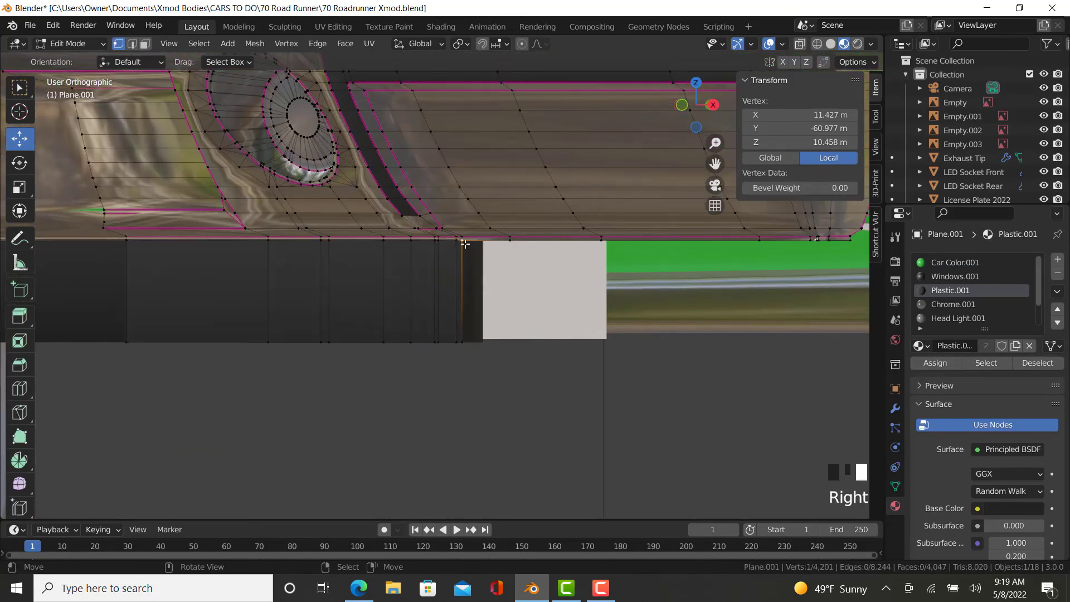
ctrl+right_click(115, 247)
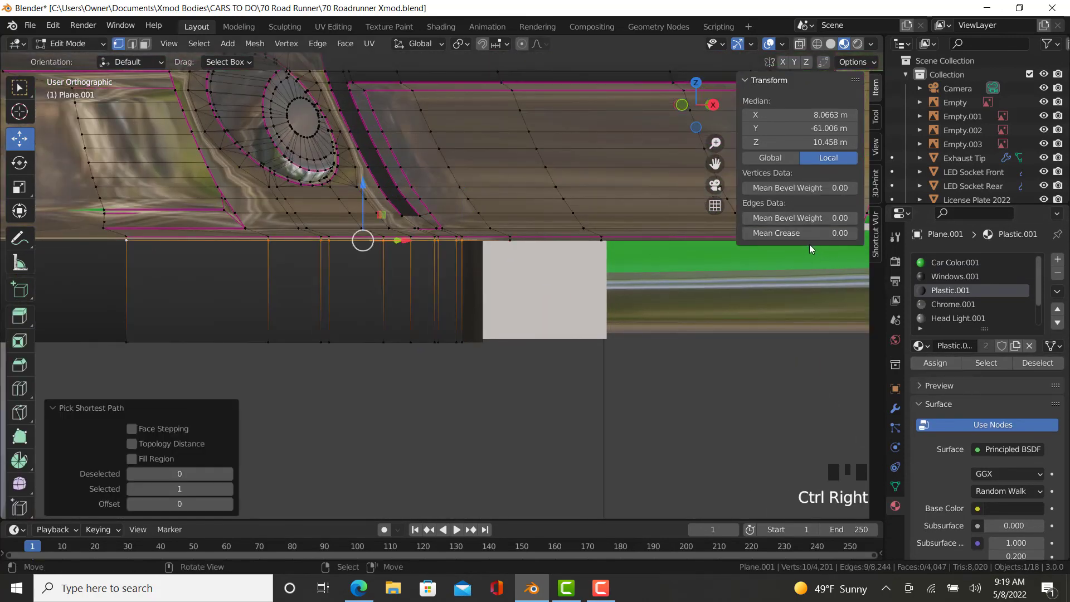
drag(809, 233, 809, 232)
text(.99)
key(Return)
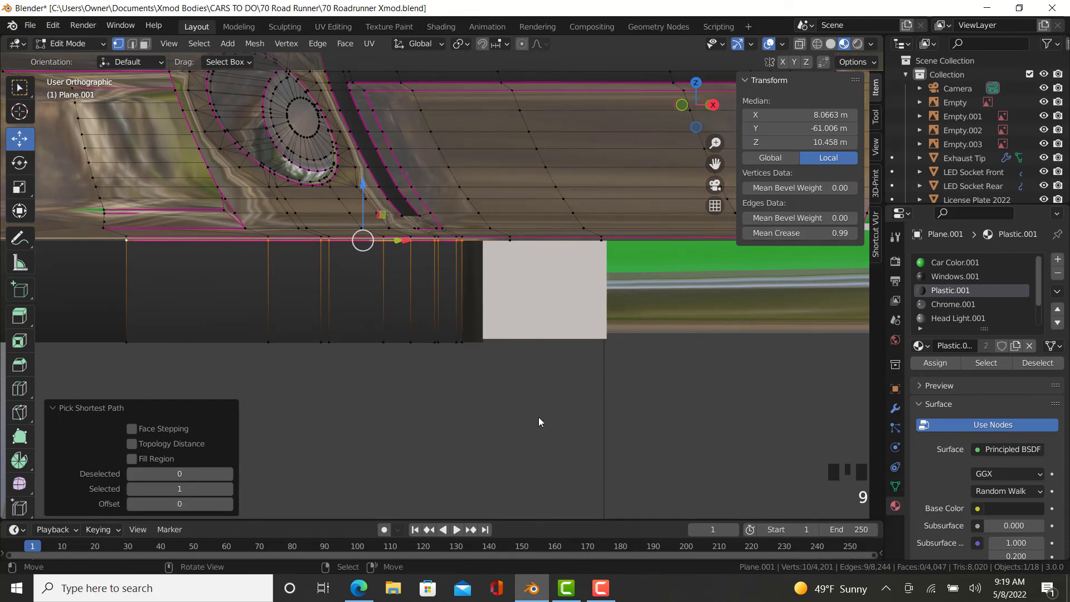
key(Tab)
scroll(530, 422, down, 8)
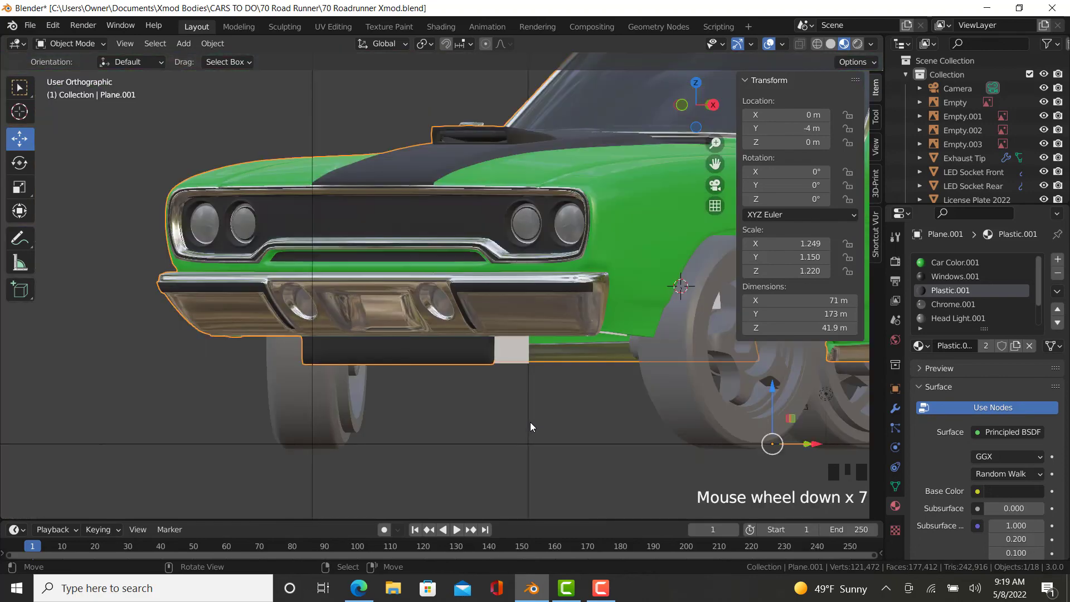
- Deselect the body, hide the viewport overlays and the sidebar, and view the car from rear and front
middle_drag(547, 456, 426, 246)
scroll(522, 403, down, 3)
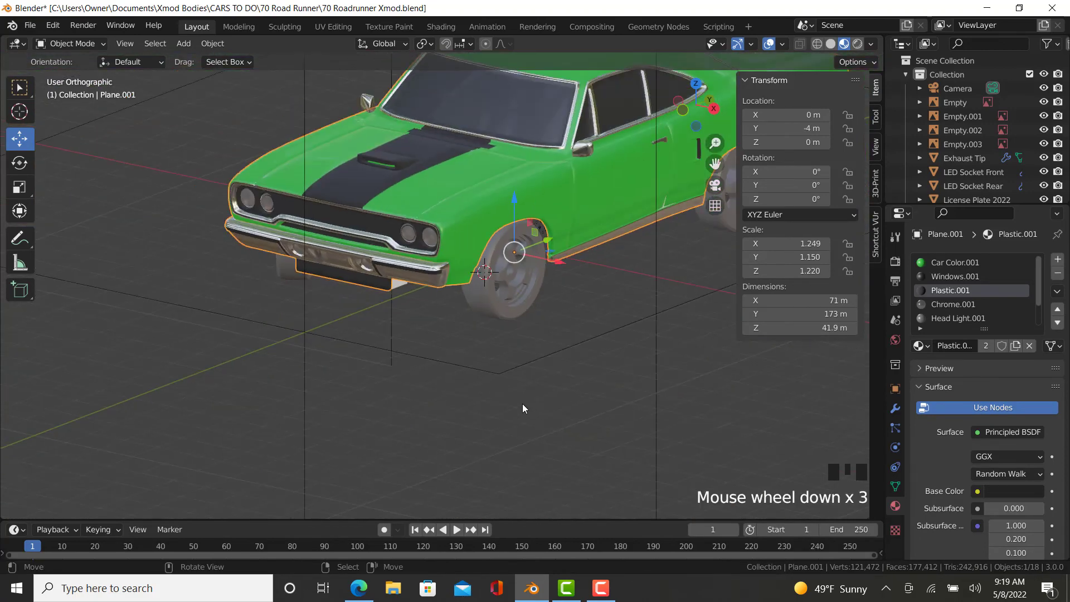
right_click(522, 404)
click(768, 44)
shift+middle_drag(566, 155, 242, 327)
key(n)
middle_drag(694, 286, 333, 335)
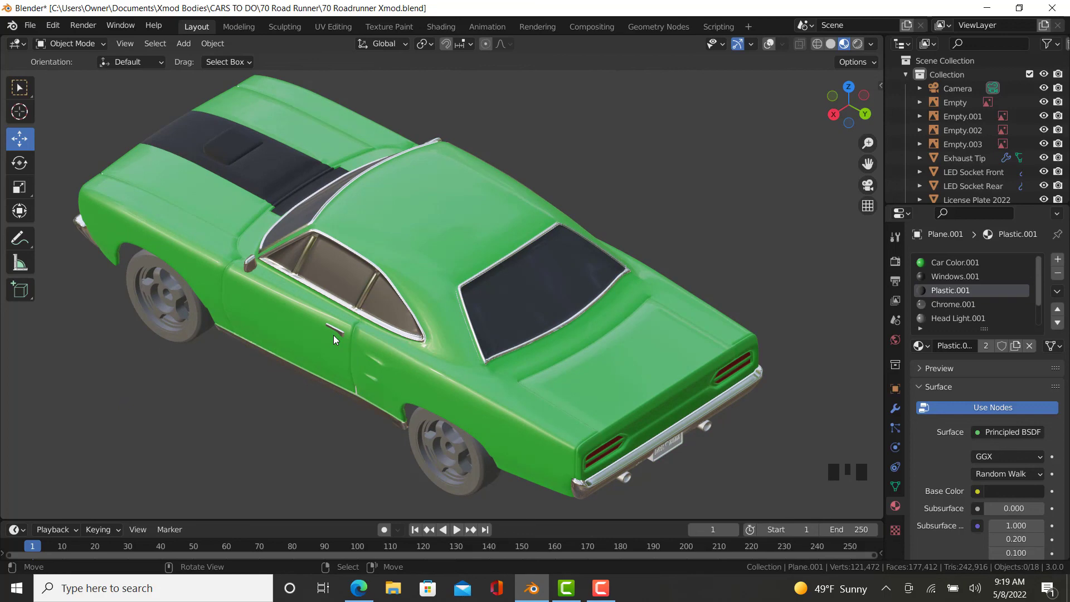
middle_drag(363, 331, 513, 306)
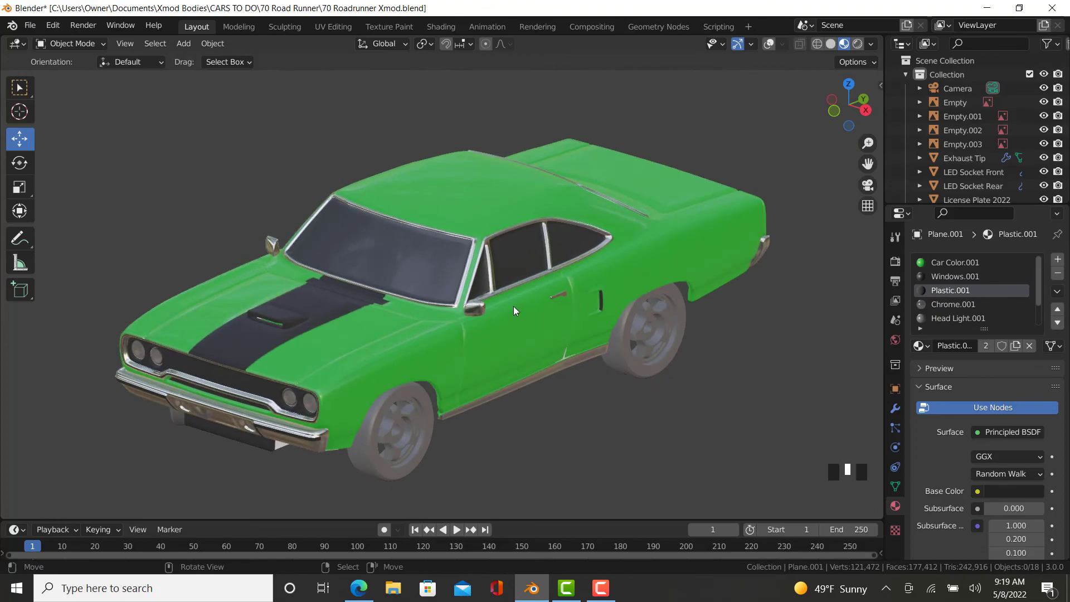